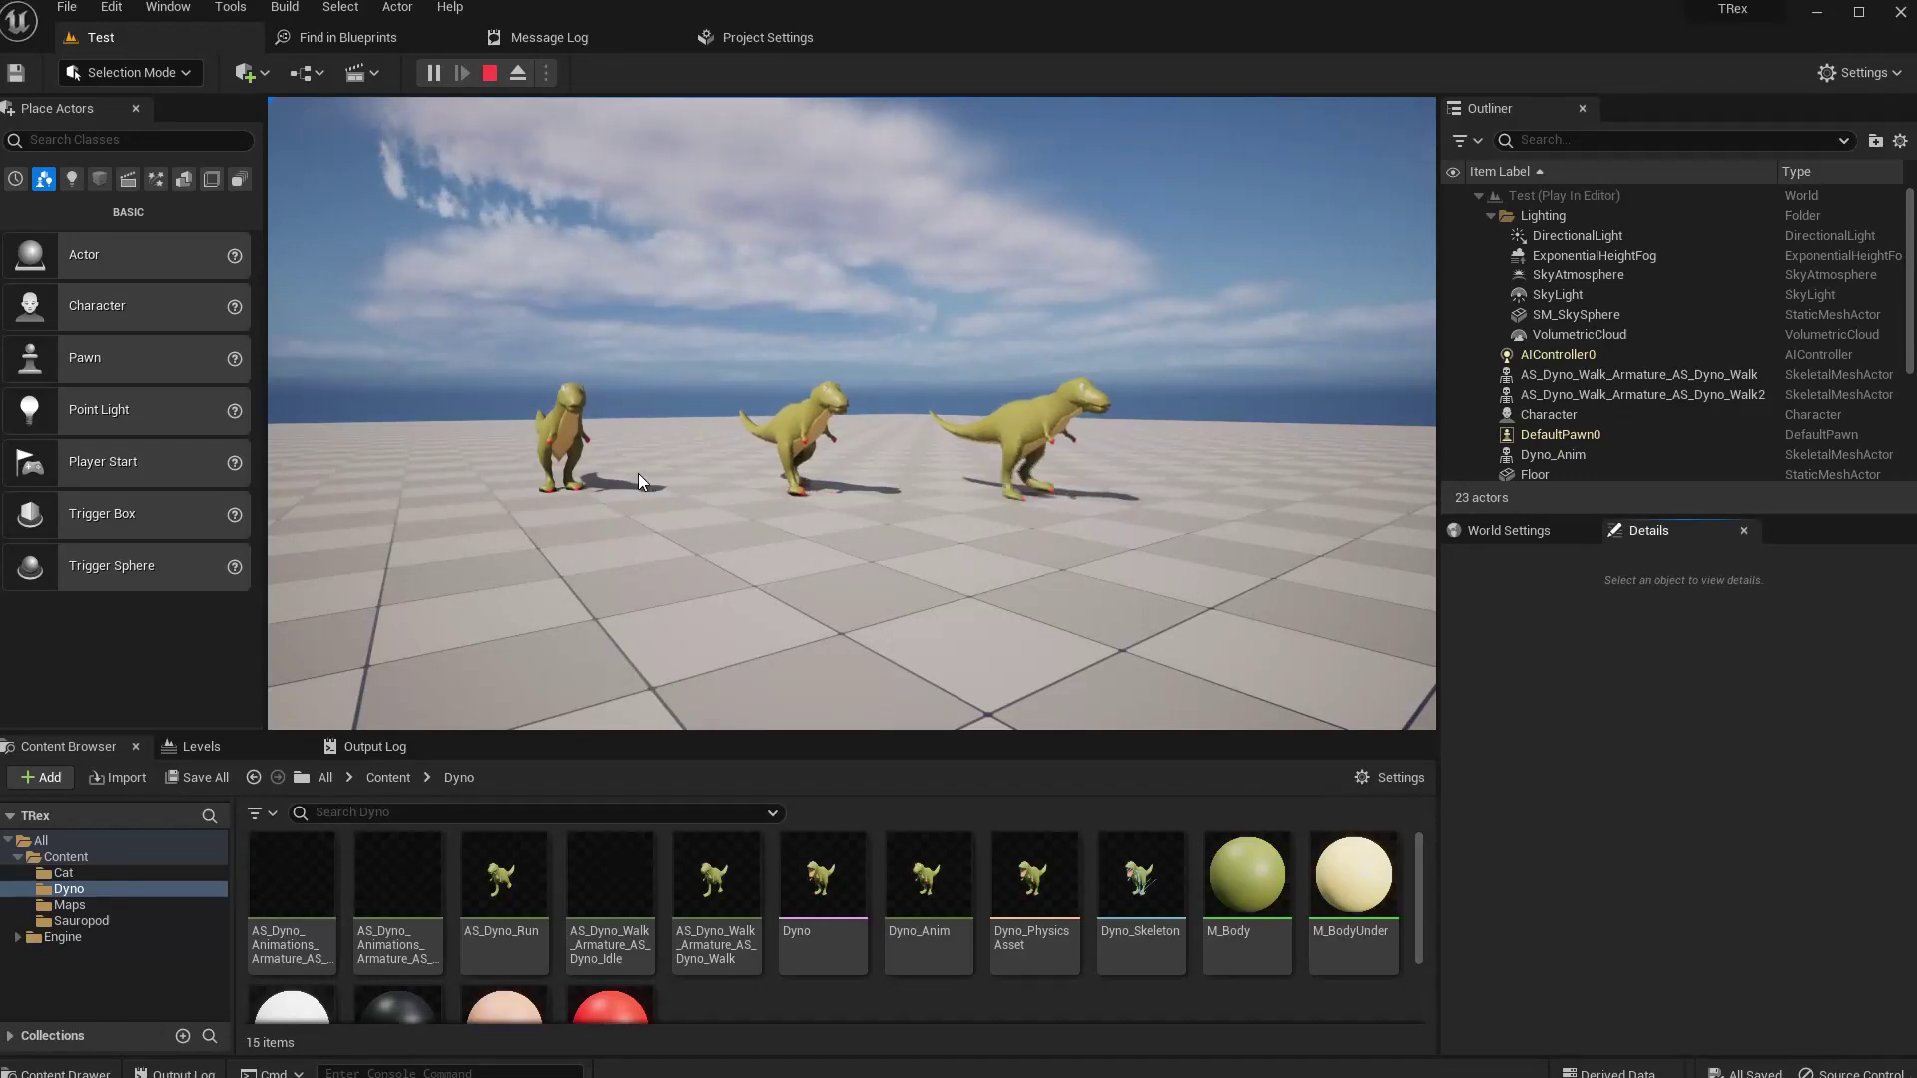
# - Move around the running level to view the three animated dinosaurs, and end the play session
pyautogui.click(662, 458)
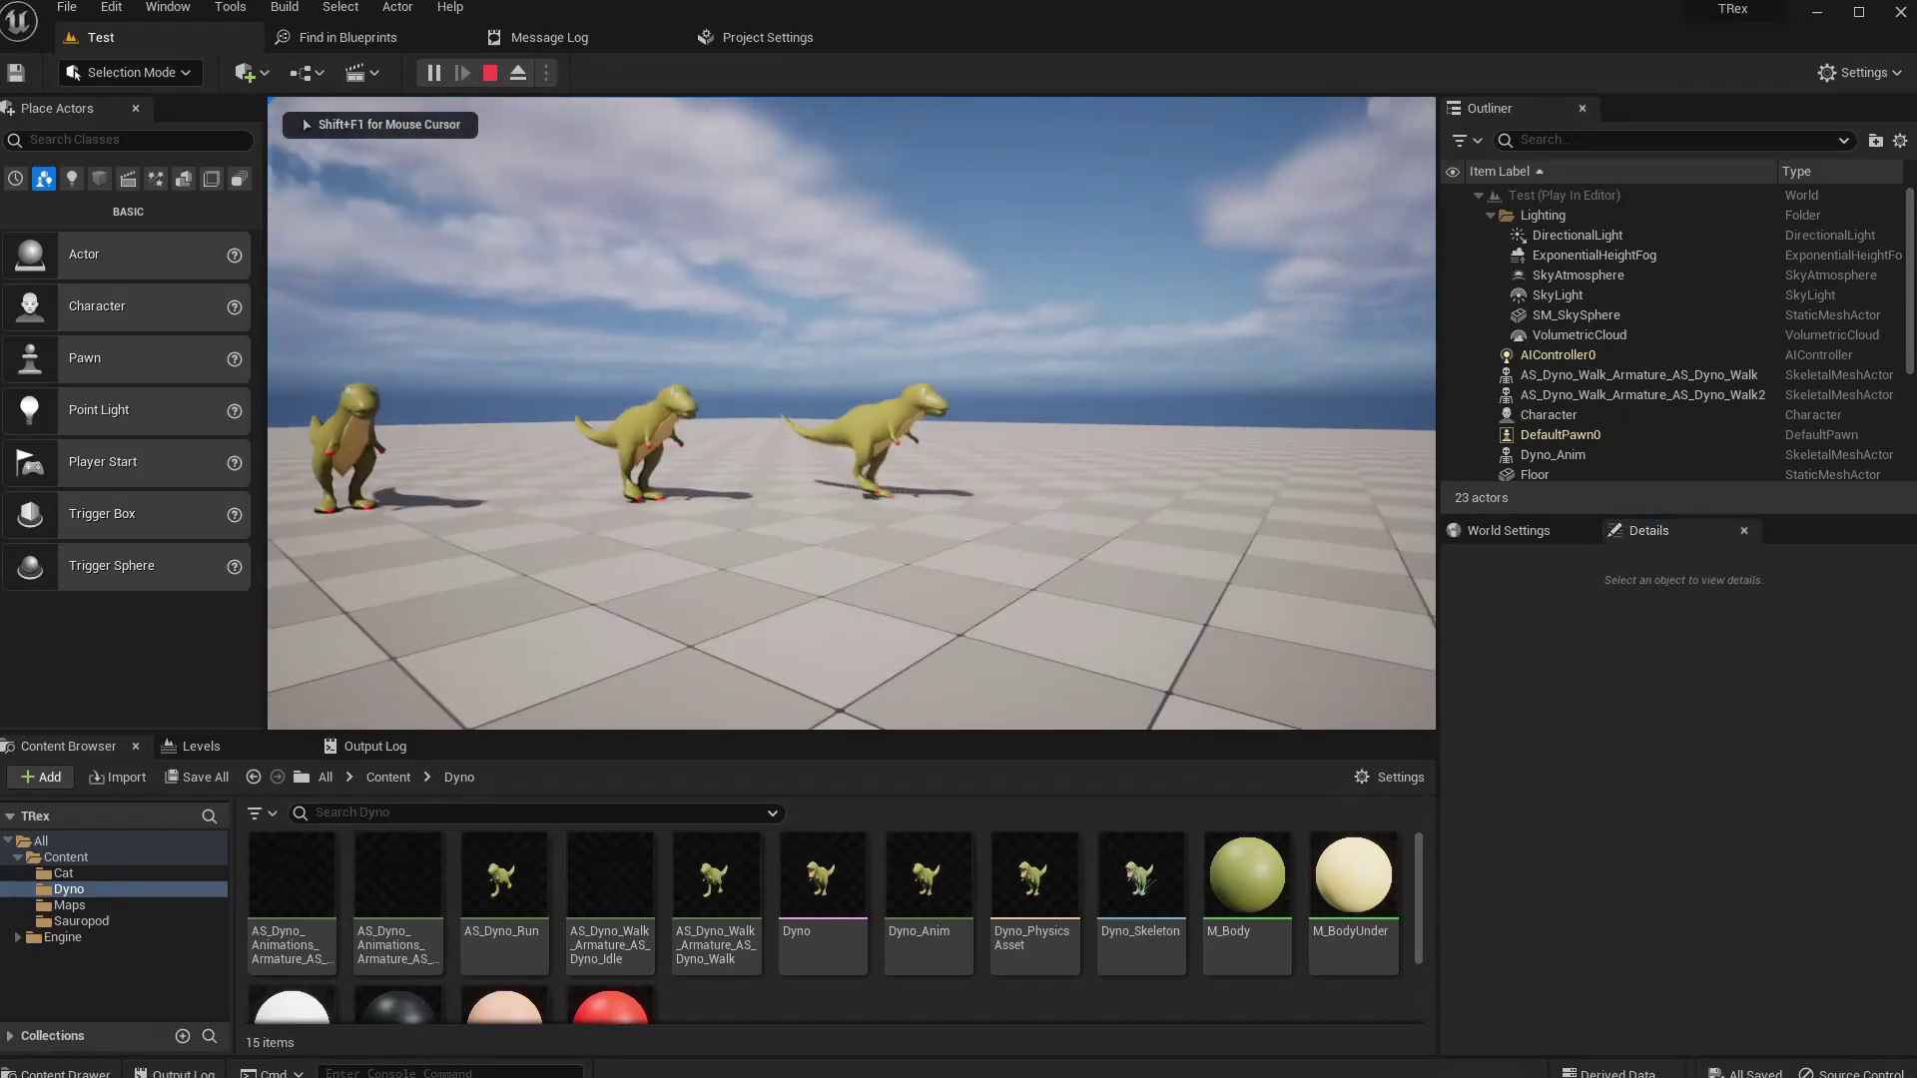
pyautogui.press('a')
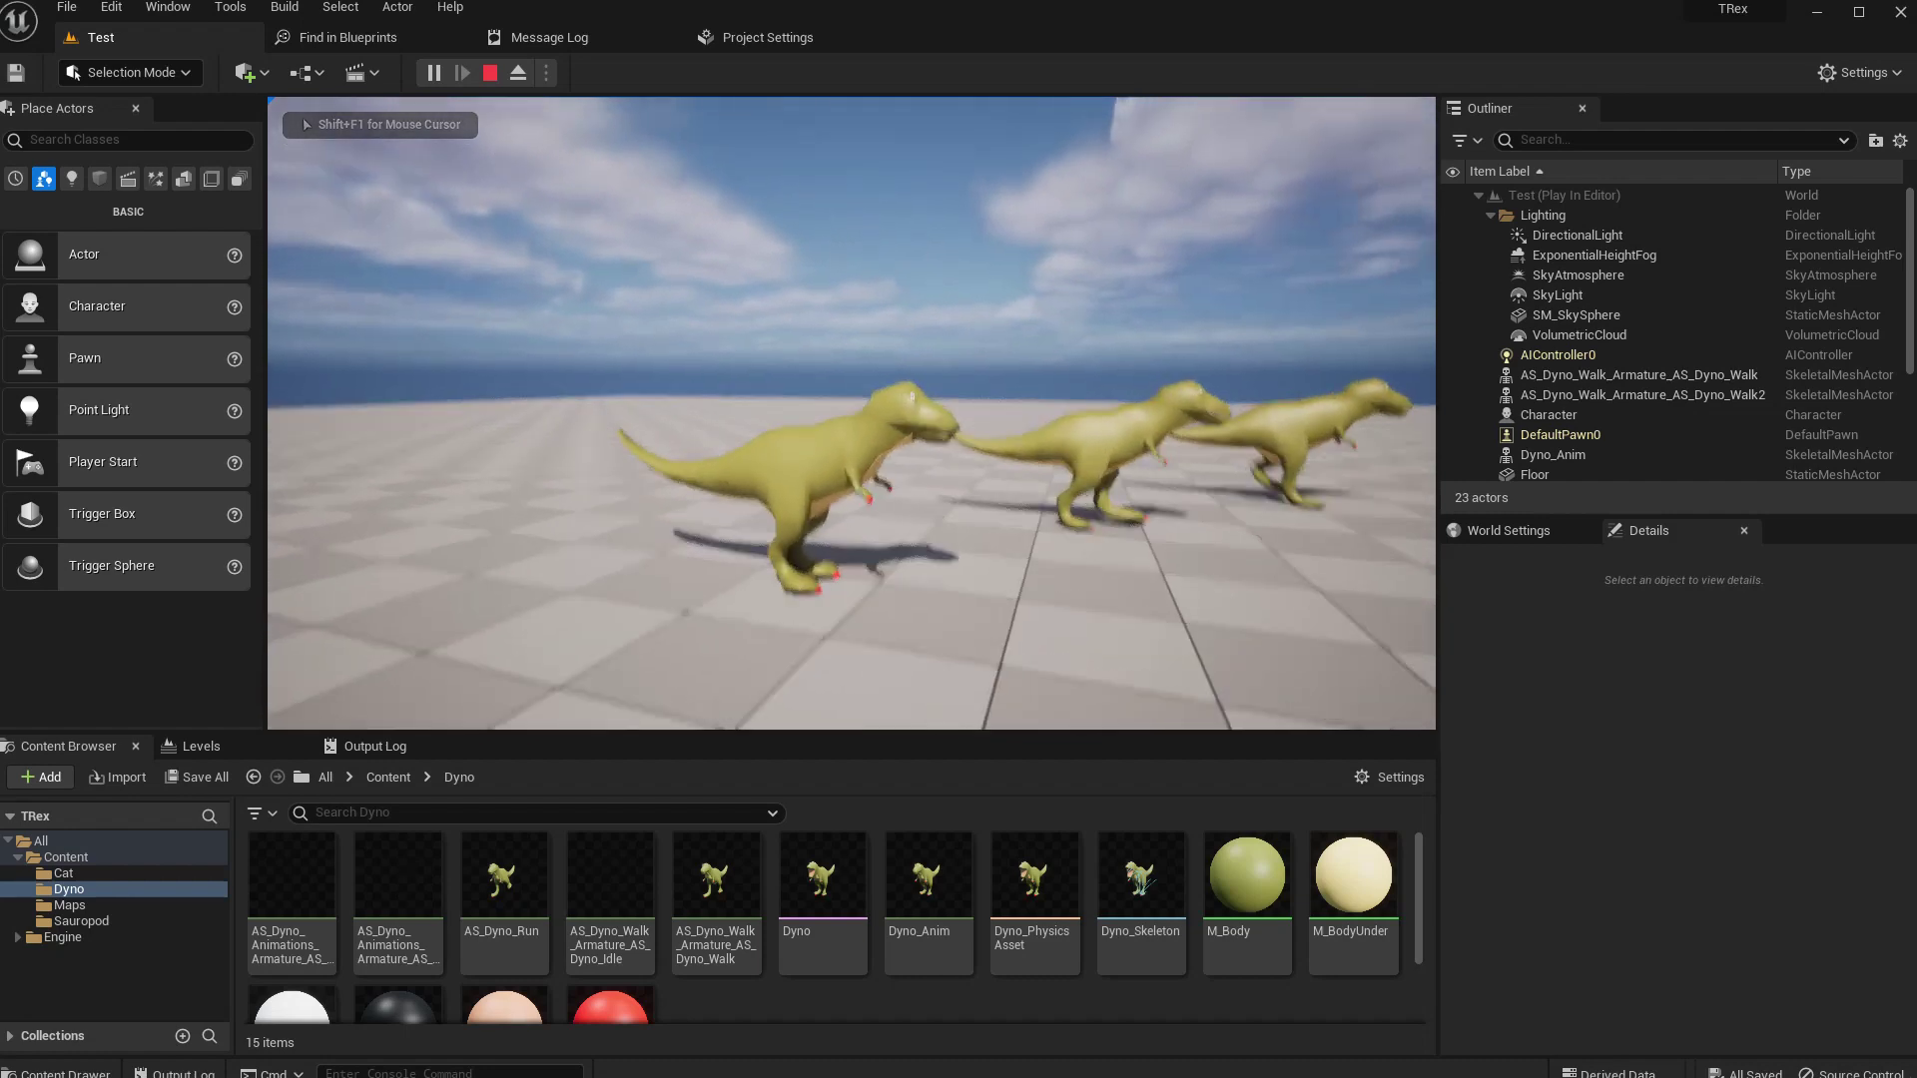
pyautogui.press('d')
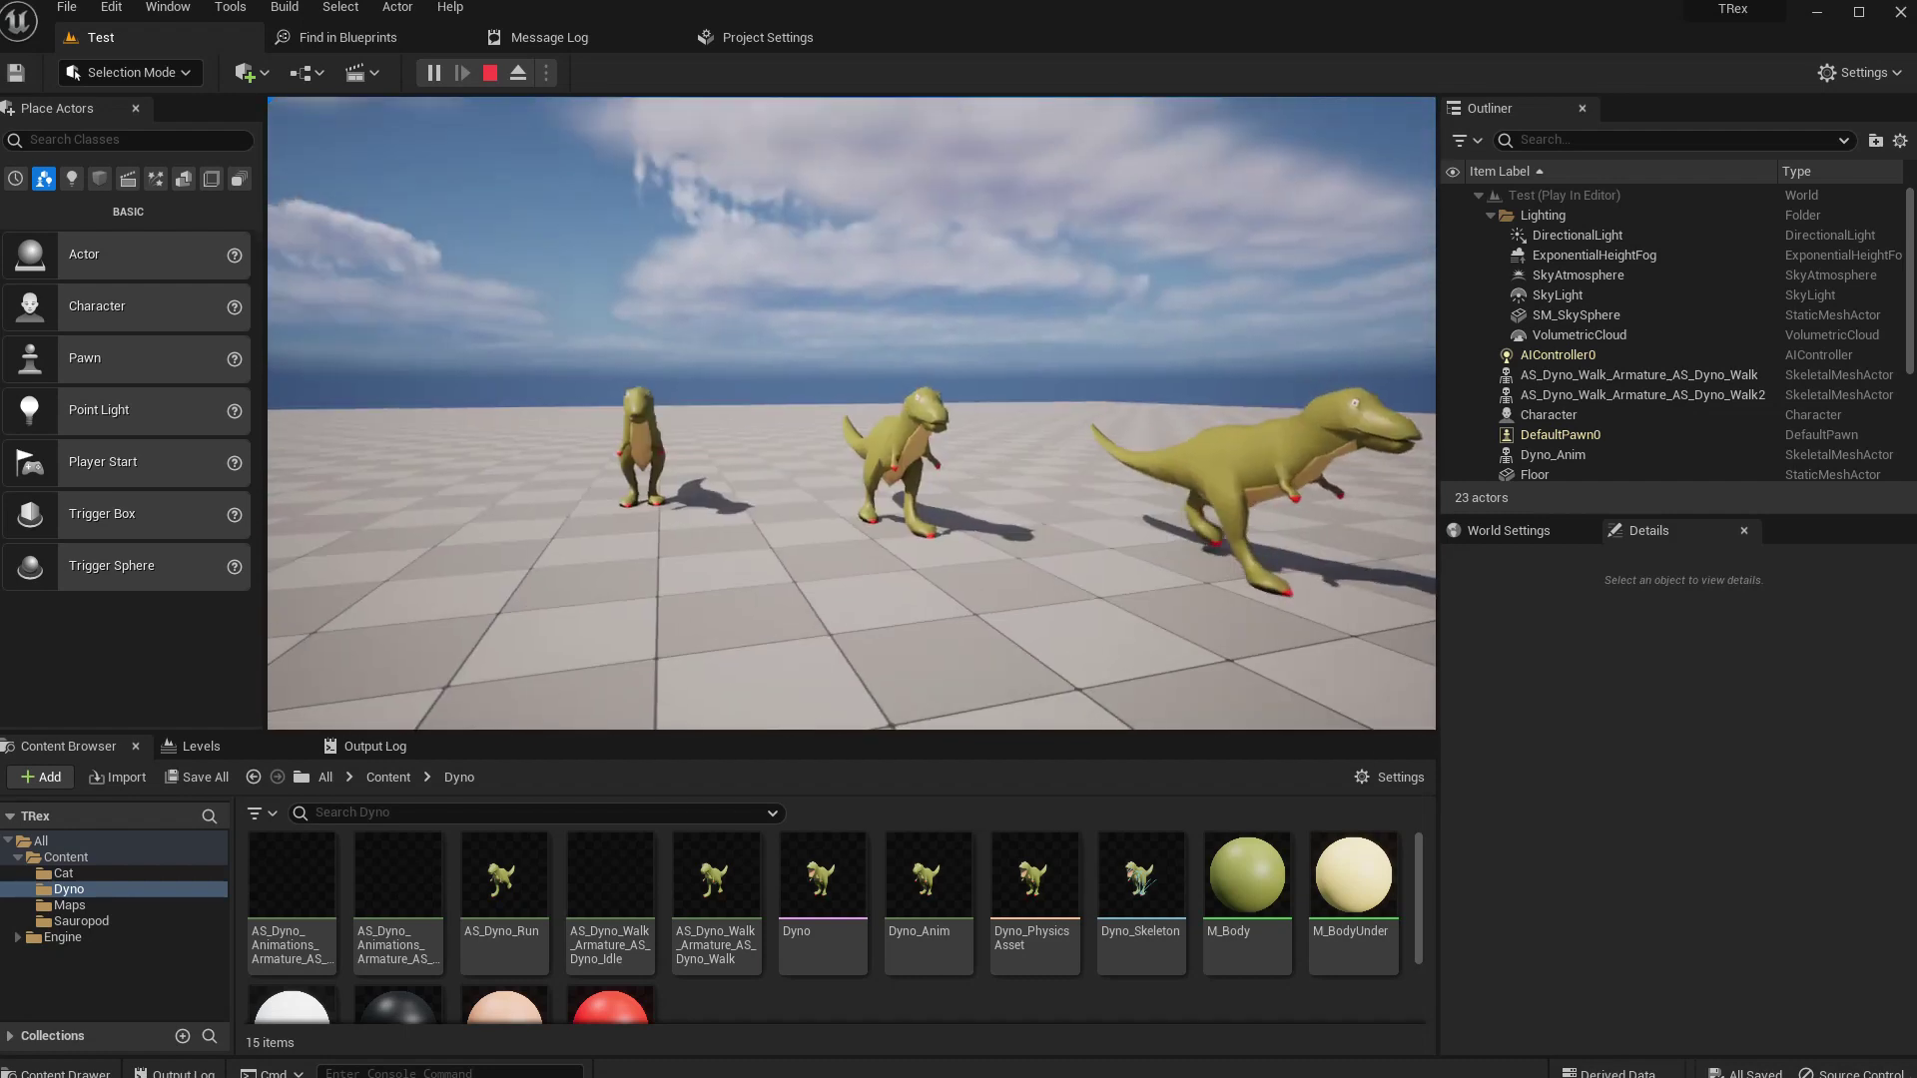
pyautogui.press('a')
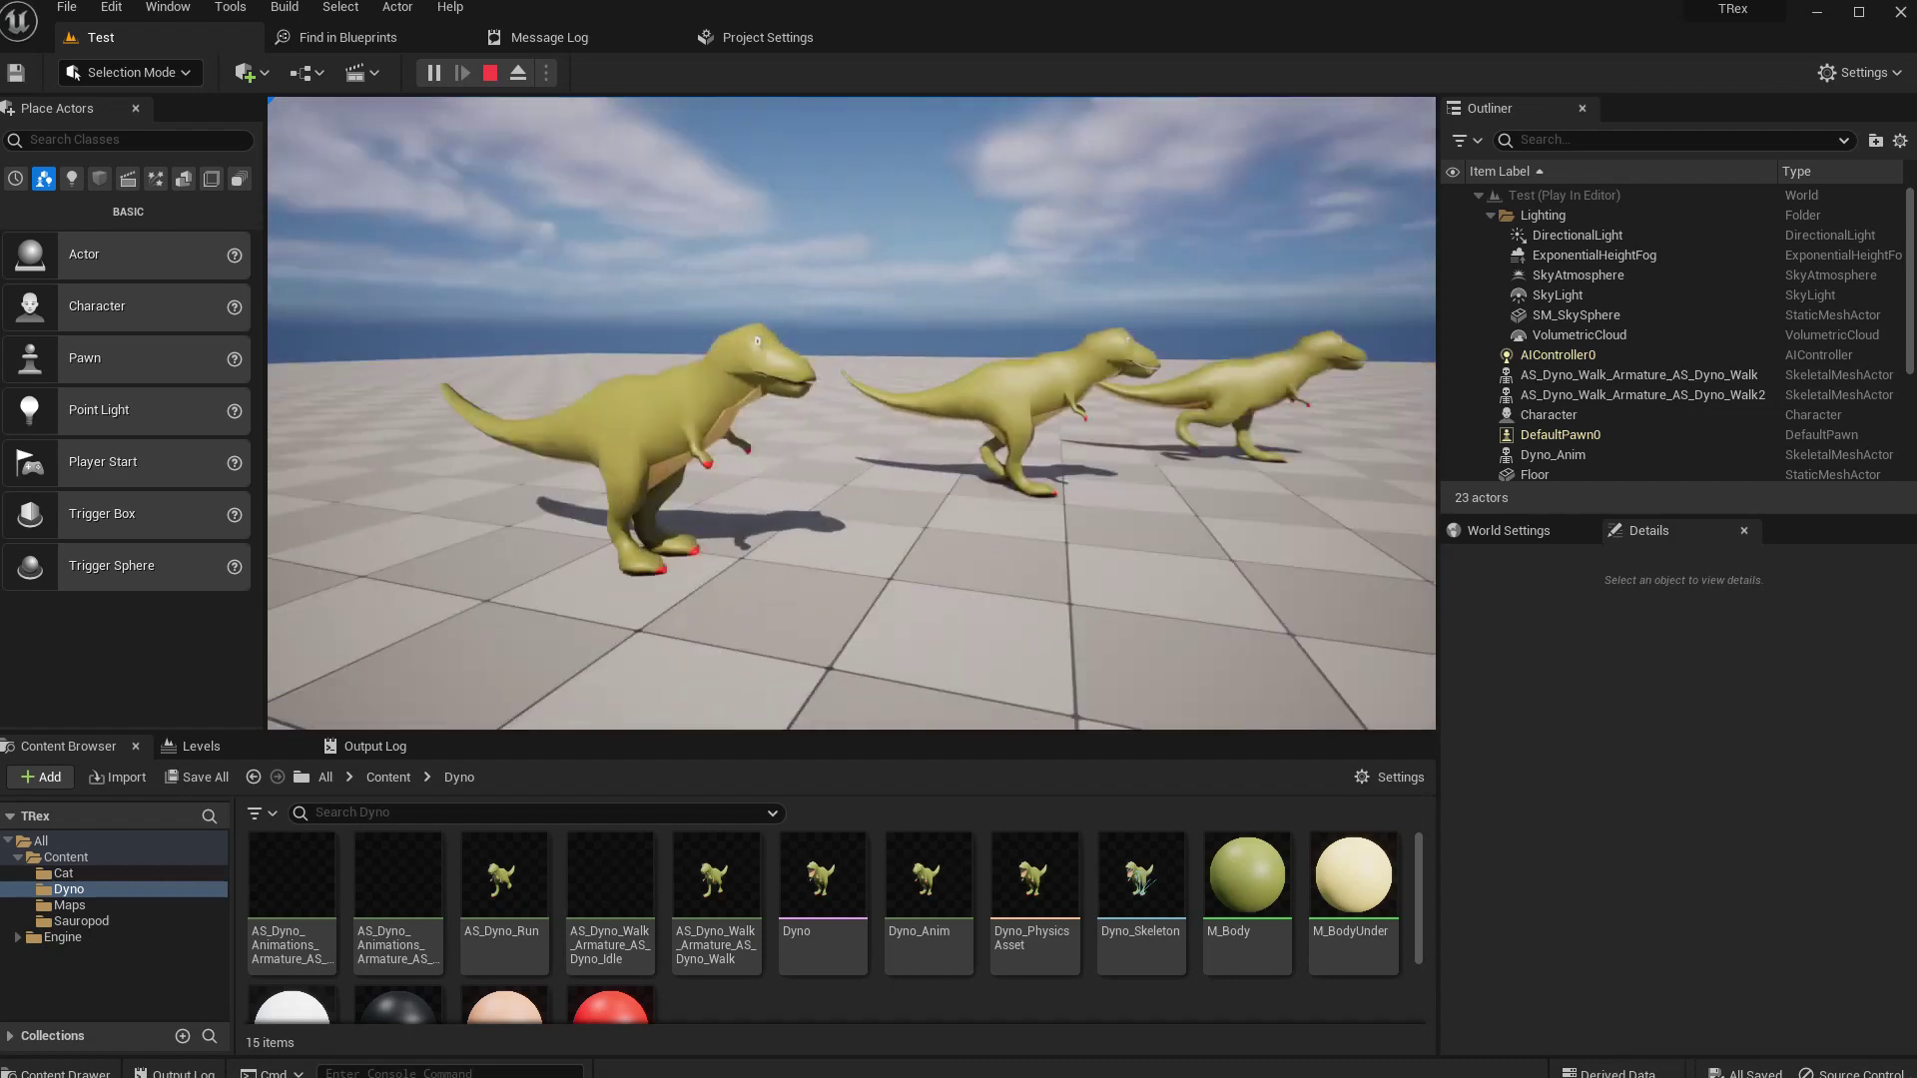
pyautogui.press('d')
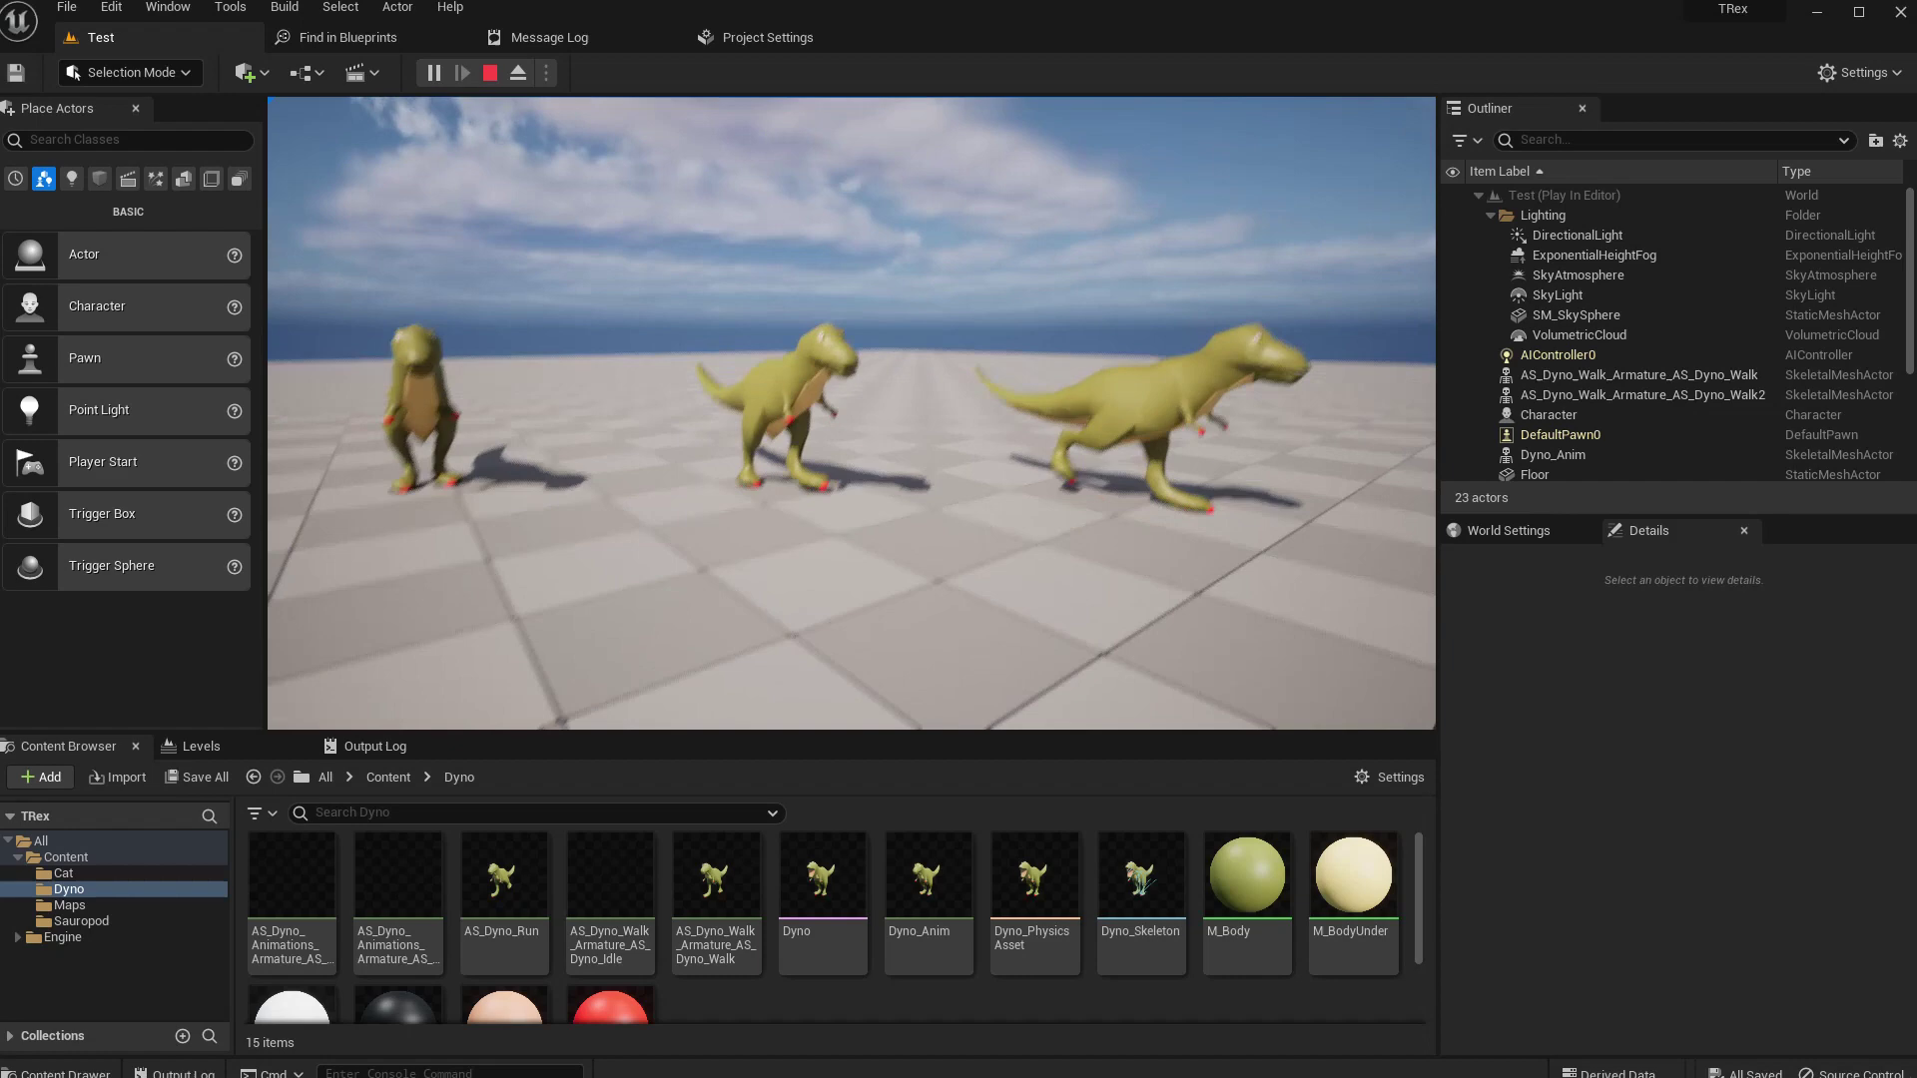
pyautogui.press('Escape')
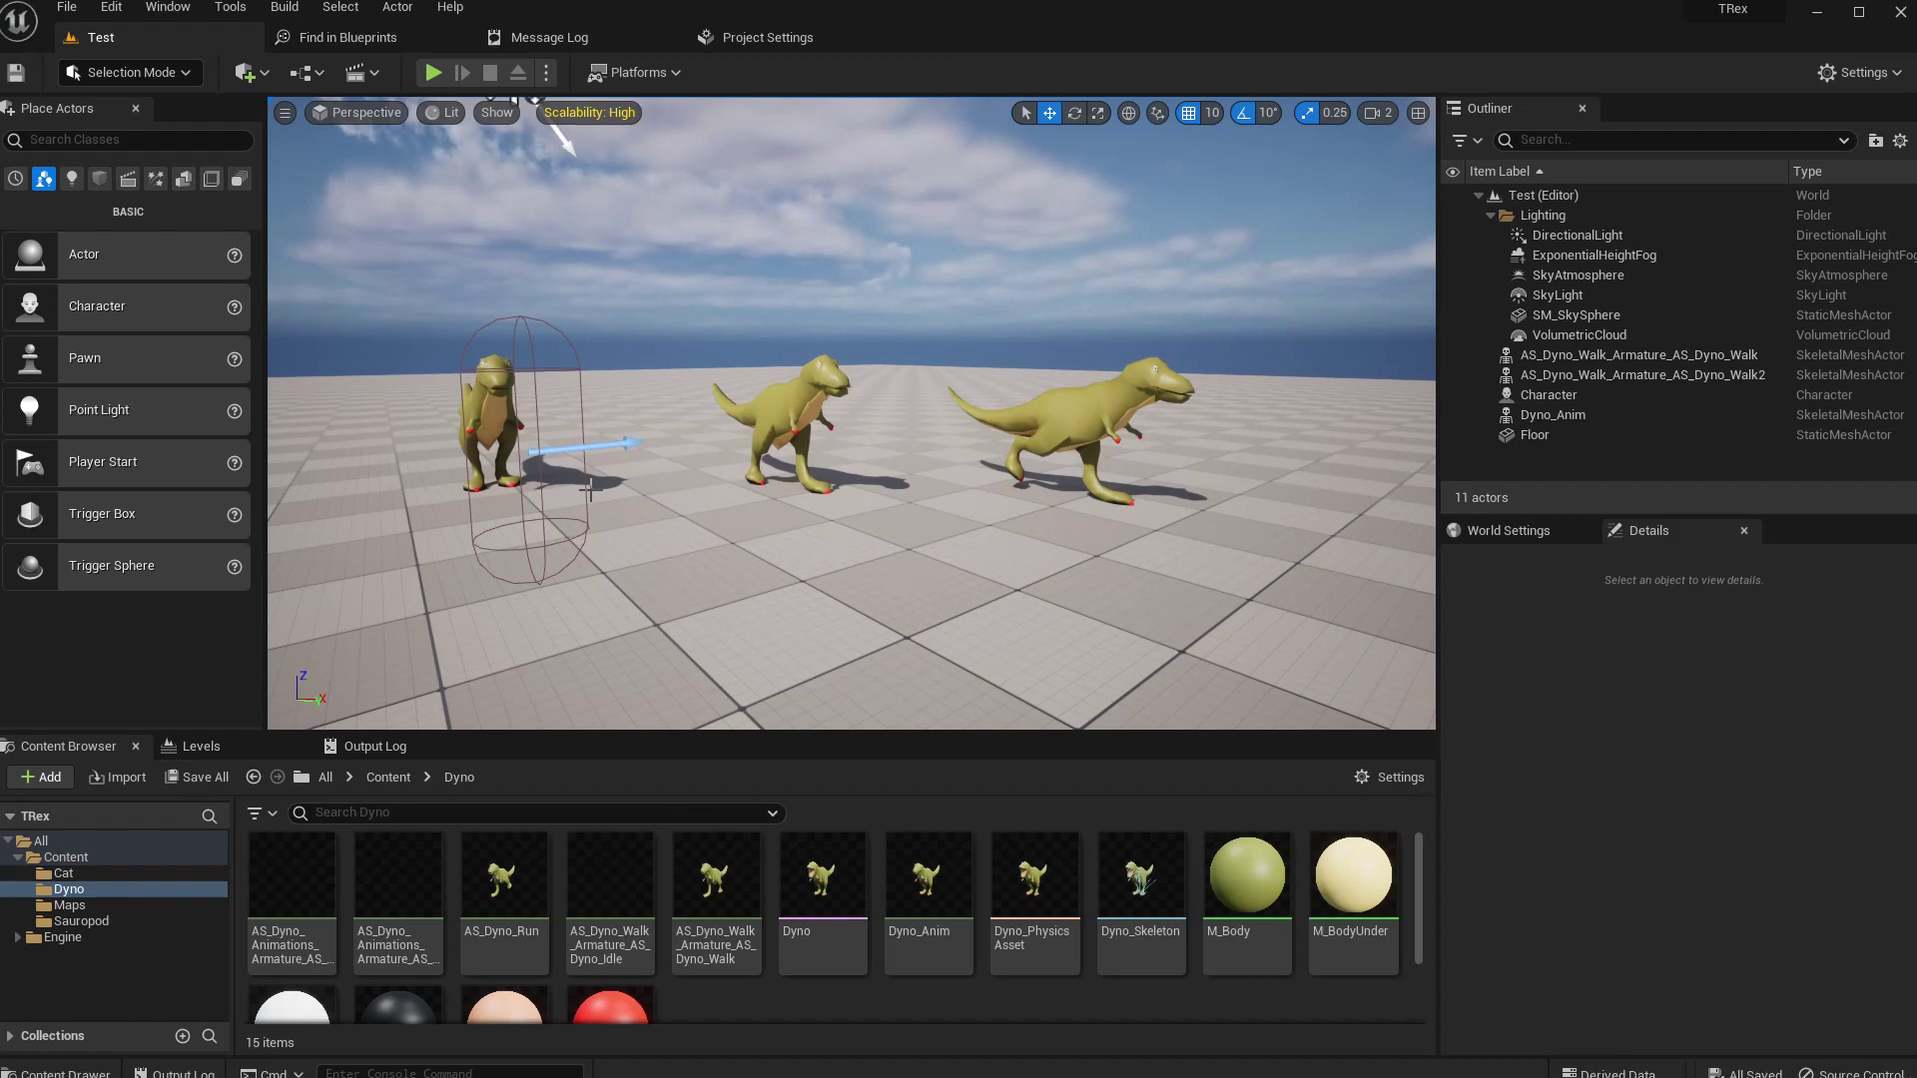
pyautogui.scroll(-2, 870, 382)
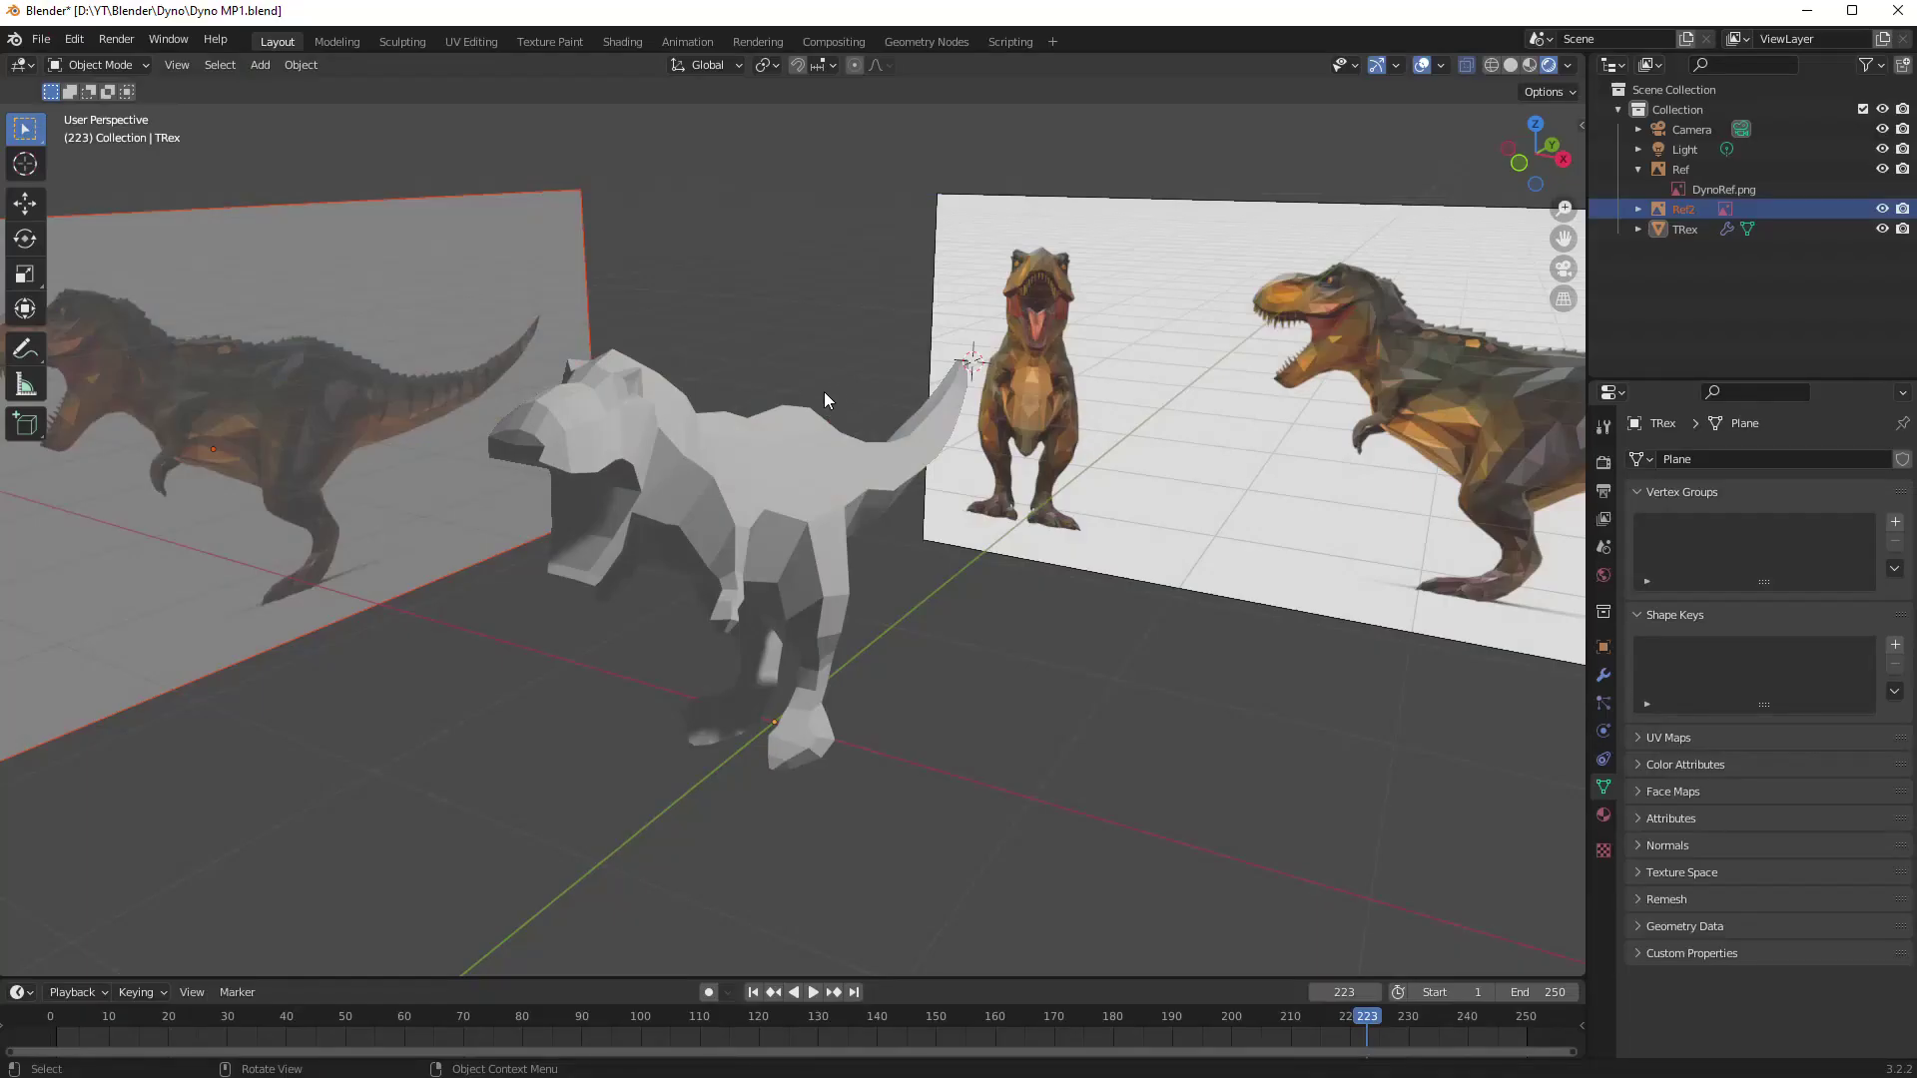
pyautogui.moveTo(824, 391)
pyautogui.mouseDown(button='middle')
pyautogui.moveTo(818, 367)
pyautogui.moveTo(823, 388)
pyautogui.mouseUp(button='middle')
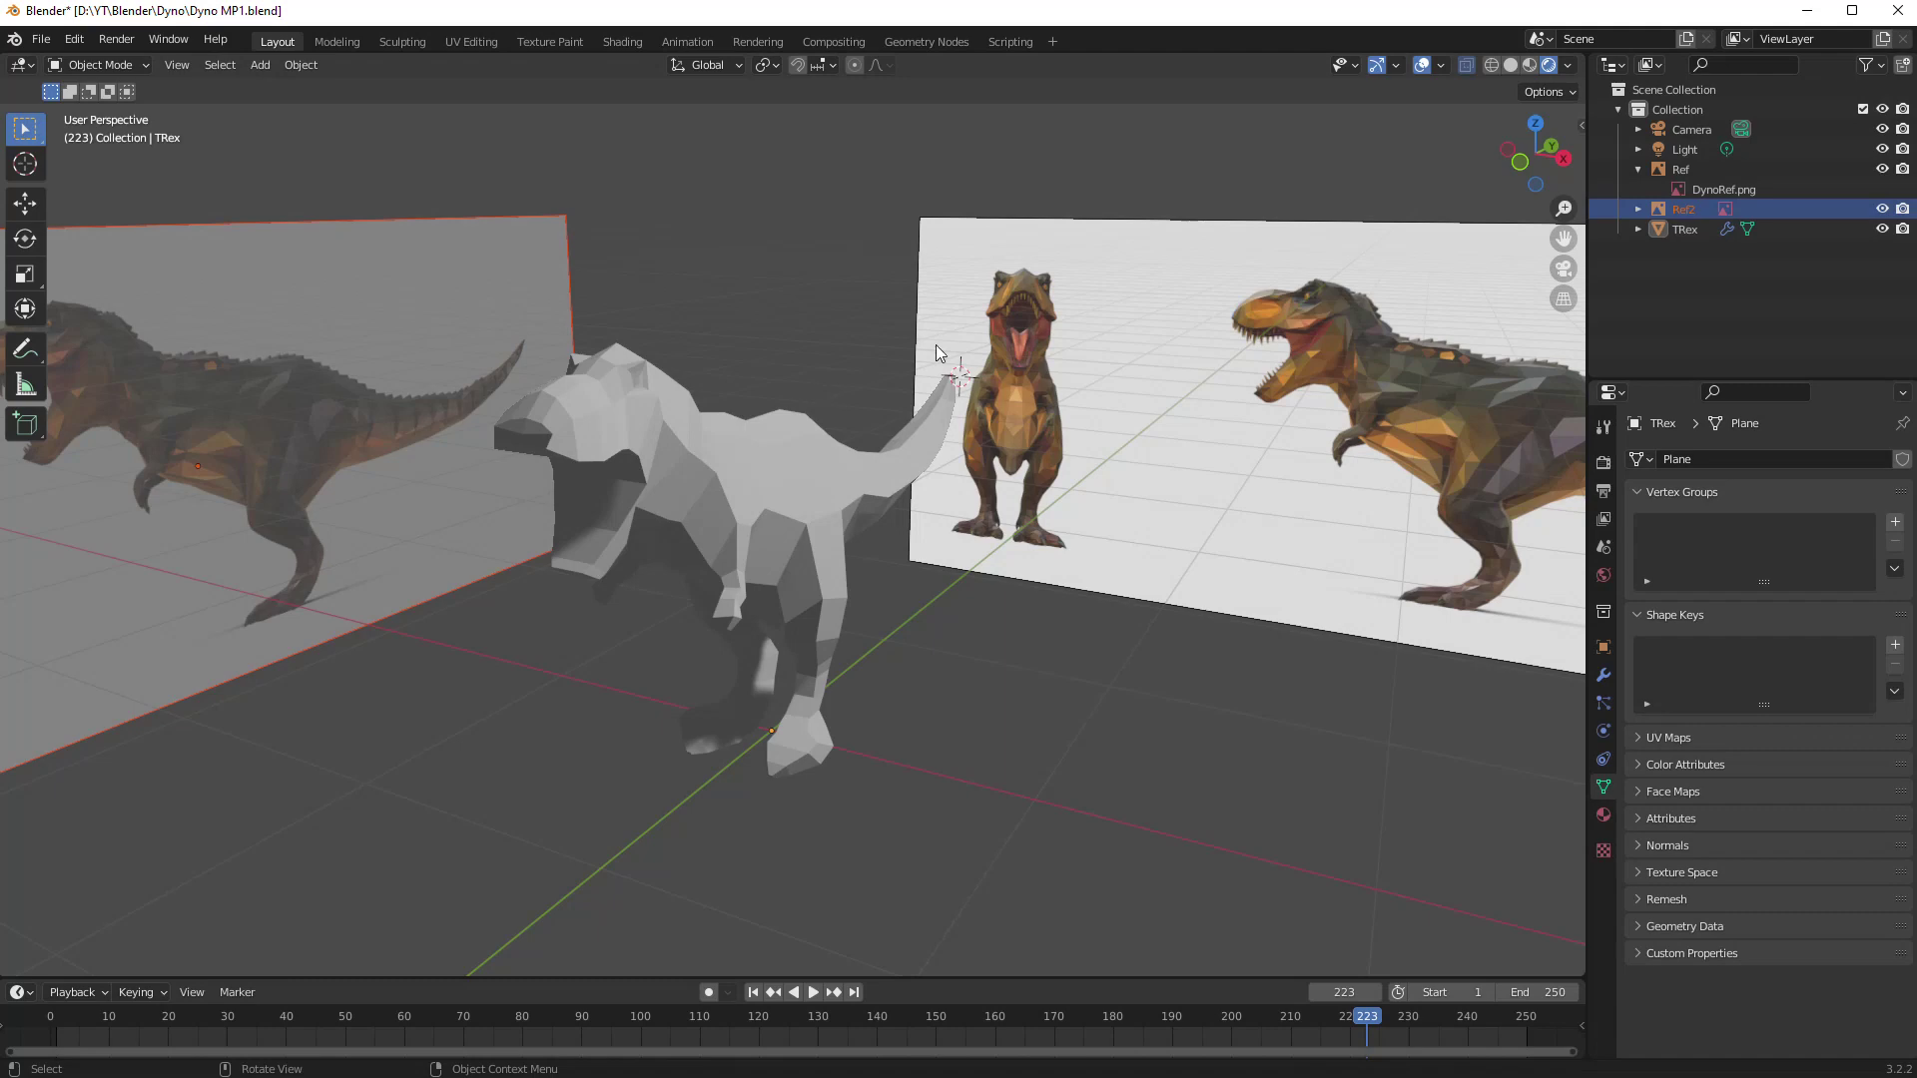
# - In Blender, examine the TRex model's mesh topology in Edit Mode from several angles against the reference images
pyautogui.moveTo(1010, 535)
pyautogui.mouseDown(button='middle')
pyautogui.moveTo(869, 556)
pyautogui.moveTo(642, 522)
pyautogui.moveTo(578, 573)
pyautogui.moveTo(574, 635)
pyautogui.moveTo(1028, 604)
pyautogui.moveTo(1016, 542)
pyautogui.moveTo(984, 526)
pyautogui.mouseUp(button='middle')
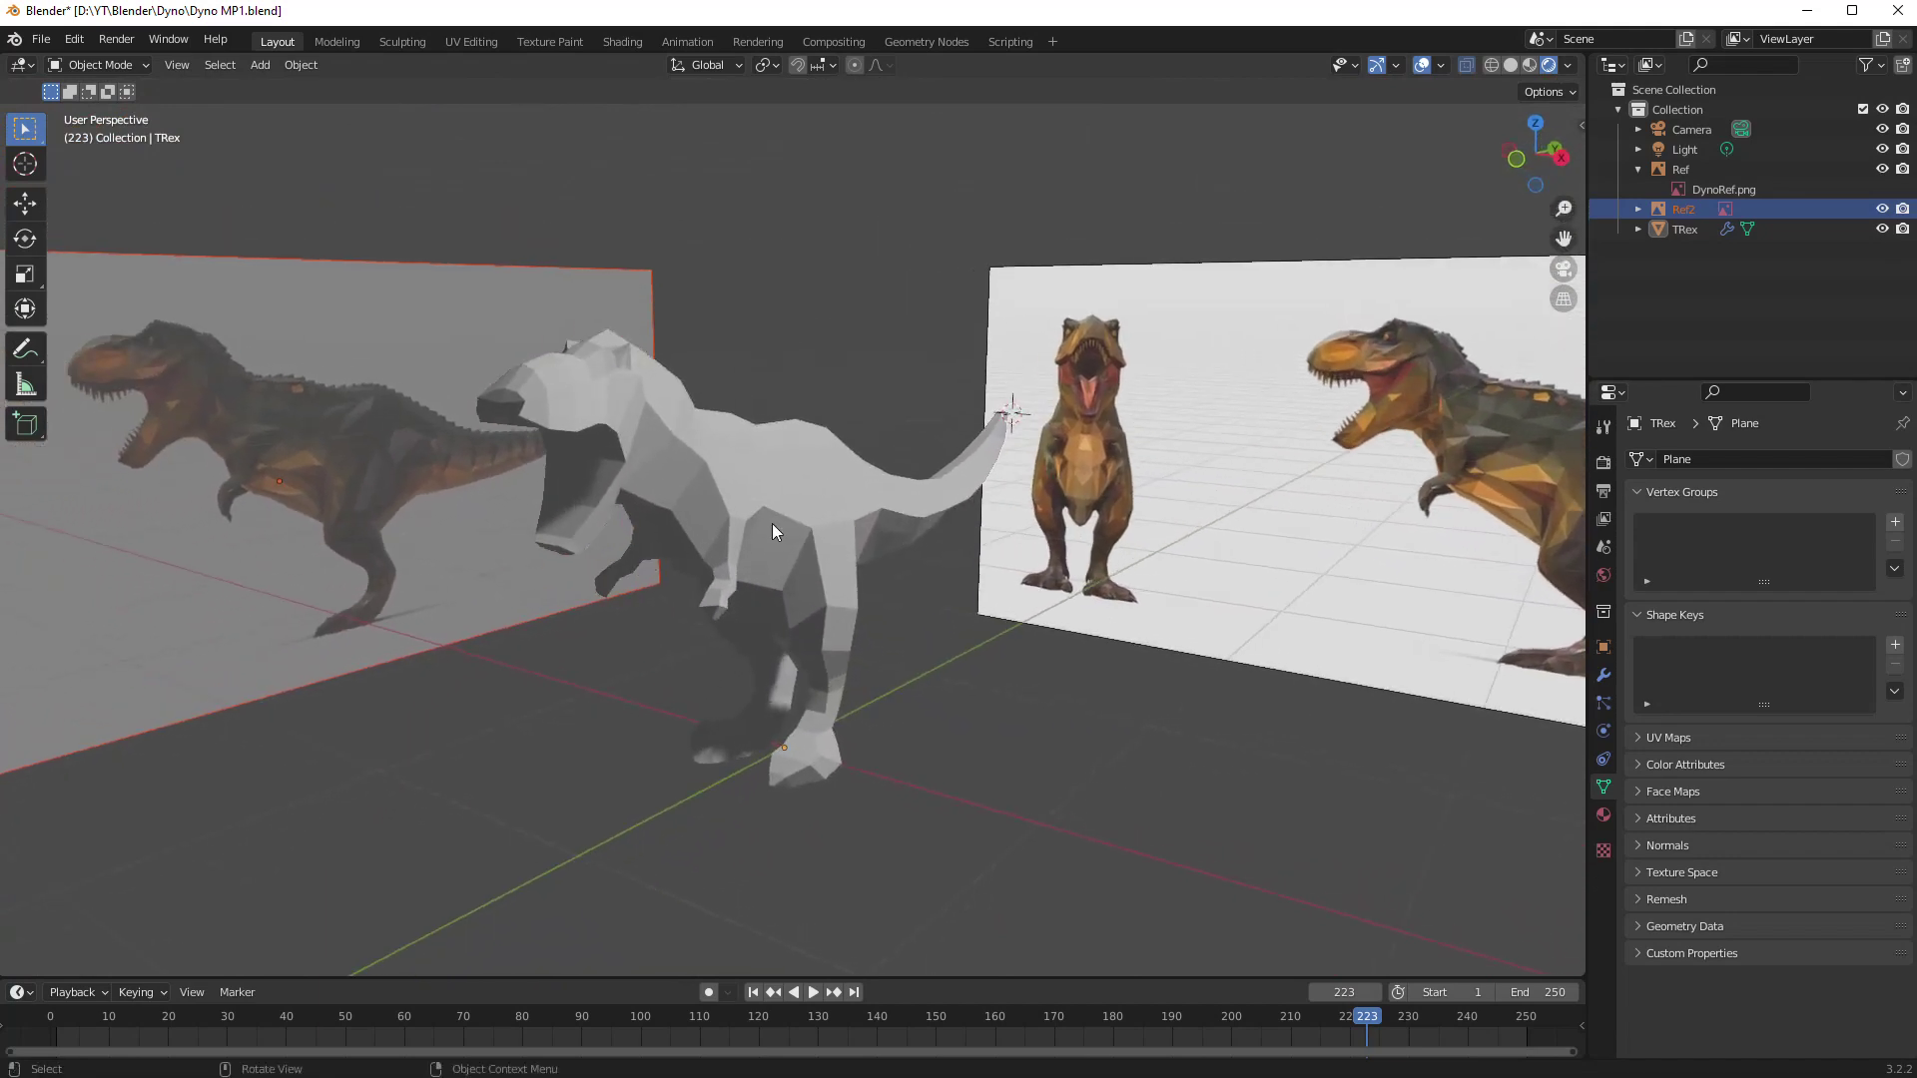
pyautogui.press('Tab')
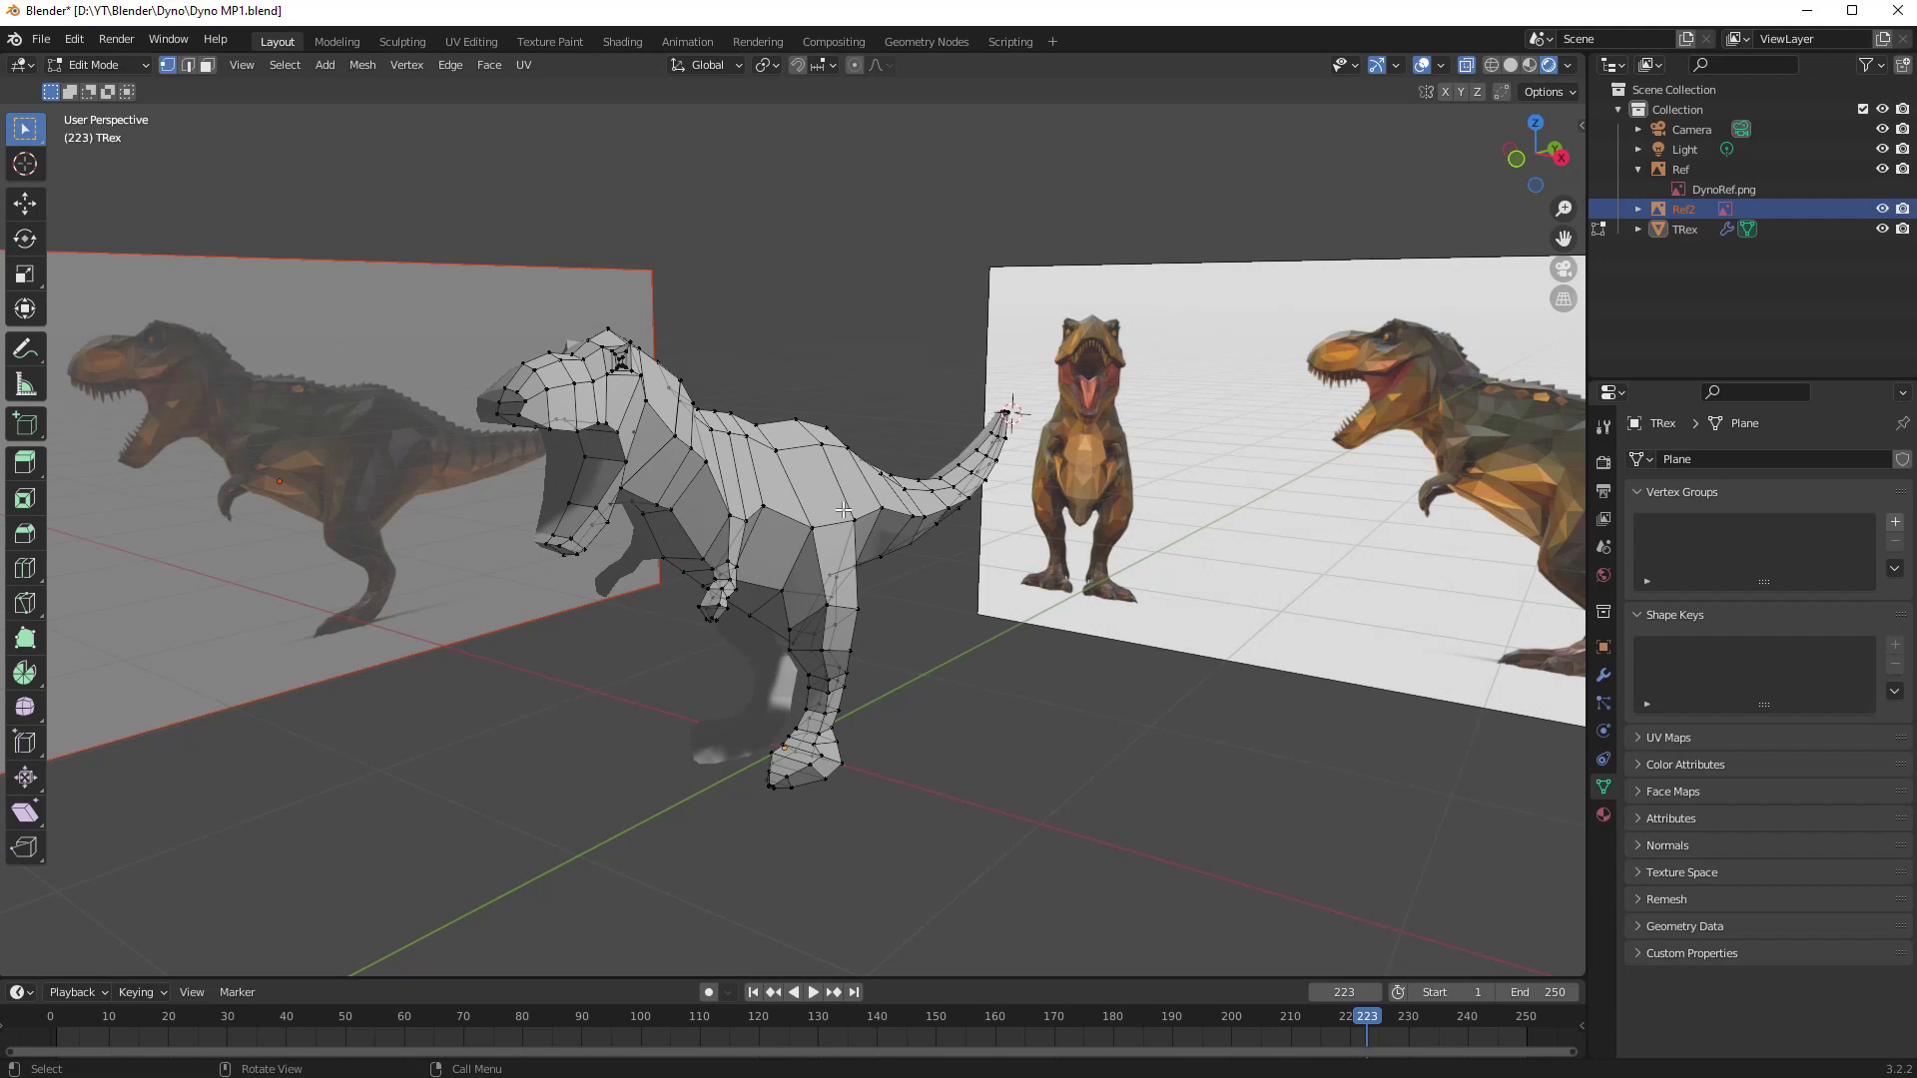
pyautogui.moveTo(890, 516); pyautogui.dragTo(637, 367, button='middle')
pyautogui.scroll(2, 823, 514)
pyautogui.scroll(2, 637, 367)
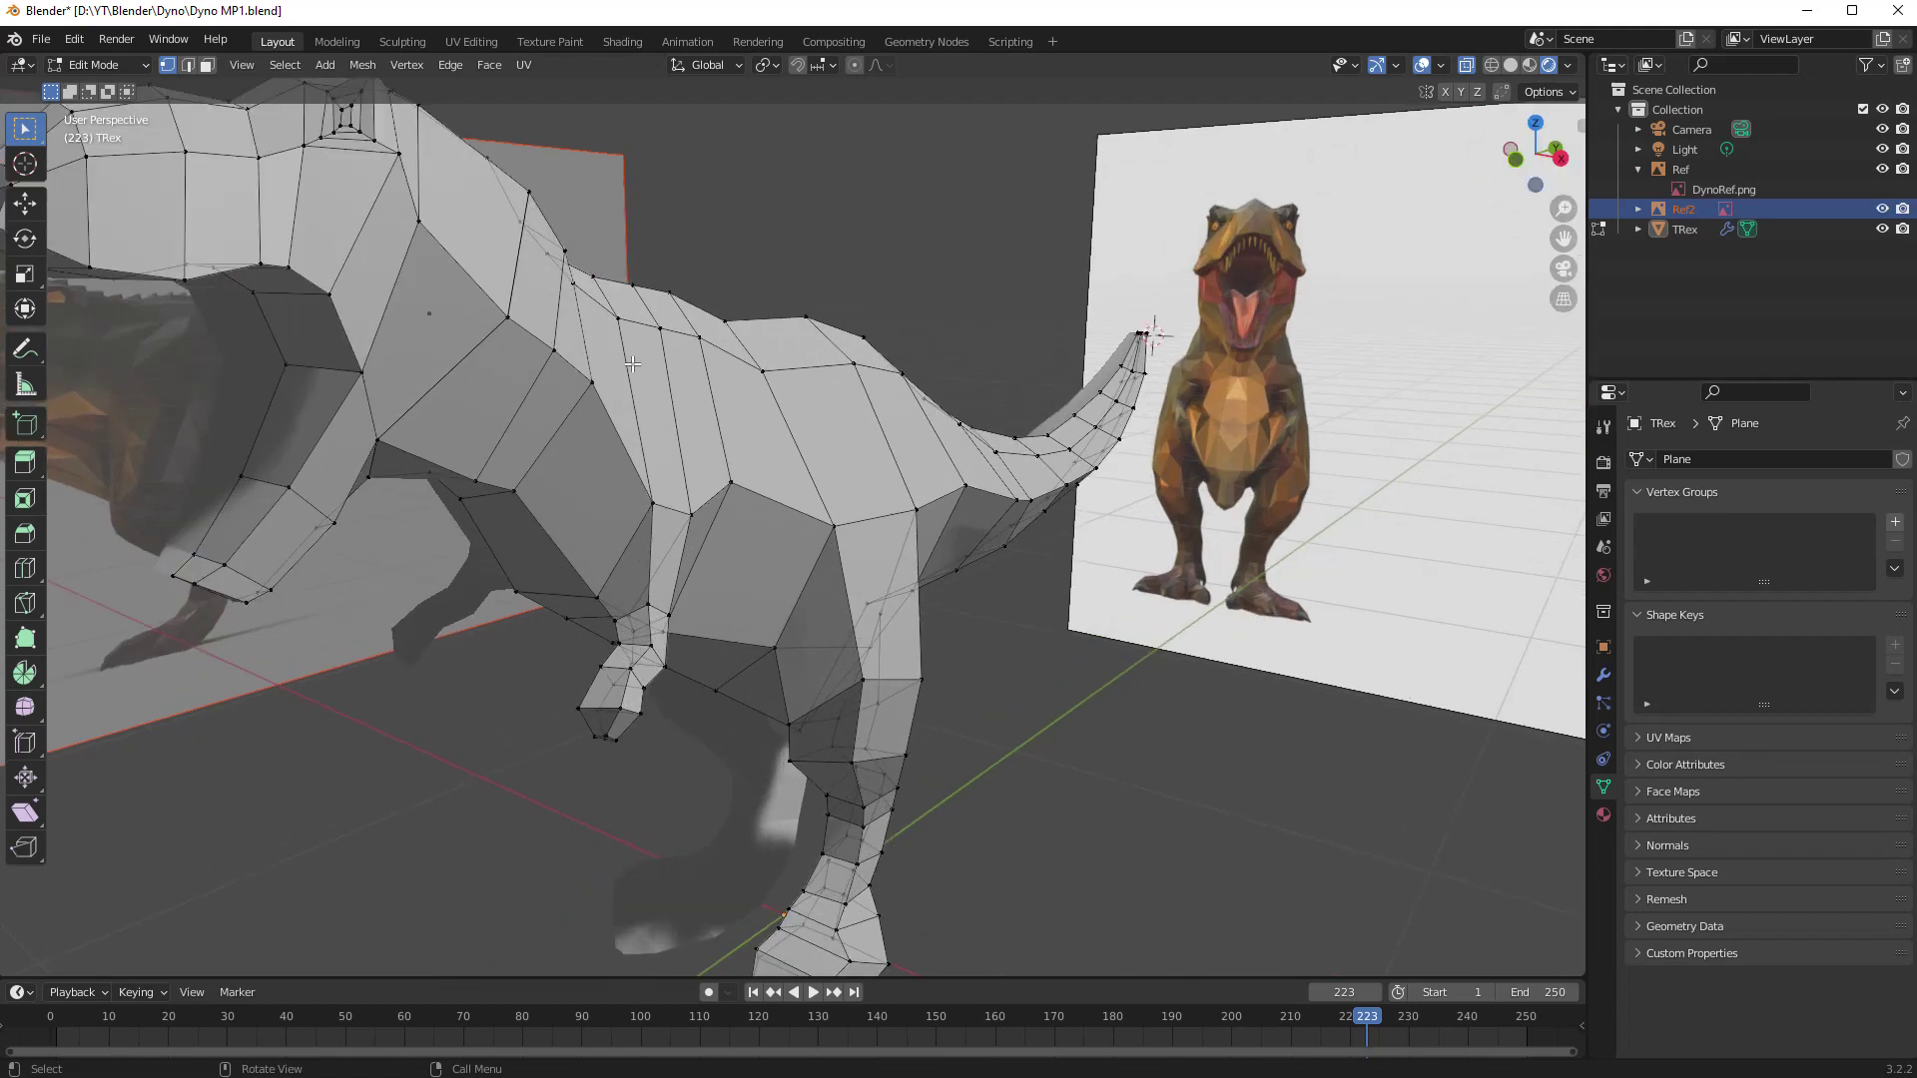
pyautogui.scroll(2, 640, 360)
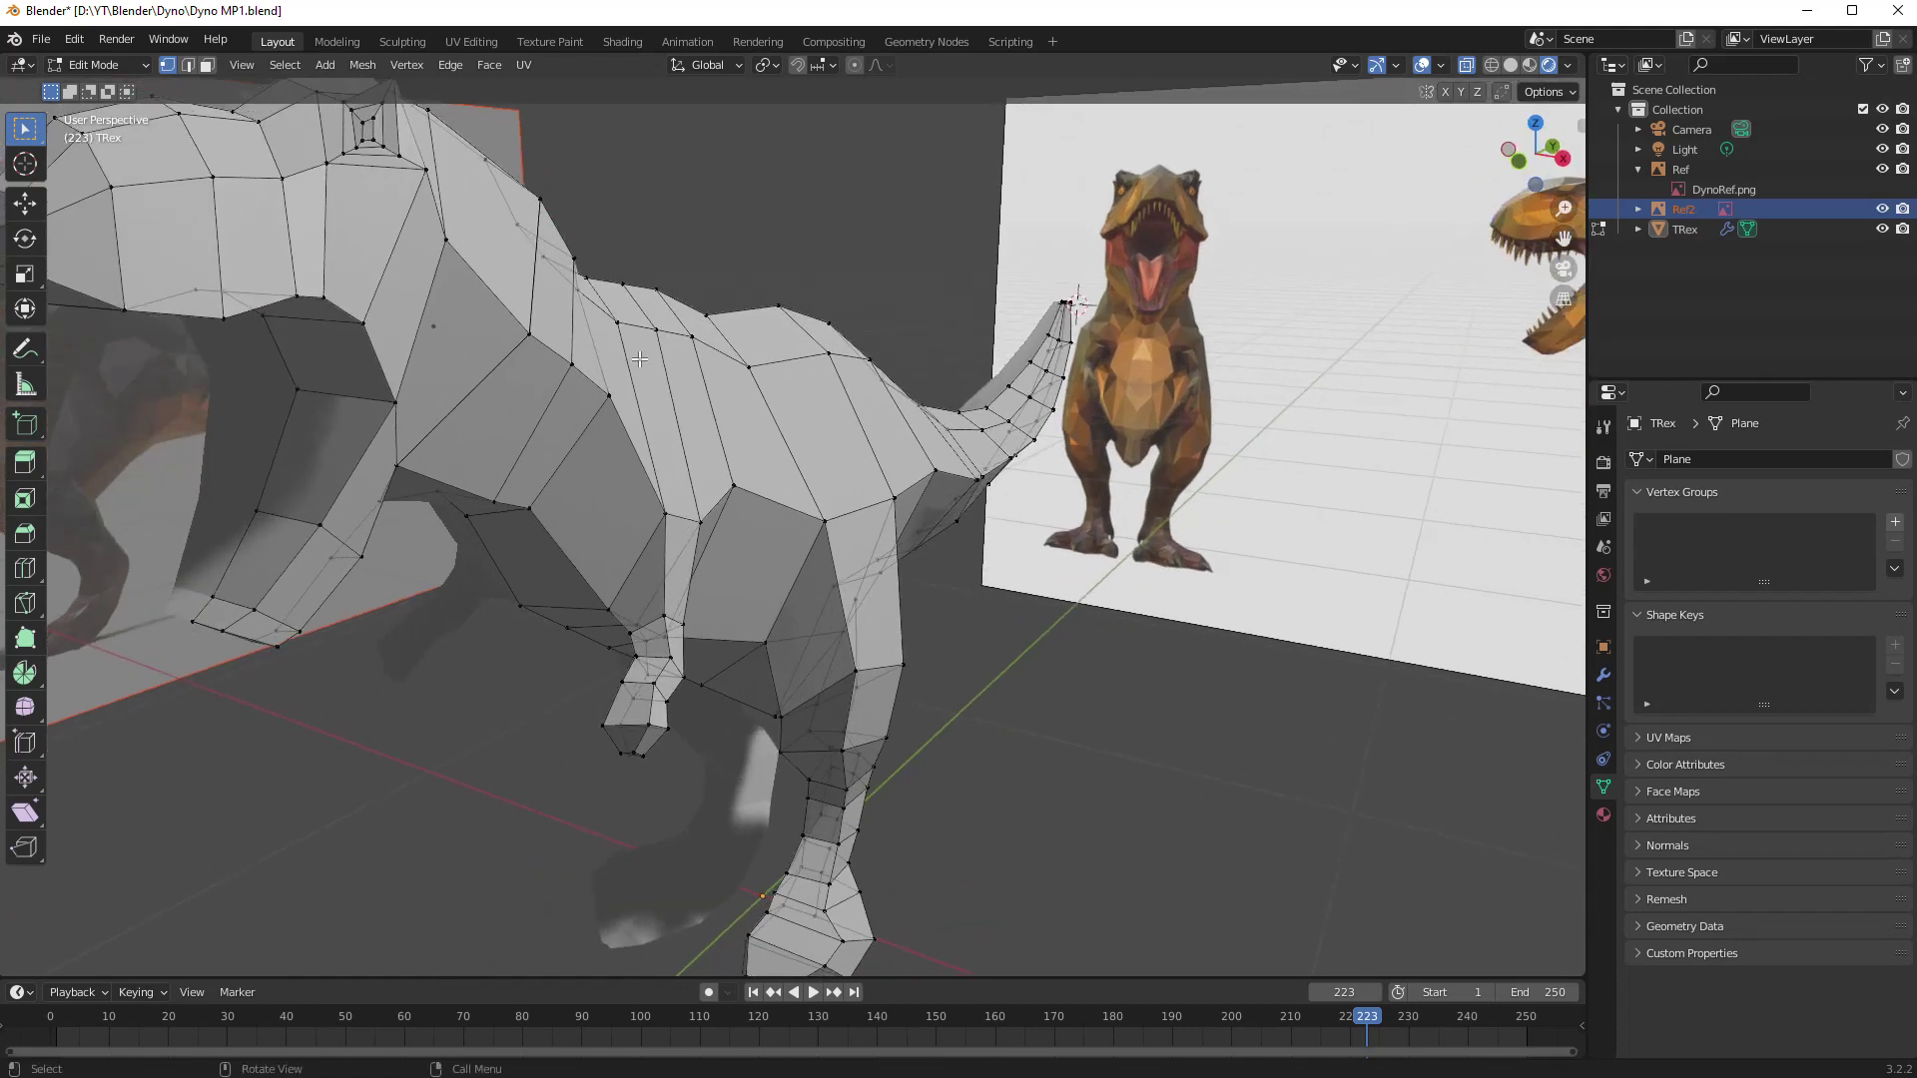
pyautogui.scroll(-2, 812, 489)
pyautogui.moveTo(818, 440)
pyautogui.mouseDown(button='middle')
pyautogui.moveTo(815, 460)
pyautogui.moveTo(797, 449)
pyautogui.mouseUp(button='middle')
pyautogui.scroll(-3, 810, 458)
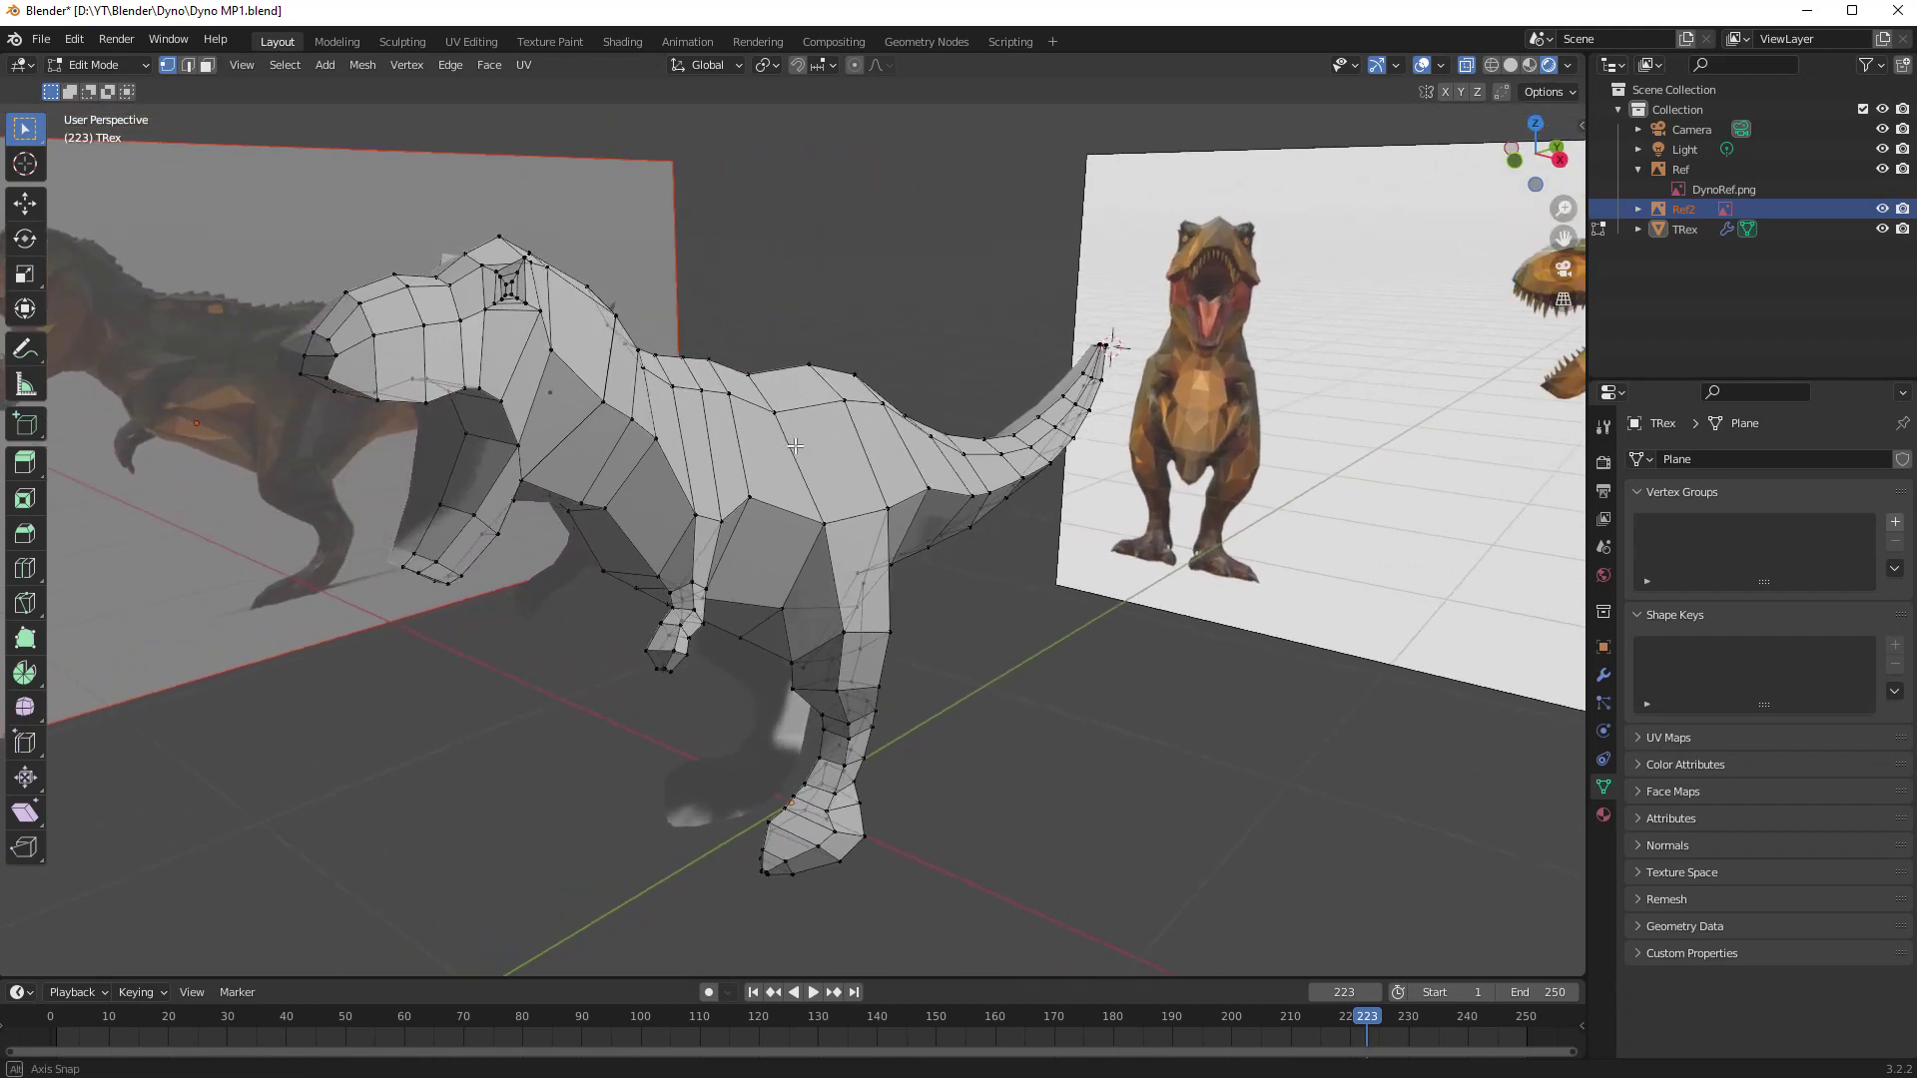
pyautogui.scroll(3, 794, 446)
pyautogui.scroll(-2, 823, 463)
pyautogui.moveTo(795, 486); pyautogui.dragTo(817, 494, button='middle')
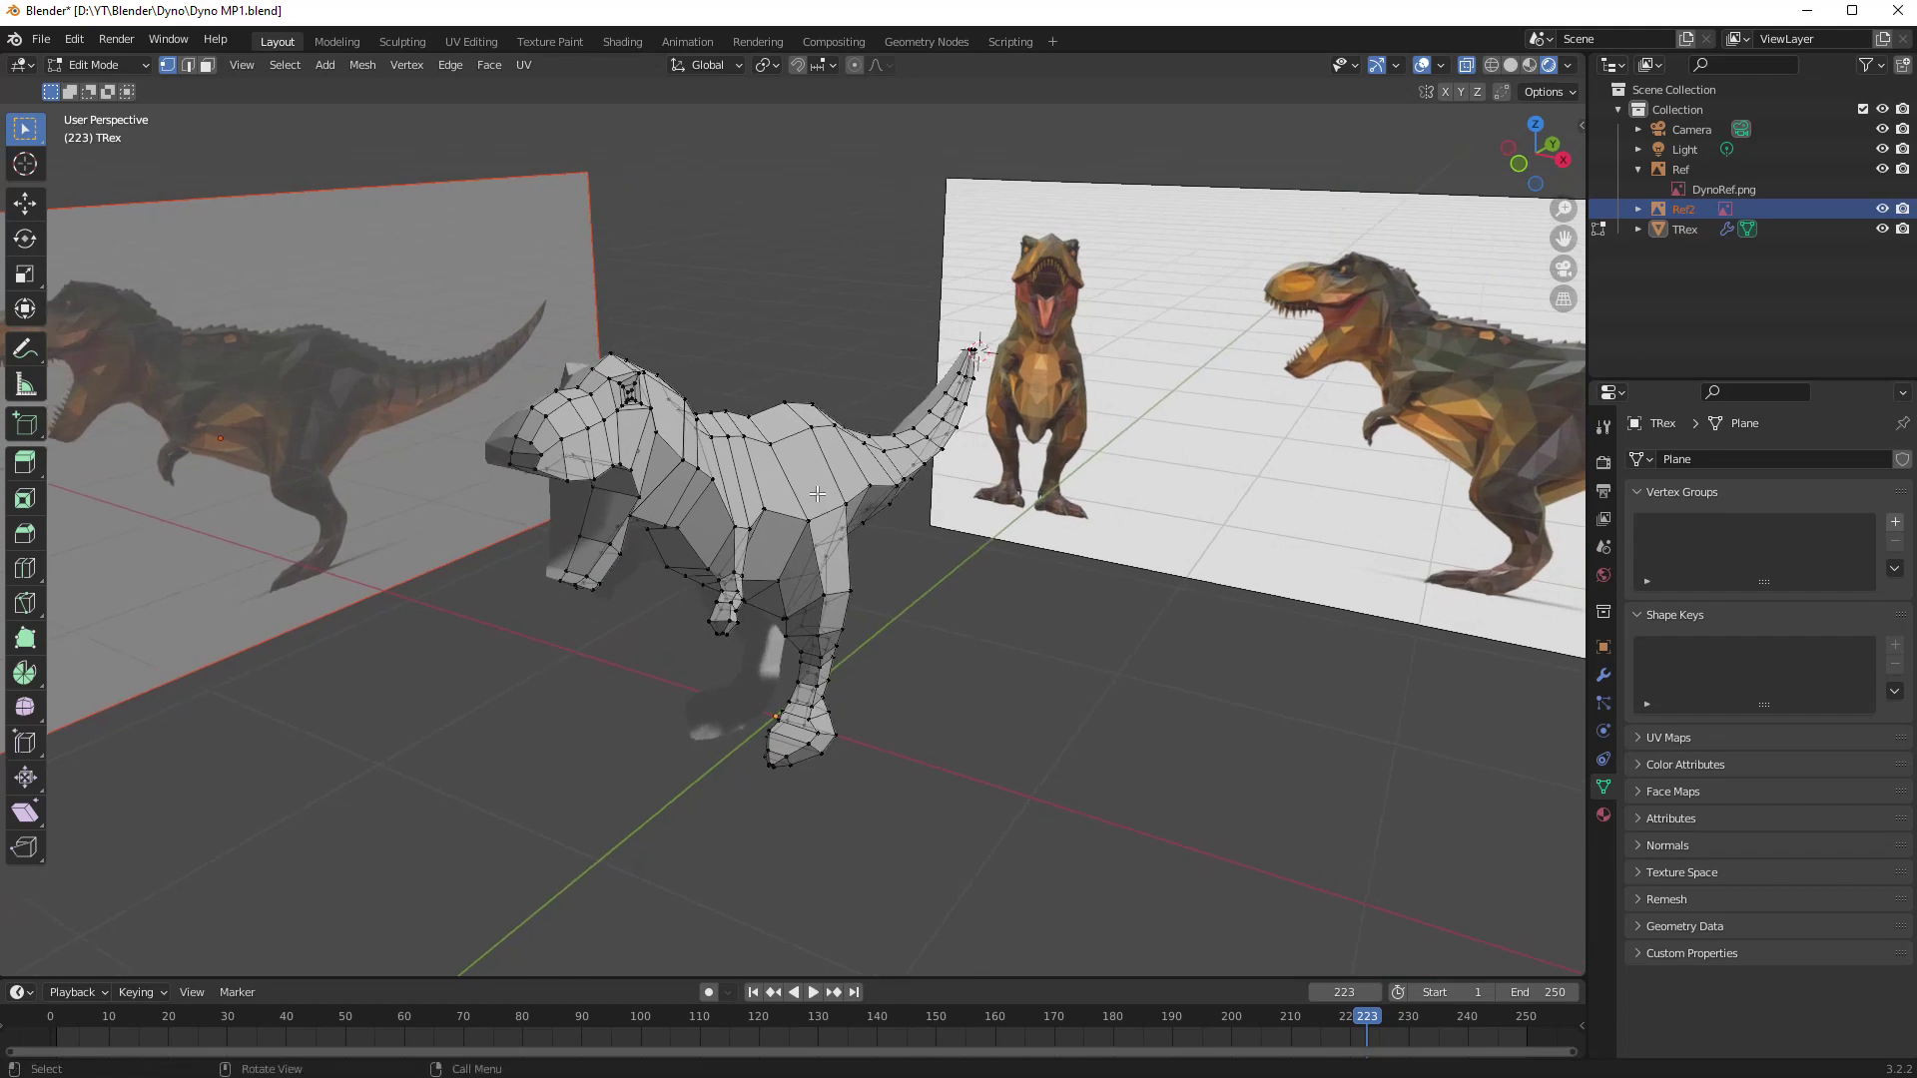
pyautogui.scroll(2, 823, 501)
pyautogui.moveTo(823, 501)
pyautogui.mouseDown(button='middle')
pyautogui.moveTo(790, 494)
pyautogui.moveTo(814, 495)
pyautogui.mouseUp(button='middle')
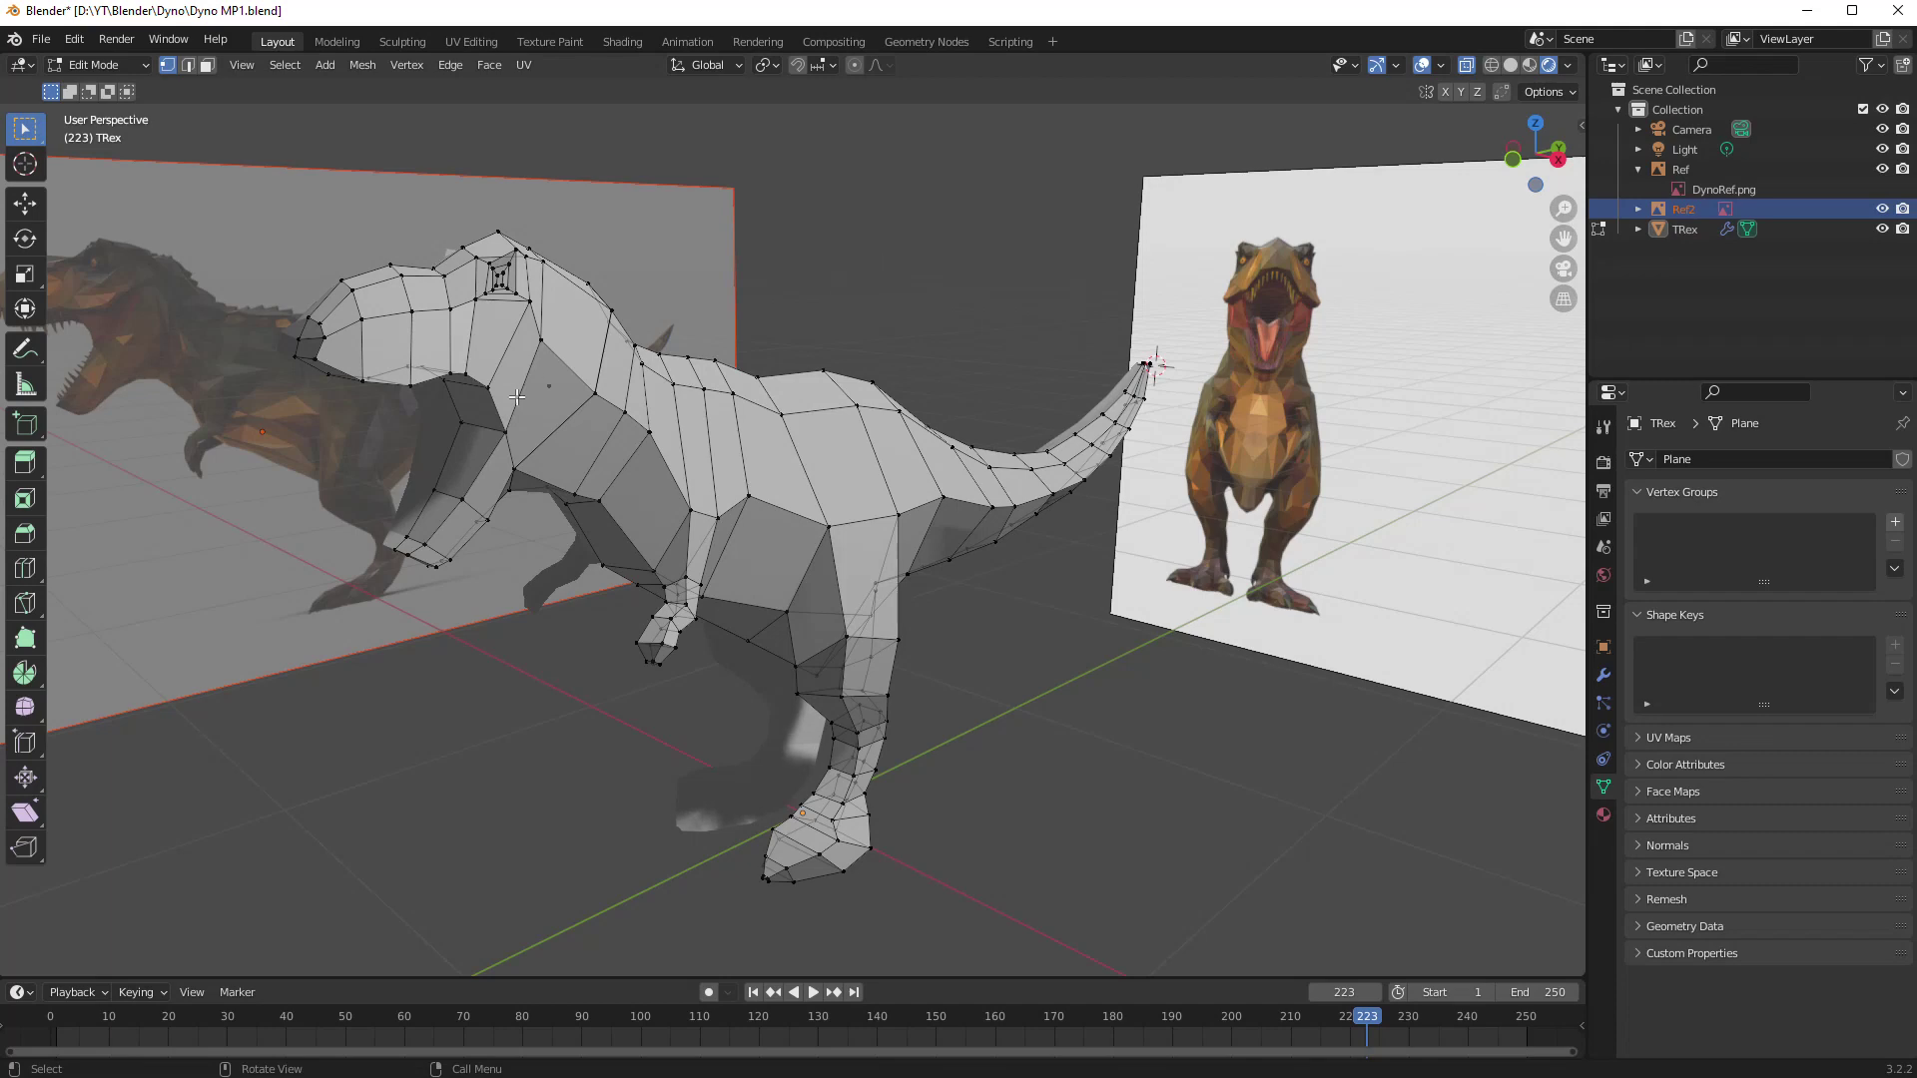
pyautogui.moveTo(656, 662); pyautogui.dragTo(544, 420, button='middle')
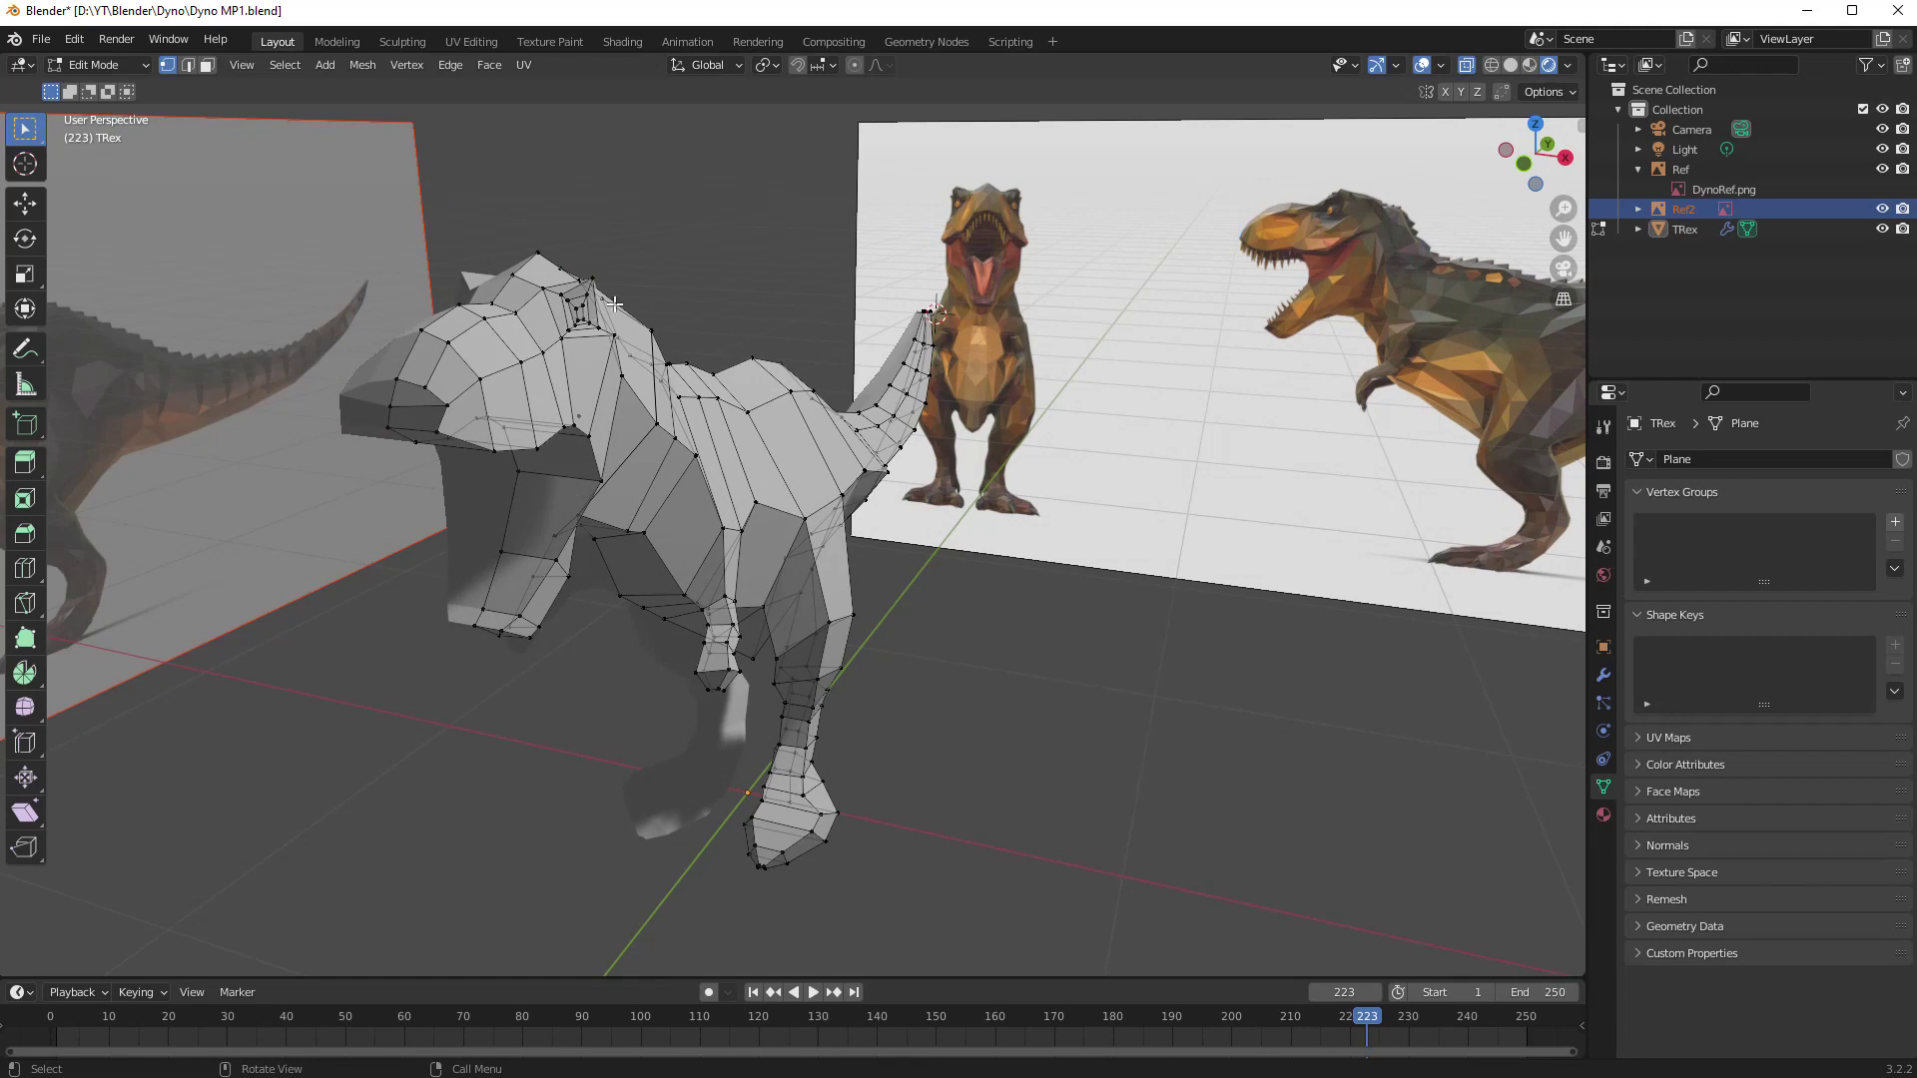
pyautogui.moveTo(736, 291); pyautogui.dragTo(756, 284, button='middle')
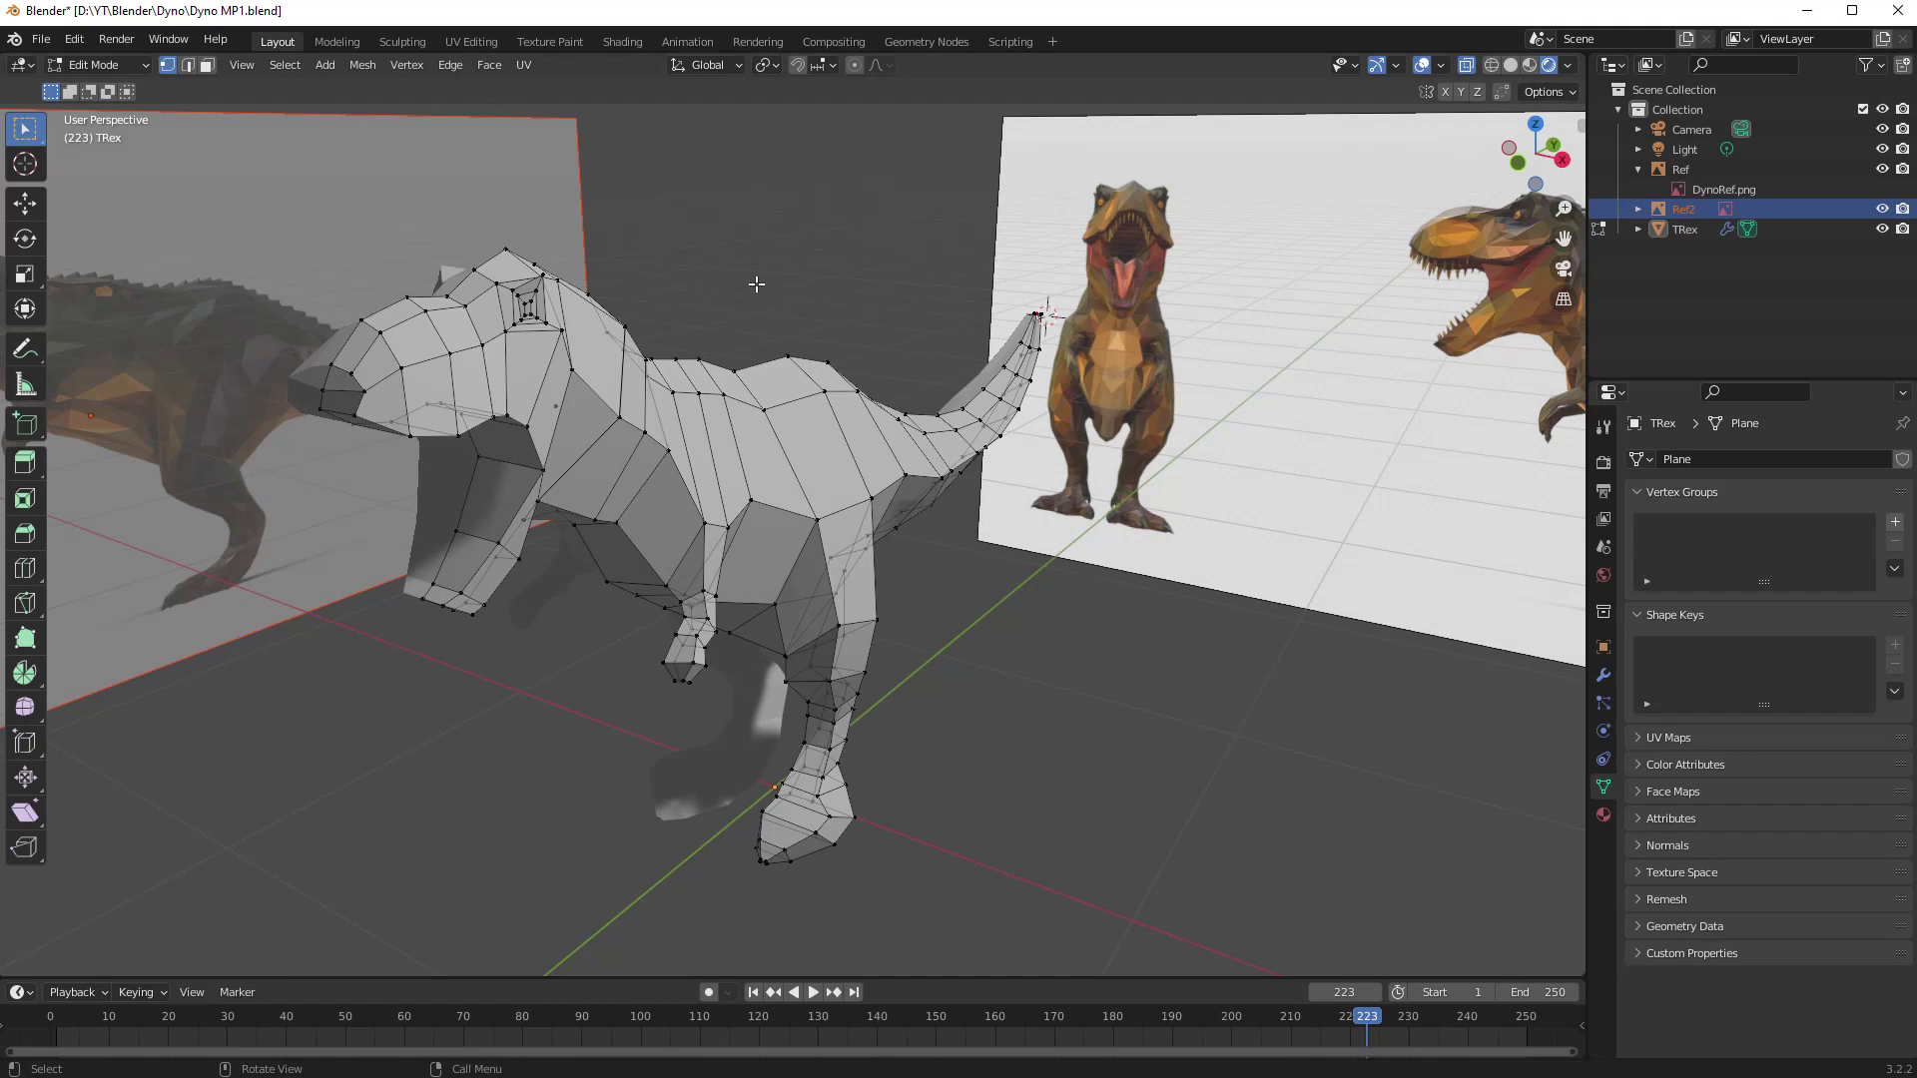
pyautogui.moveTo(761, 265); pyautogui.dragTo(751, 253, button='middle')
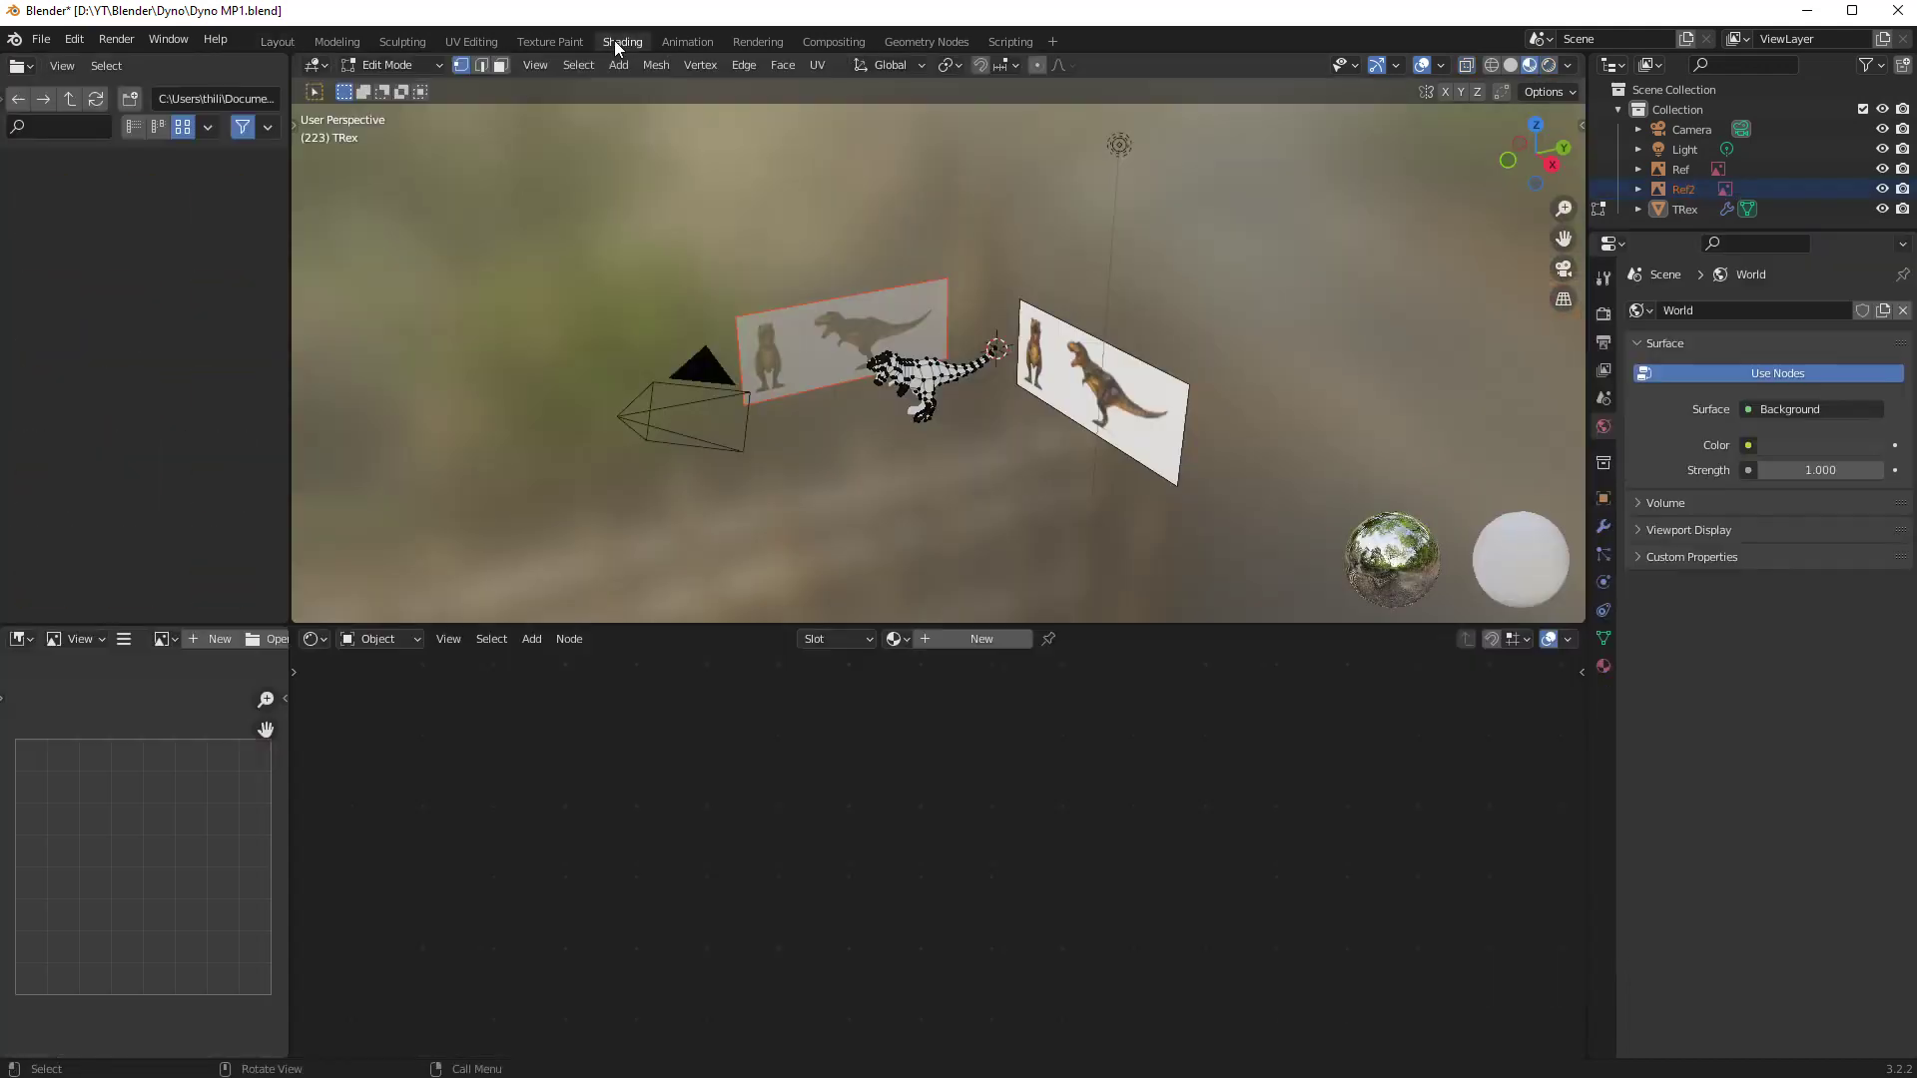
# - Open the Shading workspace, return to Object Mode and select the TRex model
pyautogui.click(614, 40)
pyautogui.scroll(2, 856, 256)
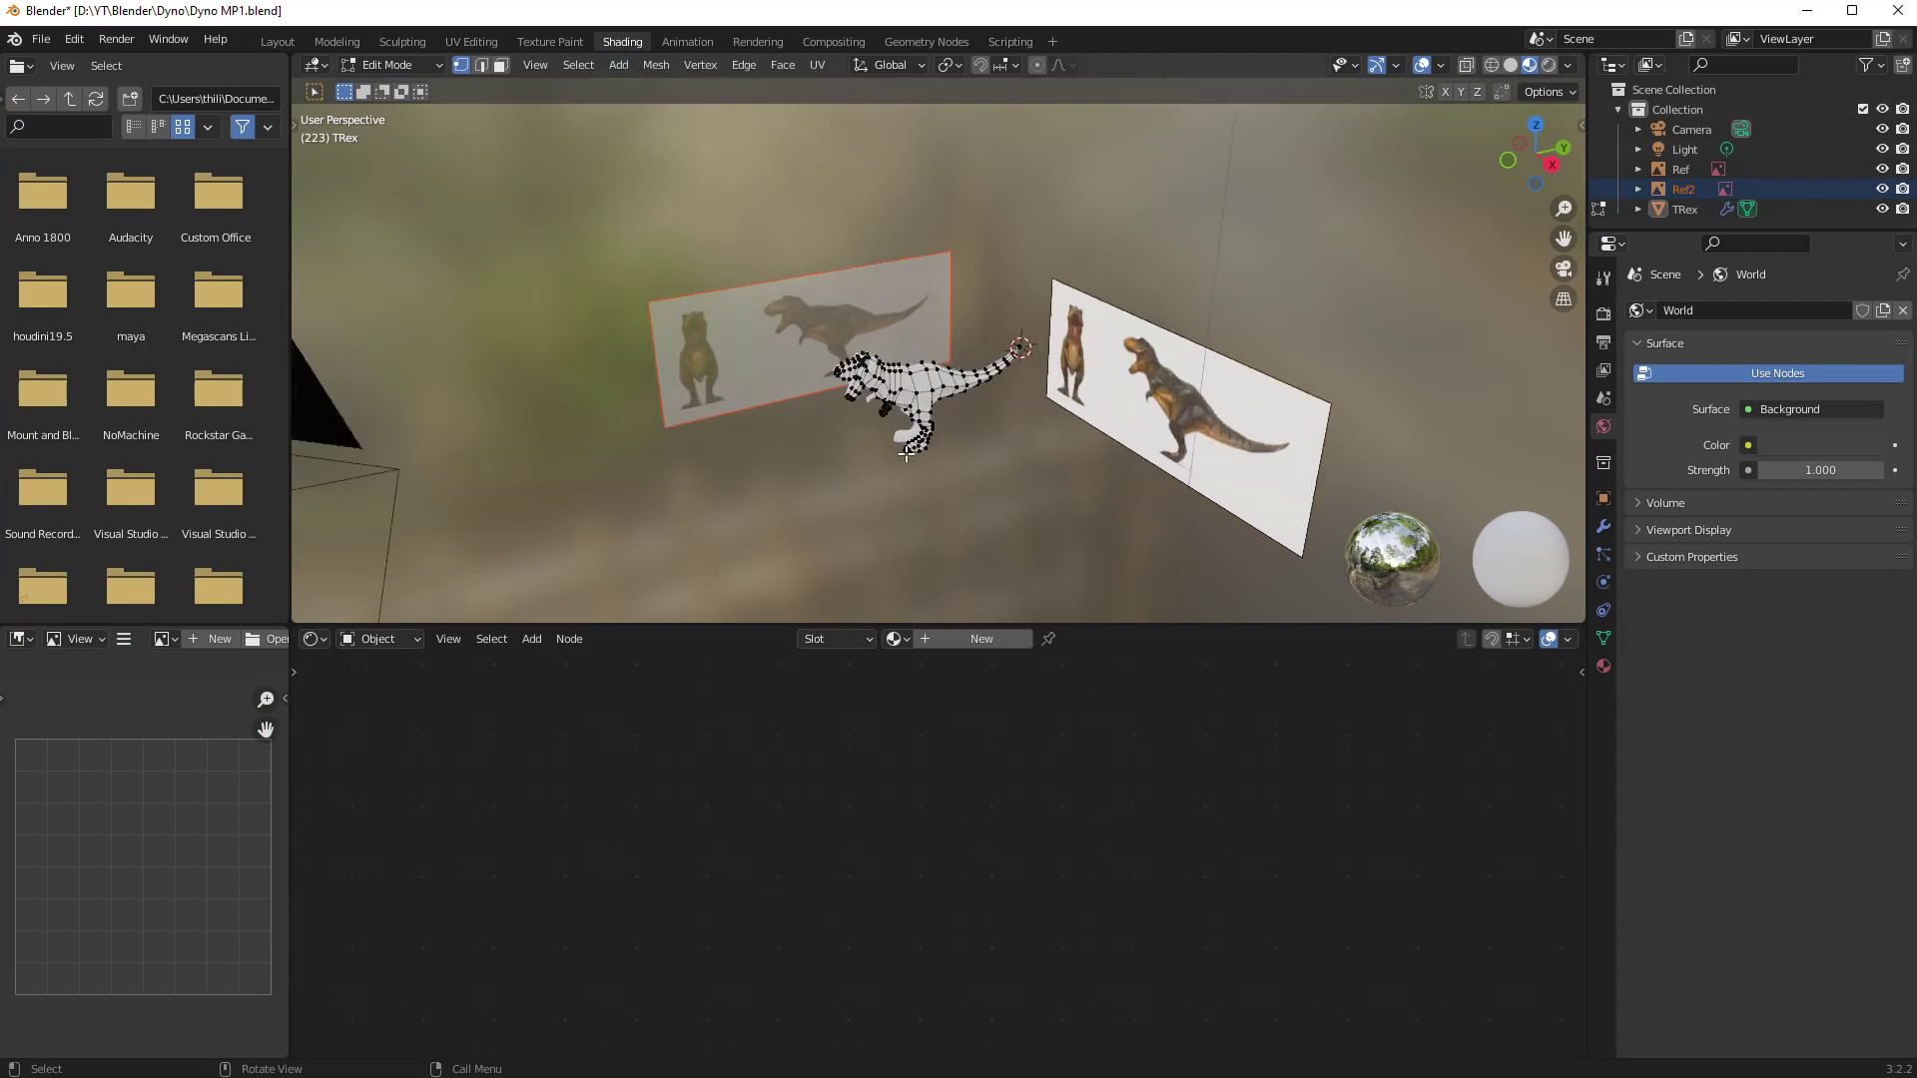
pyautogui.scroll(2, 915, 476)
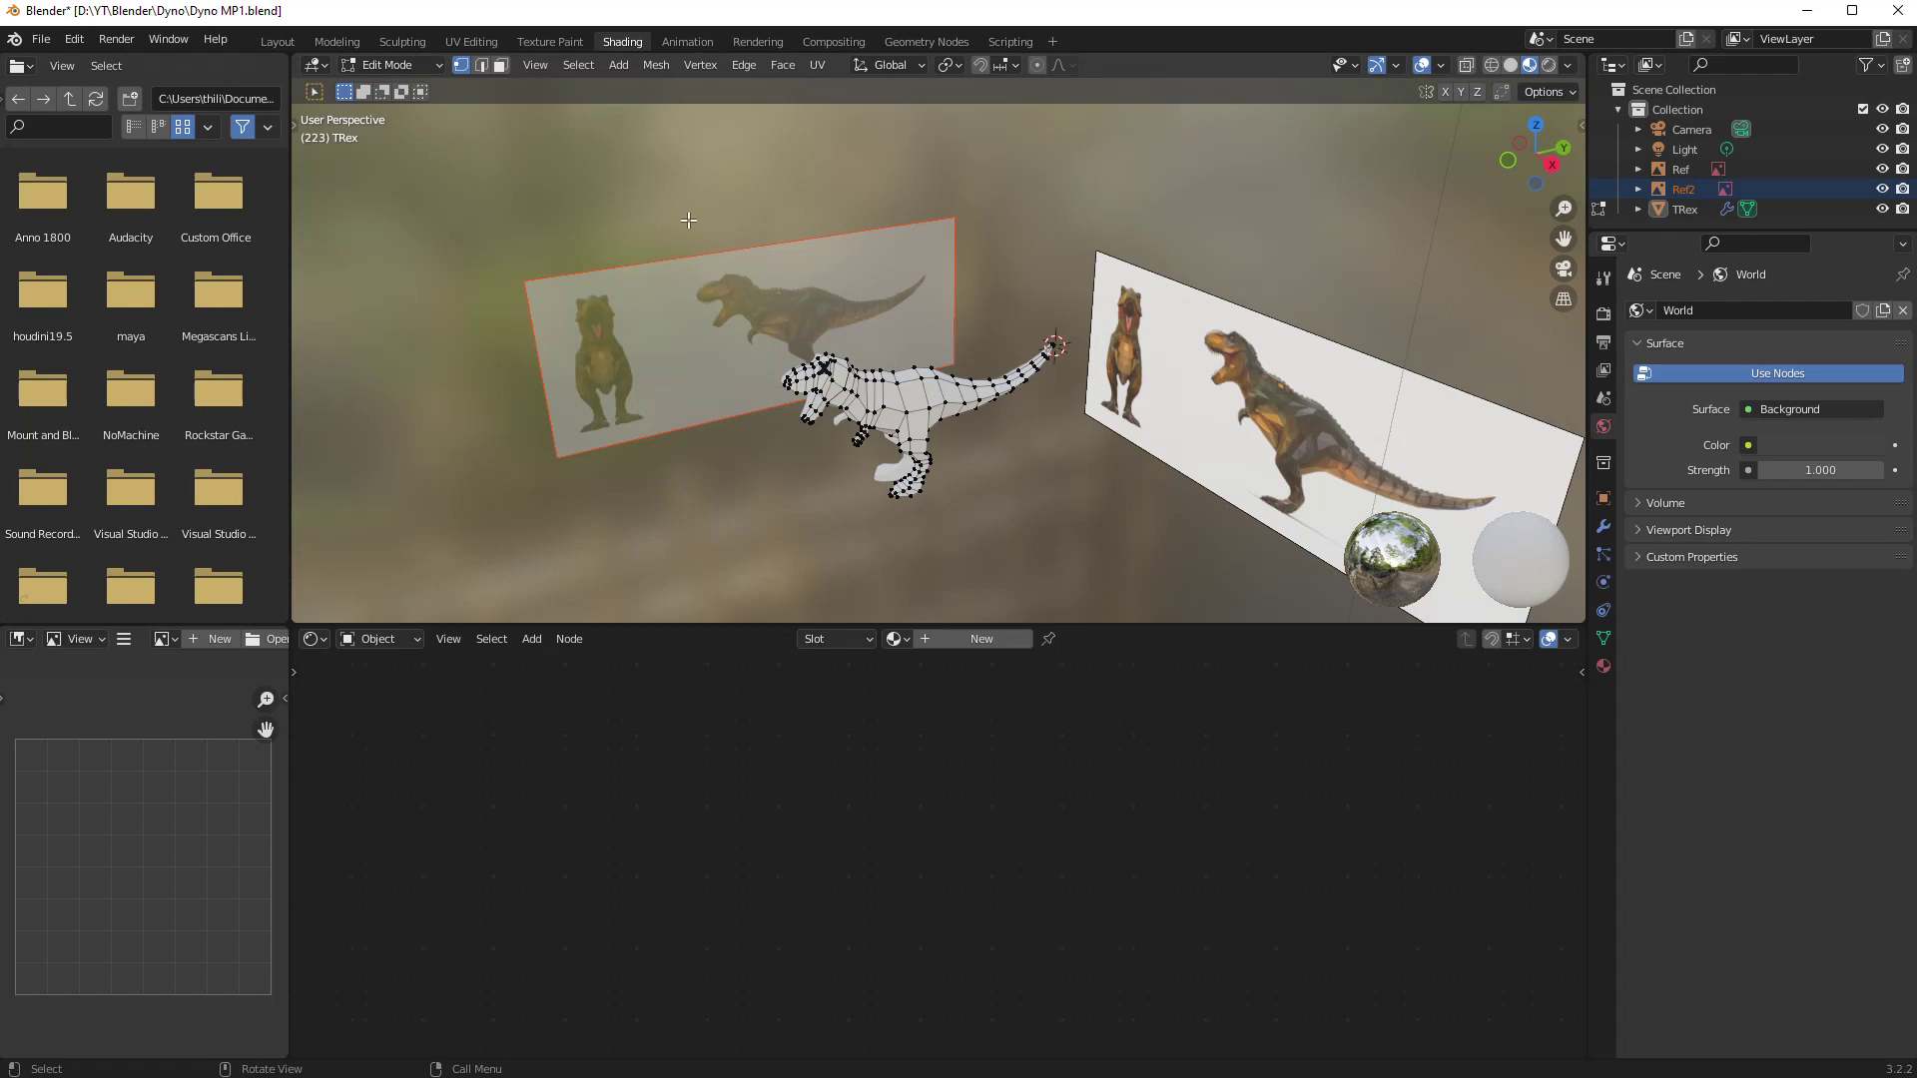
pyautogui.click(385, 64)
pyautogui.click(386, 85)
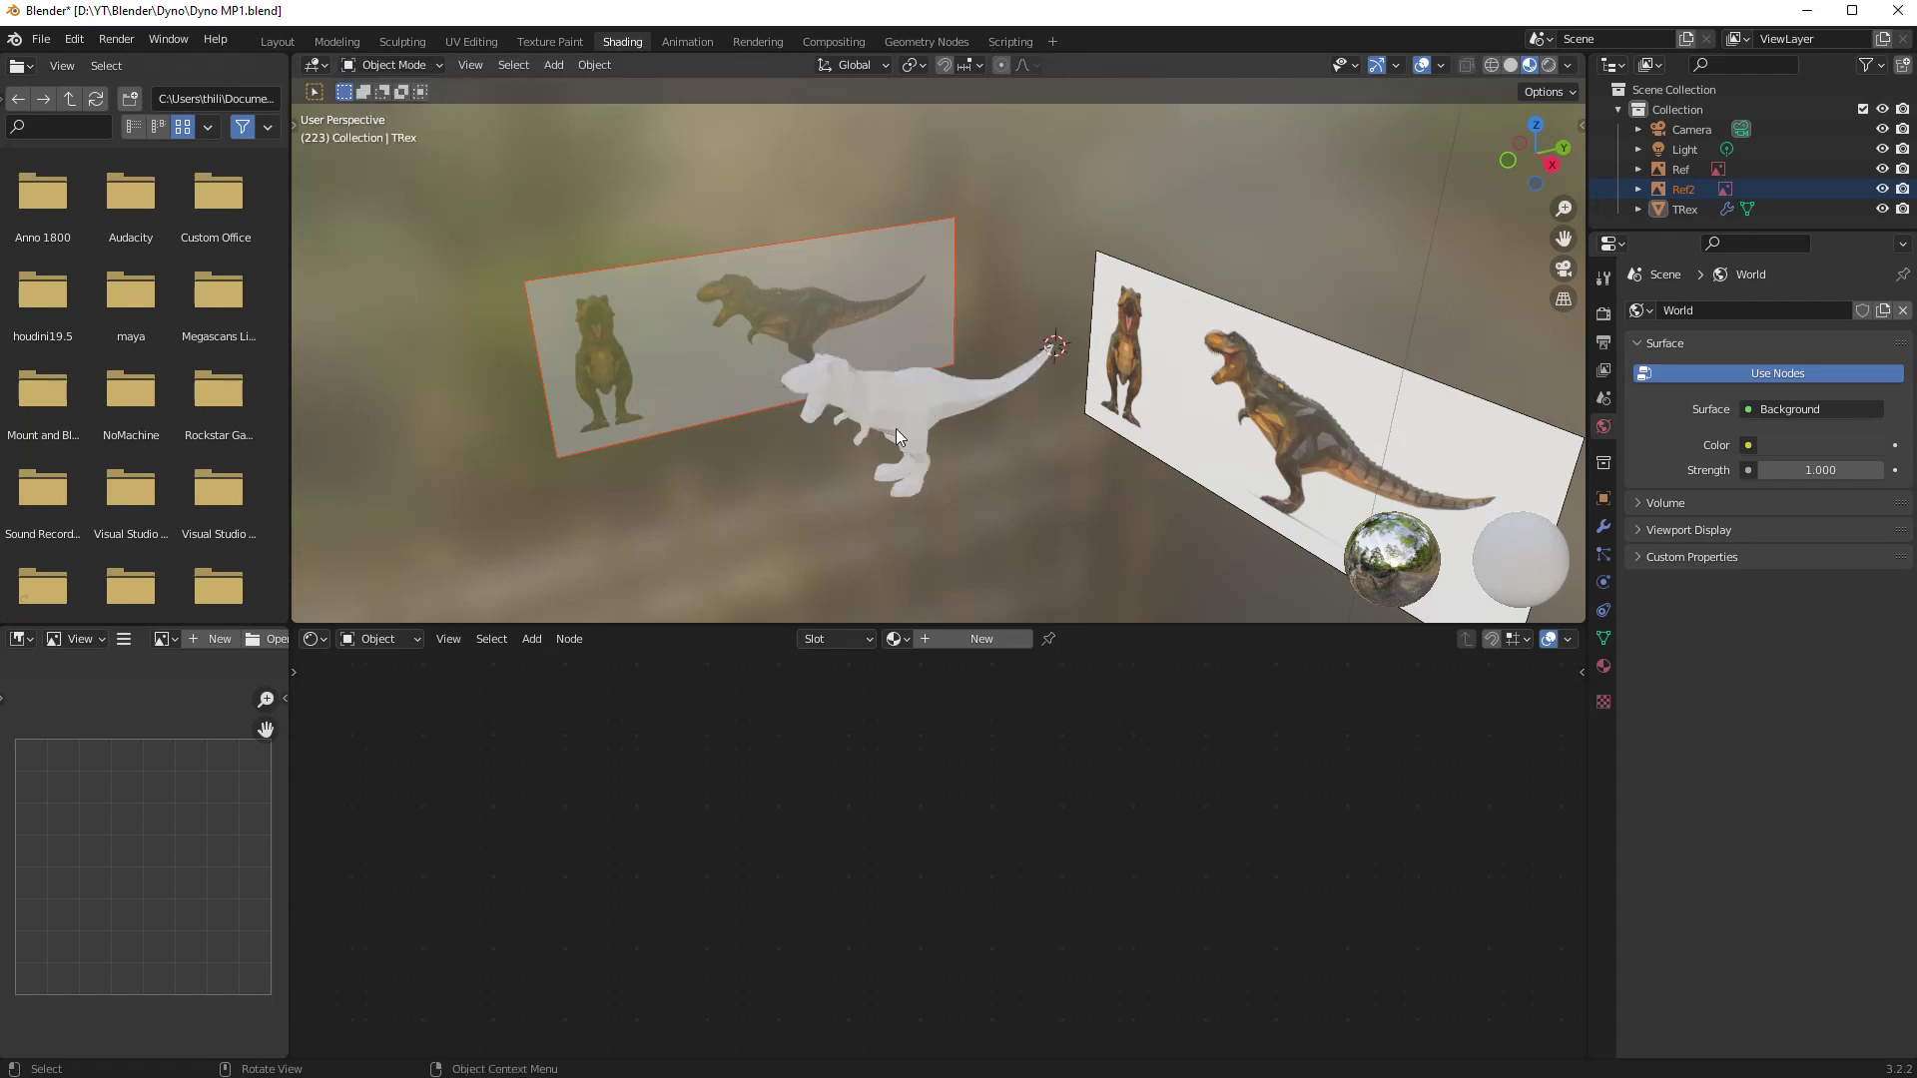
pyautogui.scroll(2, 955, 511)
pyautogui.click(877, 429)
pyautogui.moveTo(849, 361); pyautogui.dragTo(912, 404, button='middle')
pyautogui.scroll(1, 912, 412)
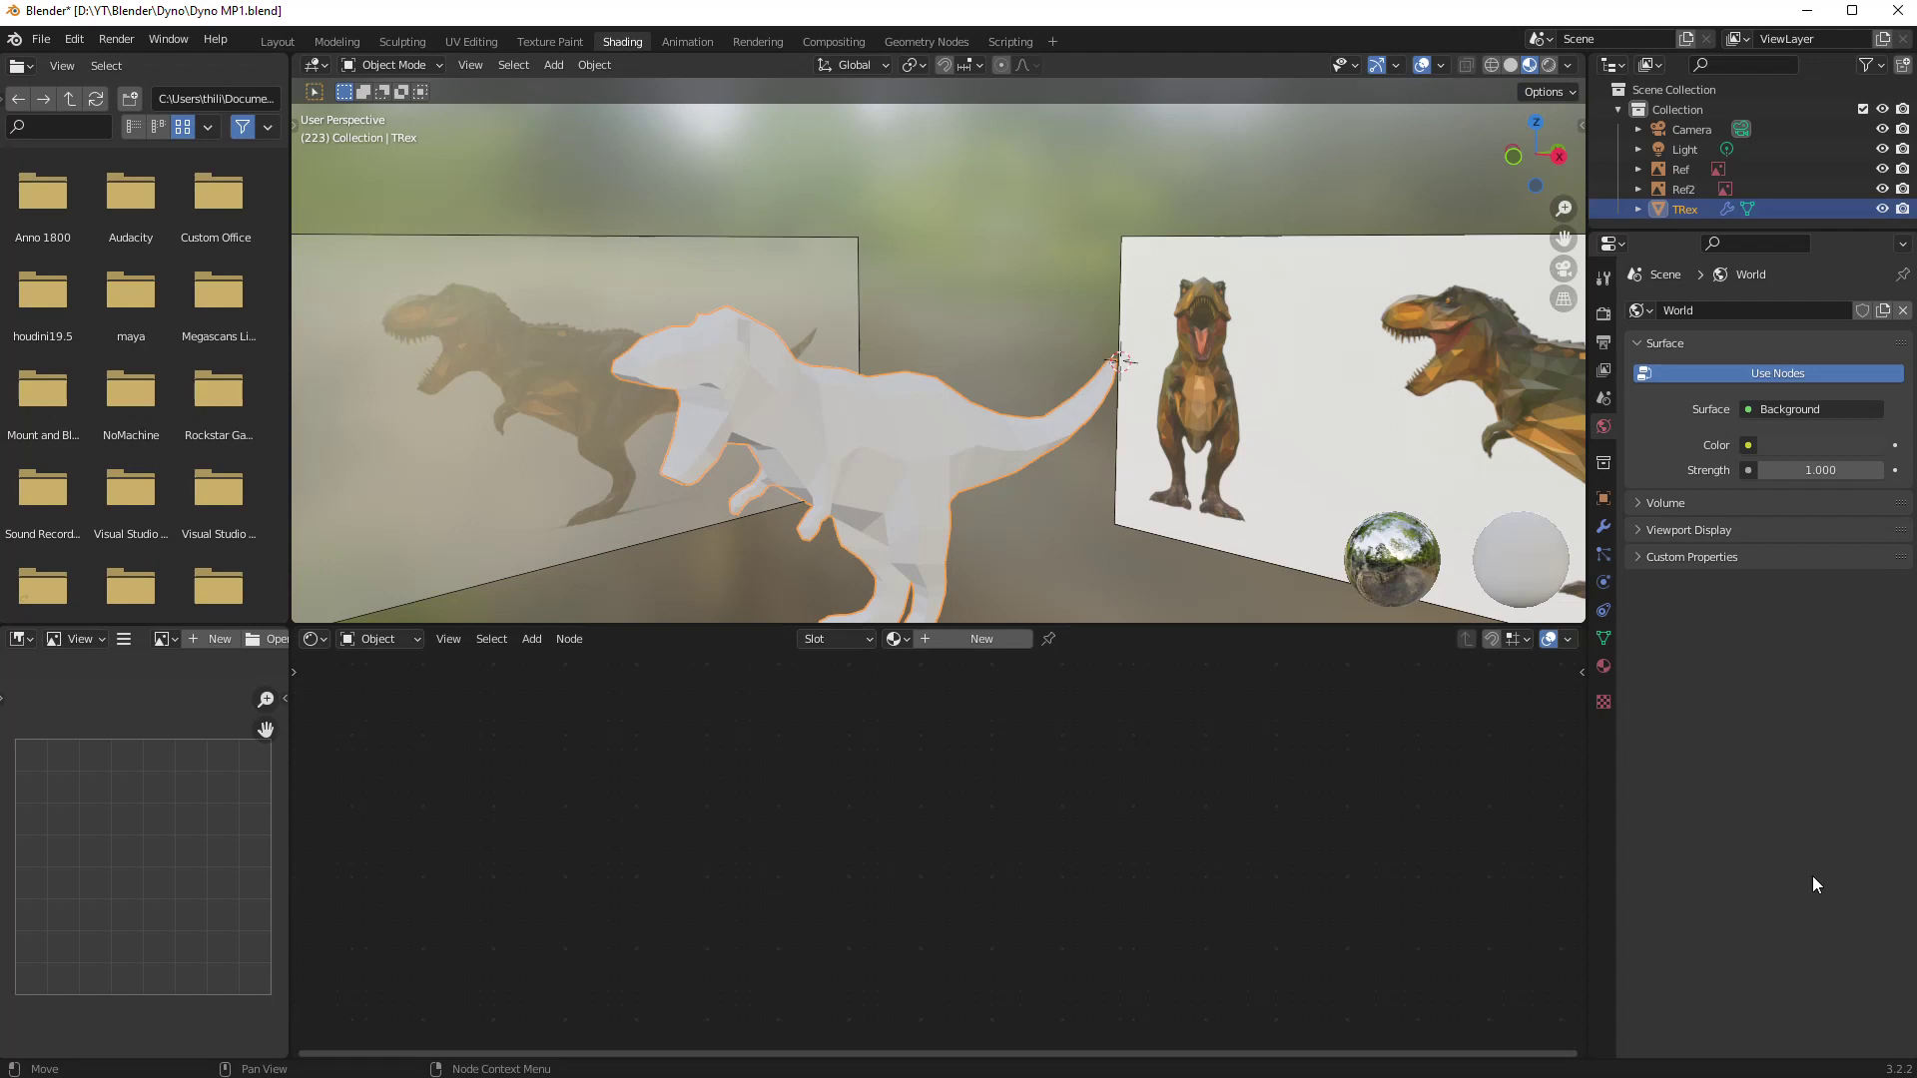
# - Create a new material on the TRex and name it M_Body
pyautogui.click(953, 640)
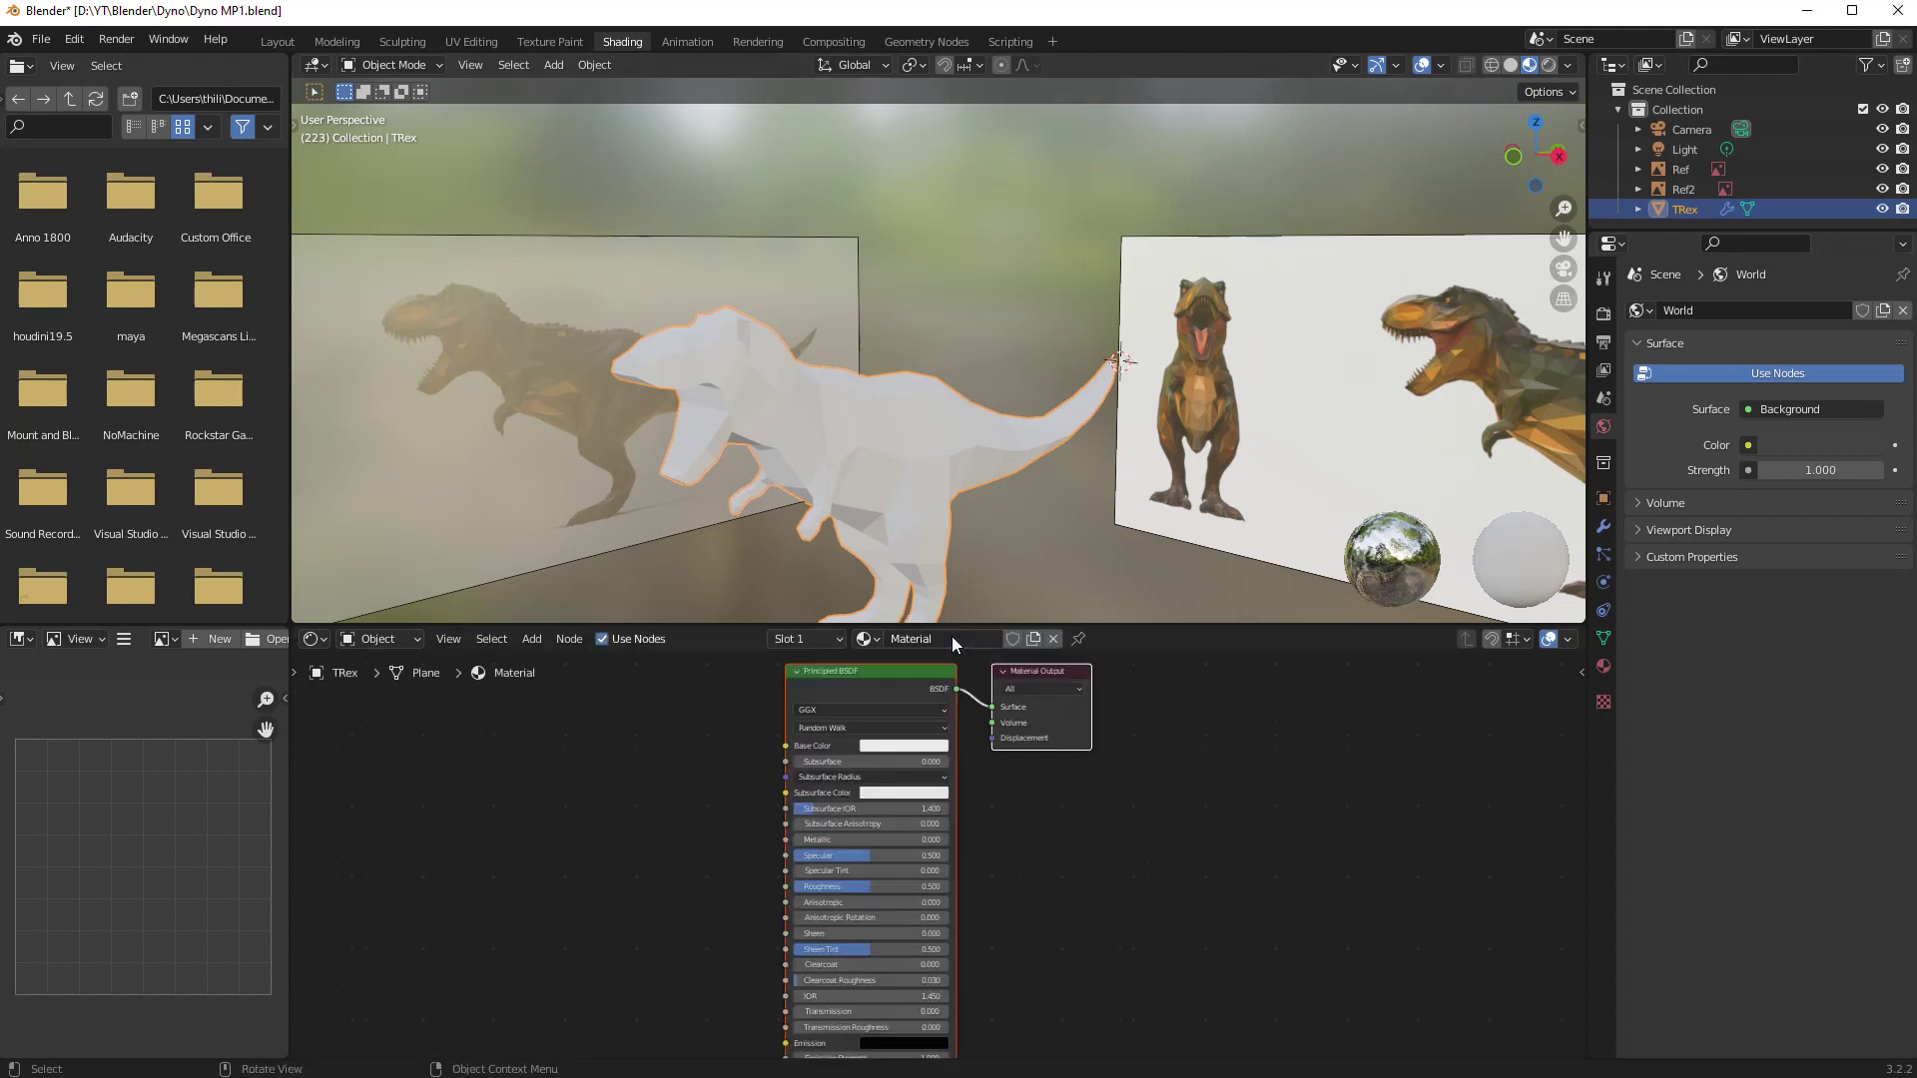
pyautogui.doubleClick(953, 639)
pyautogui.write('M_Body')
# - Set the base color of the M_Body material to a darkened, muted green
pyautogui.click(907, 746)
pyautogui.click(899, 597)
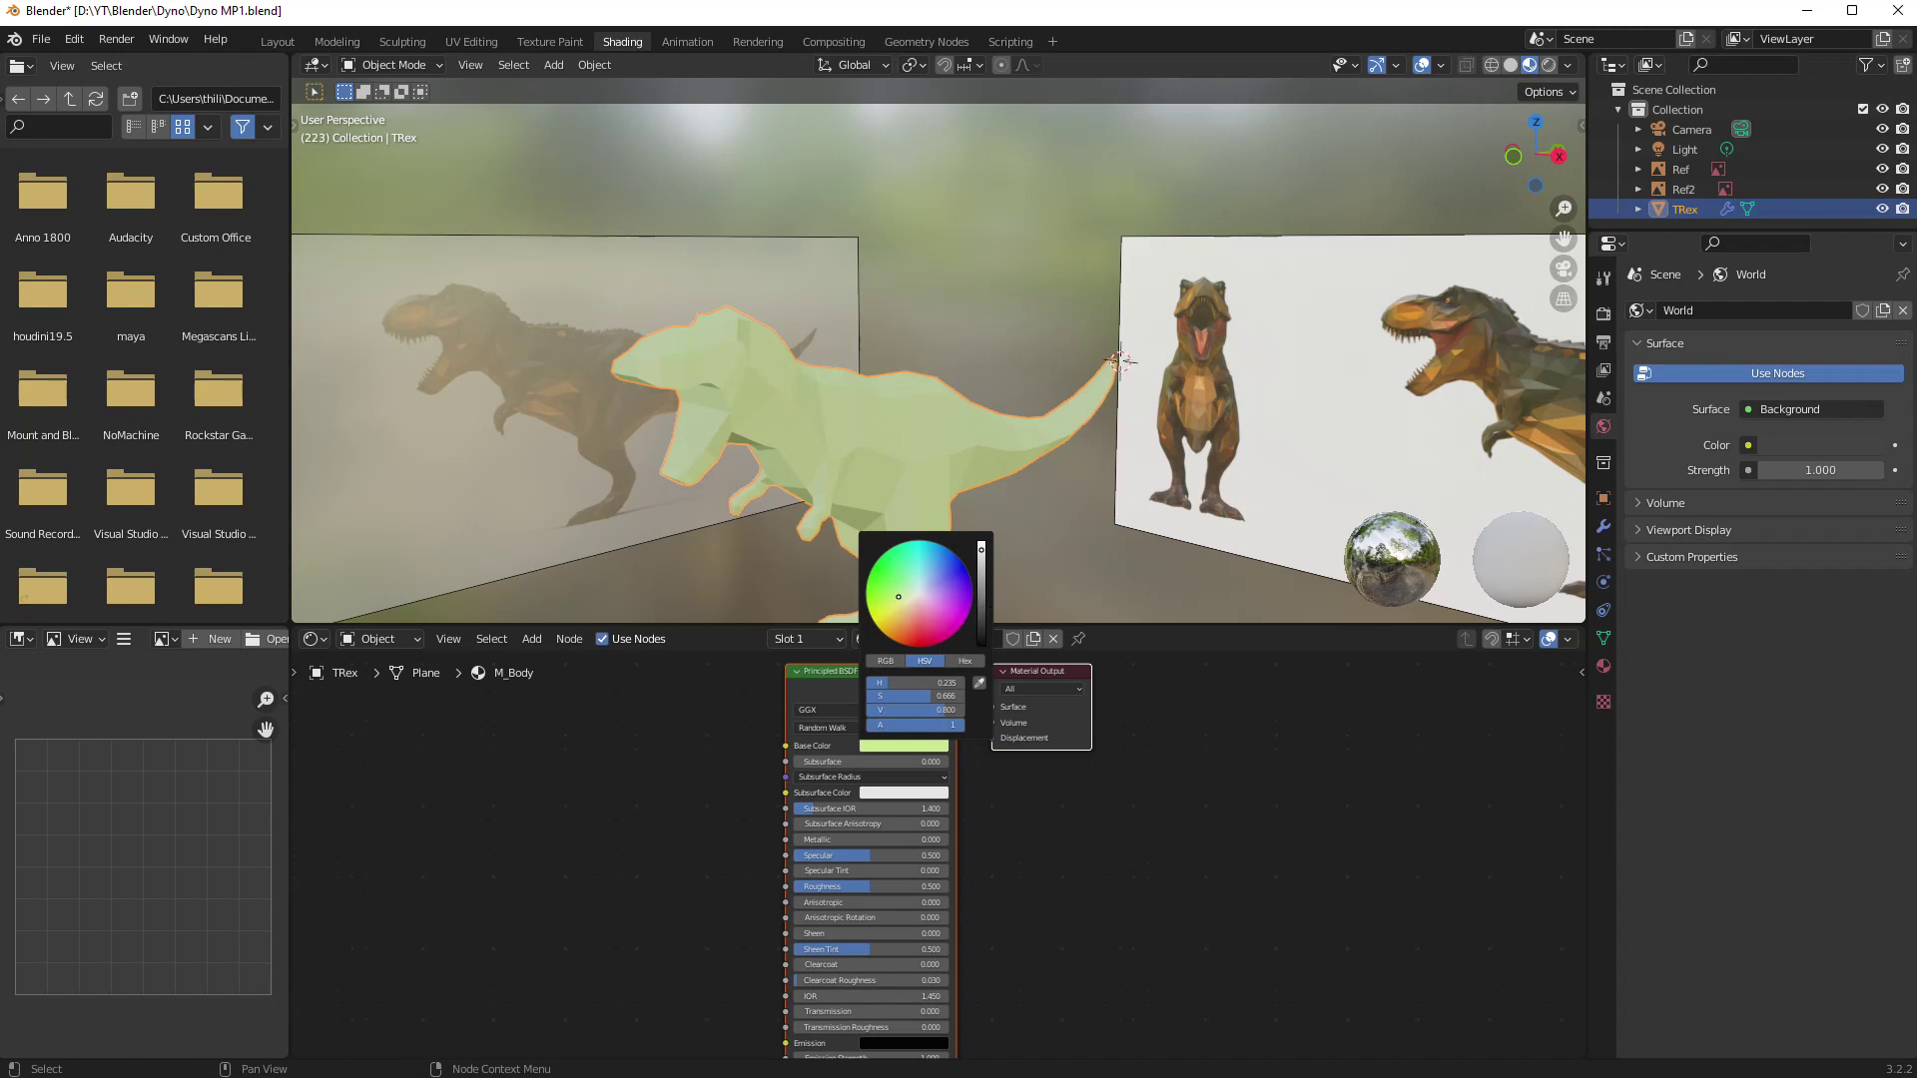
pyautogui.moveTo(980, 551); pyautogui.dragTo(982, 599)
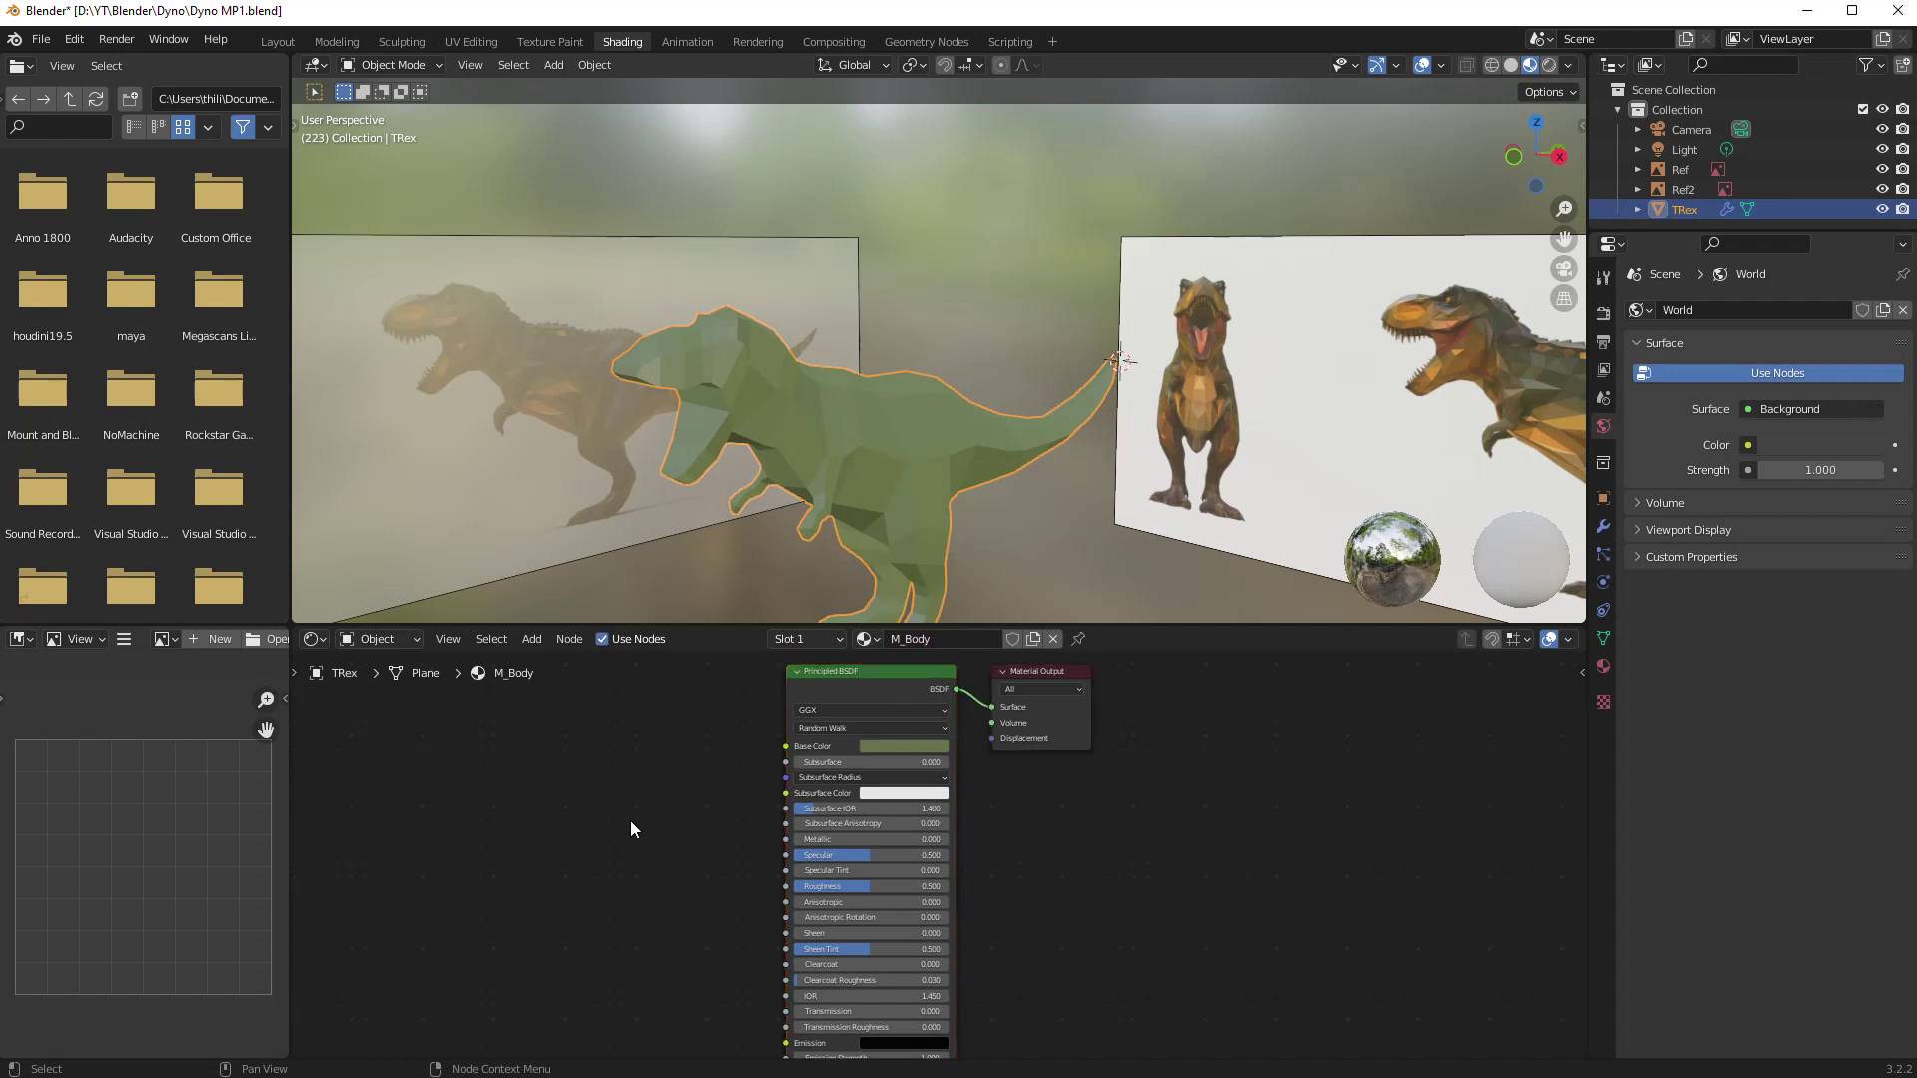
pyautogui.moveTo(958, 344); pyautogui.dragTo(933, 337, button='middle')
pyautogui.scroll(3, 911, 419)
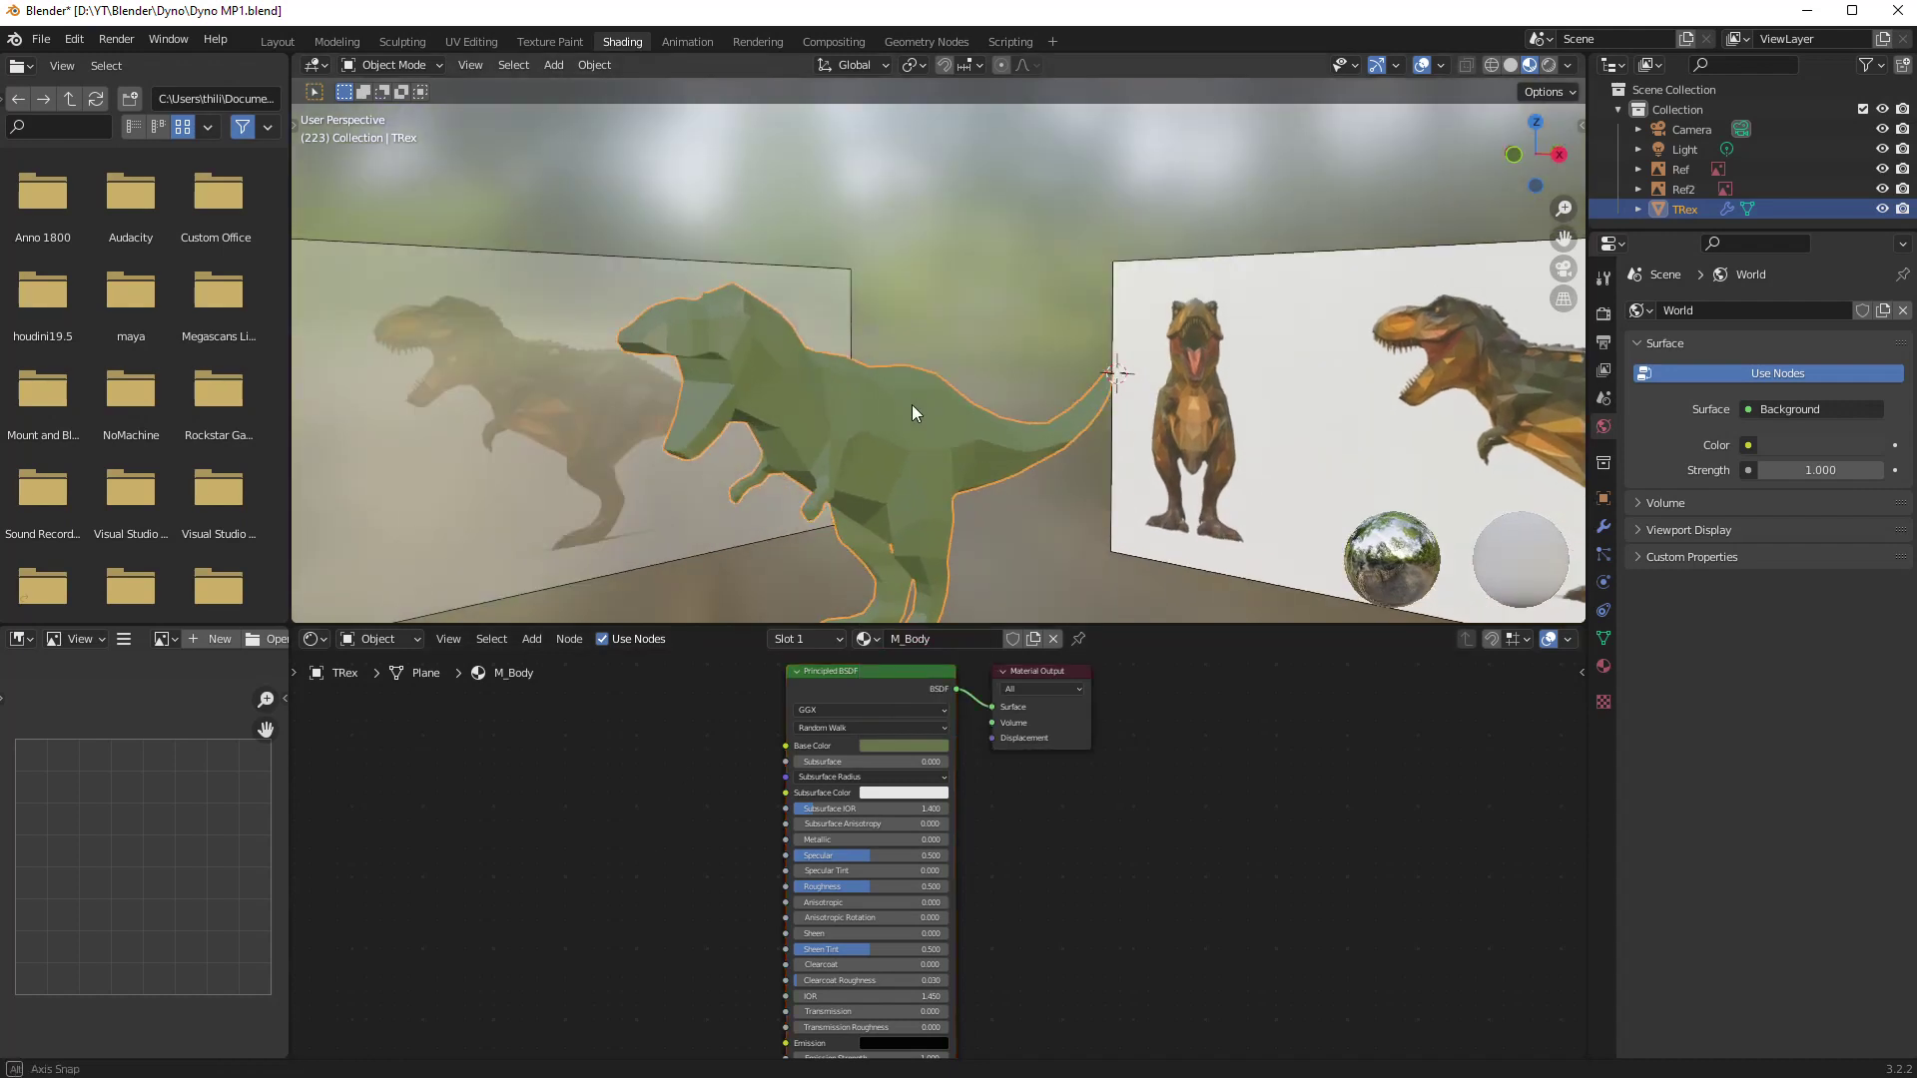
pyautogui.scroll(2, 897, 932)
pyautogui.moveTo(725, 367); pyautogui.dragTo(891, 511, button='middle')
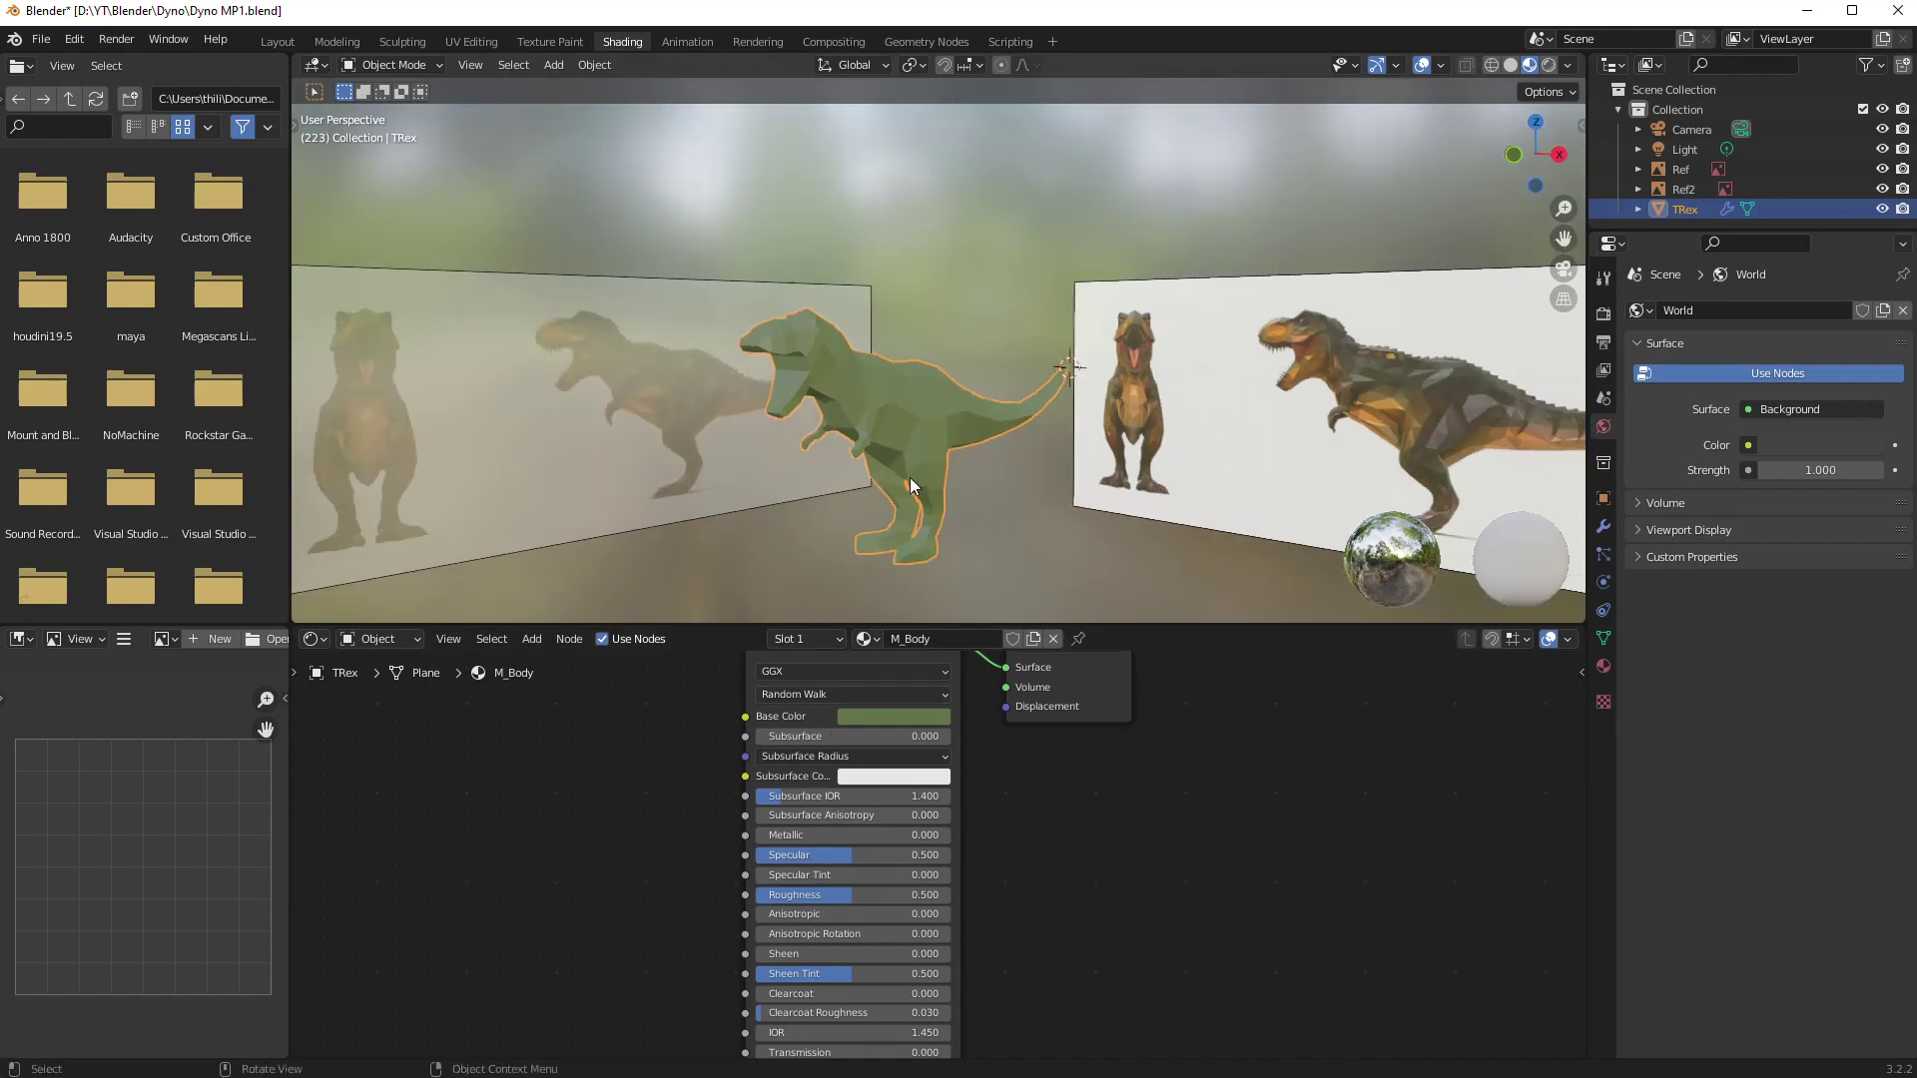
# - Make the M_Body material less shiny with a roughness of about 0.918 and a specular of about 0.277
pyautogui.scroll(2, 880, 397)
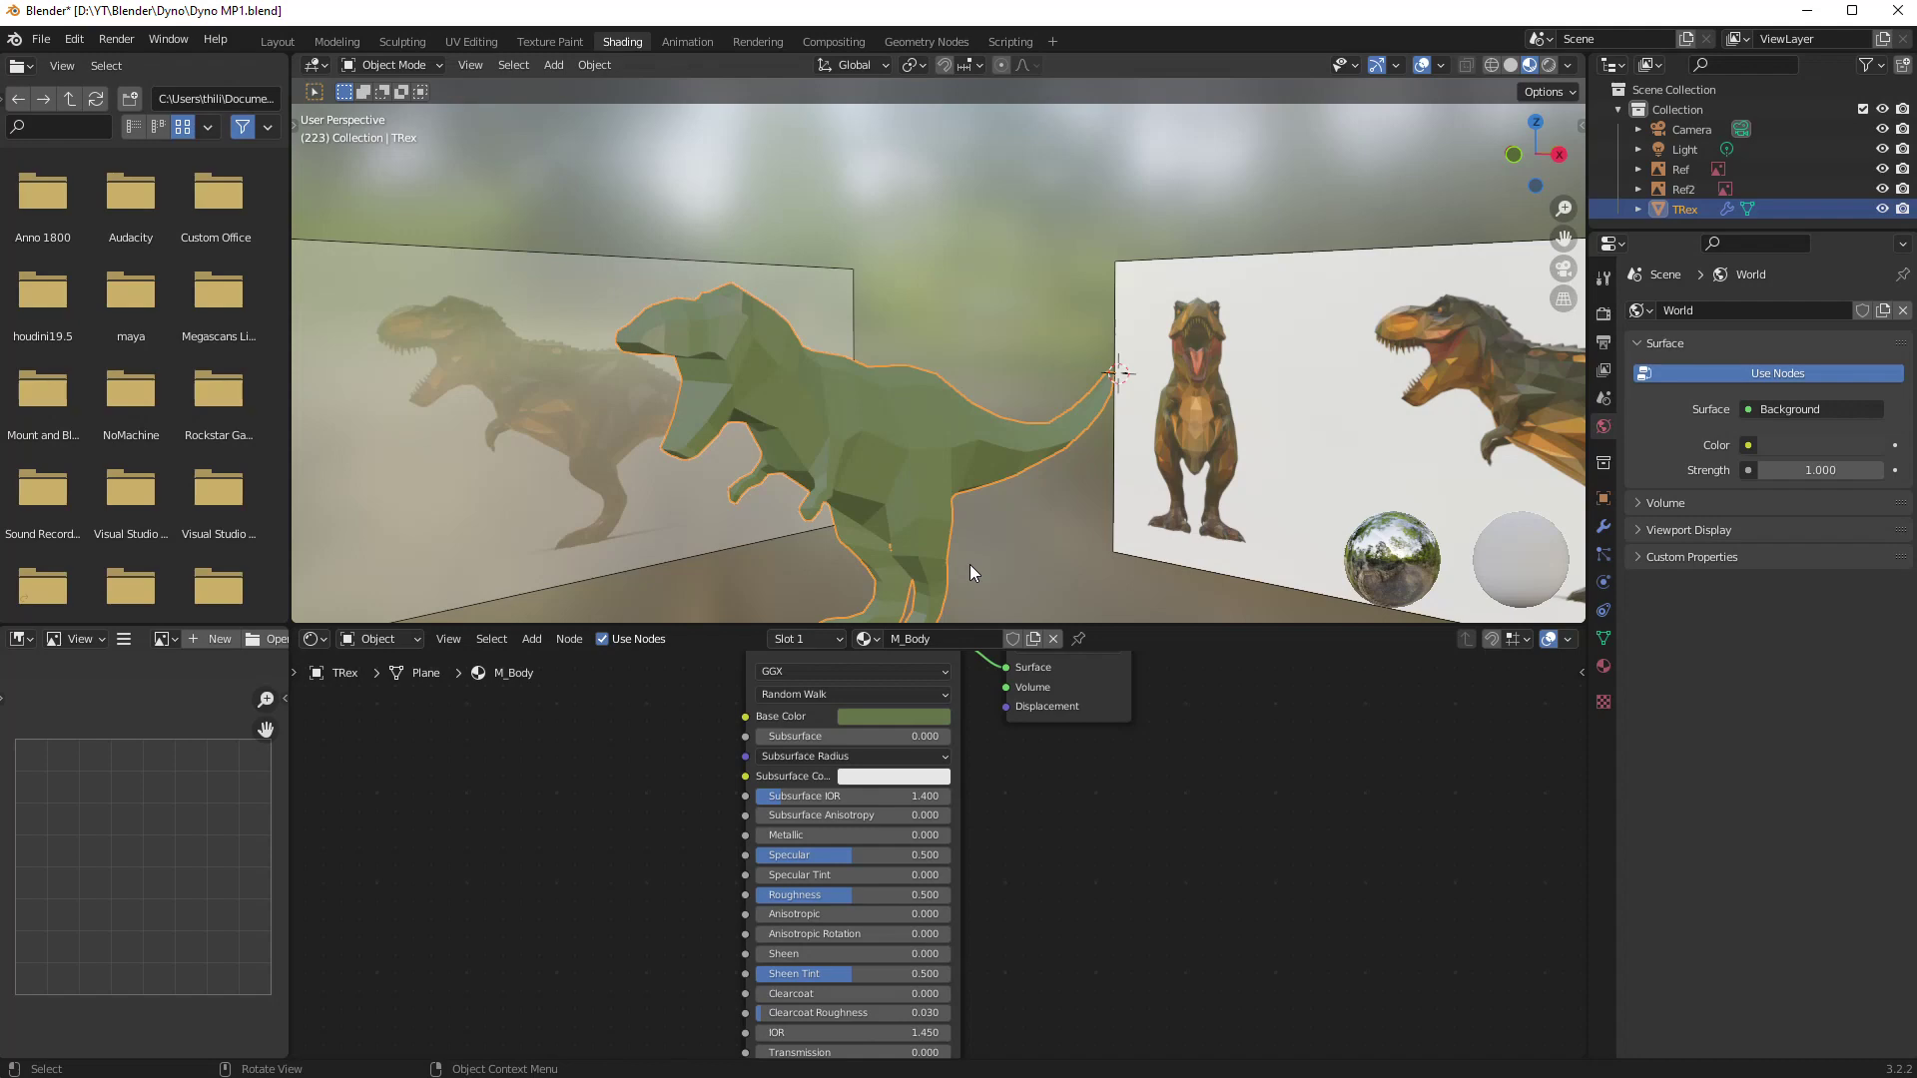
pyautogui.scroll(-3, 847, 466)
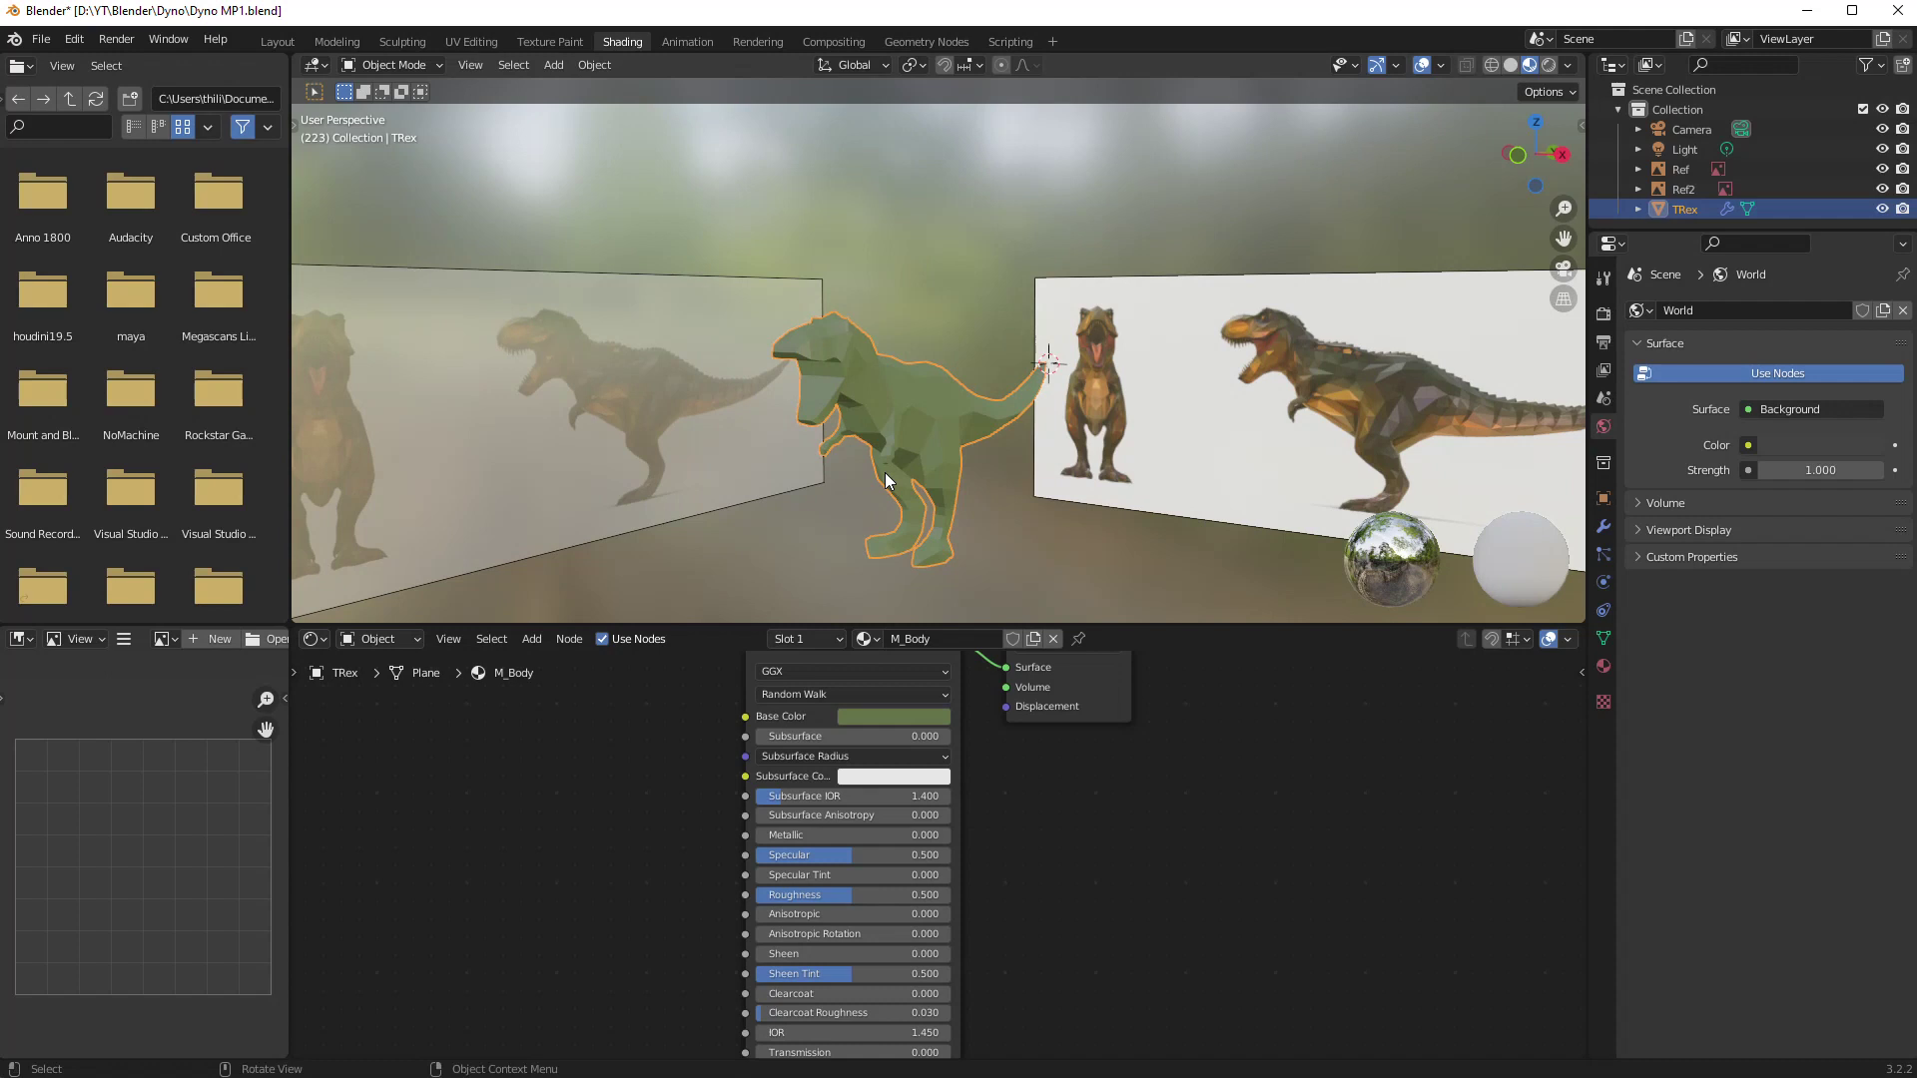
pyautogui.scroll(2, 885, 472)
pyautogui.click(794, 894)
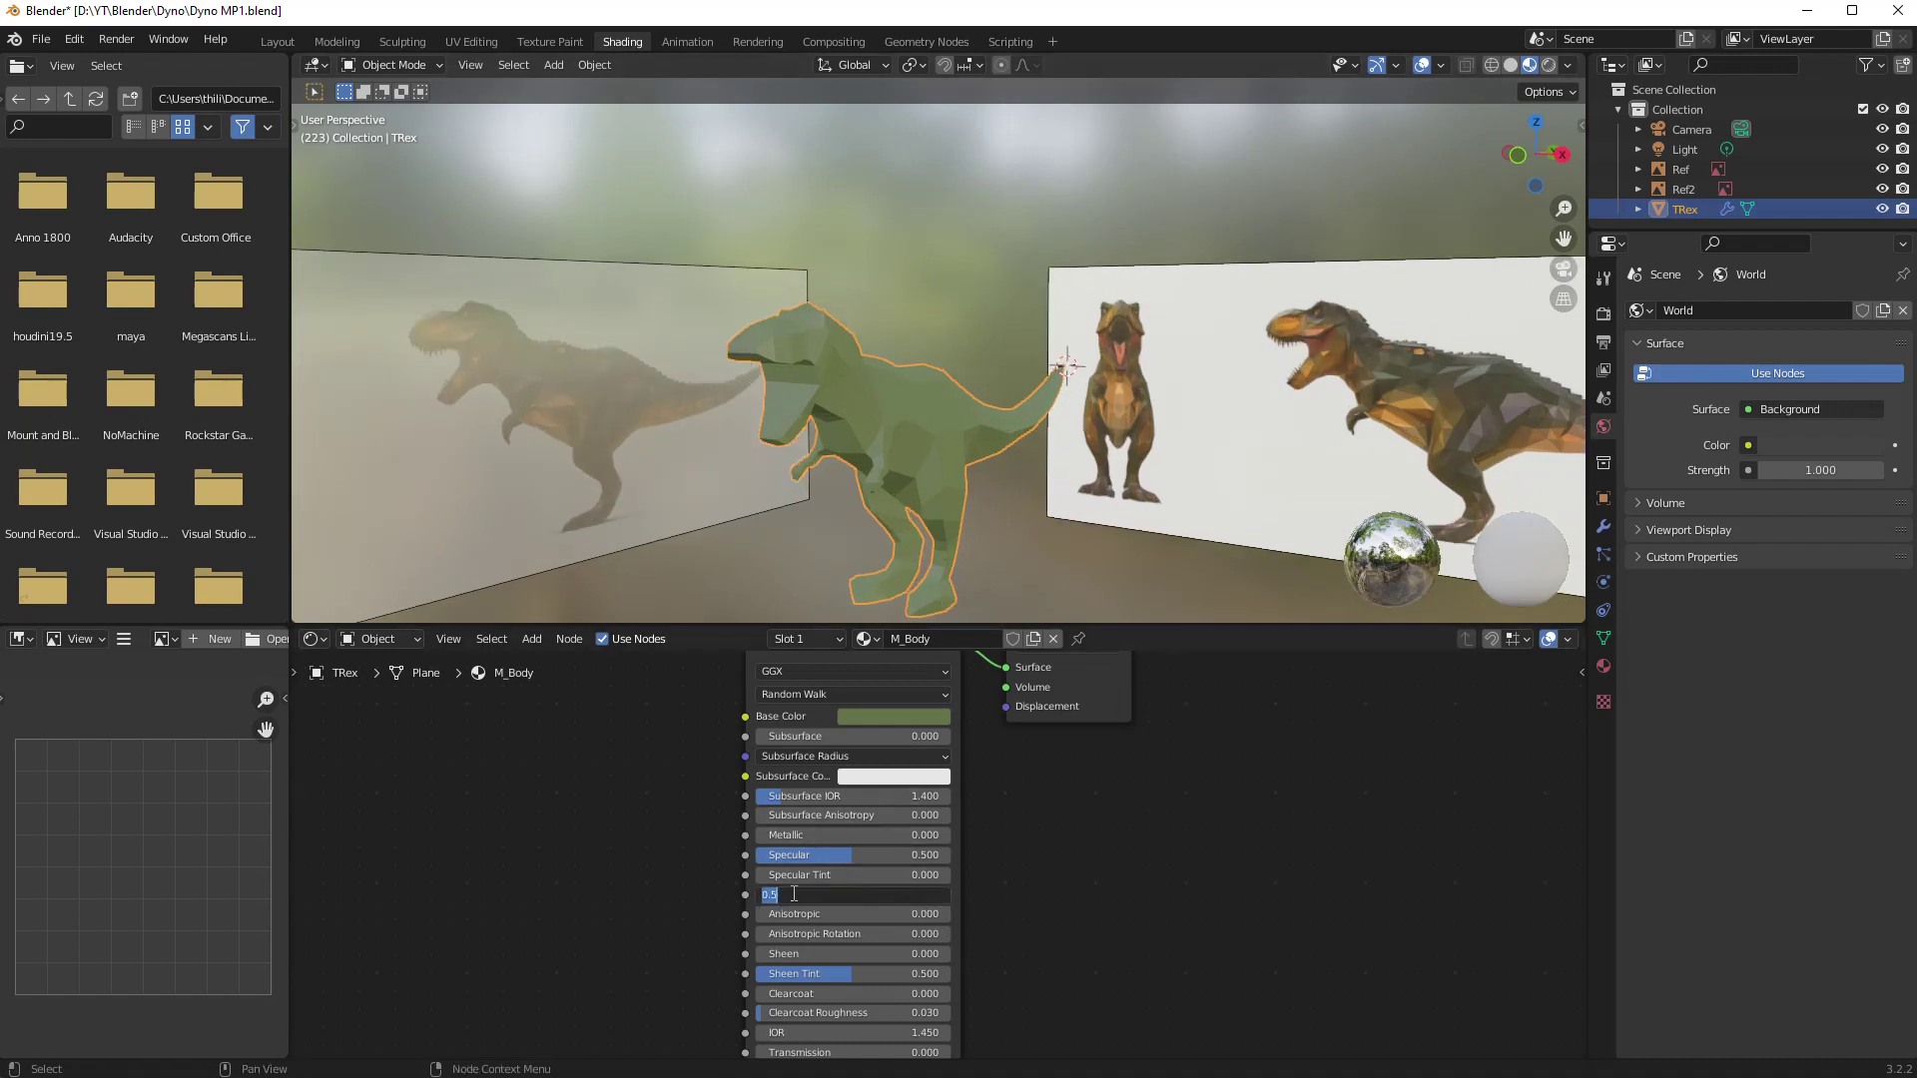
pyautogui.click(1096, 918)
pyautogui.moveTo(857, 897); pyautogui.dragTo(815, 855)
pyautogui.scroll(5, 891, 394)
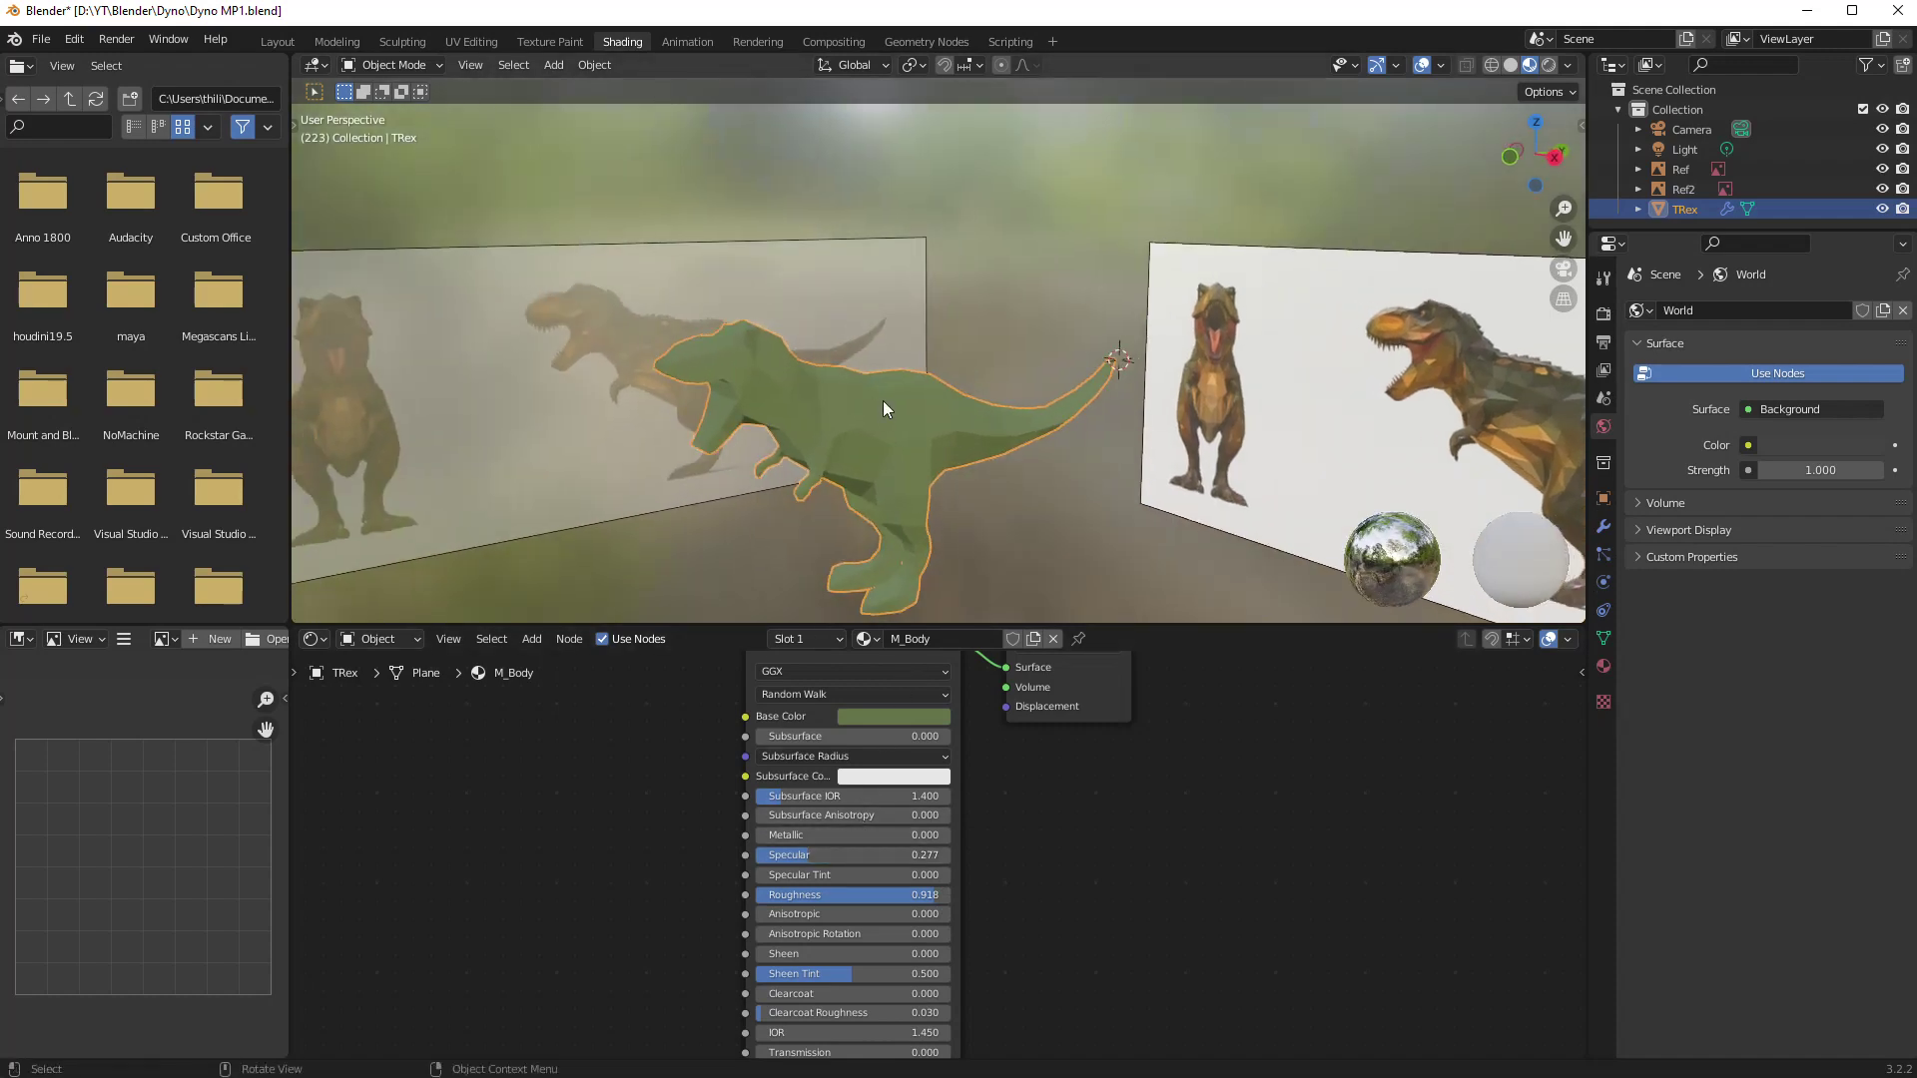
# - Check the green body material on the TRex up close and switch the model to Edit Mode
pyautogui.moveTo(805, 451)
pyautogui.mouseDown(button='middle')
pyautogui.moveTo(840, 430)
pyautogui.moveTo(816, 447)
pyautogui.moveTo(808, 419)
pyautogui.moveTo(669, 346)
pyautogui.moveTo(693, 416)
pyautogui.moveTo(745, 454)
pyautogui.moveTo(822, 445)
pyautogui.moveTo(857, 418)
pyautogui.moveTo(833, 460)
pyautogui.moveTo(957, 434)
pyautogui.moveTo(765, 465)
pyautogui.moveTo(800, 457)
pyautogui.mouseUp(button='middle')
pyautogui.scroll(3, 841, 429)
pyautogui.scroll(-3, 841, 429)
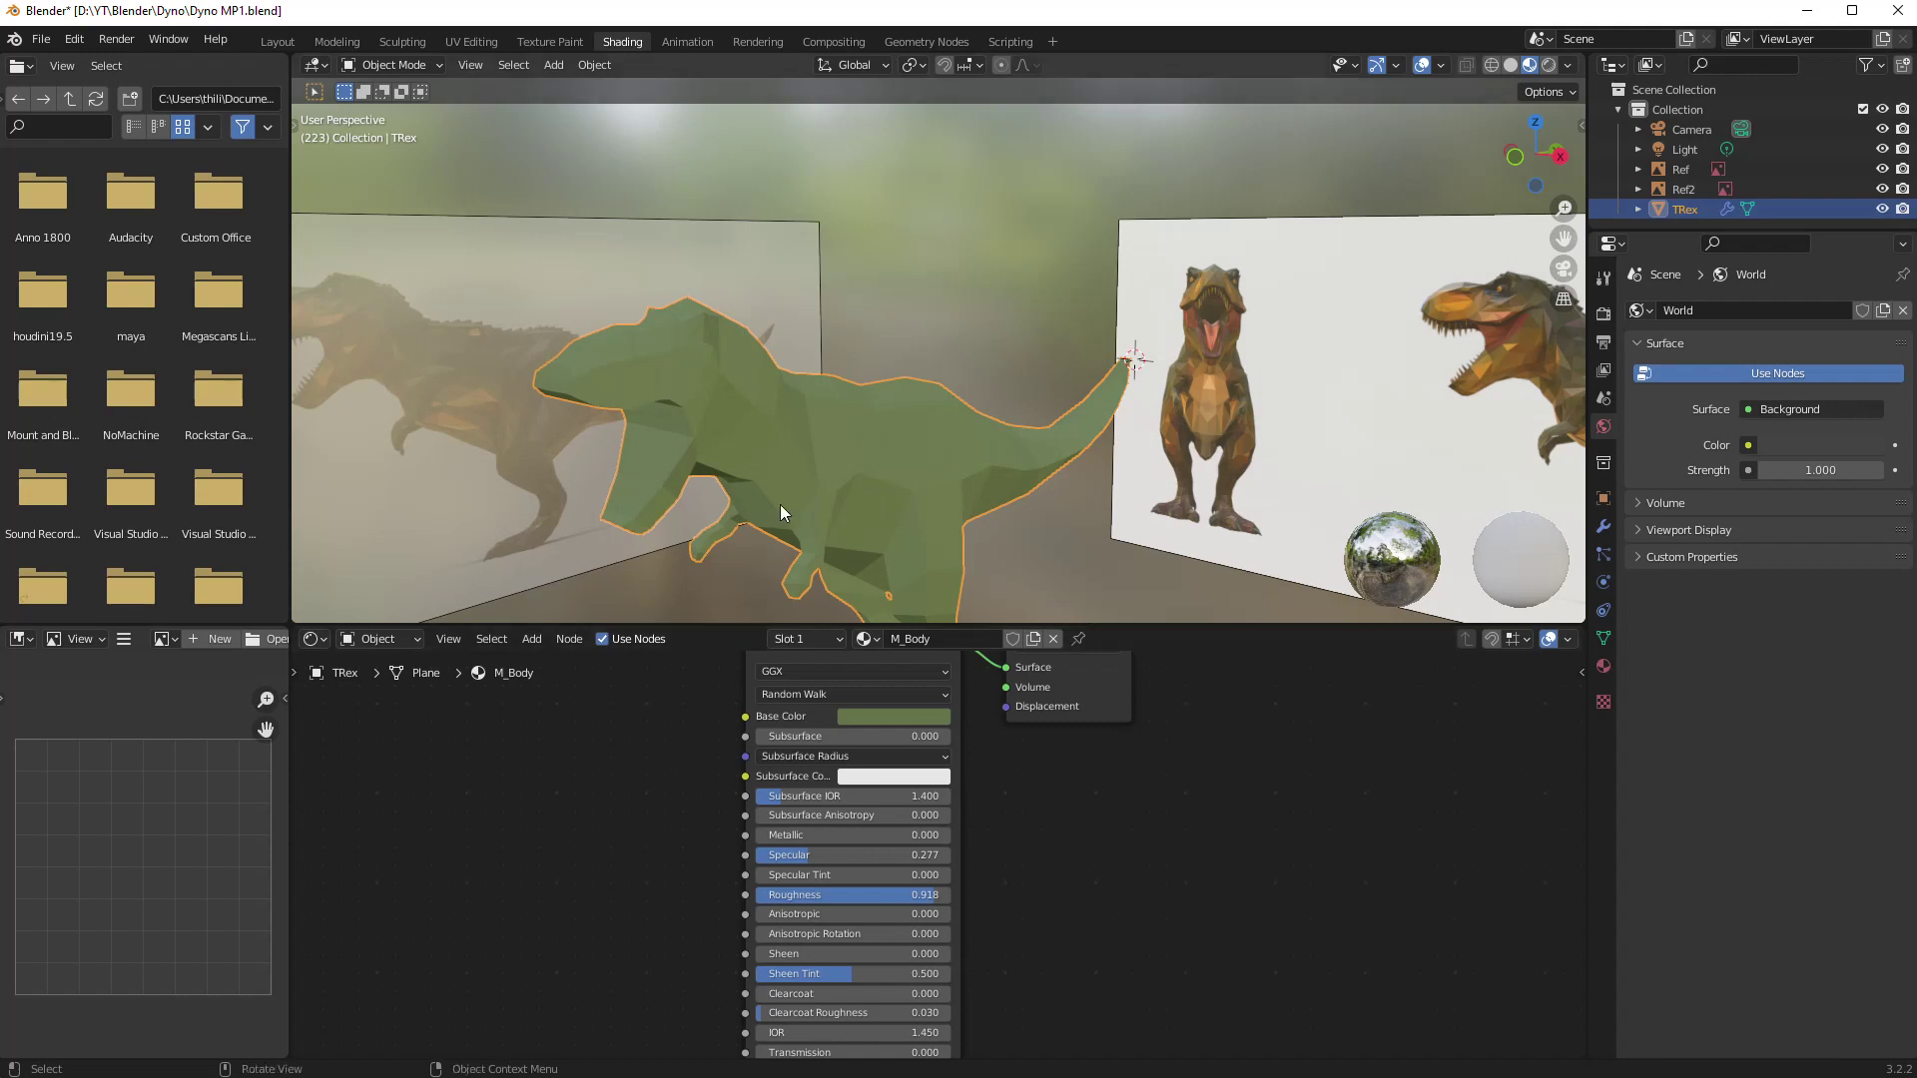
pyautogui.scroll(2, 633, 364)
pyautogui.moveTo(711, 481); pyautogui.dragTo(575, 434, button='middle')
pyautogui.scroll(4, 605, 387)
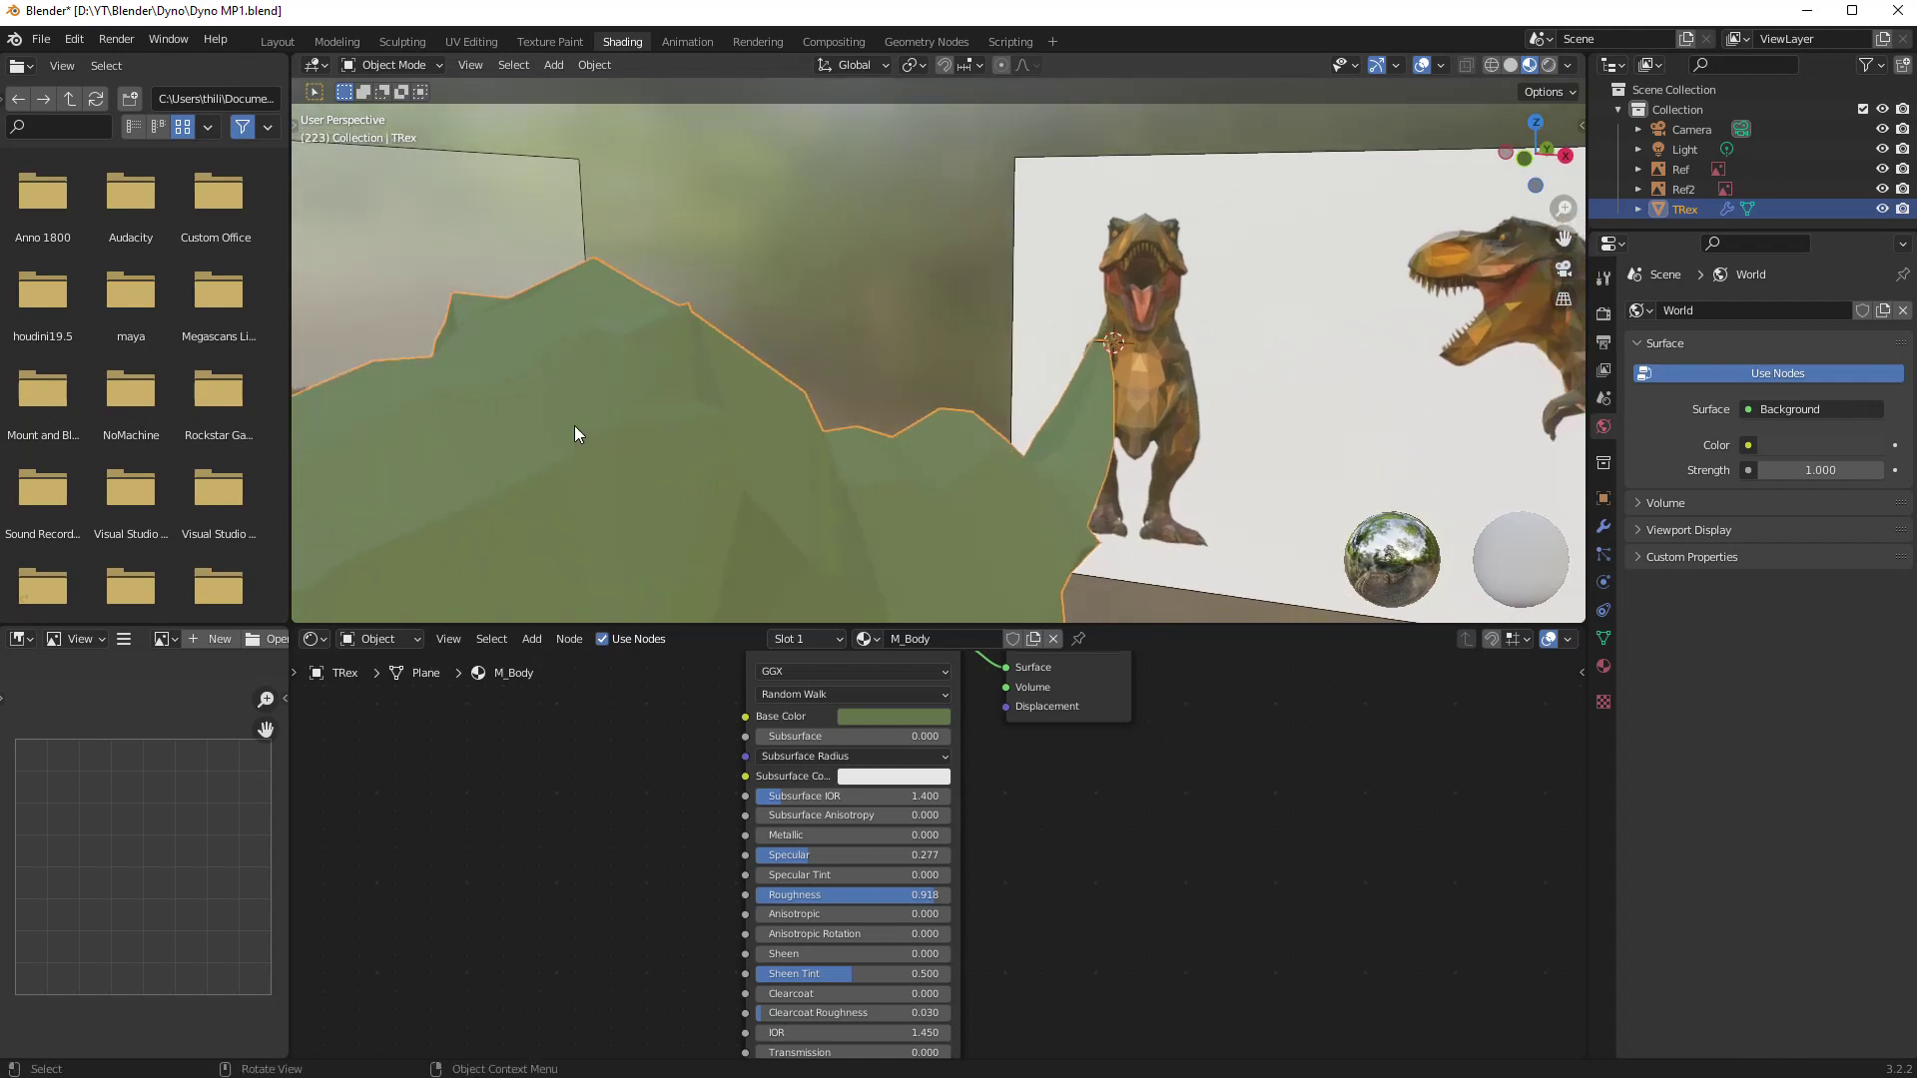
pyautogui.scroll(-3, 576, 428)
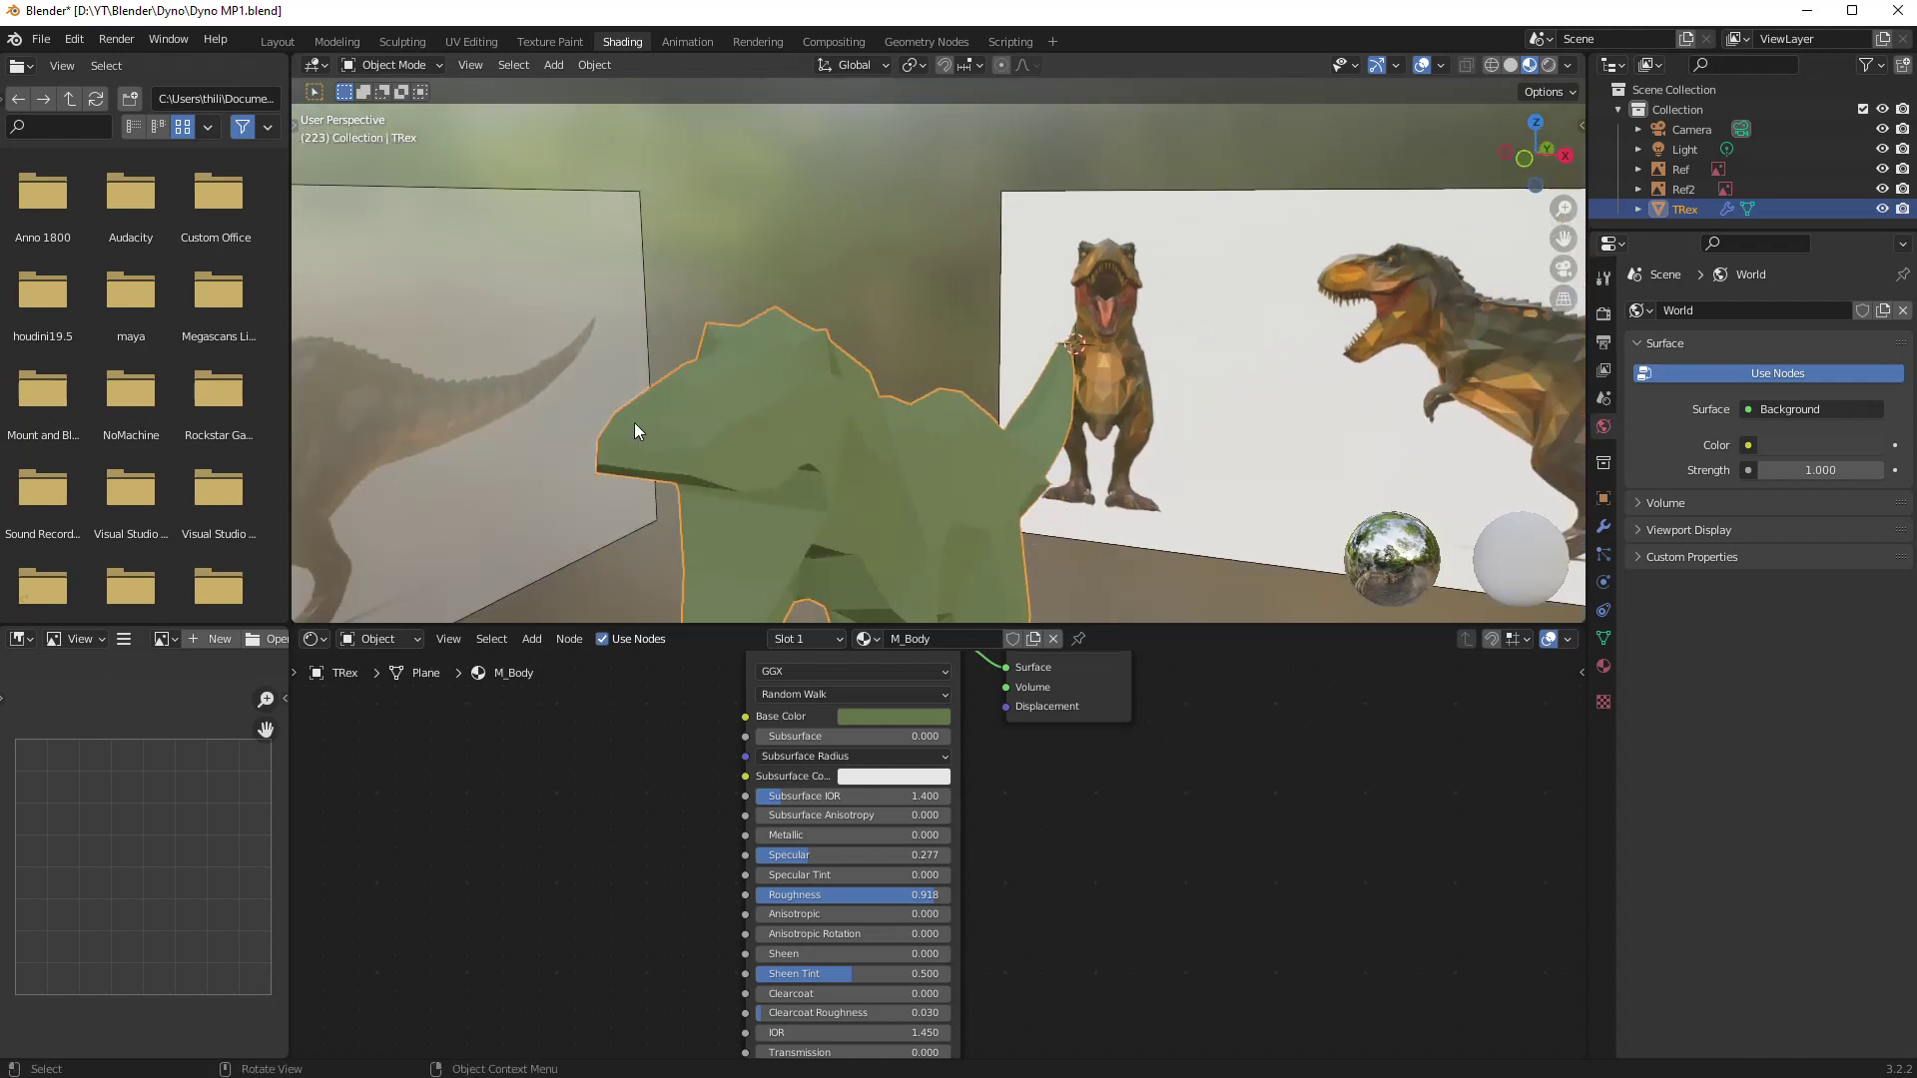
pyautogui.press('Tab')
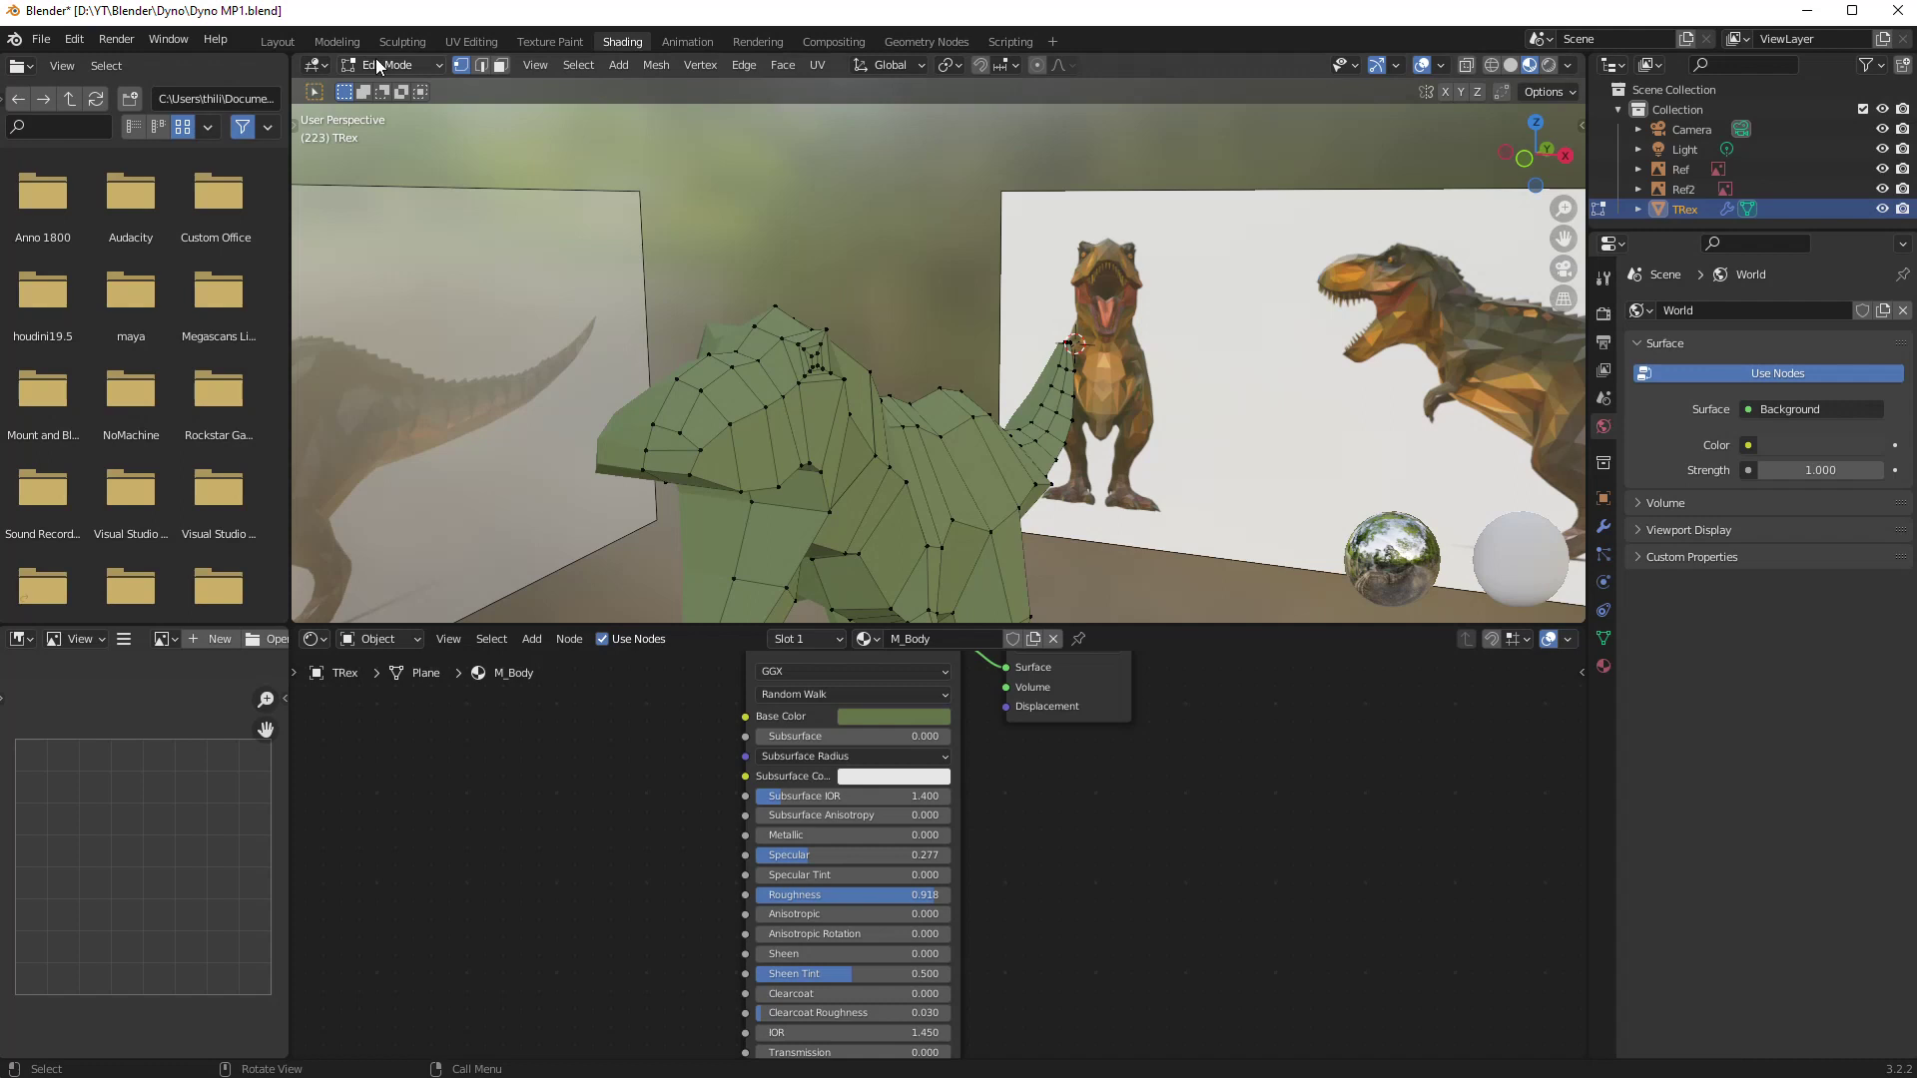
# - Select the four faces that form the ring around the pupil of the TRex's eye
pyautogui.scroll(4, 751, 380)
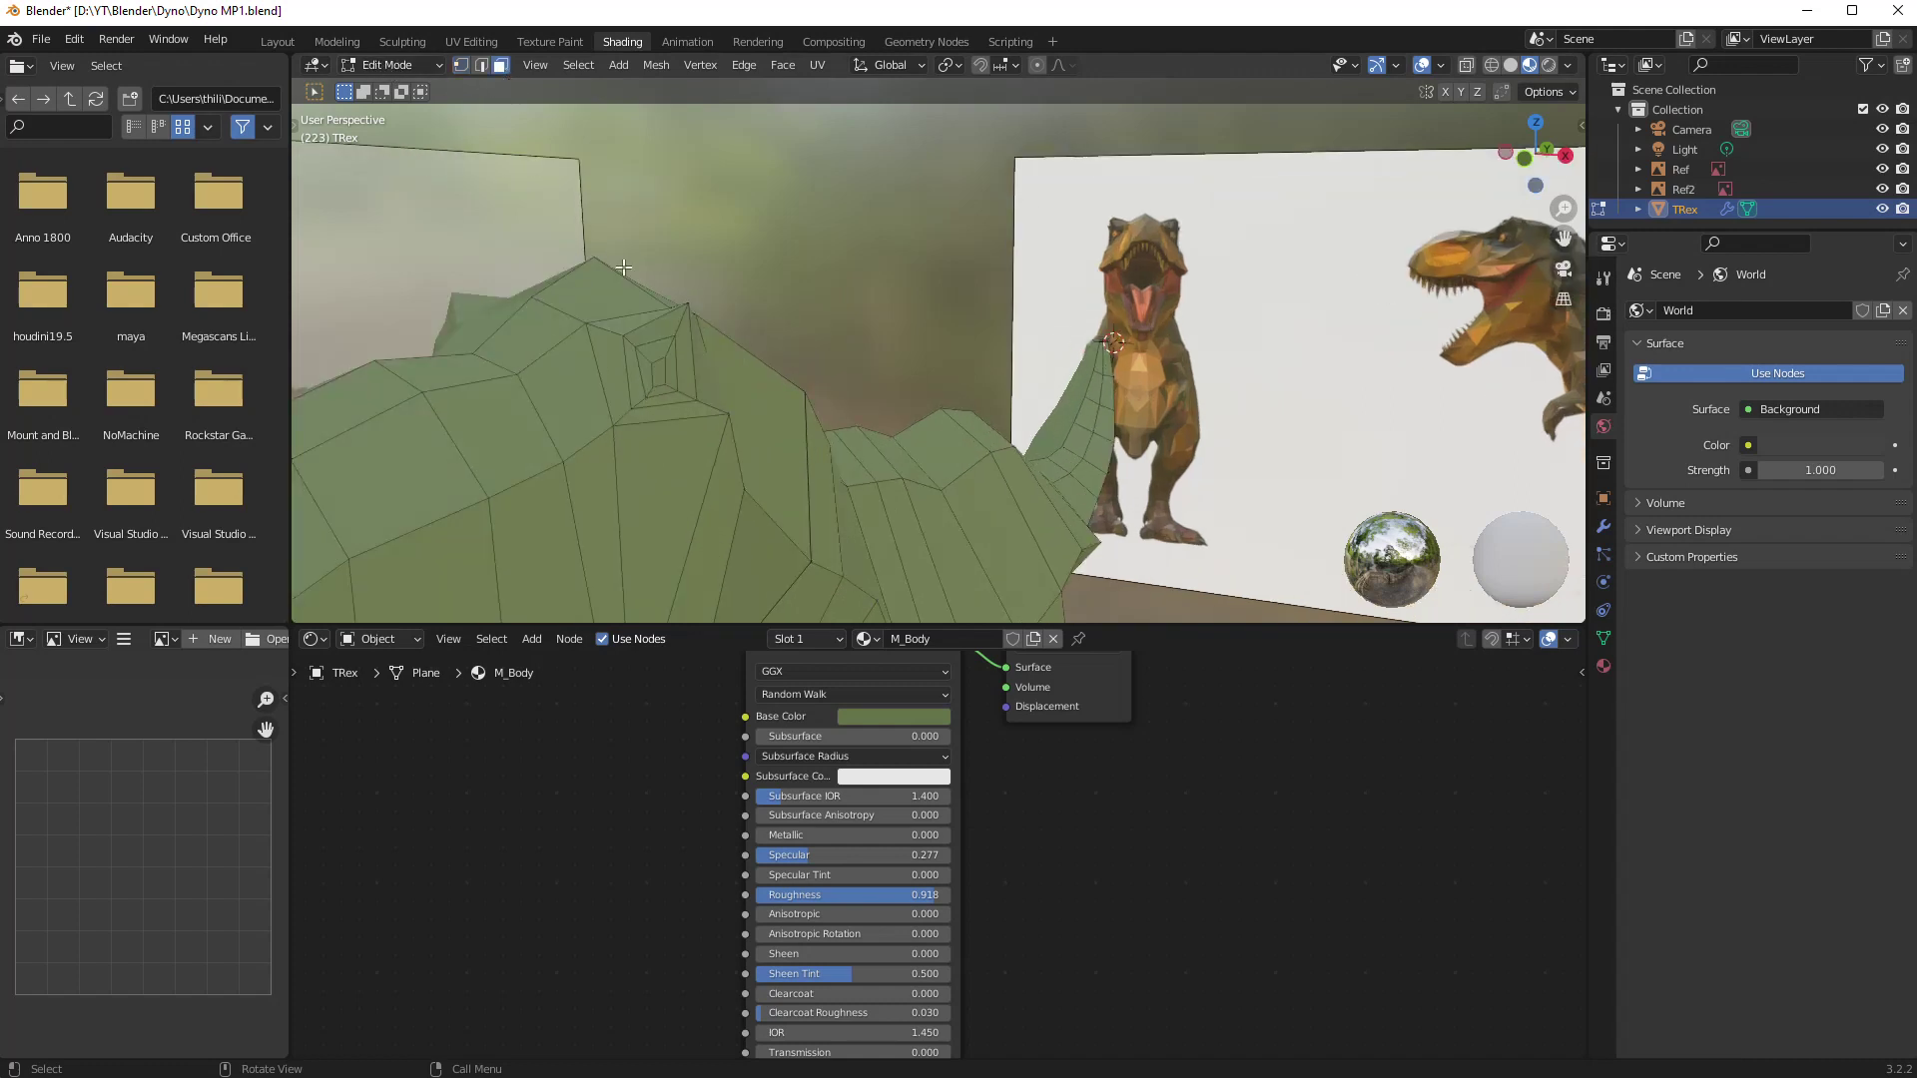
pyautogui.click(659, 374)
pyautogui.click(649, 362)
pyautogui.keyDown('shift'); pyautogui.click(656, 350); pyautogui.keyUp('shift')
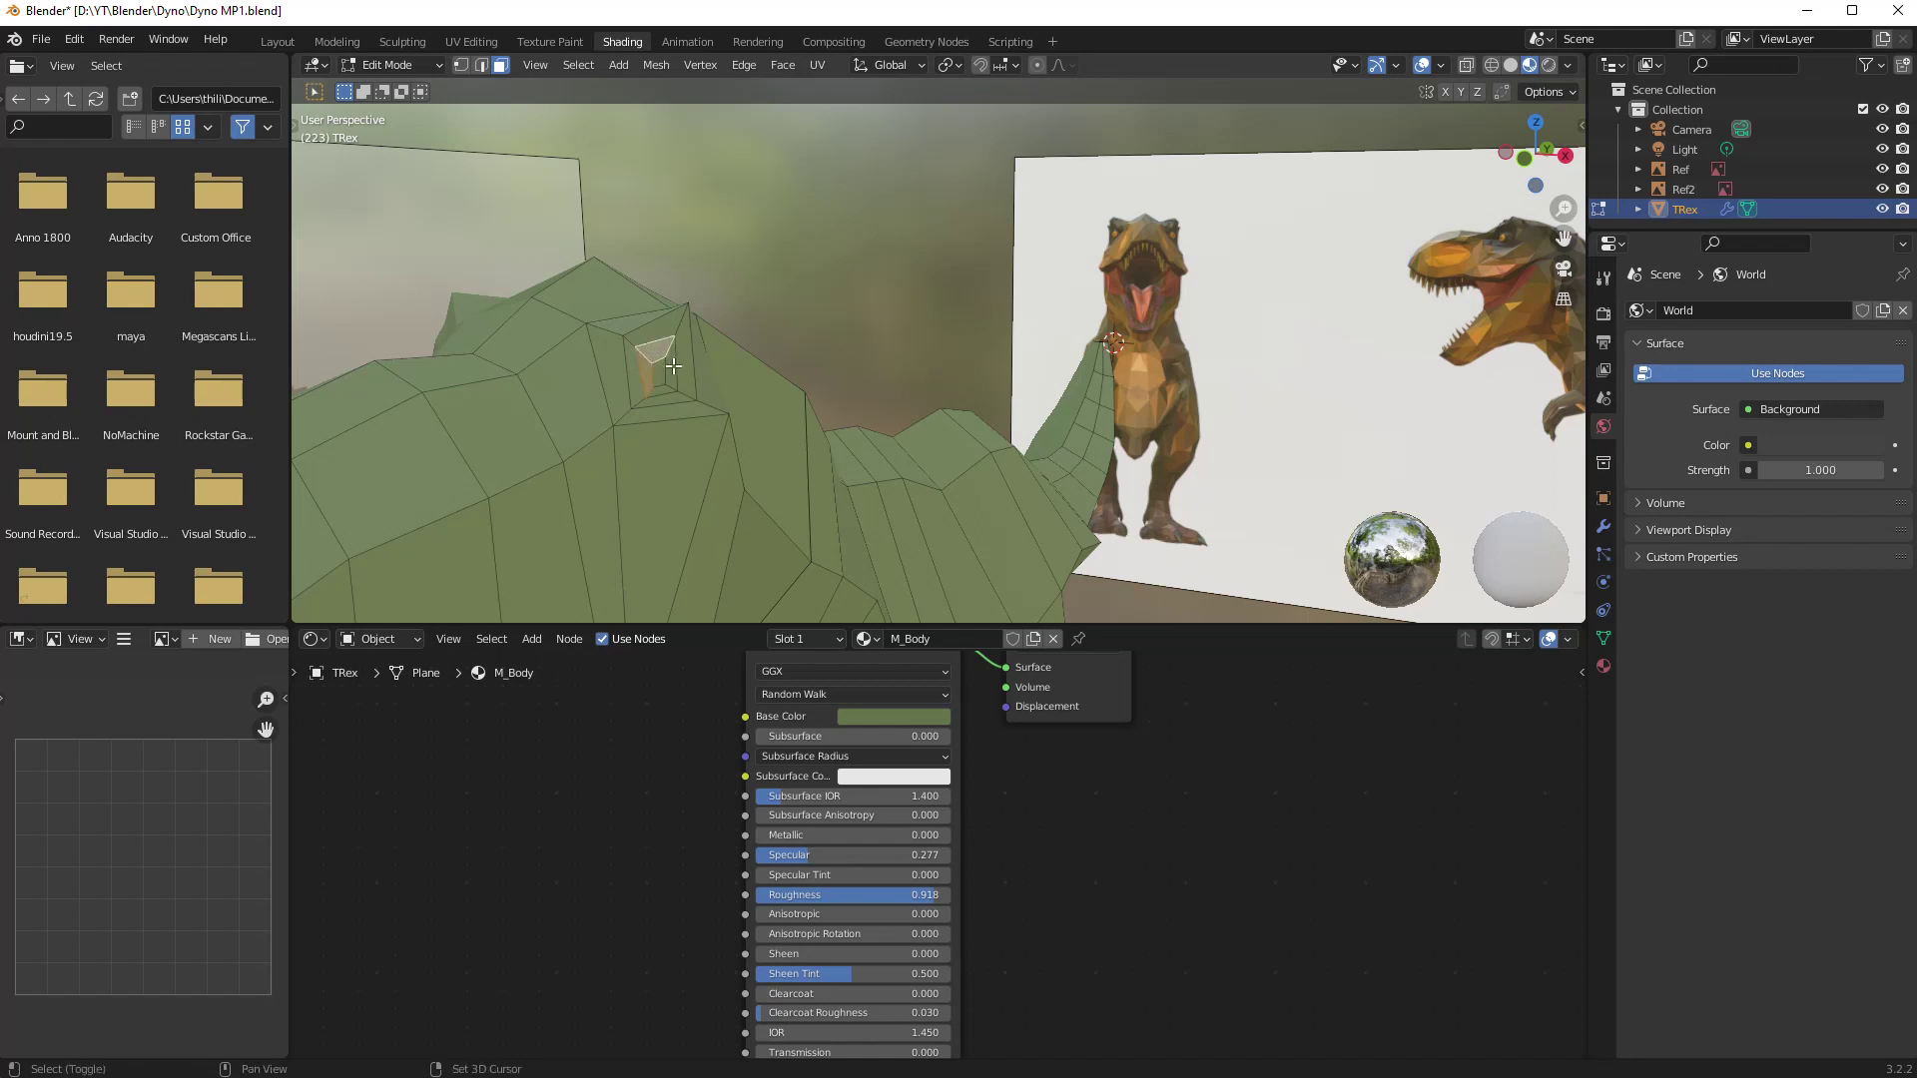
pyautogui.keyDown('shift'); pyautogui.click(671, 365); pyautogui.keyUp('shift')
pyautogui.keyDown('shift'); pyautogui.click(663, 388); pyautogui.keyUp('shift')
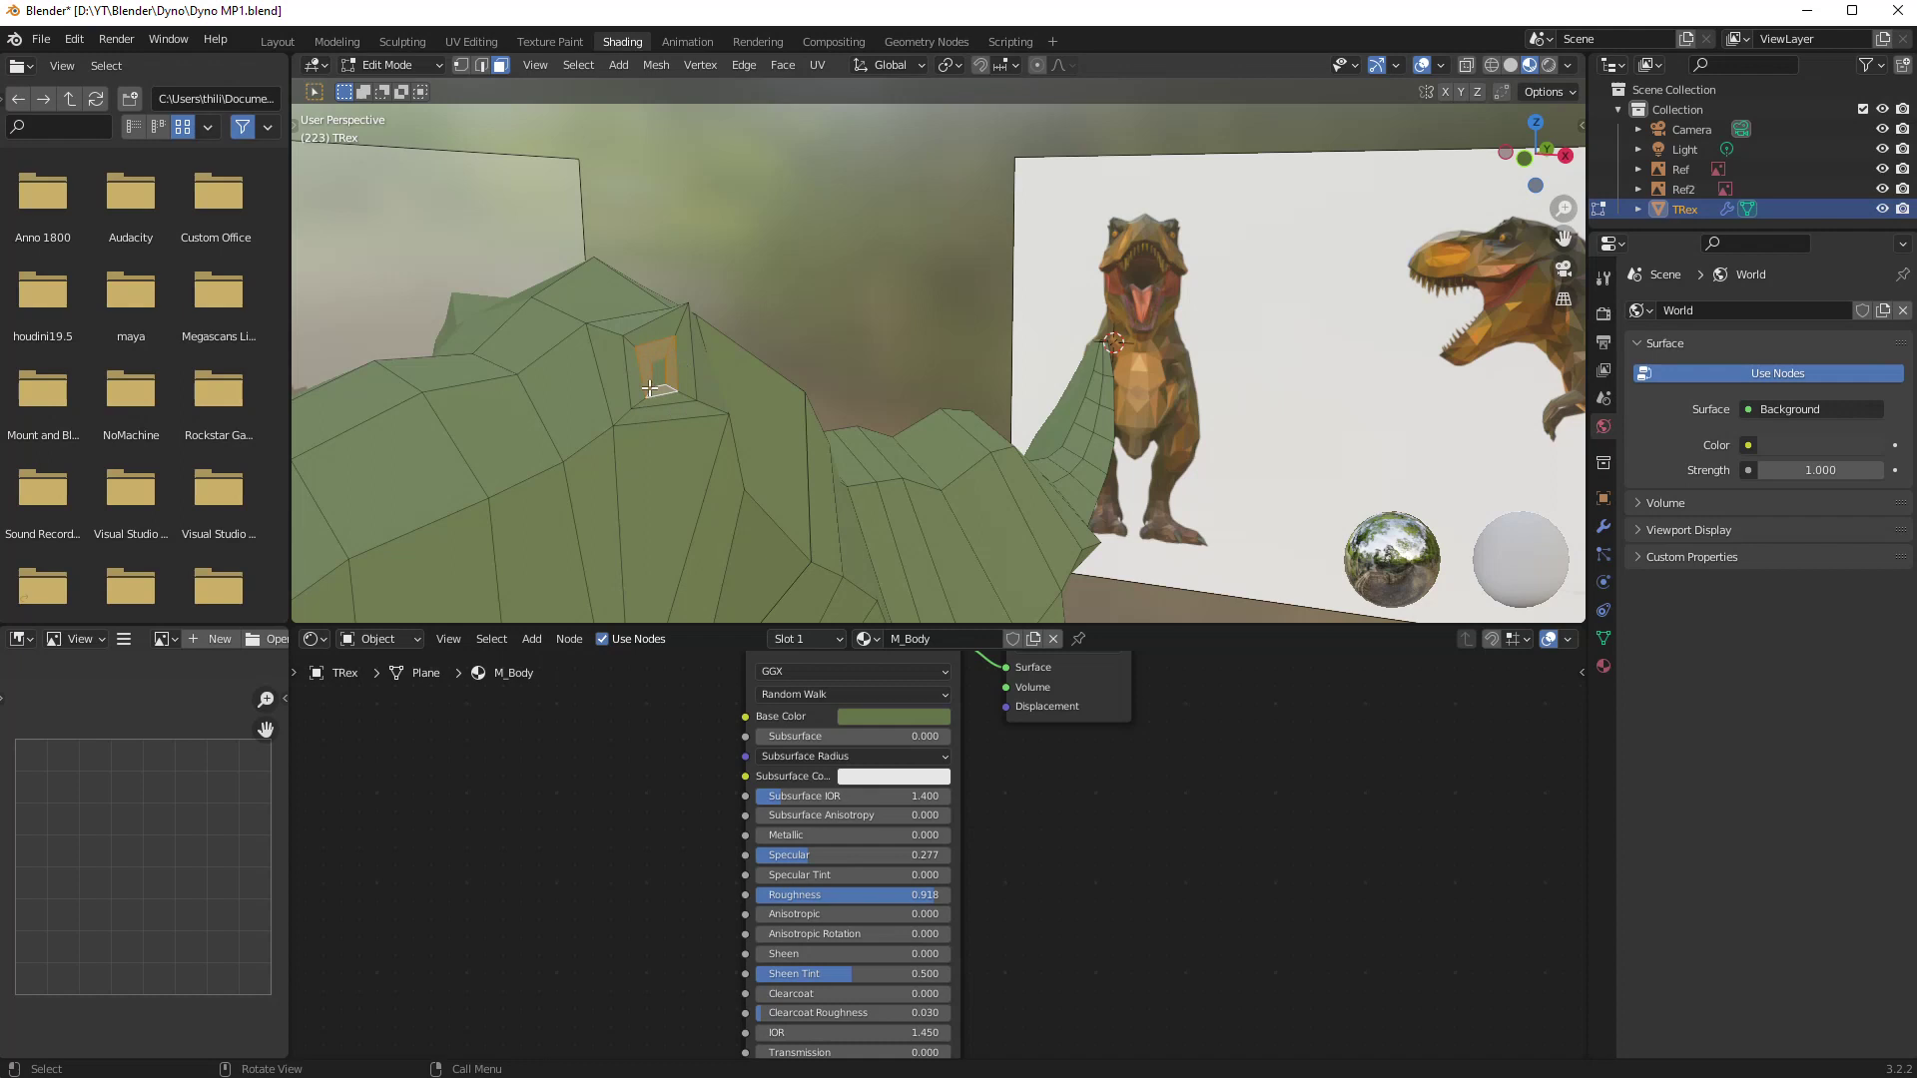
# - Add a second material slot to the TRex and assign the selected eye faces to it
pyautogui.click(806, 639)
pyautogui.click(914, 680)
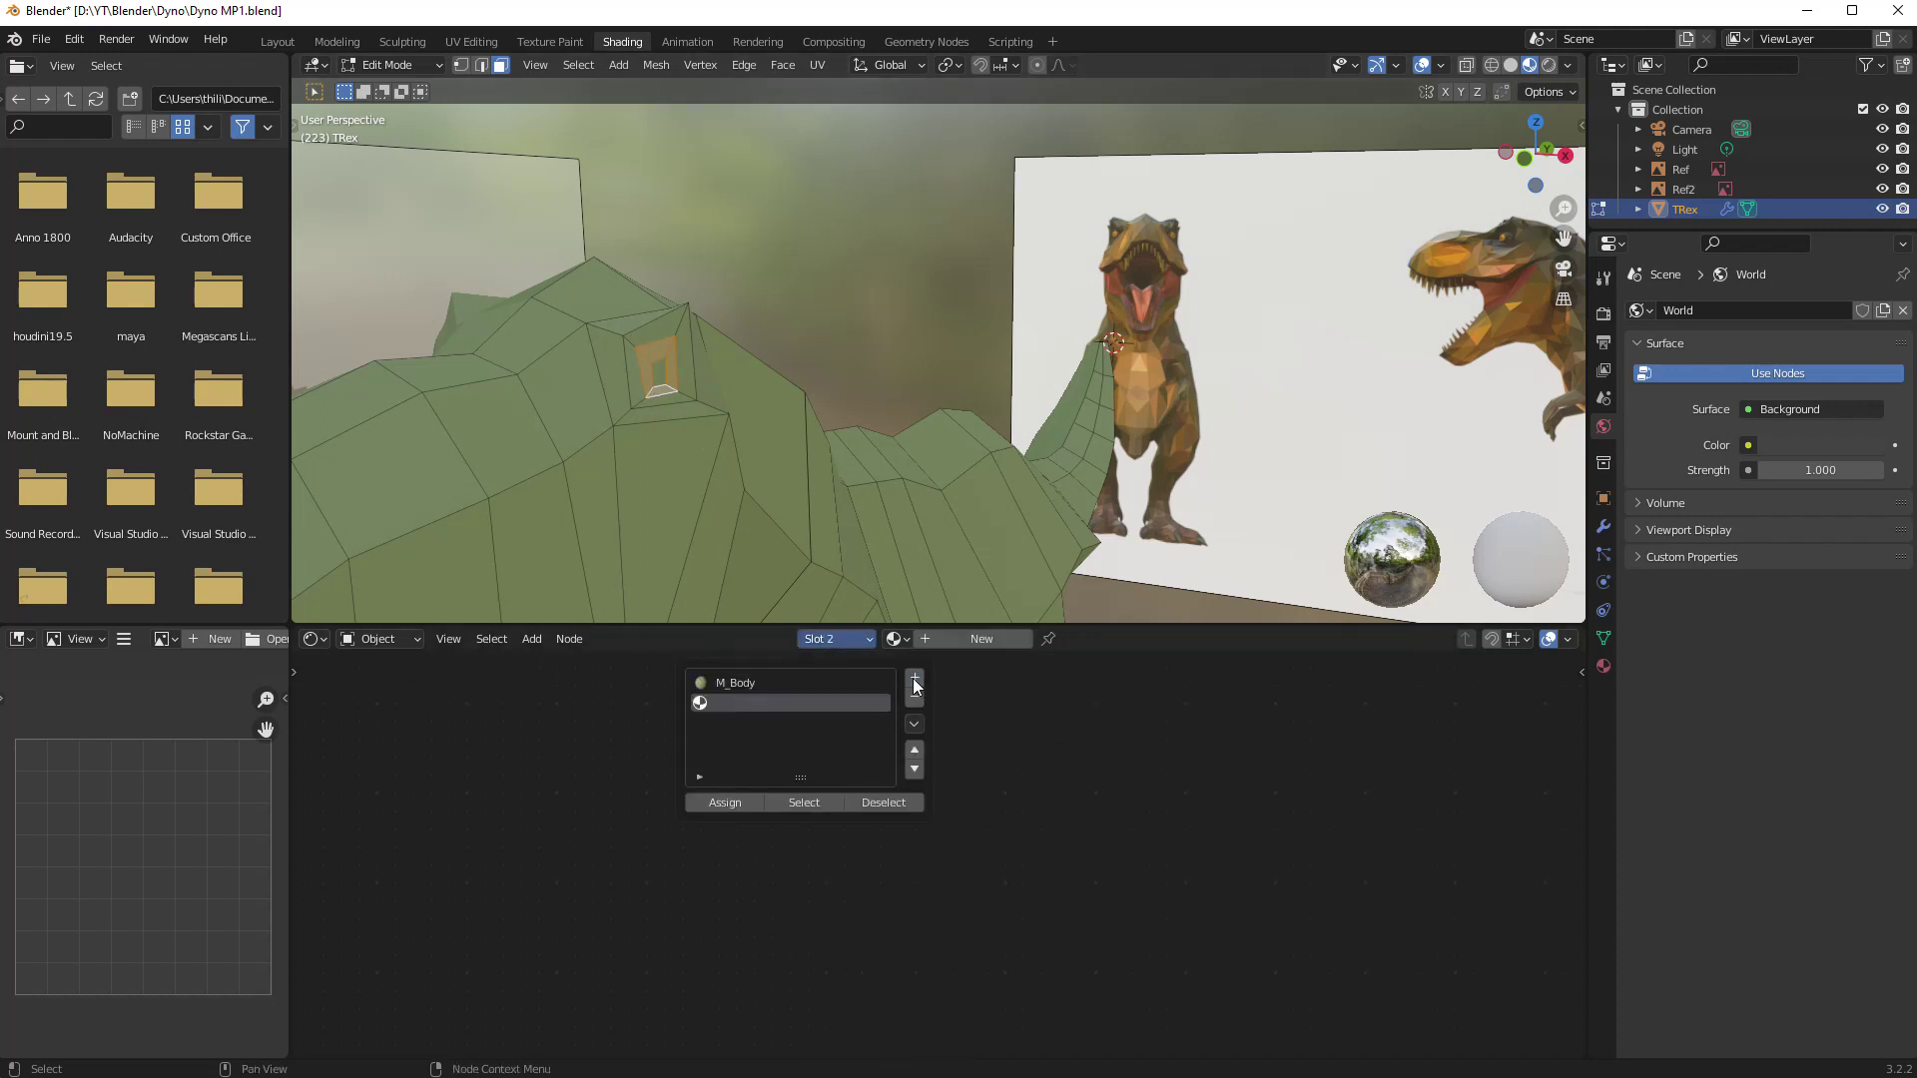
pyautogui.click(724, 804)
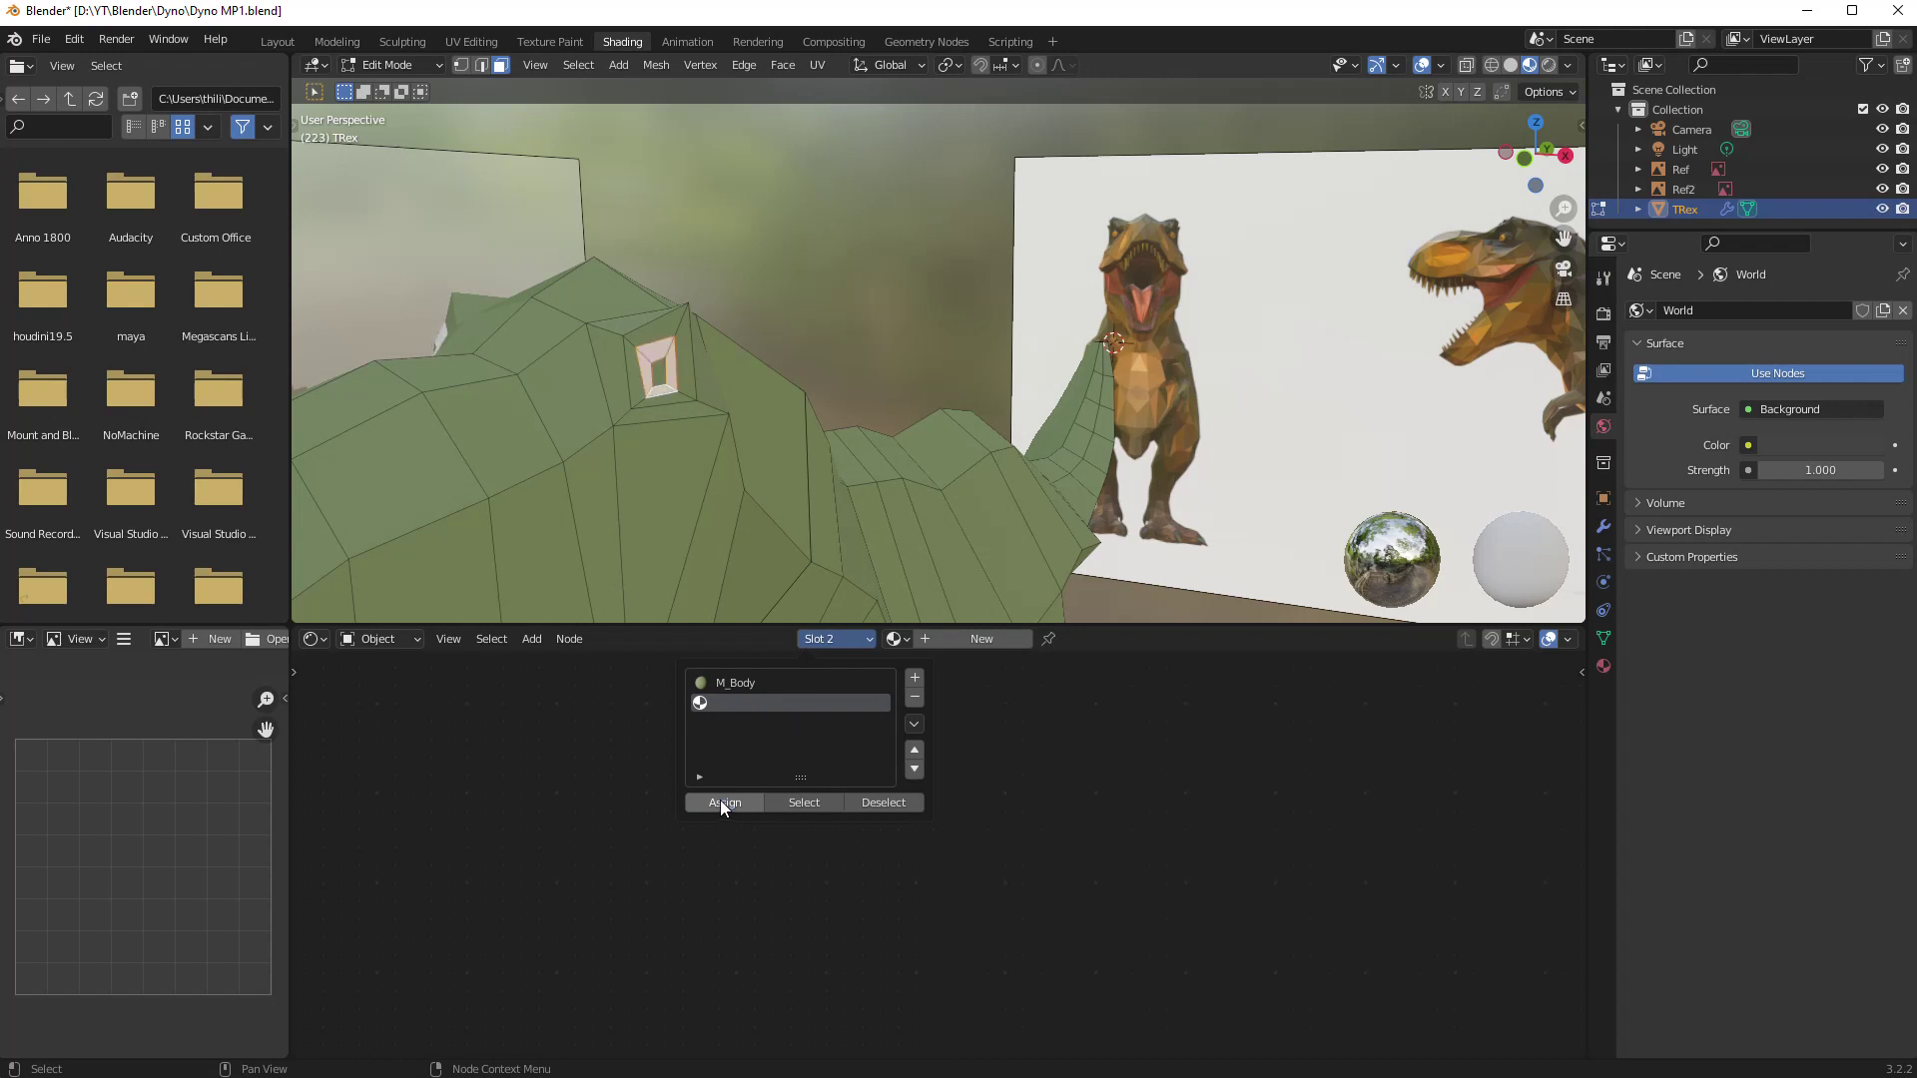
# - Create a new material in the second slot and name it M_Eye
pyautogui.click(973, 639)
pyautogui.doubleClick(956, 643)
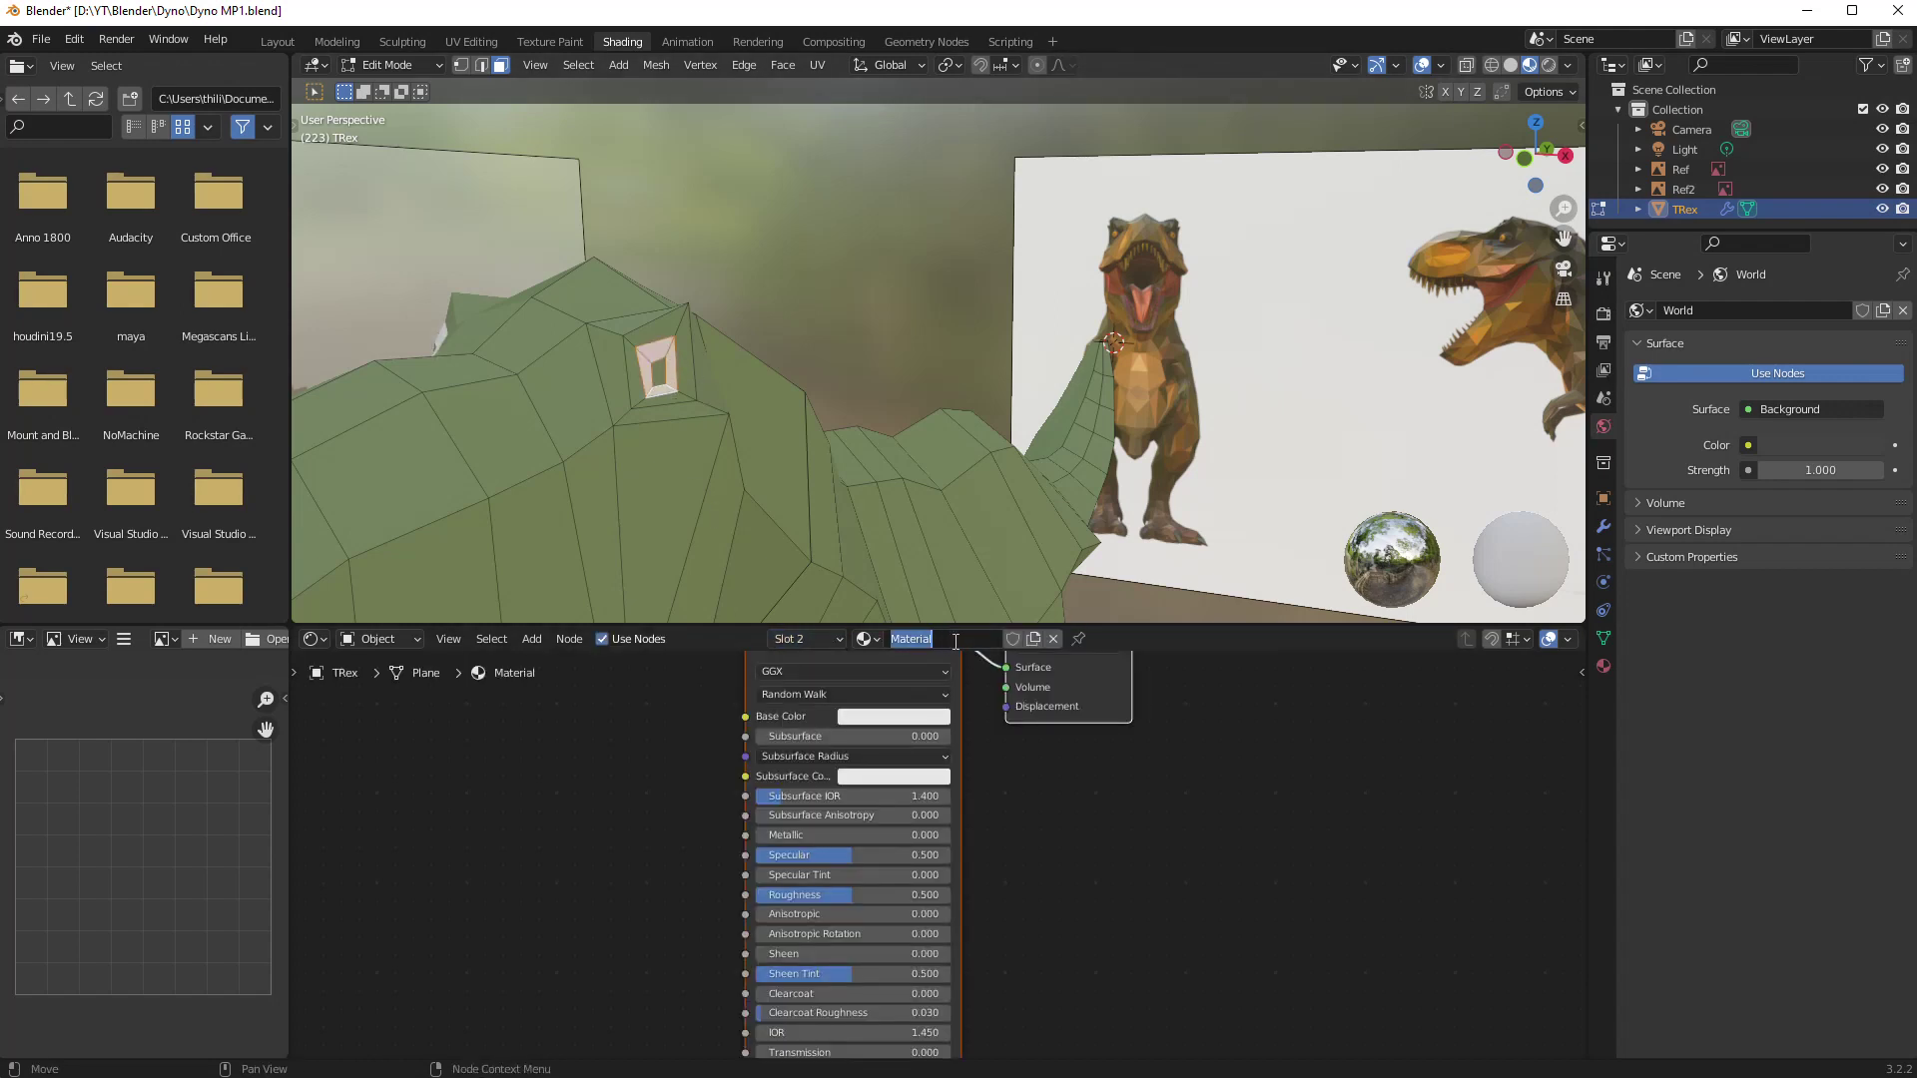
pyautogui.write('M_Eye')
pyautogui.press('Return')
pyautogui.click(1046, 805)
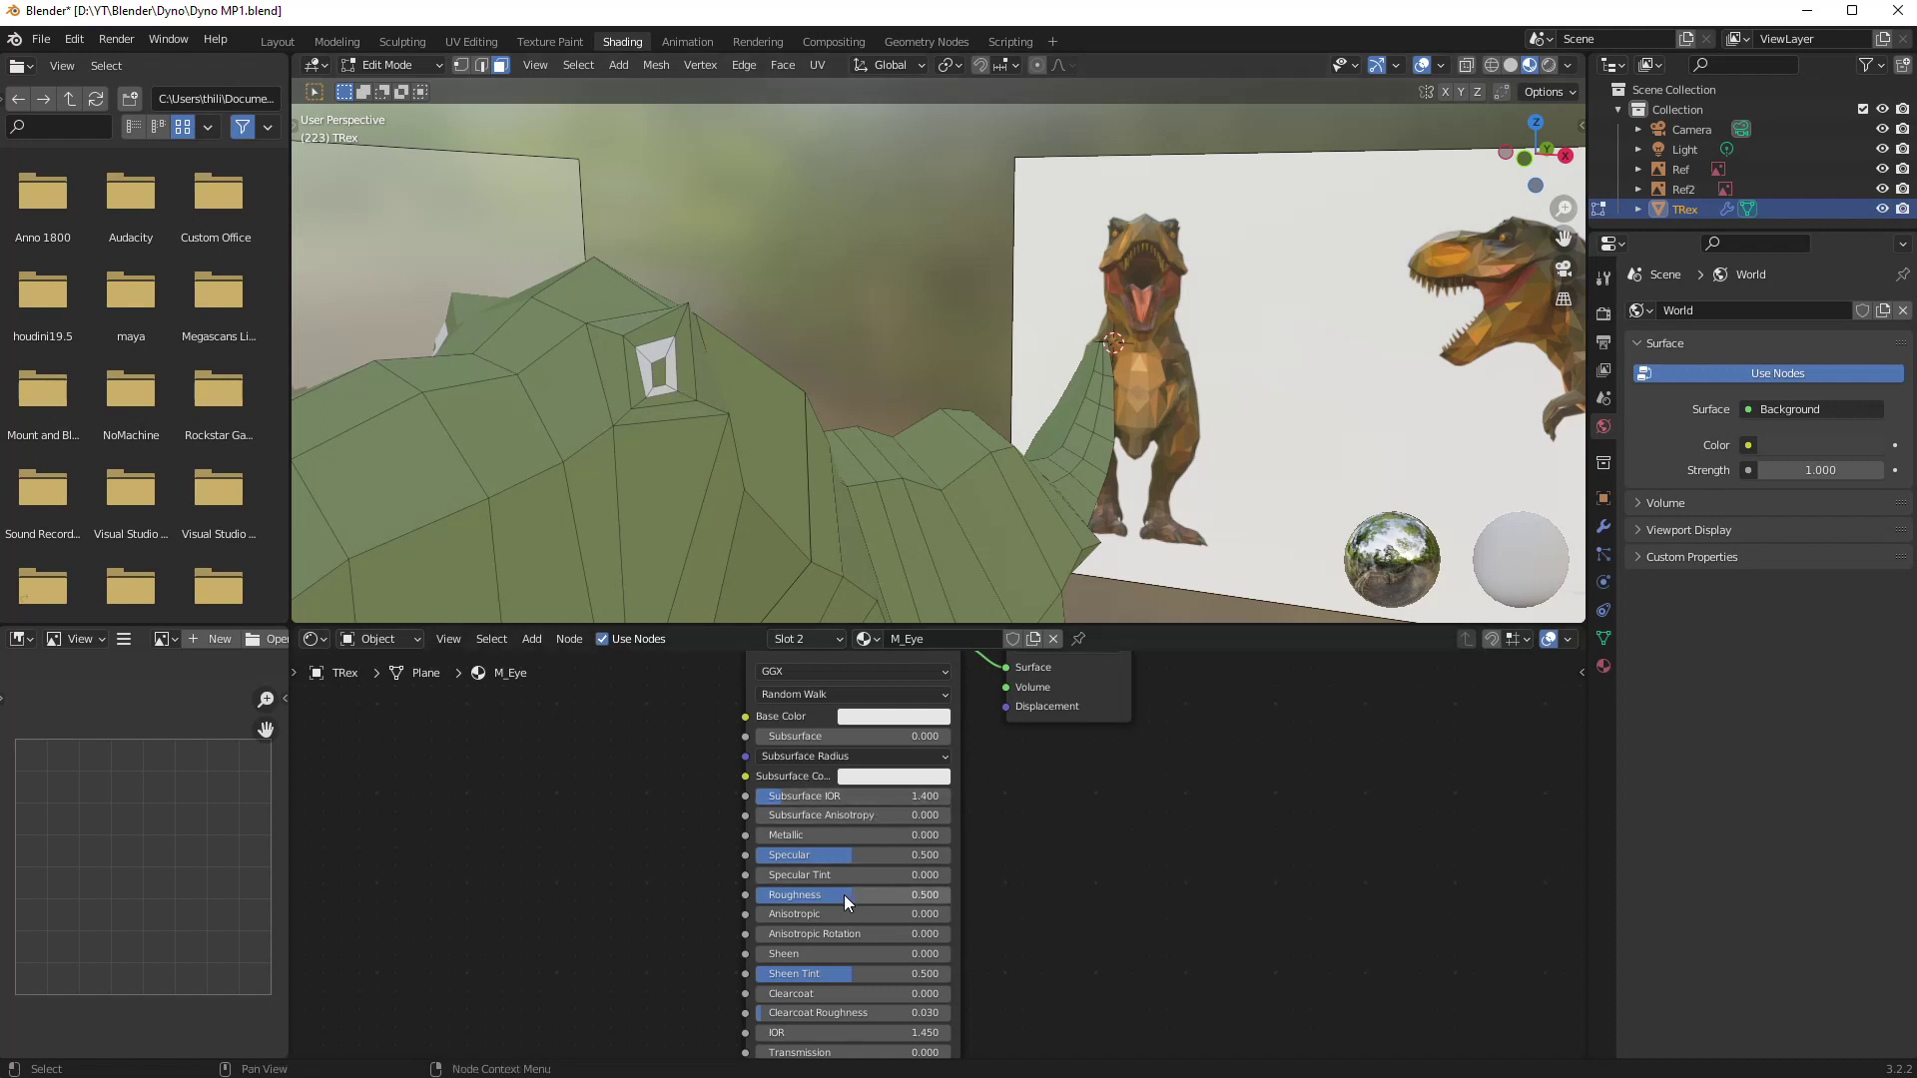
# - Set the roughness of the M_Eye material to about 0.314
pyautogui.moveTo(842, 895); pyautogui.dragTo(817, 895)
pyautogui.moveTo(719, 399); pyautogui.dragTo(672, 407, button='middle')
pyautogui.scroll(2, 675, 407)
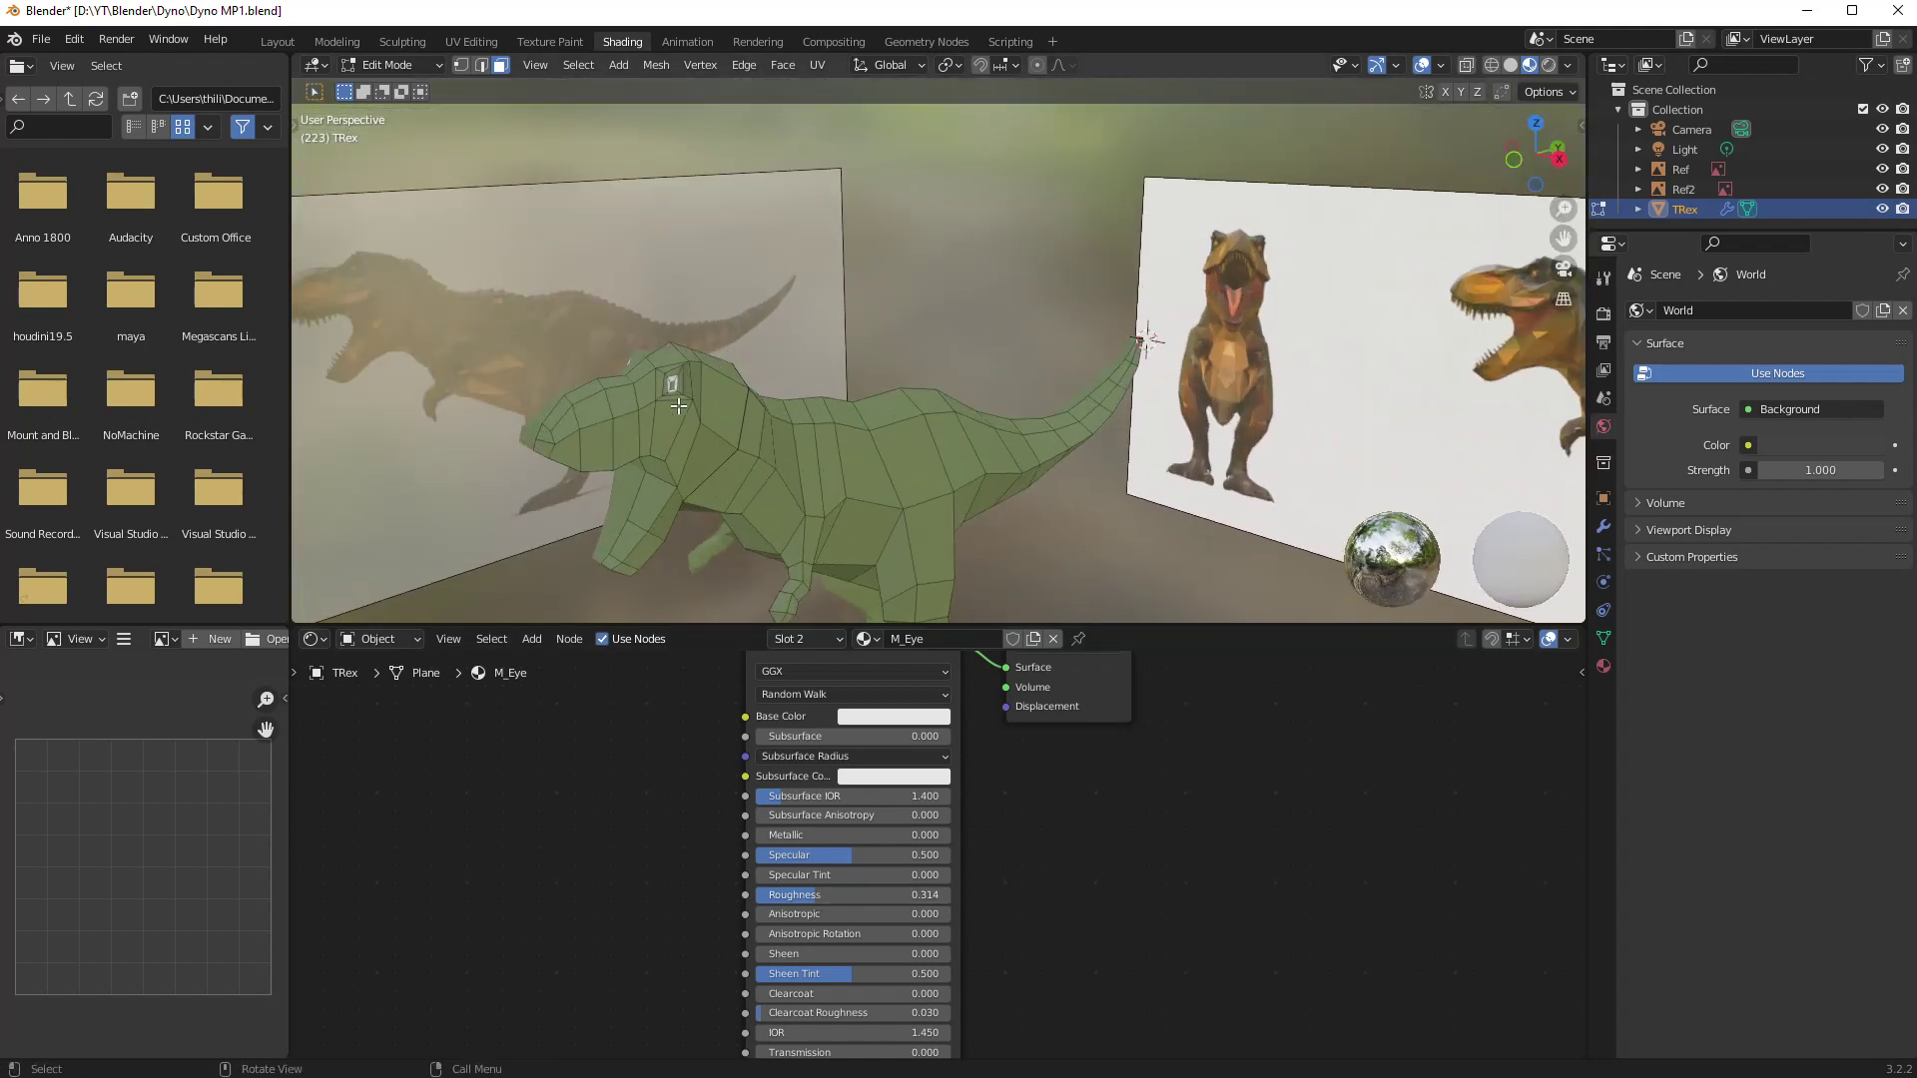
pyautogui.scroll(5, 679, 413)
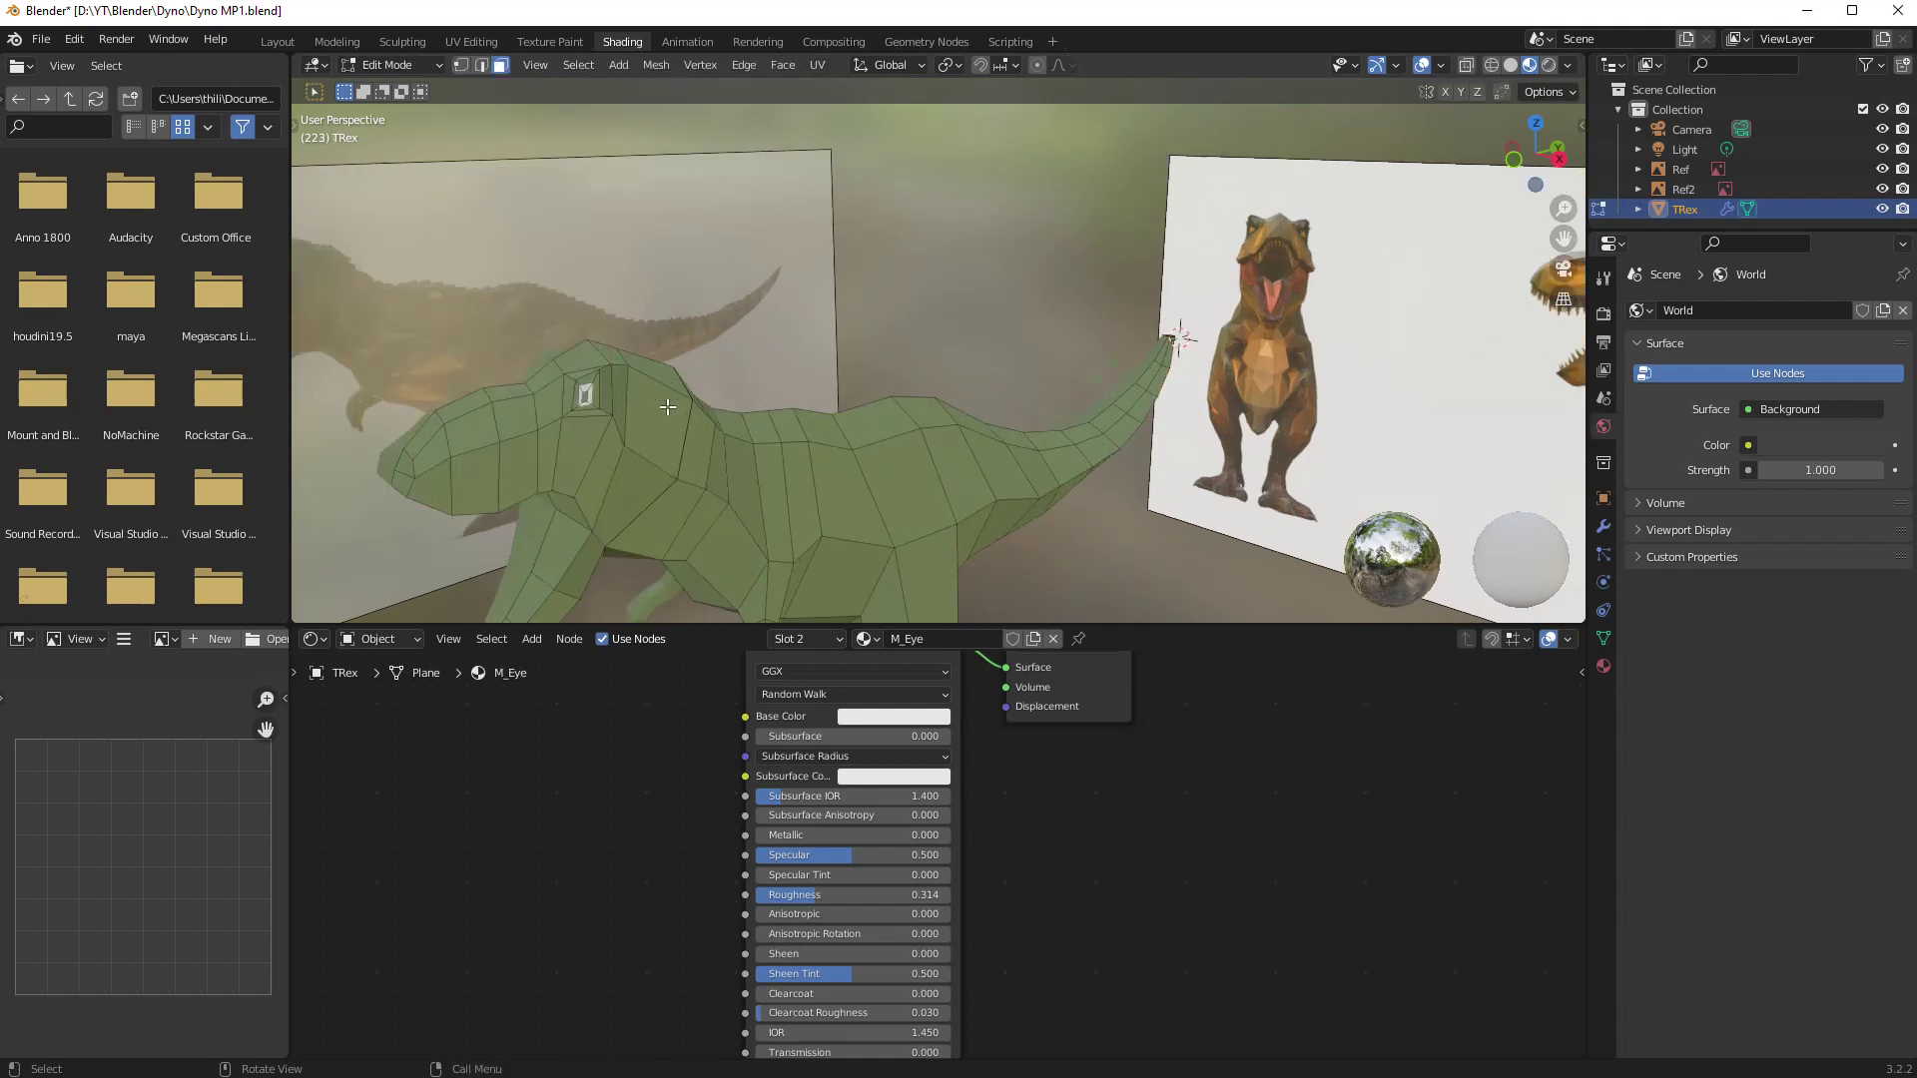
# - Select the inner pupil face of the eye and assign it to a new third material slot
pyautogui.moveTo(680, 401); pyautogui.dragTo(685, 398, button='middle')
pyautogui.moveTo(537, 404); pyautogui.dragTo(690, 398, button='middle')
pyautogui.scroll(2, 560, 400)
pyautogui.click(922, 355)
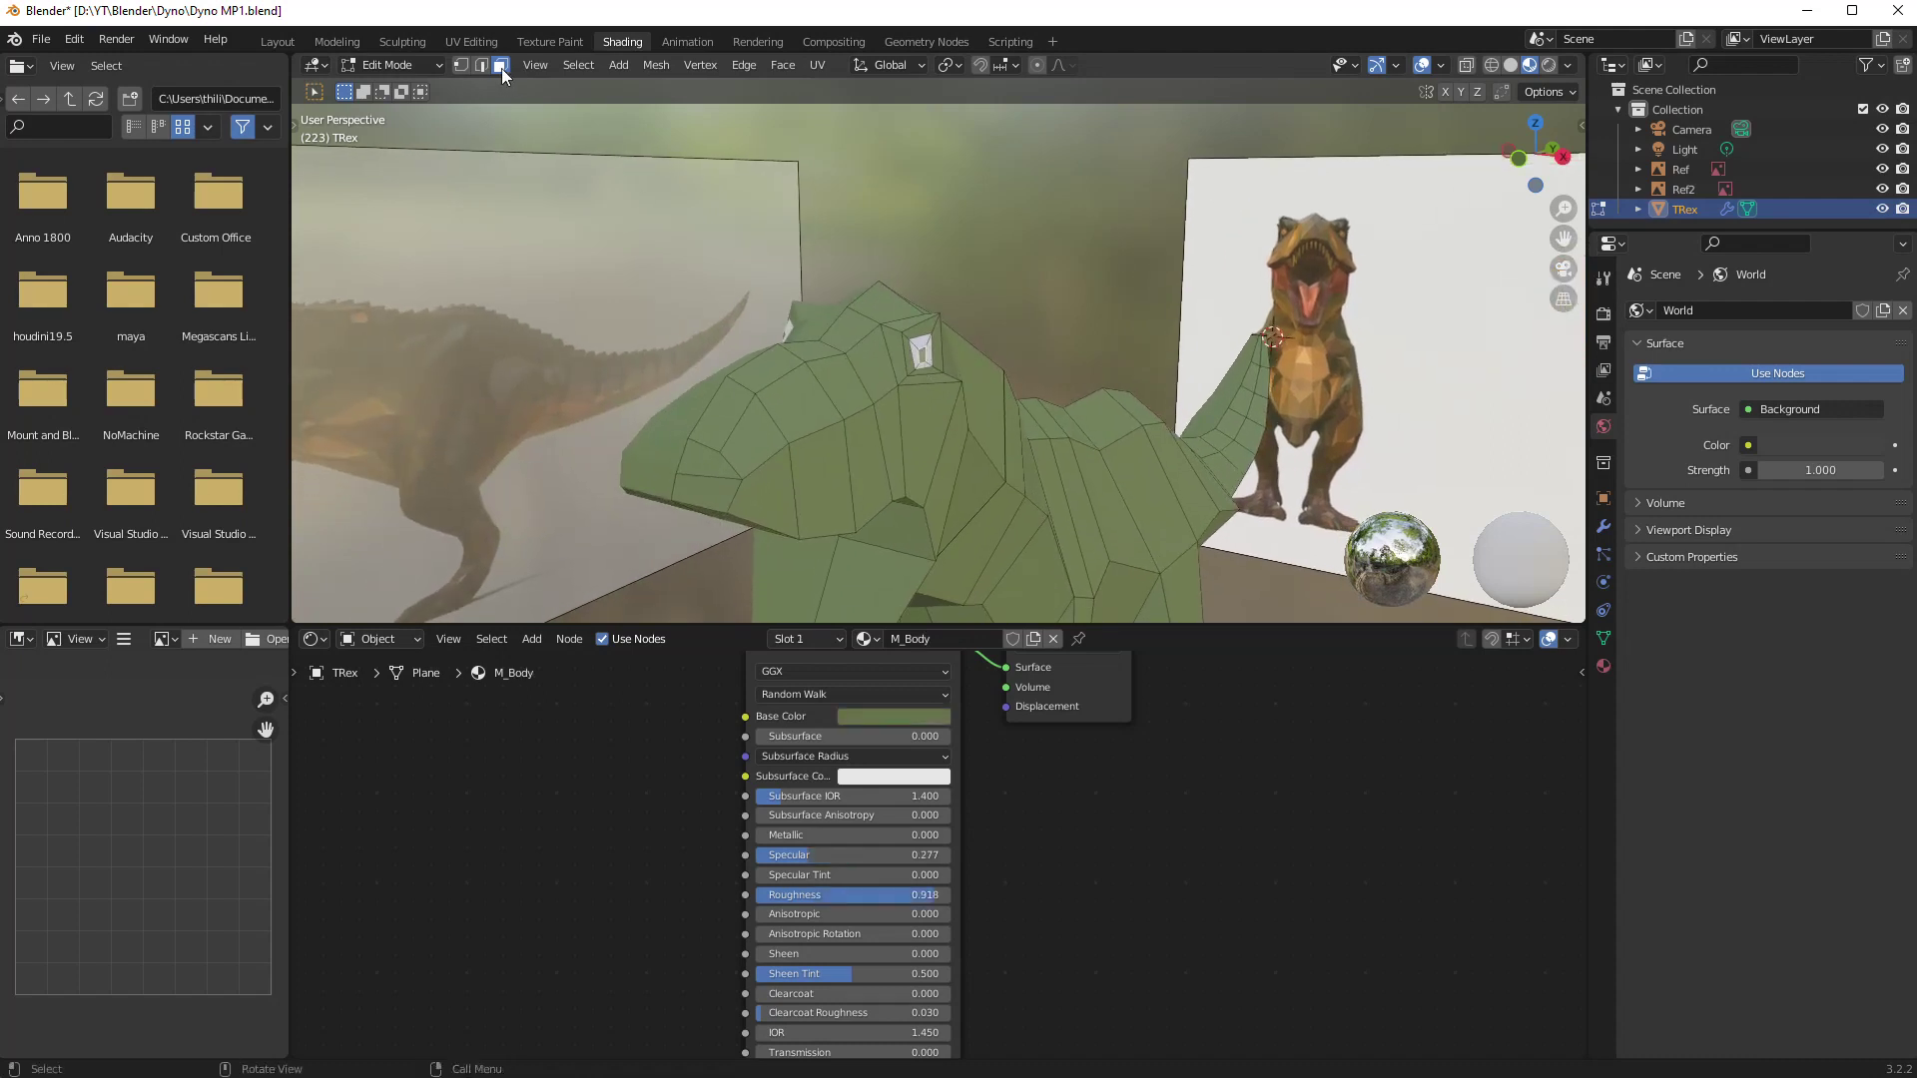
pyautogui.click(805, 639)
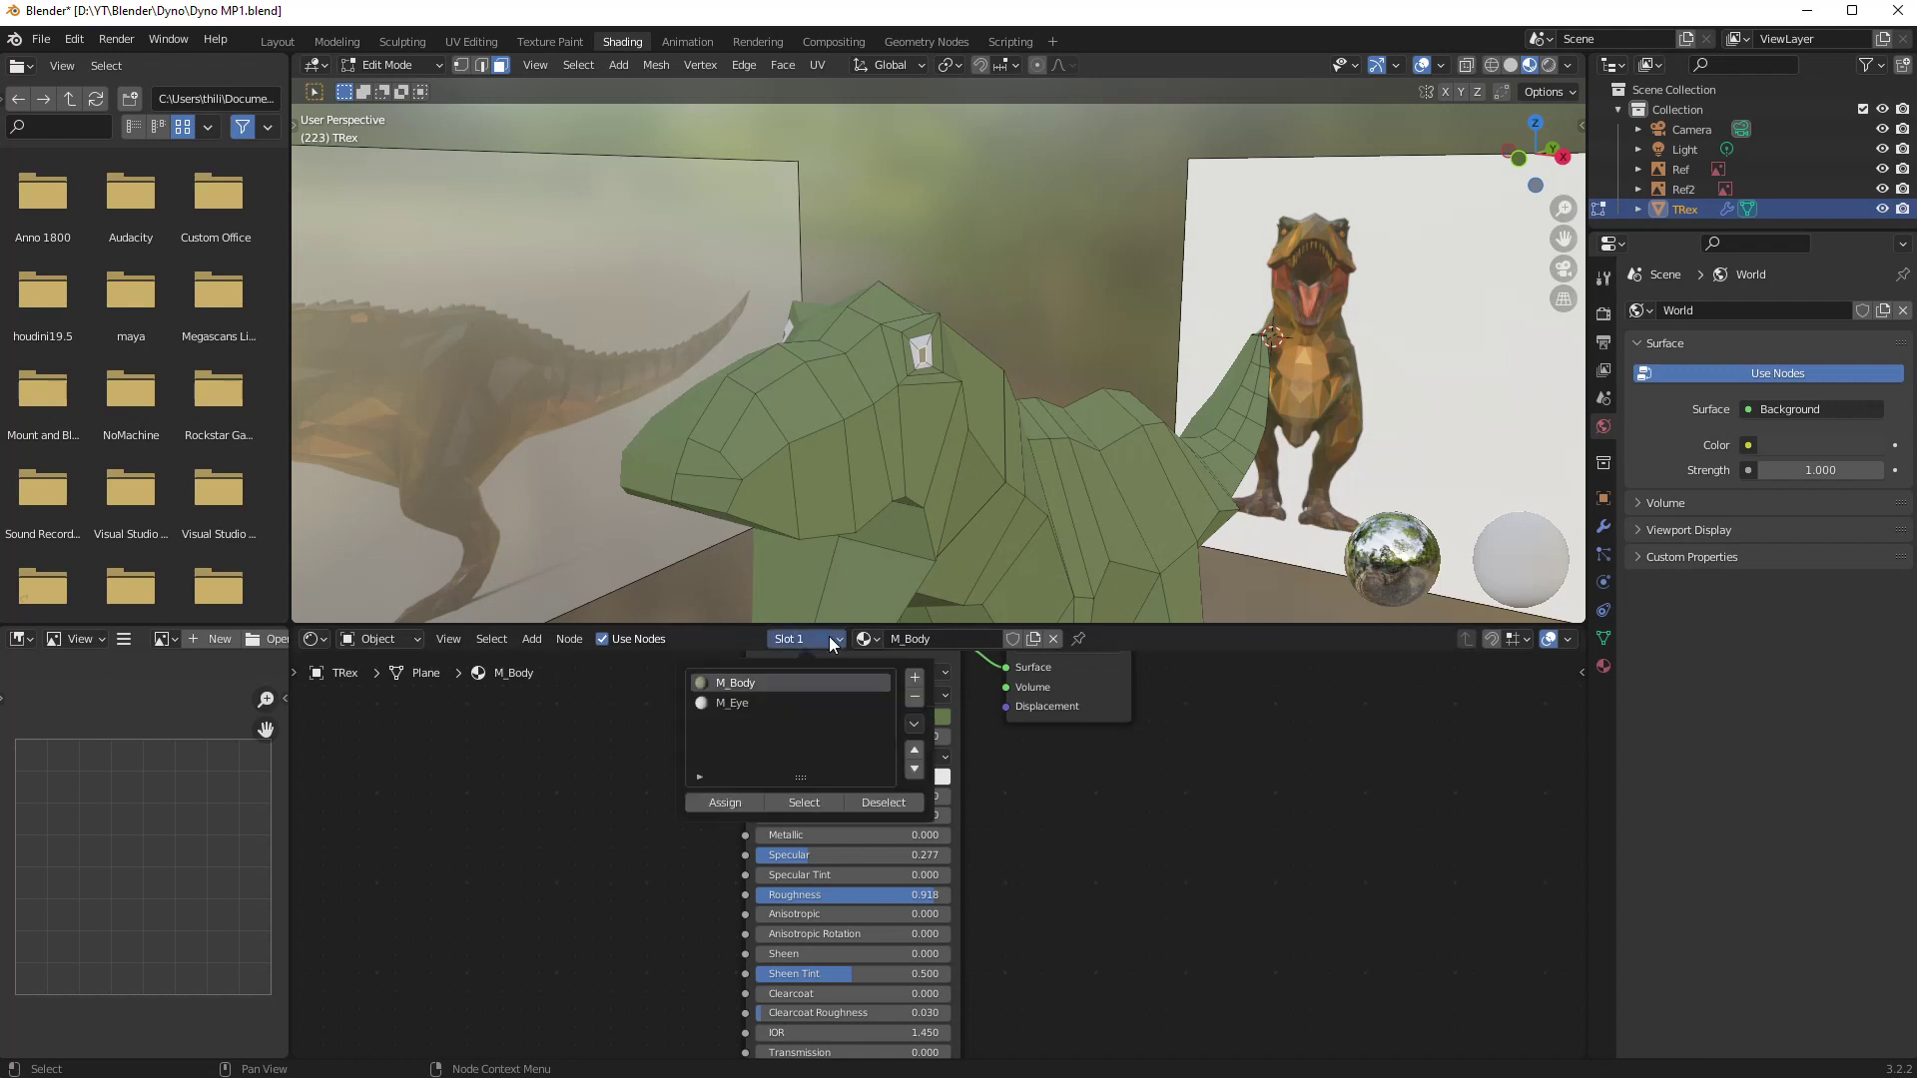
pyautogui.click(915, 678)
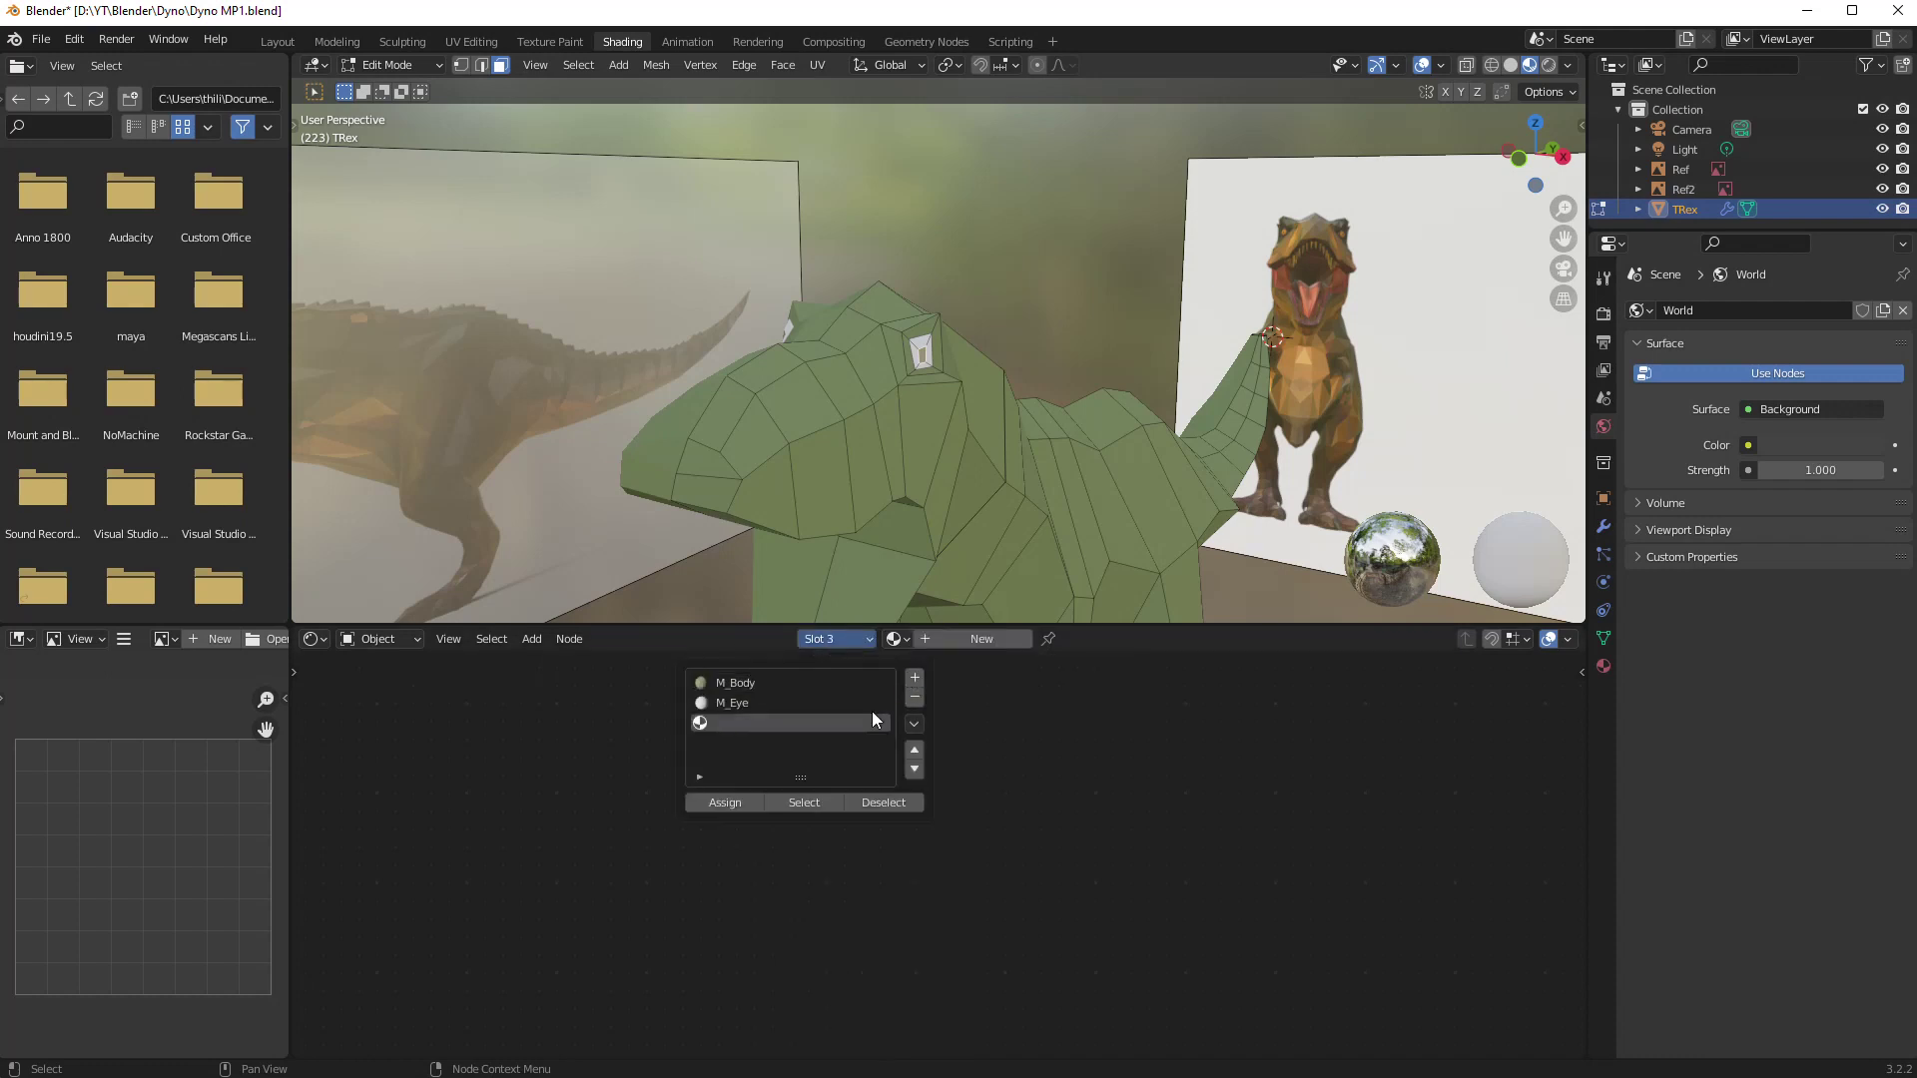
pyautogui.click(725, 802)
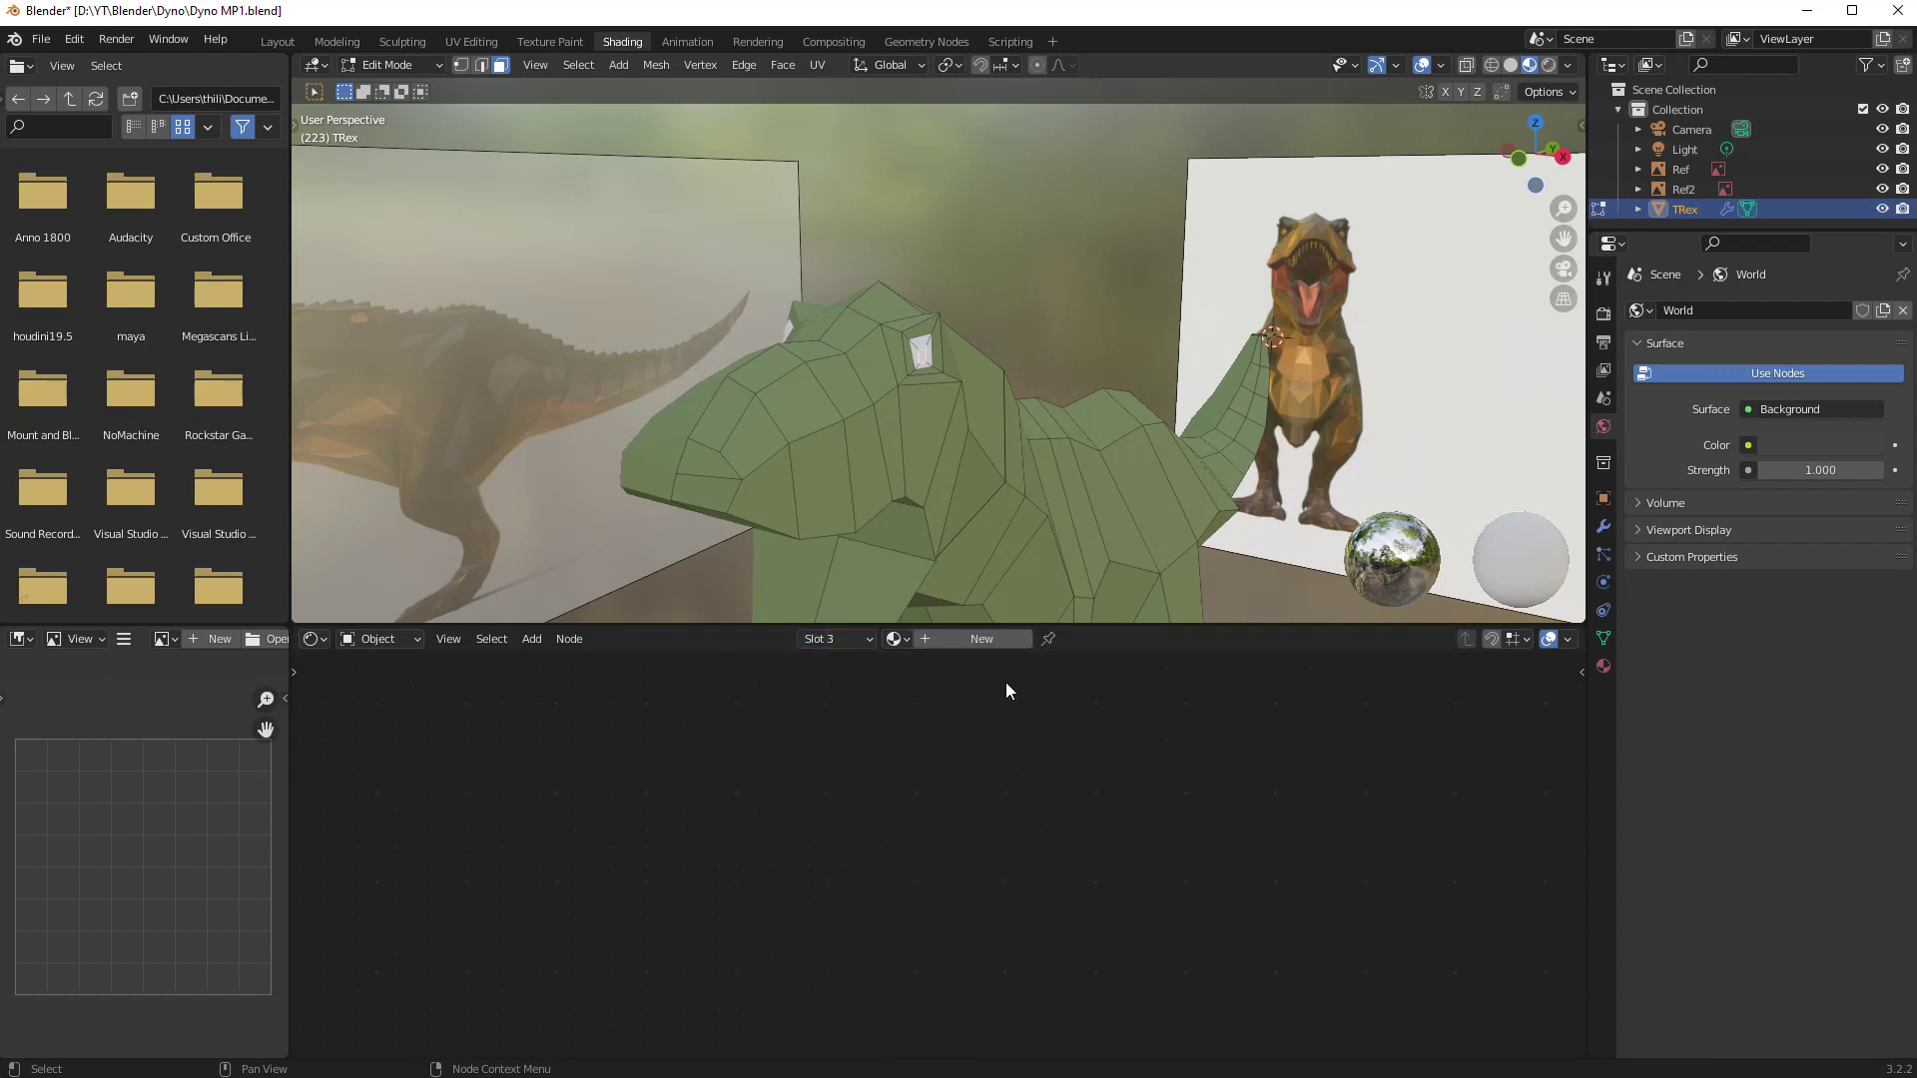
# - Create a material named M_Eyeris in the third slot and set its base color to black
pyautogui.click(977, 643)
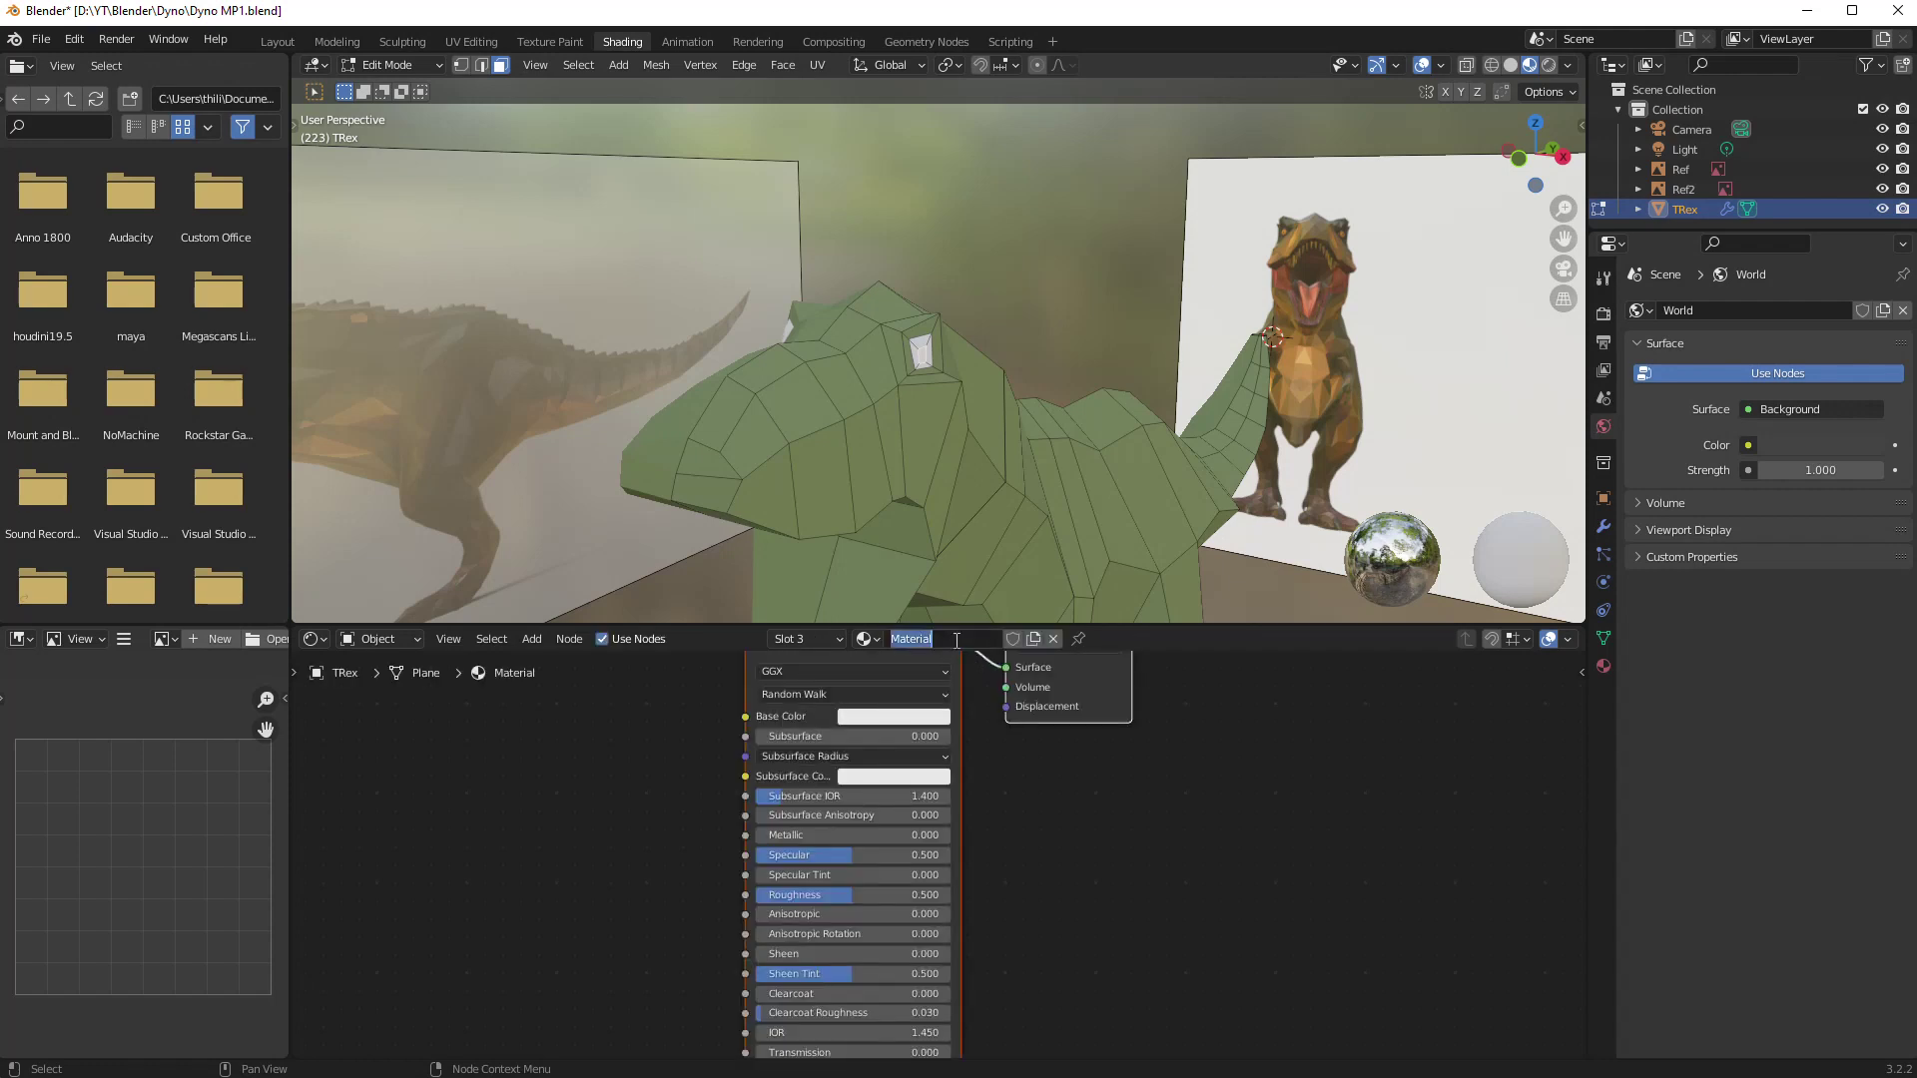
pyautogui.write('M')
pyautogui.scroll(4, 950, 317)
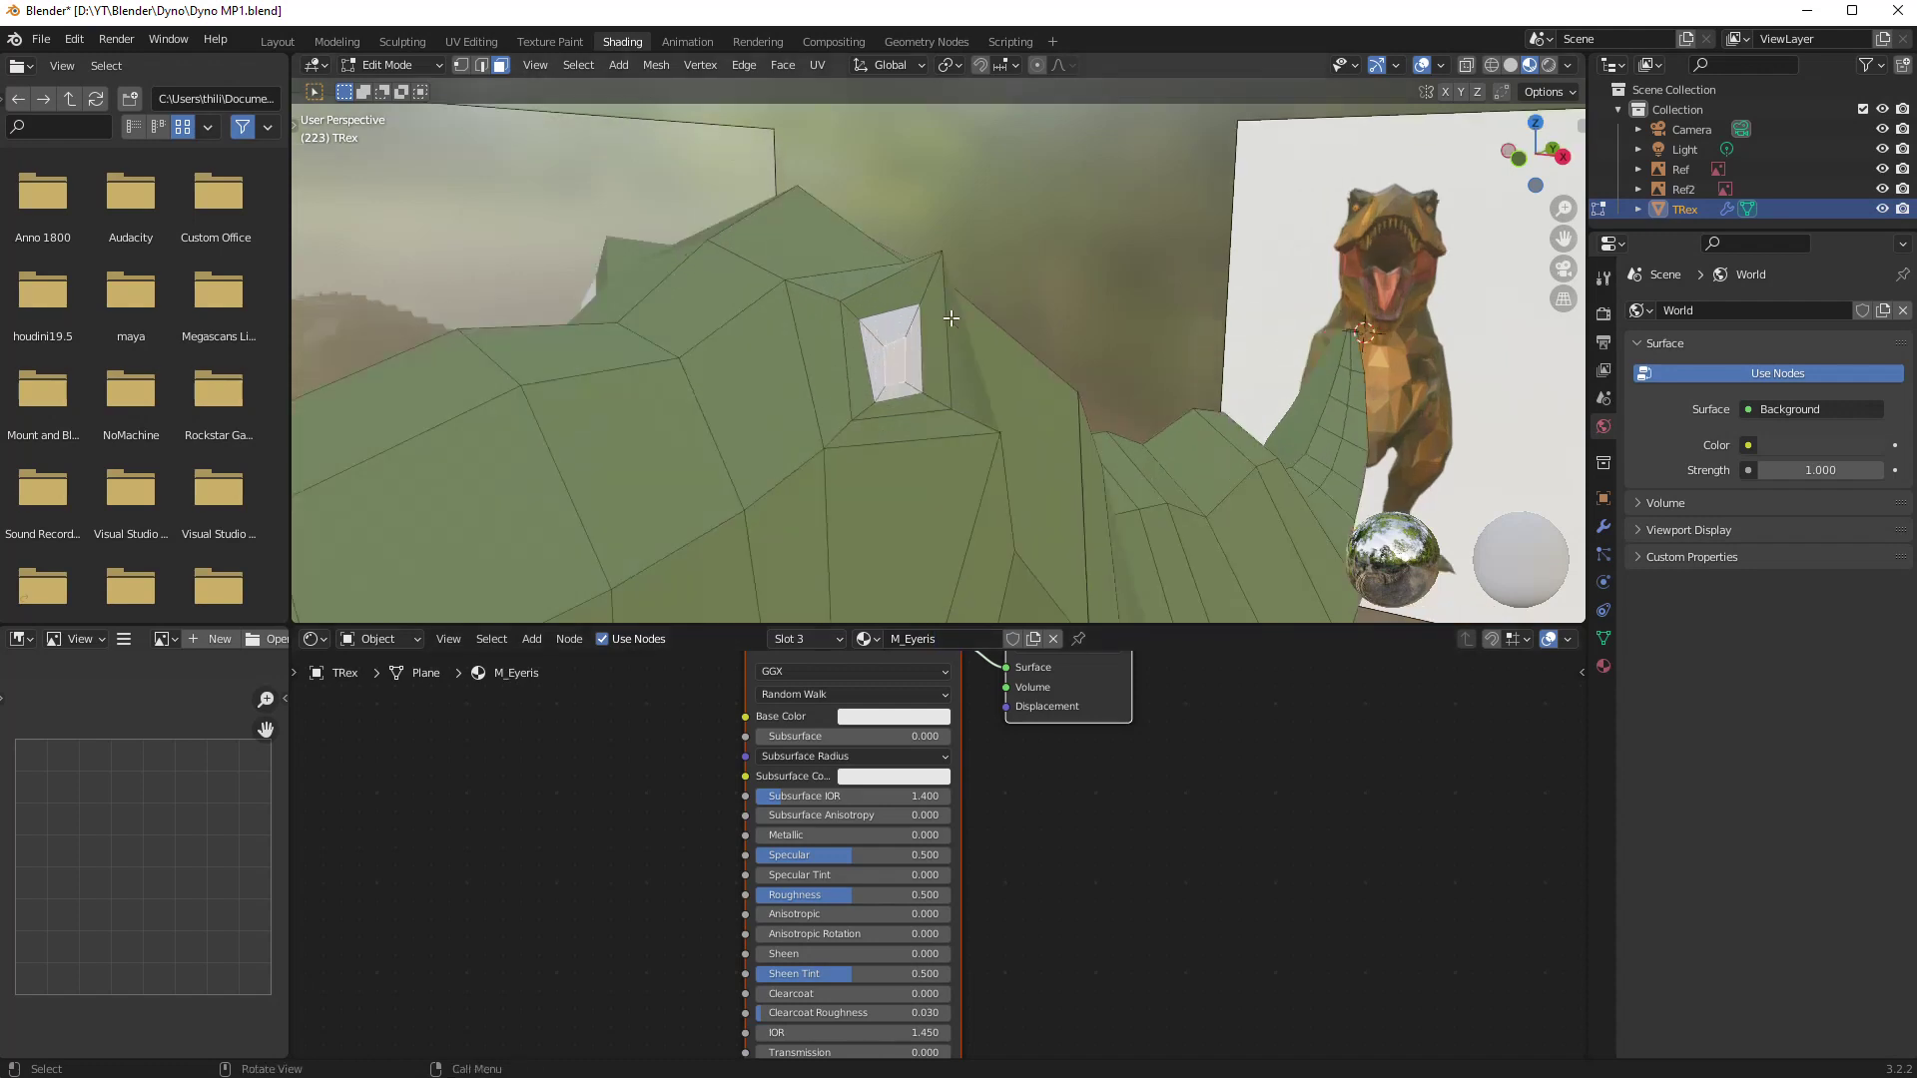
pyautogui.scroll(-2, 882, 353)
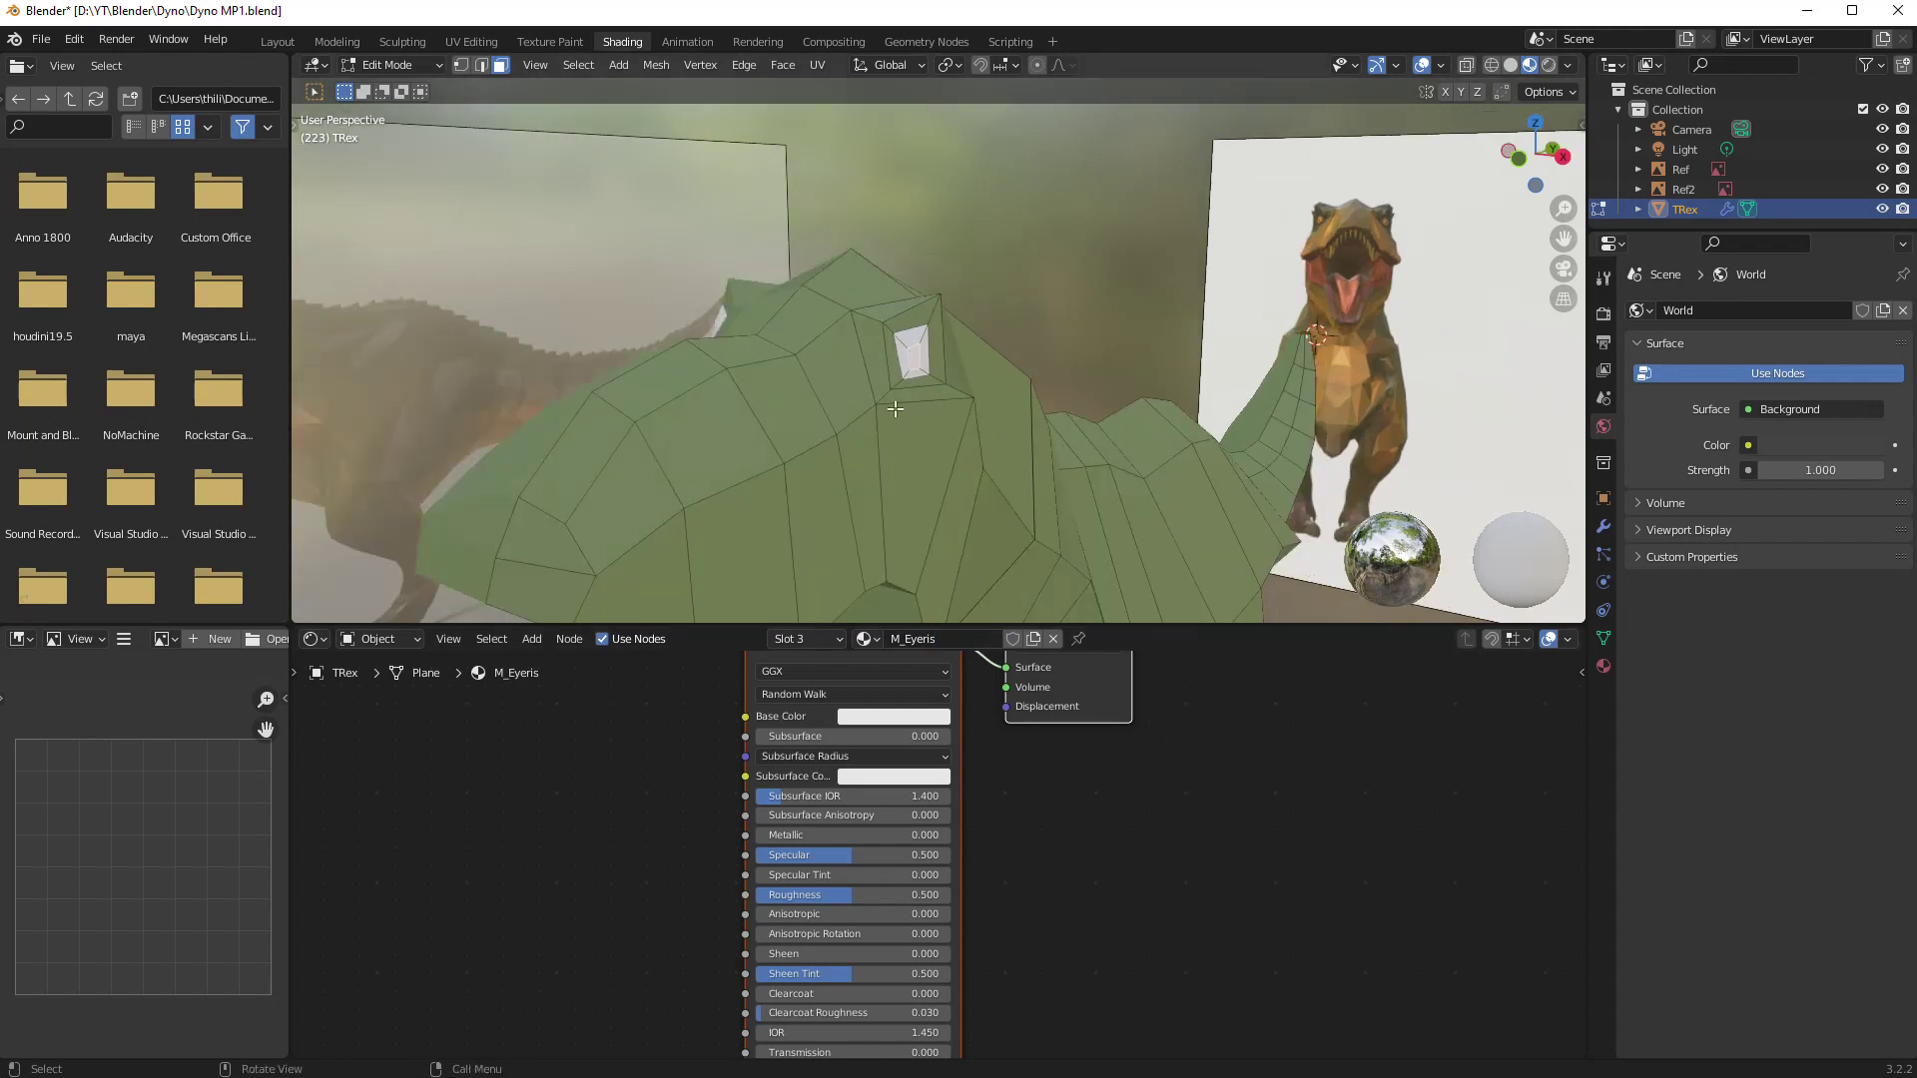
pyautogui.click(858, 713)
pyautogui.moveTo(992, 573); pyautogui.dragTo(993, 591)
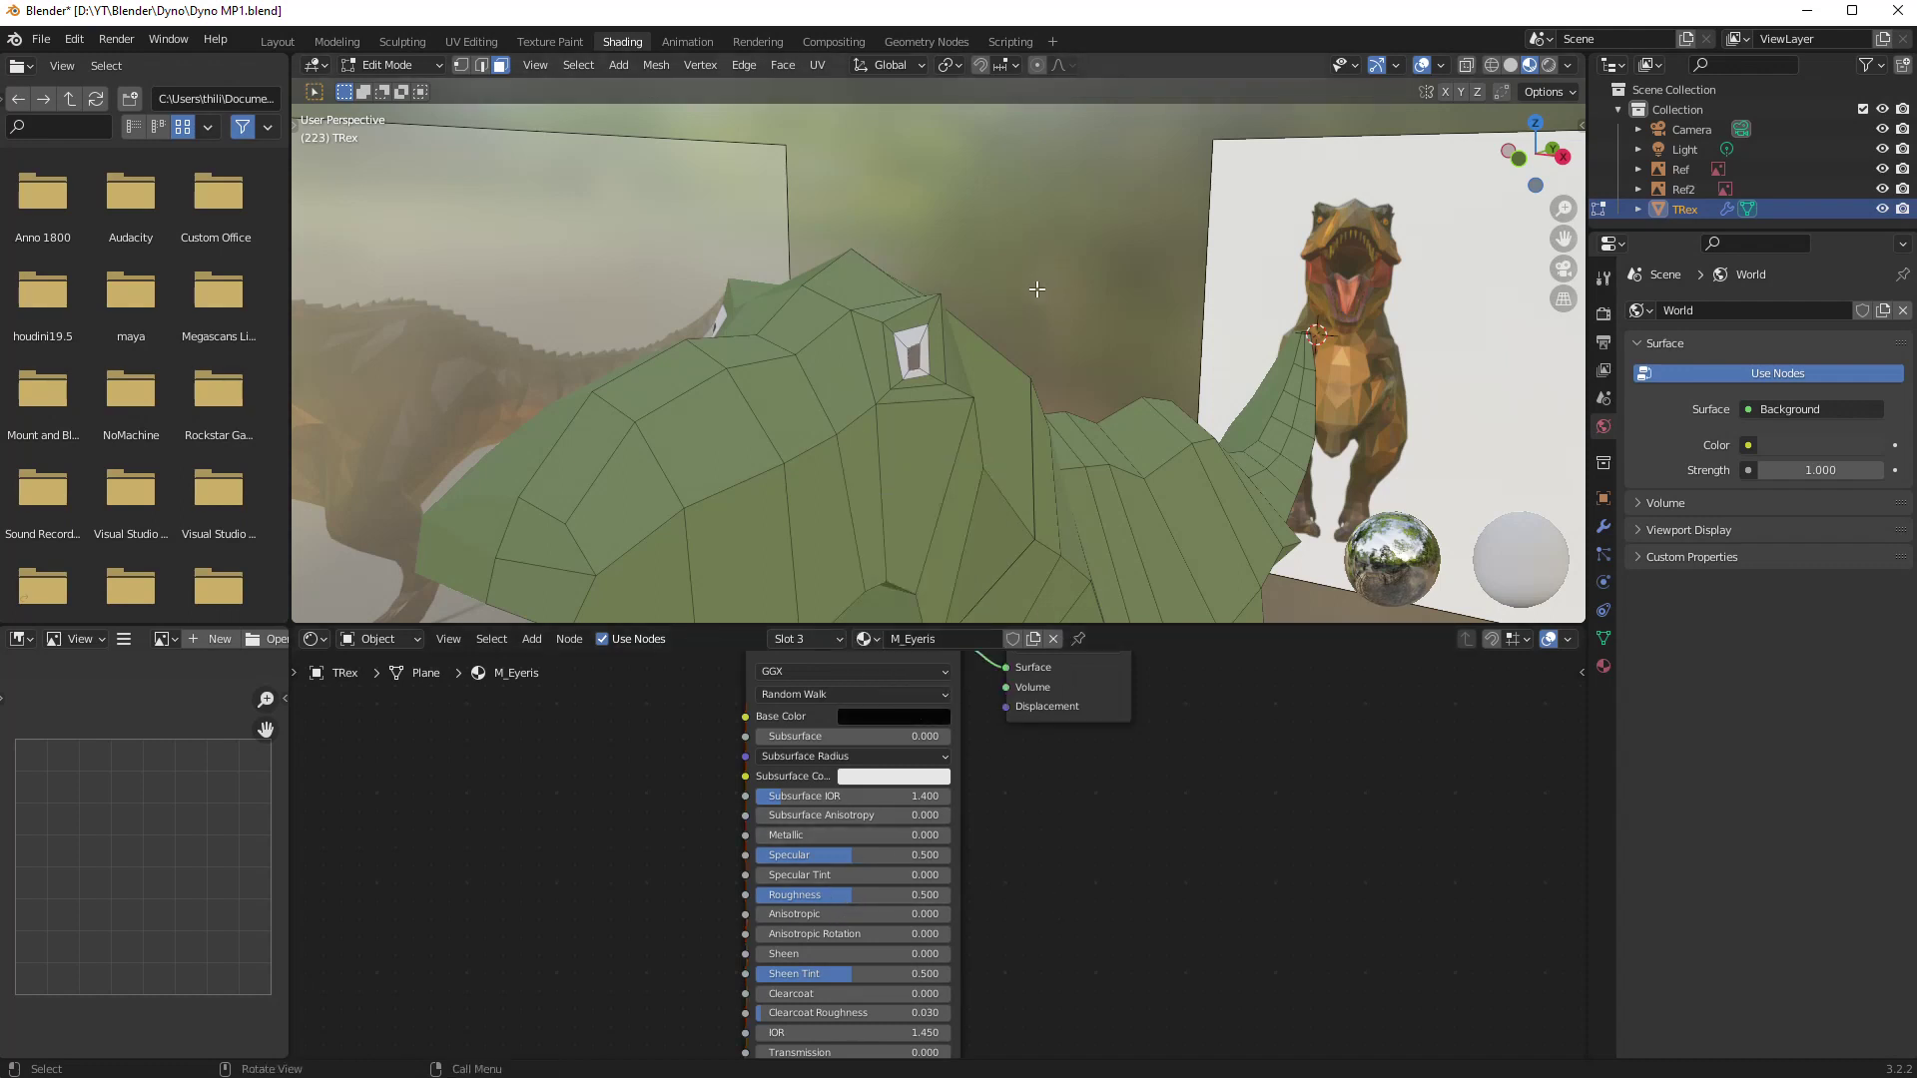
# - Remove the shine from the pupil by setting the specular of M_Eyeris to 0
pyautogui.scroll(5, 1031, 292)
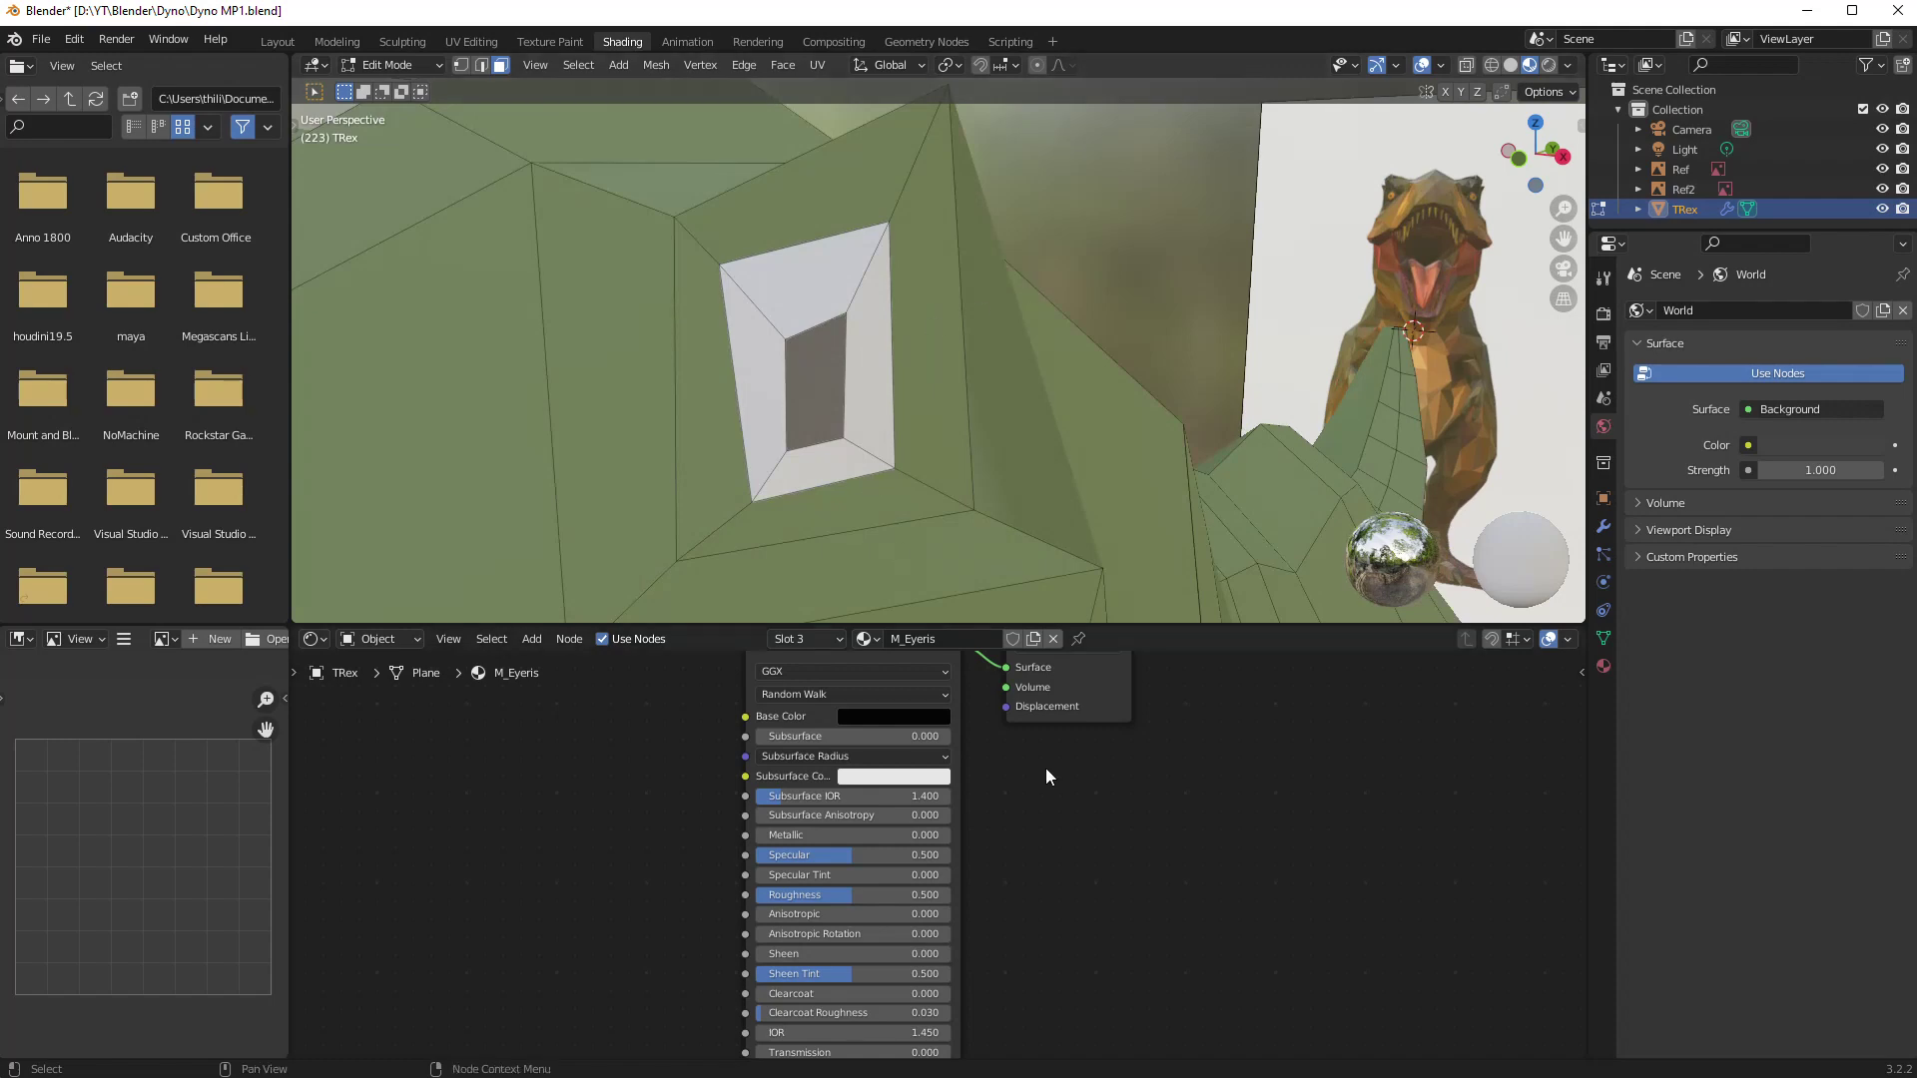
pyautogui.scroll(-5, 983, 559)
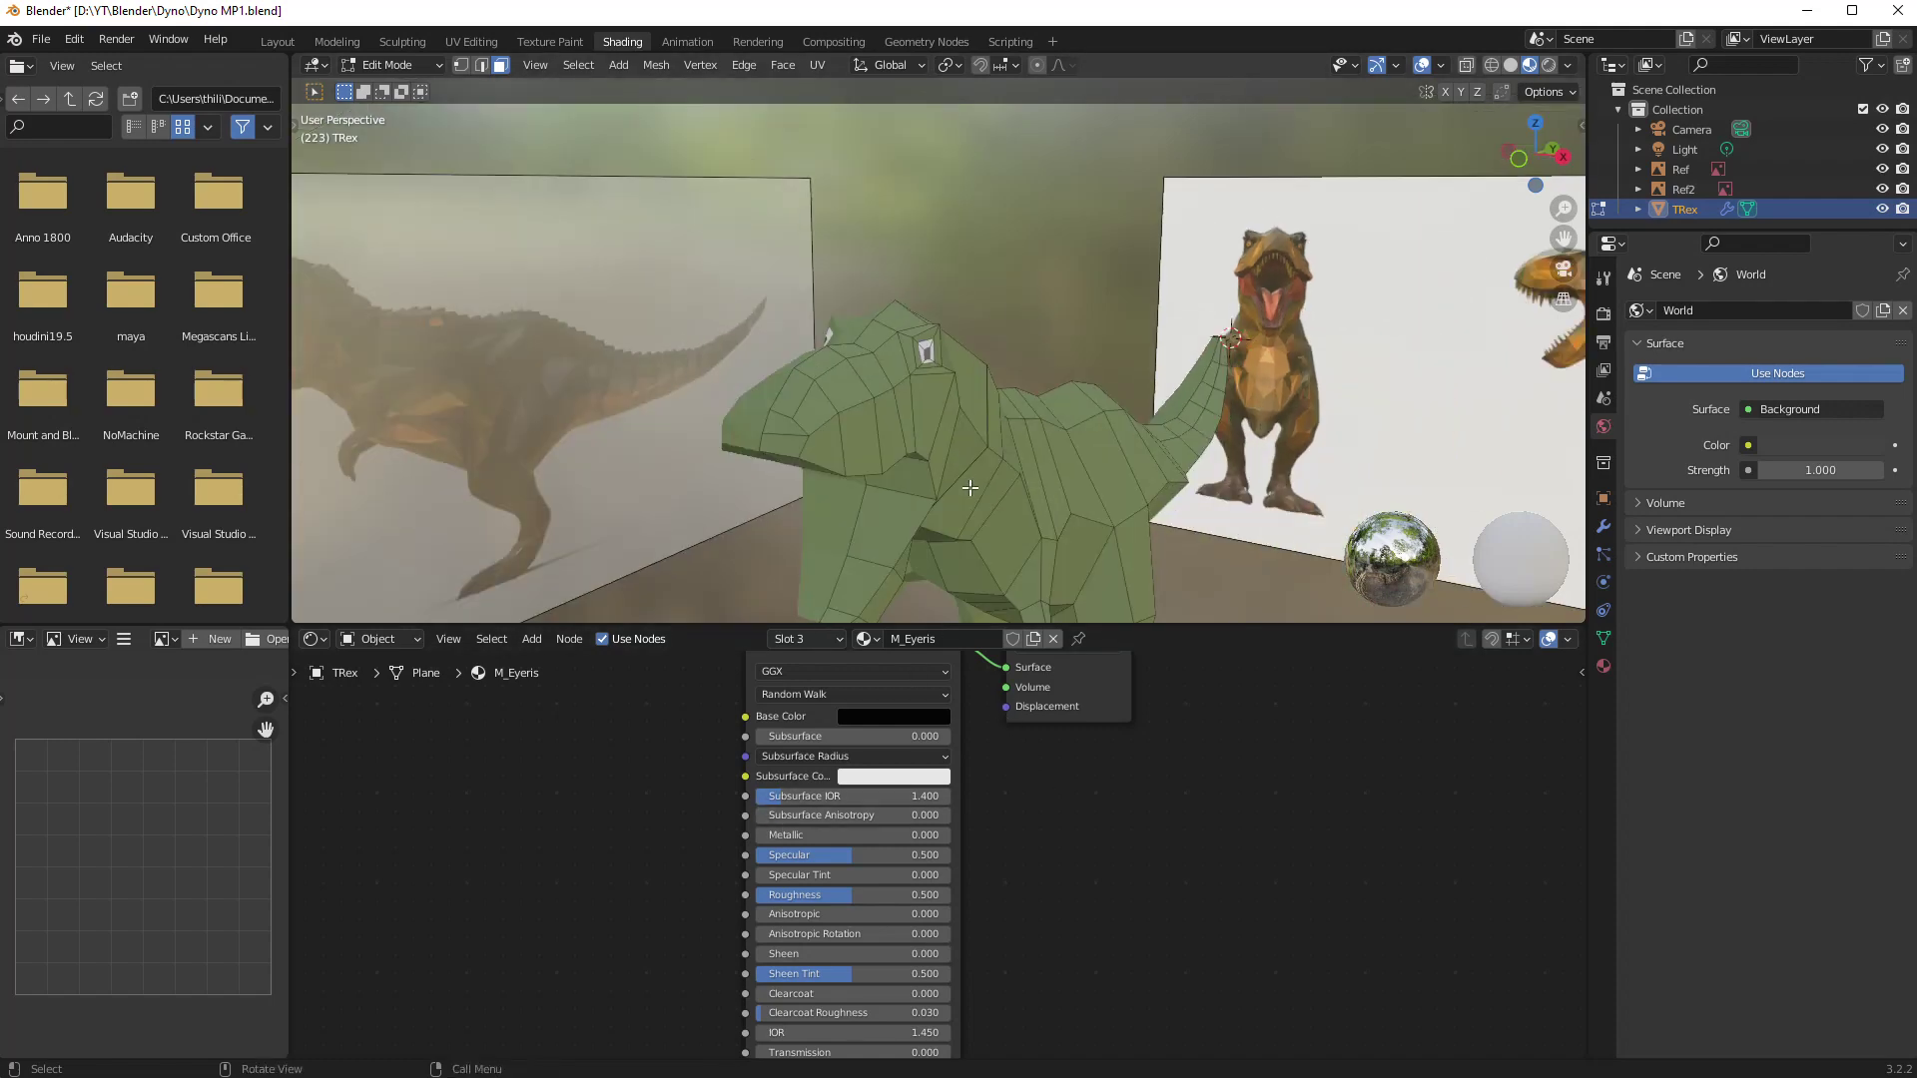
pyautogui.moveTo(969, 488); pyautogui.dragTo(686, 99, button='middle')
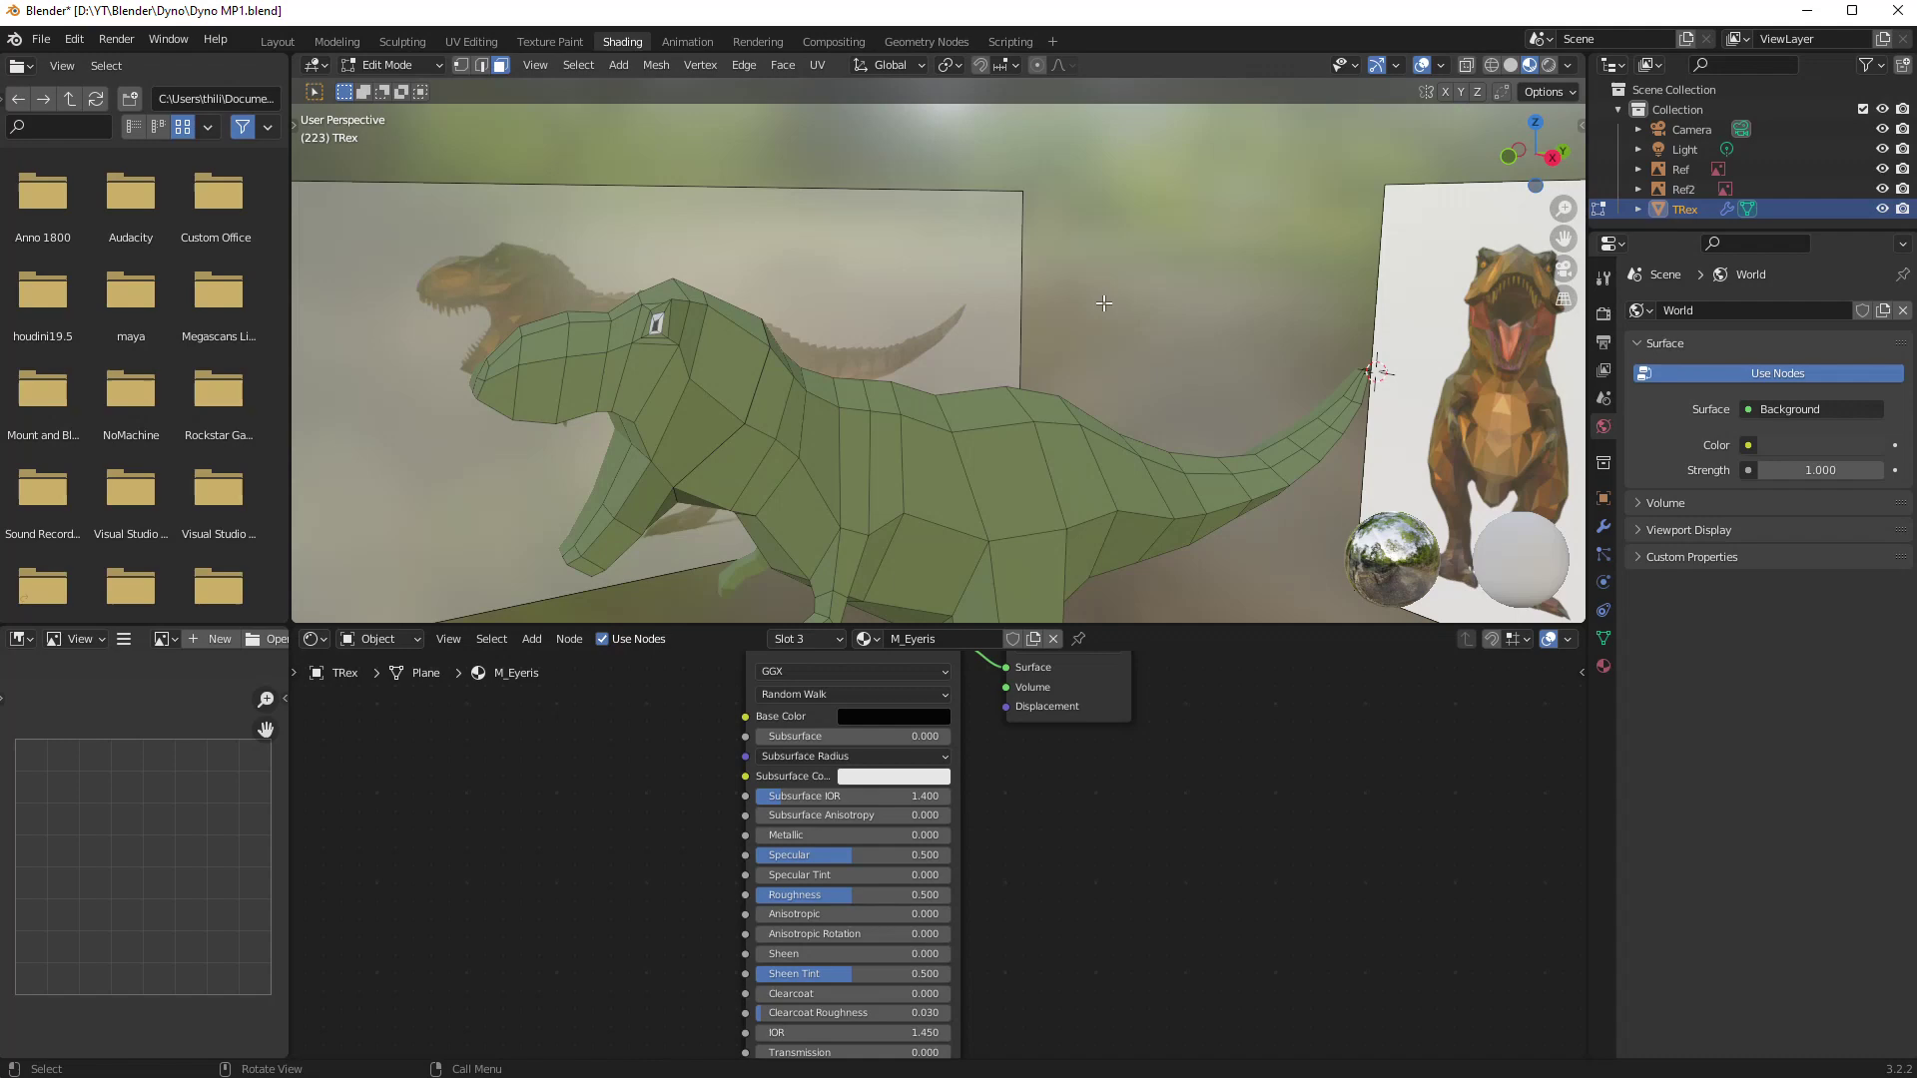
pyautogui.moveTo(1104, 303); pyautogui.dragTo(1142, 303, button='middle')
pyautogui.scroll(-2, 1142, 302)
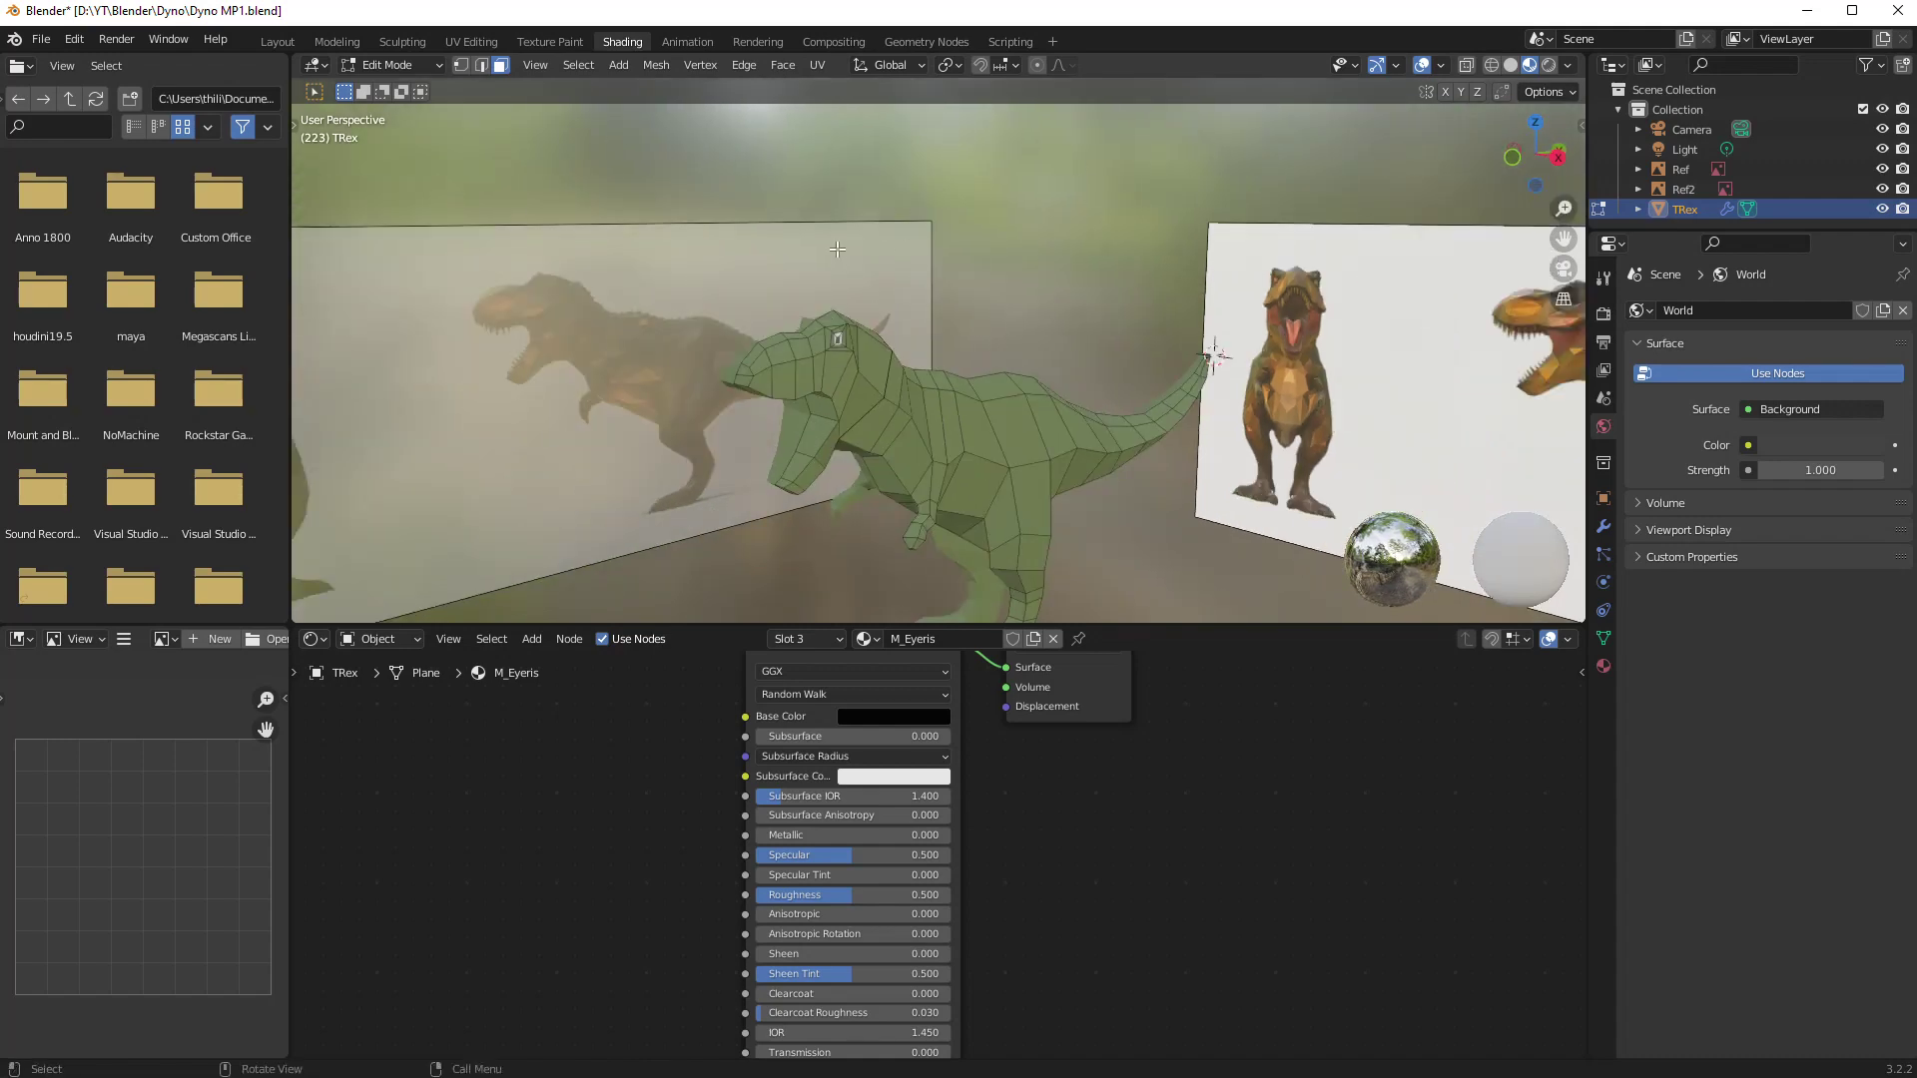
pyautogui.scroll(6, 837, 249)
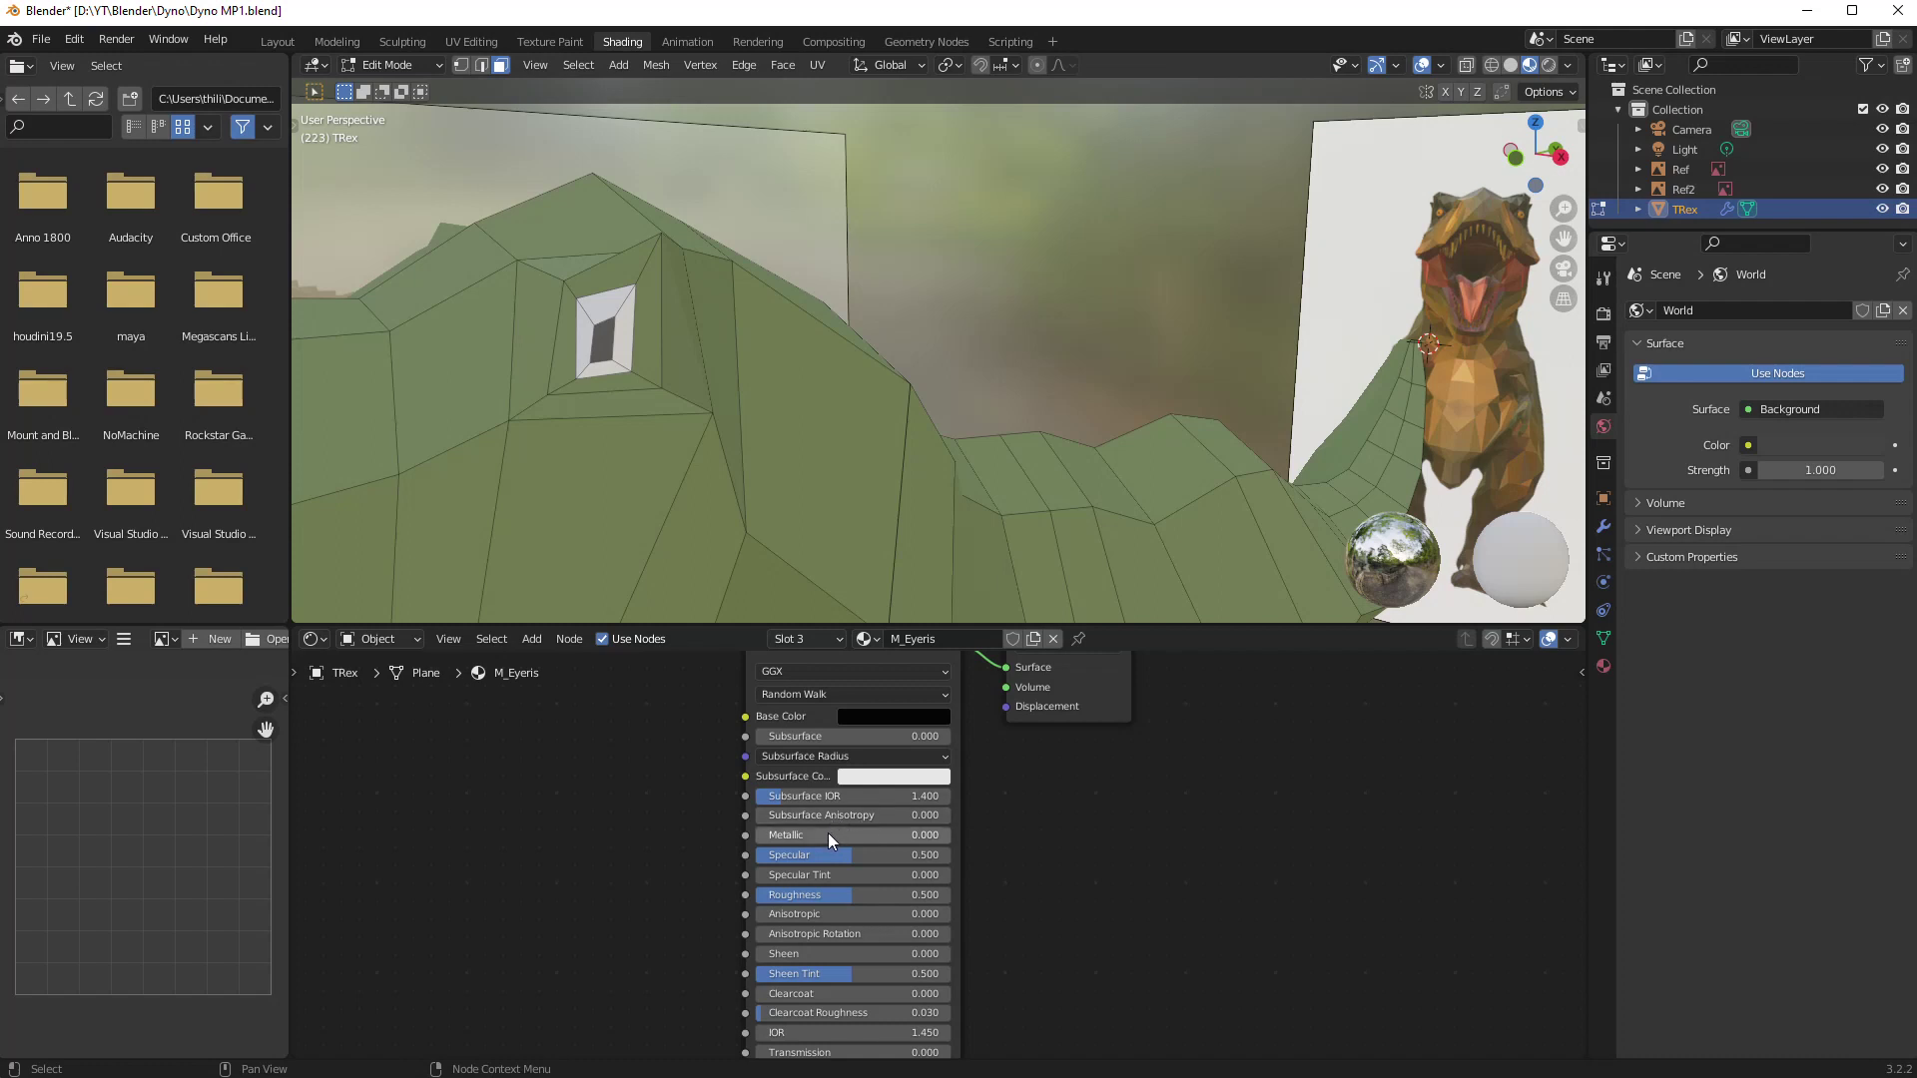
pyautogui.moveTo(831, 858); pyautogui.dragTo(753, 855)
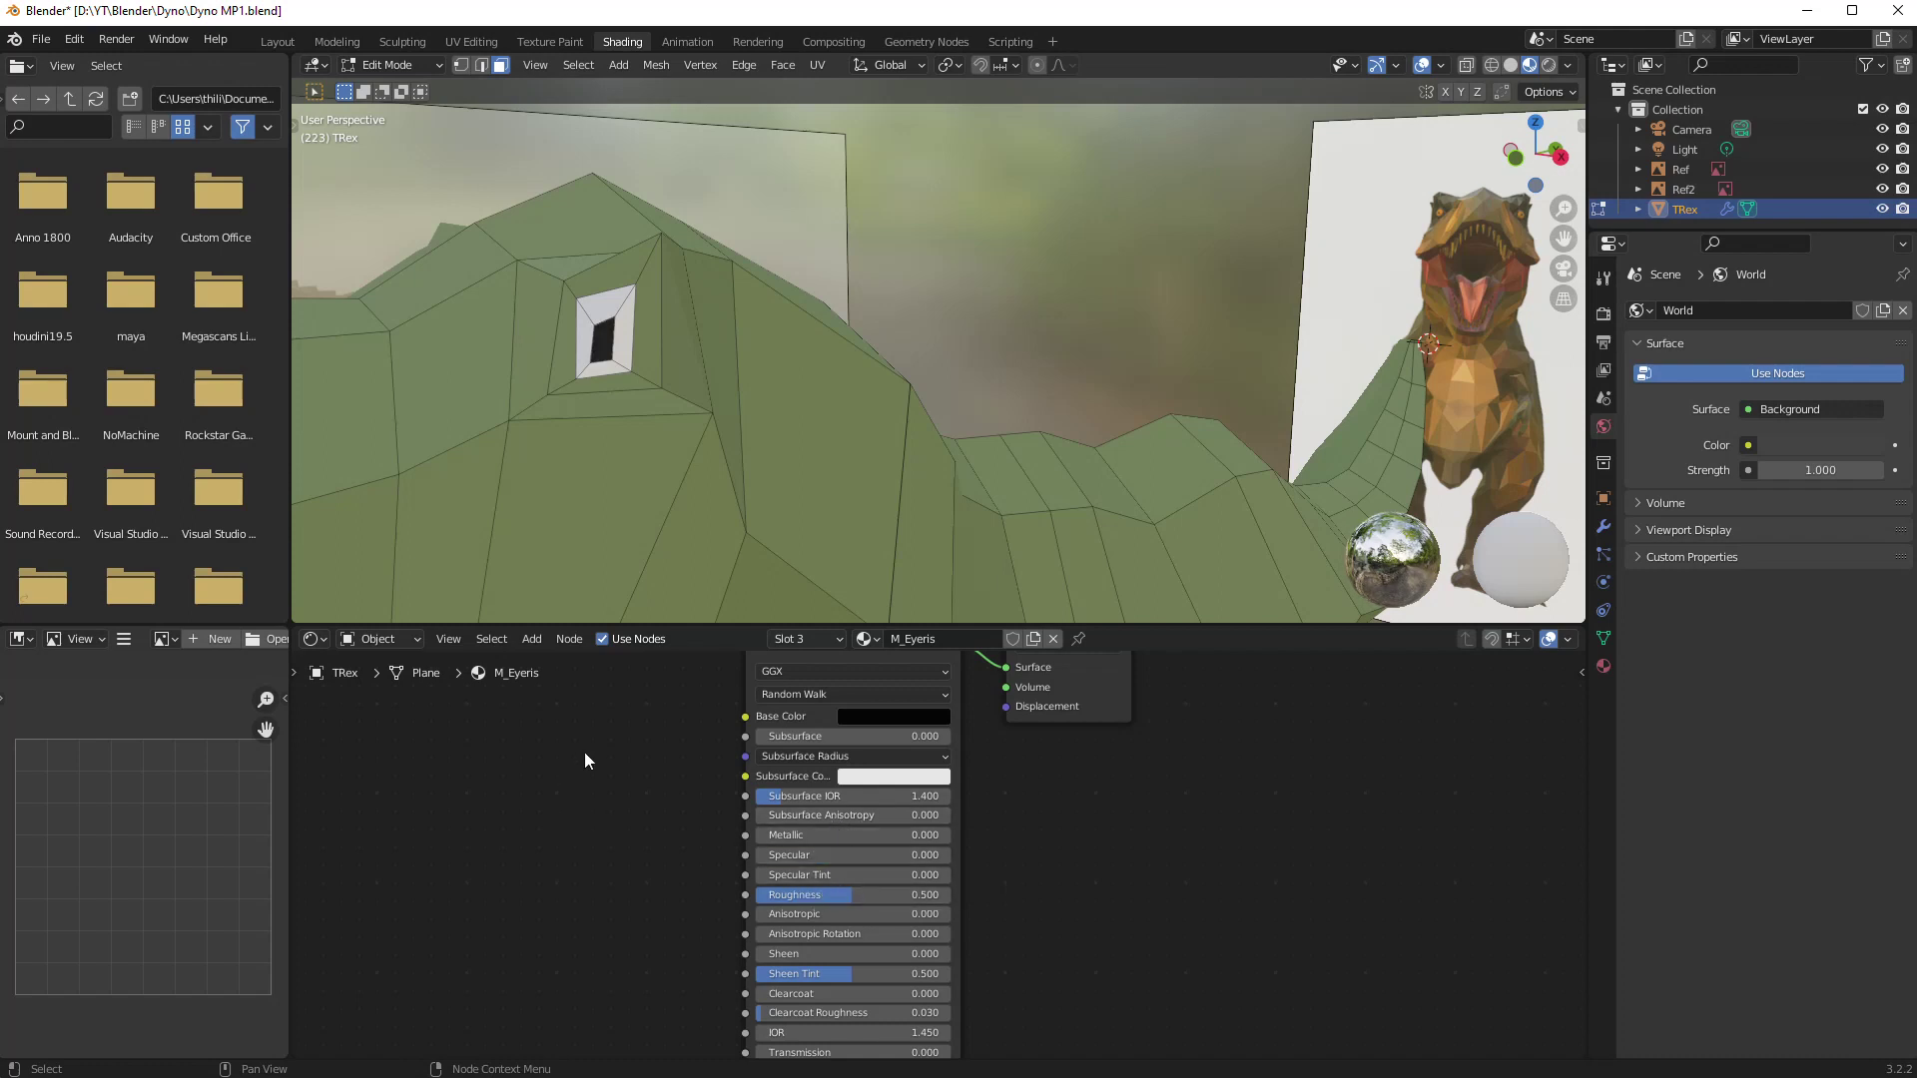
pyautogui.scroll(-6, 746, 407)
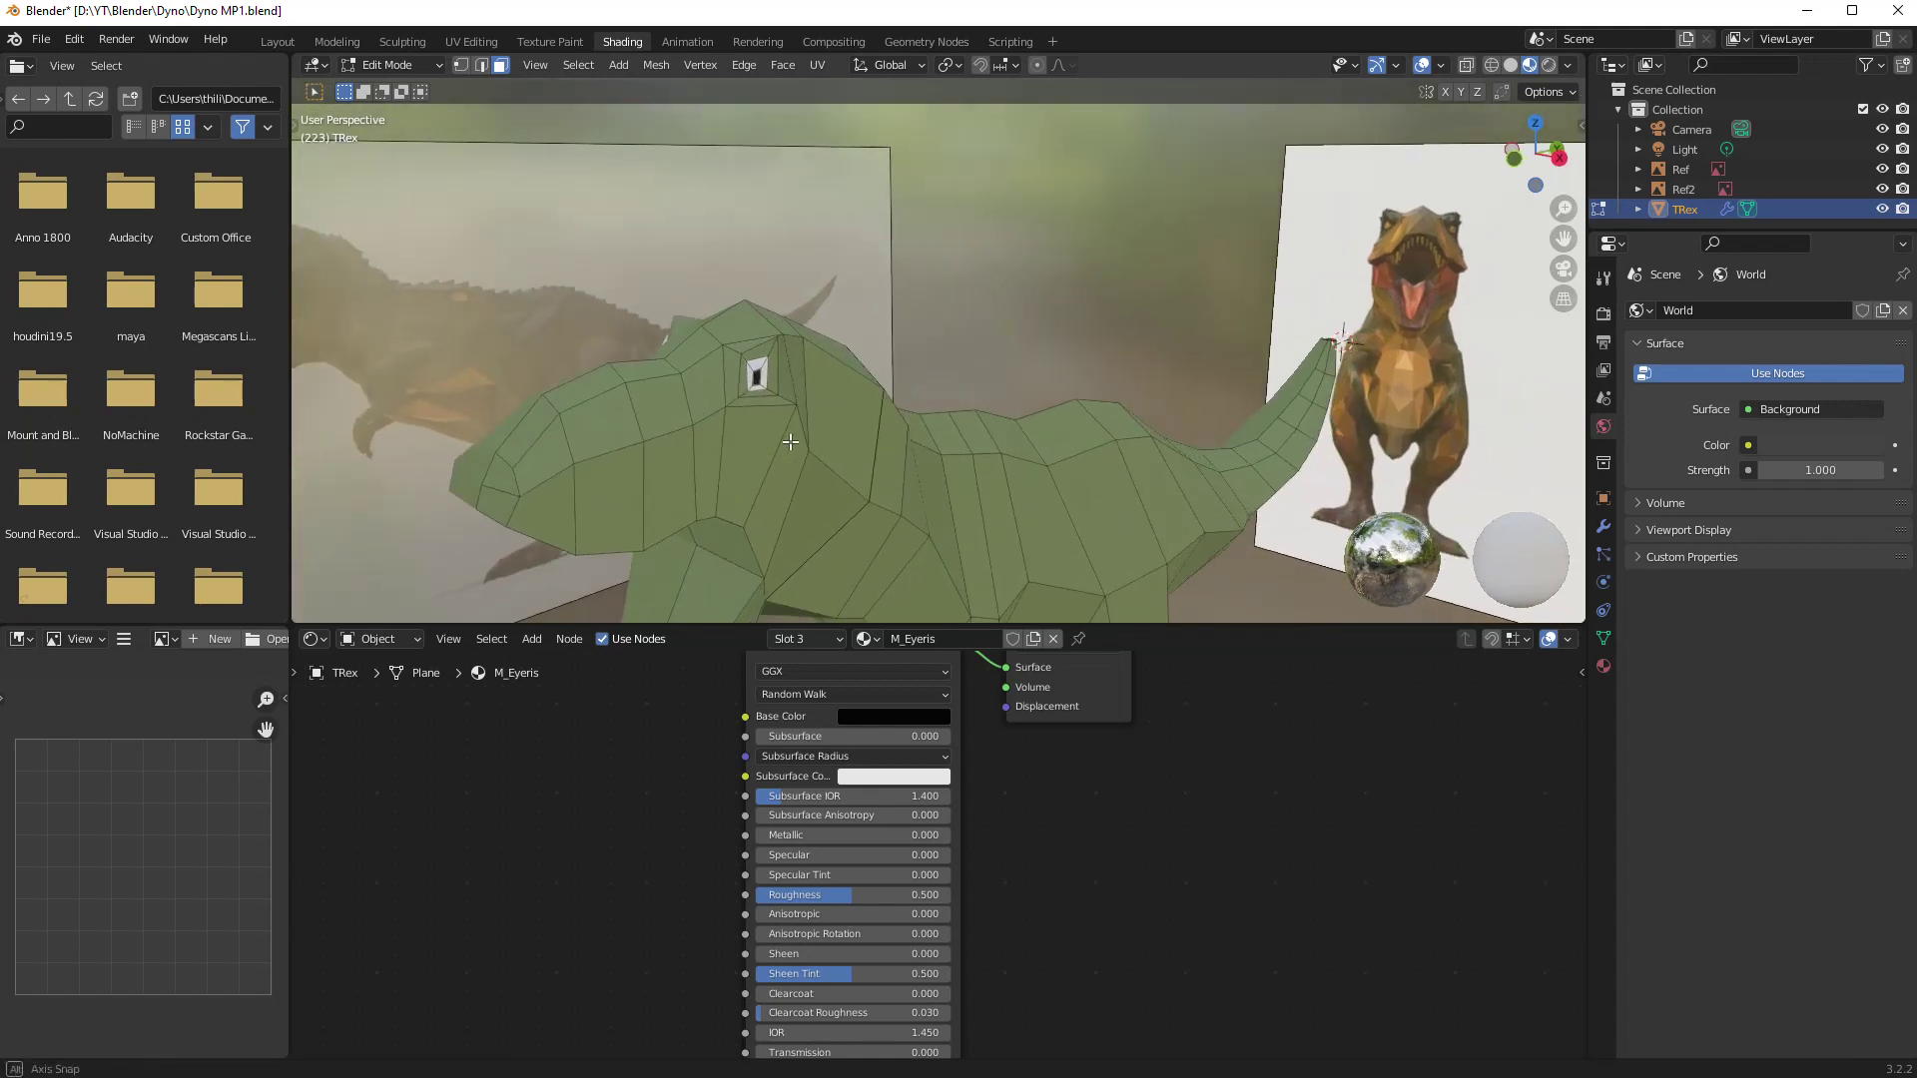
pyautogui.scroll(-3, 796, 434)
pyautogui.scroll(3, 798, 434)
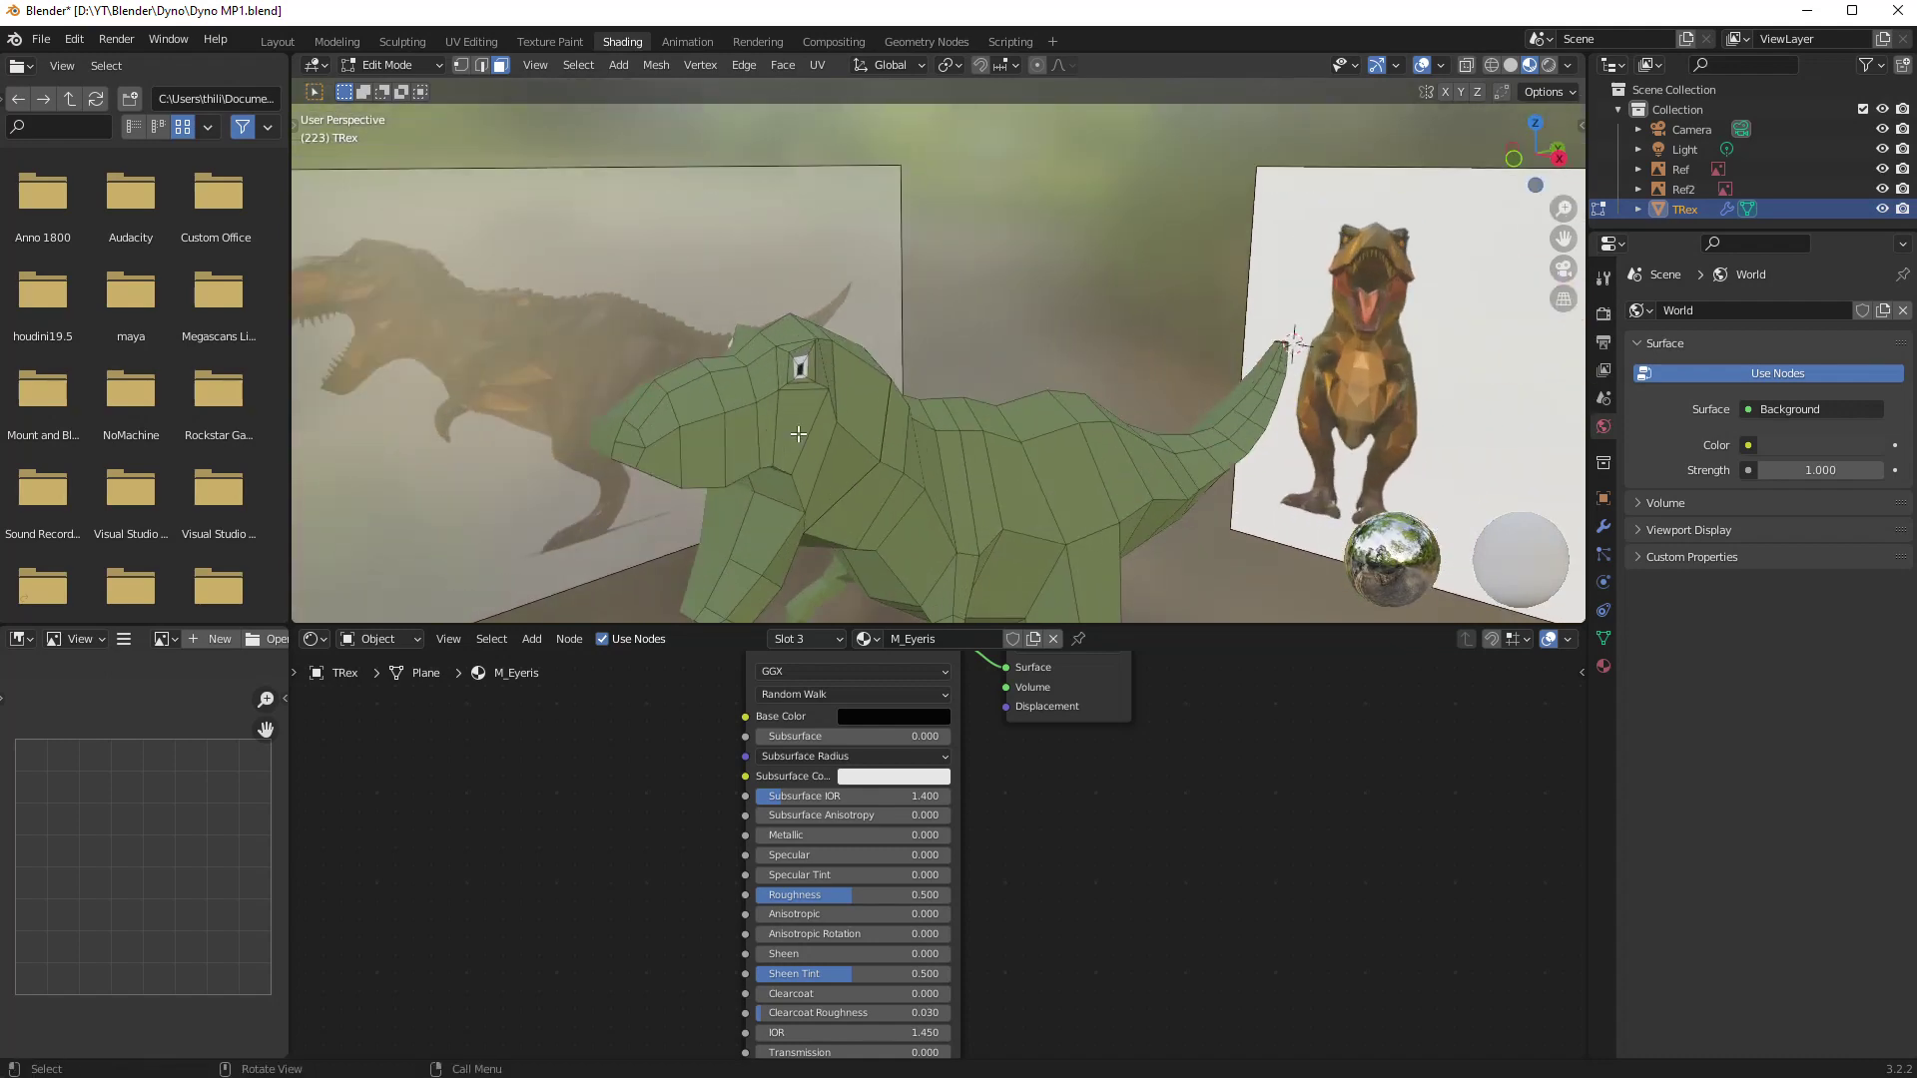
pyautogui.moveTo(799, 435); pyautogui.dragTo(806, 488, button='middle')
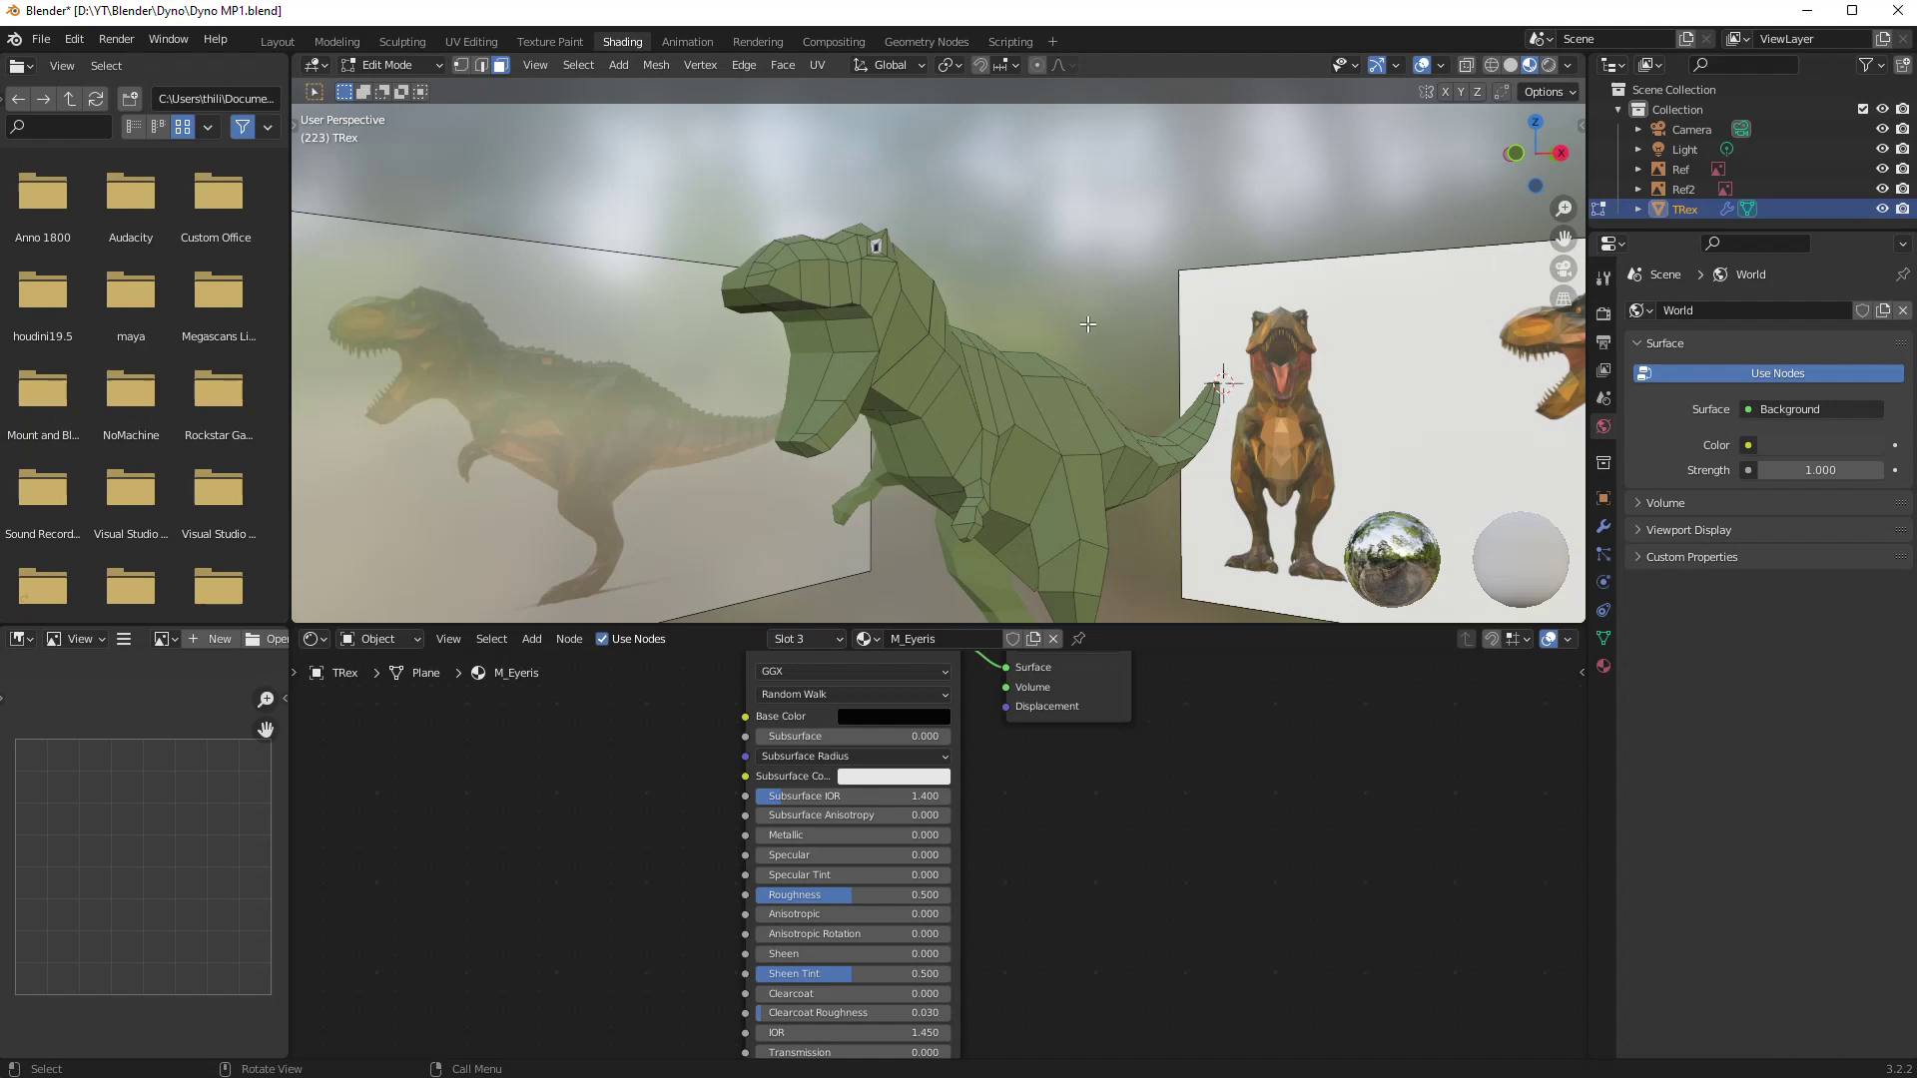
pyautogui.moveTo(1076, 387); pyautogui.dragTo(1064, 409, button='middle')
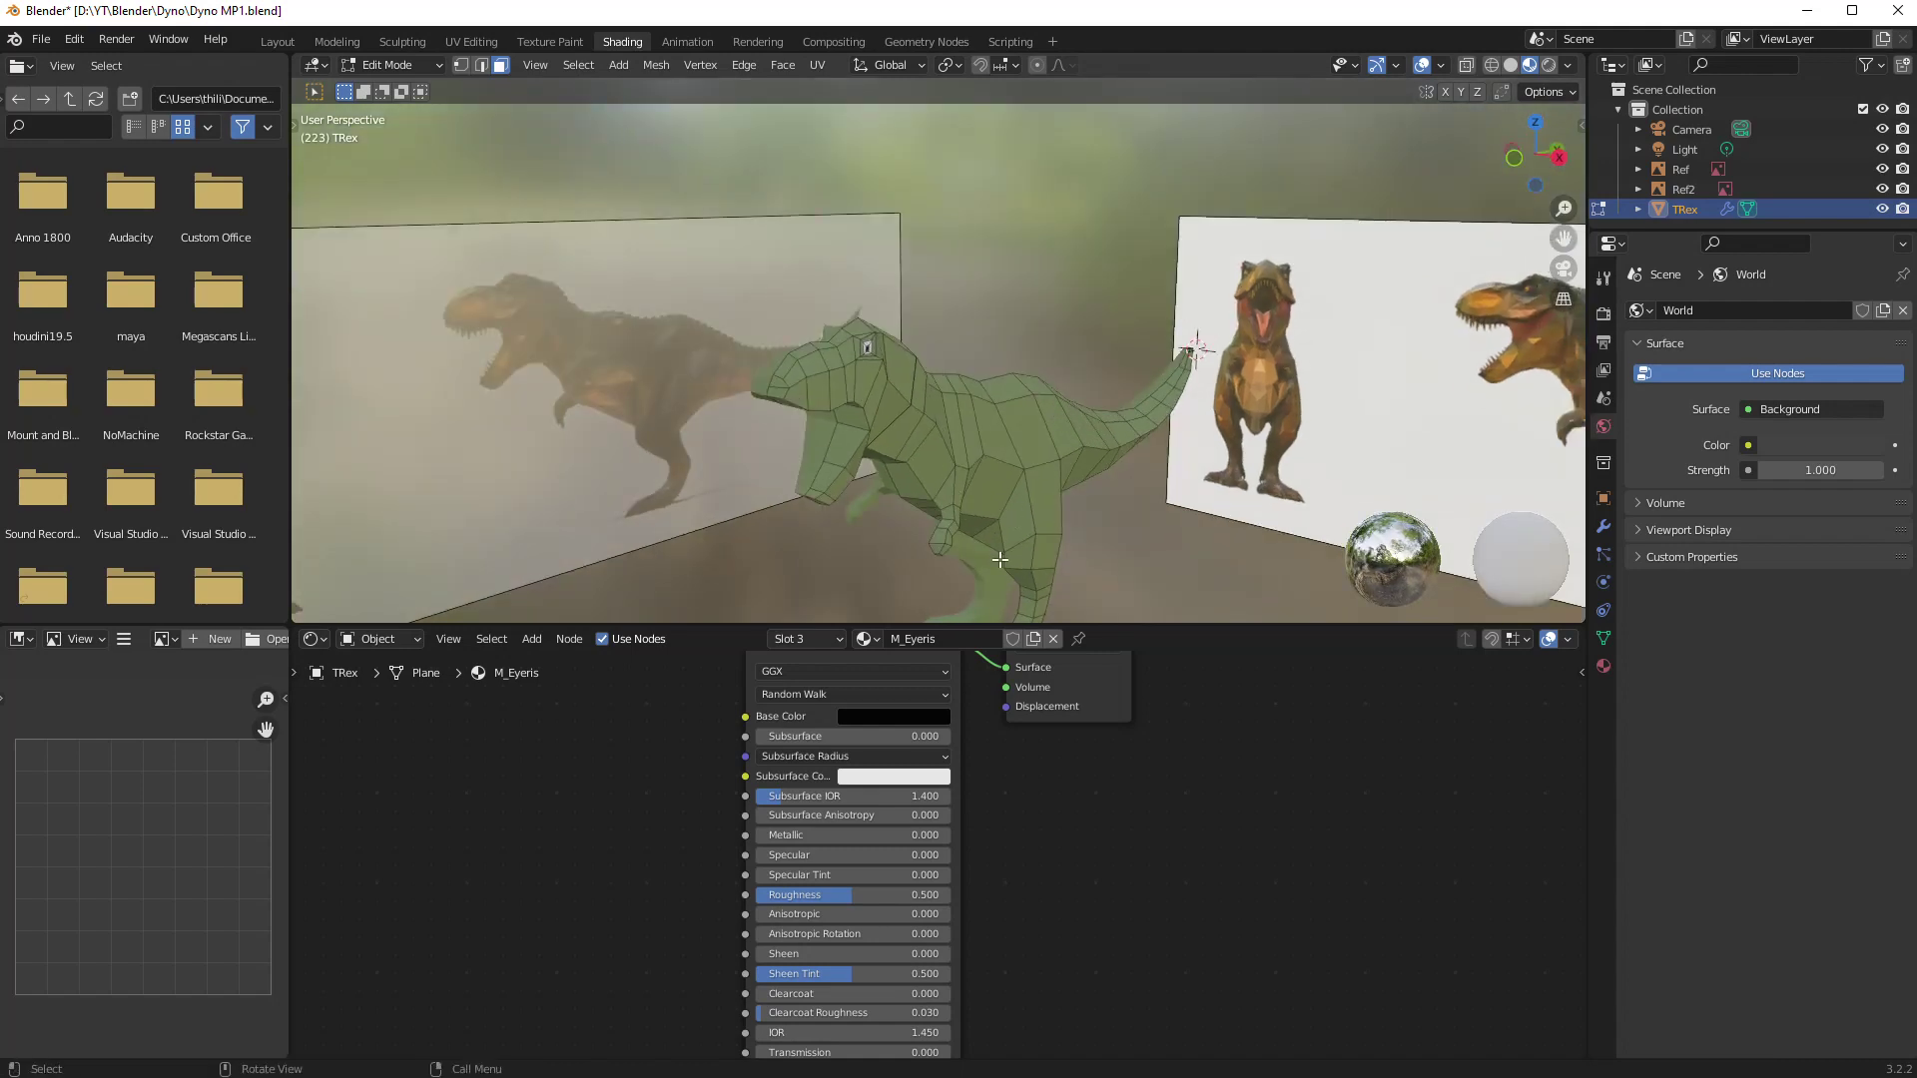
# - Select the small face at the tip of the TRex's foot and grow the selection to the surrounding faces
pyautogui.keyDown('shift'); pyautogui.moveTo(999, 560); pyautogui.dragTo(1042, 454, button='middle'); pyautogui.keyUp('shift')
pyautogui.scroll(3, 1059, 469)
pyautogui.keyDown('shift'); pyautogui.moveTo(1117, 535); pyautogui.dragTo(1100, 452, button='middle'); pyautogui.keyUp('shift')
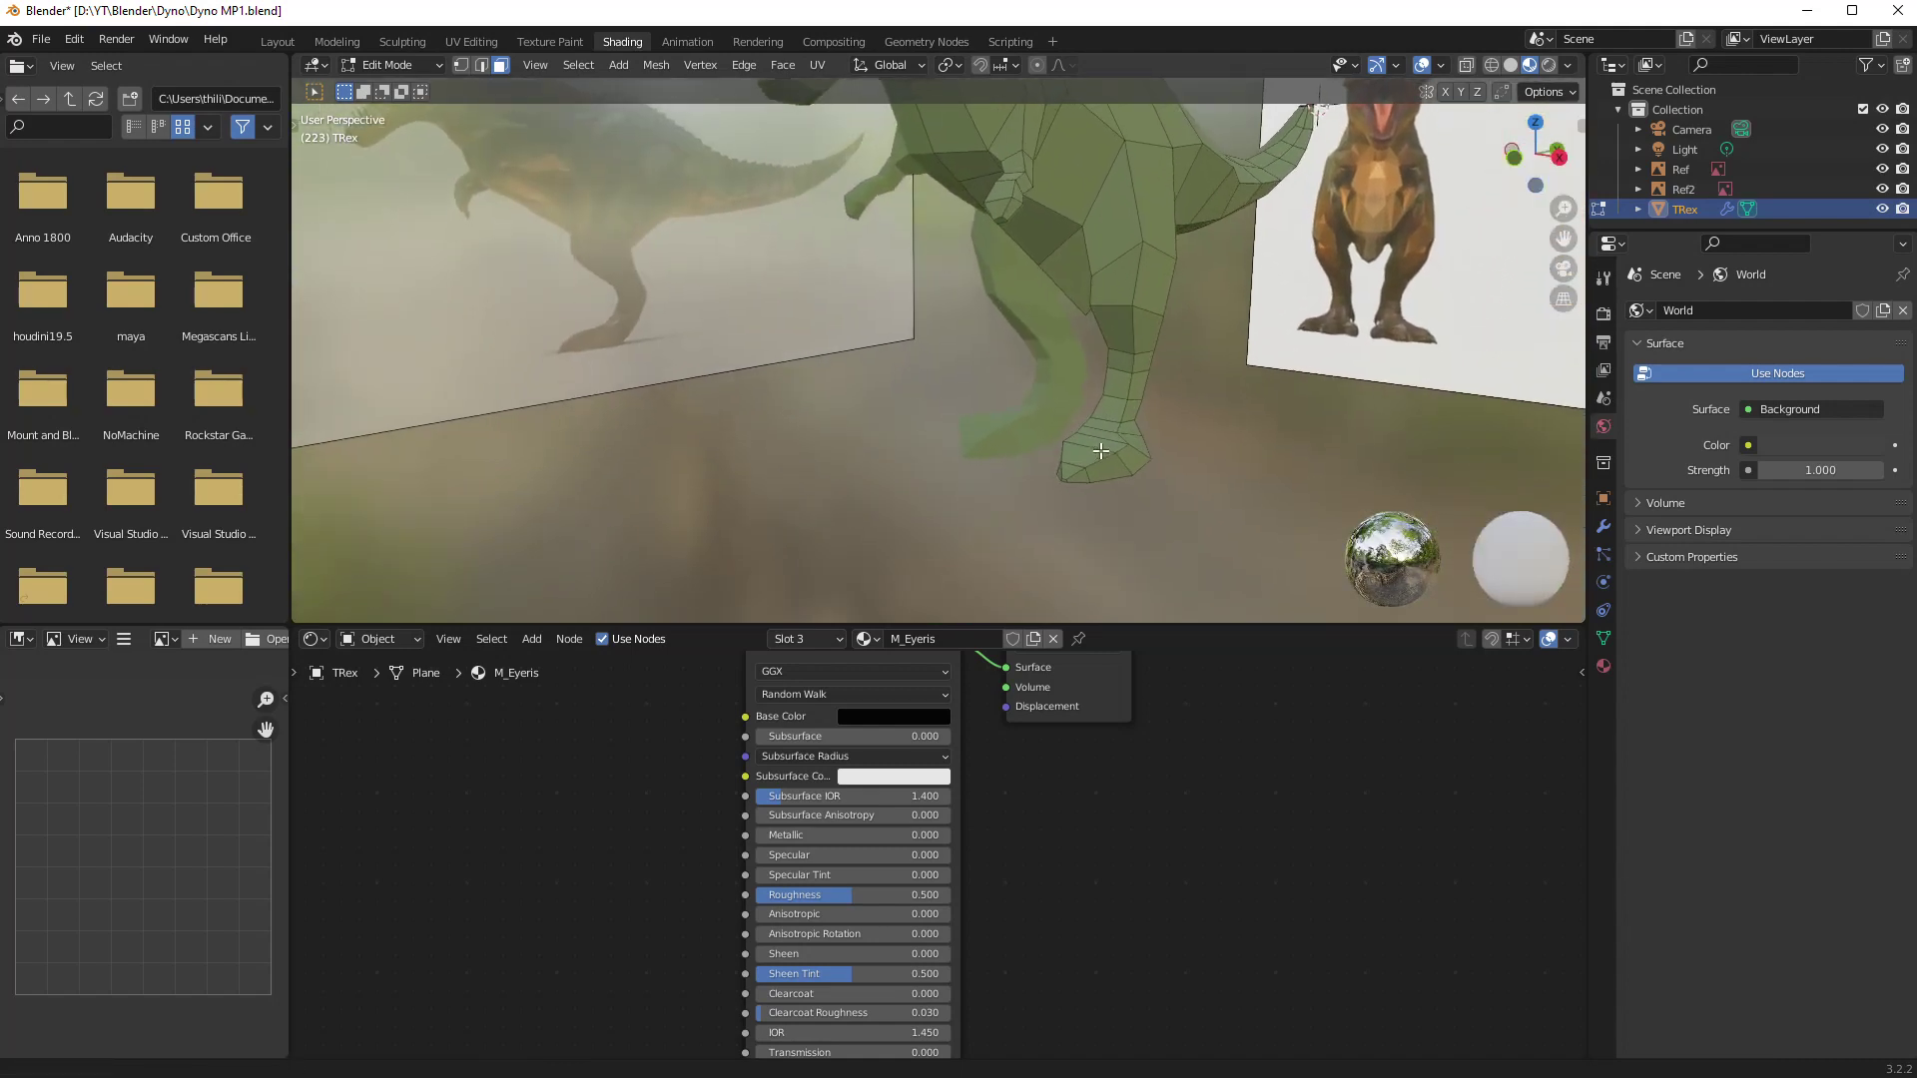
pyautogui.scroll(3, 1101, 451)
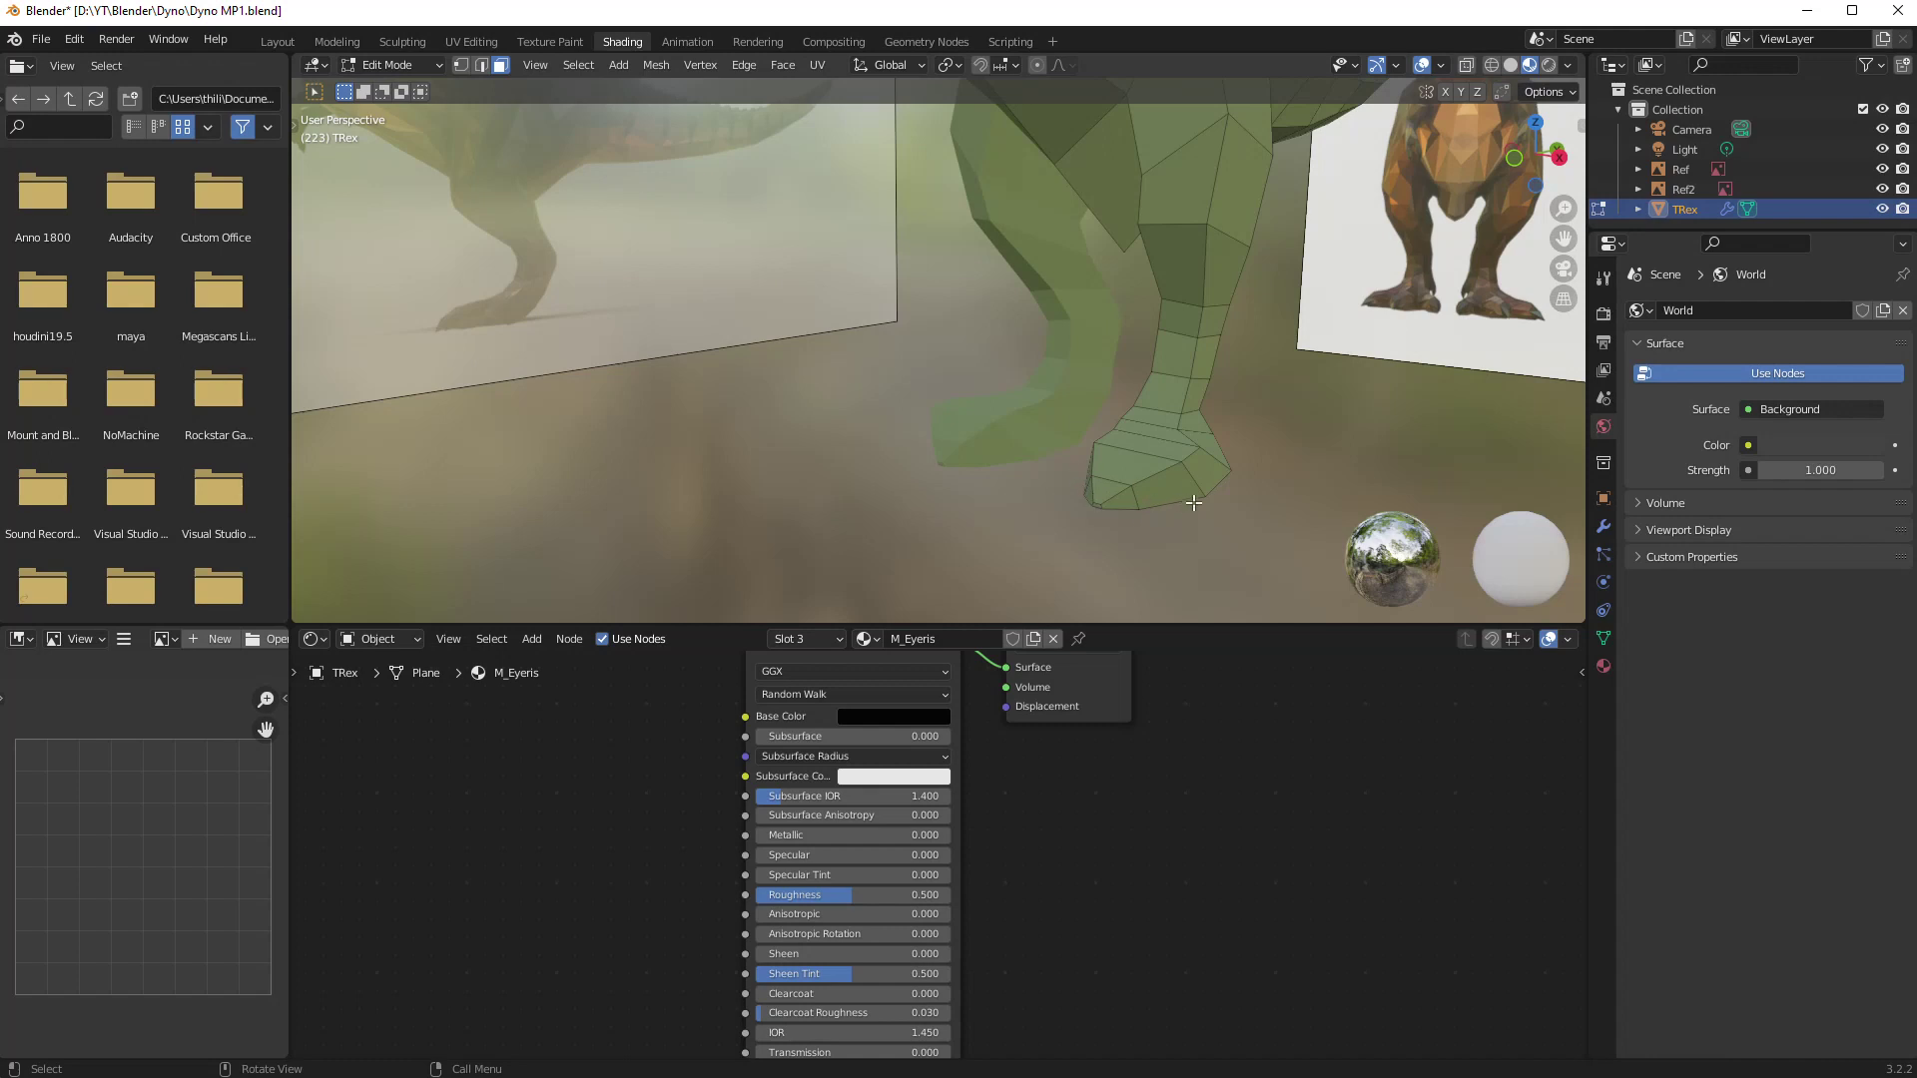
pyautogui.moveTo(1129, 390); pyautogui.dragTo(1087, 377, button='middle')
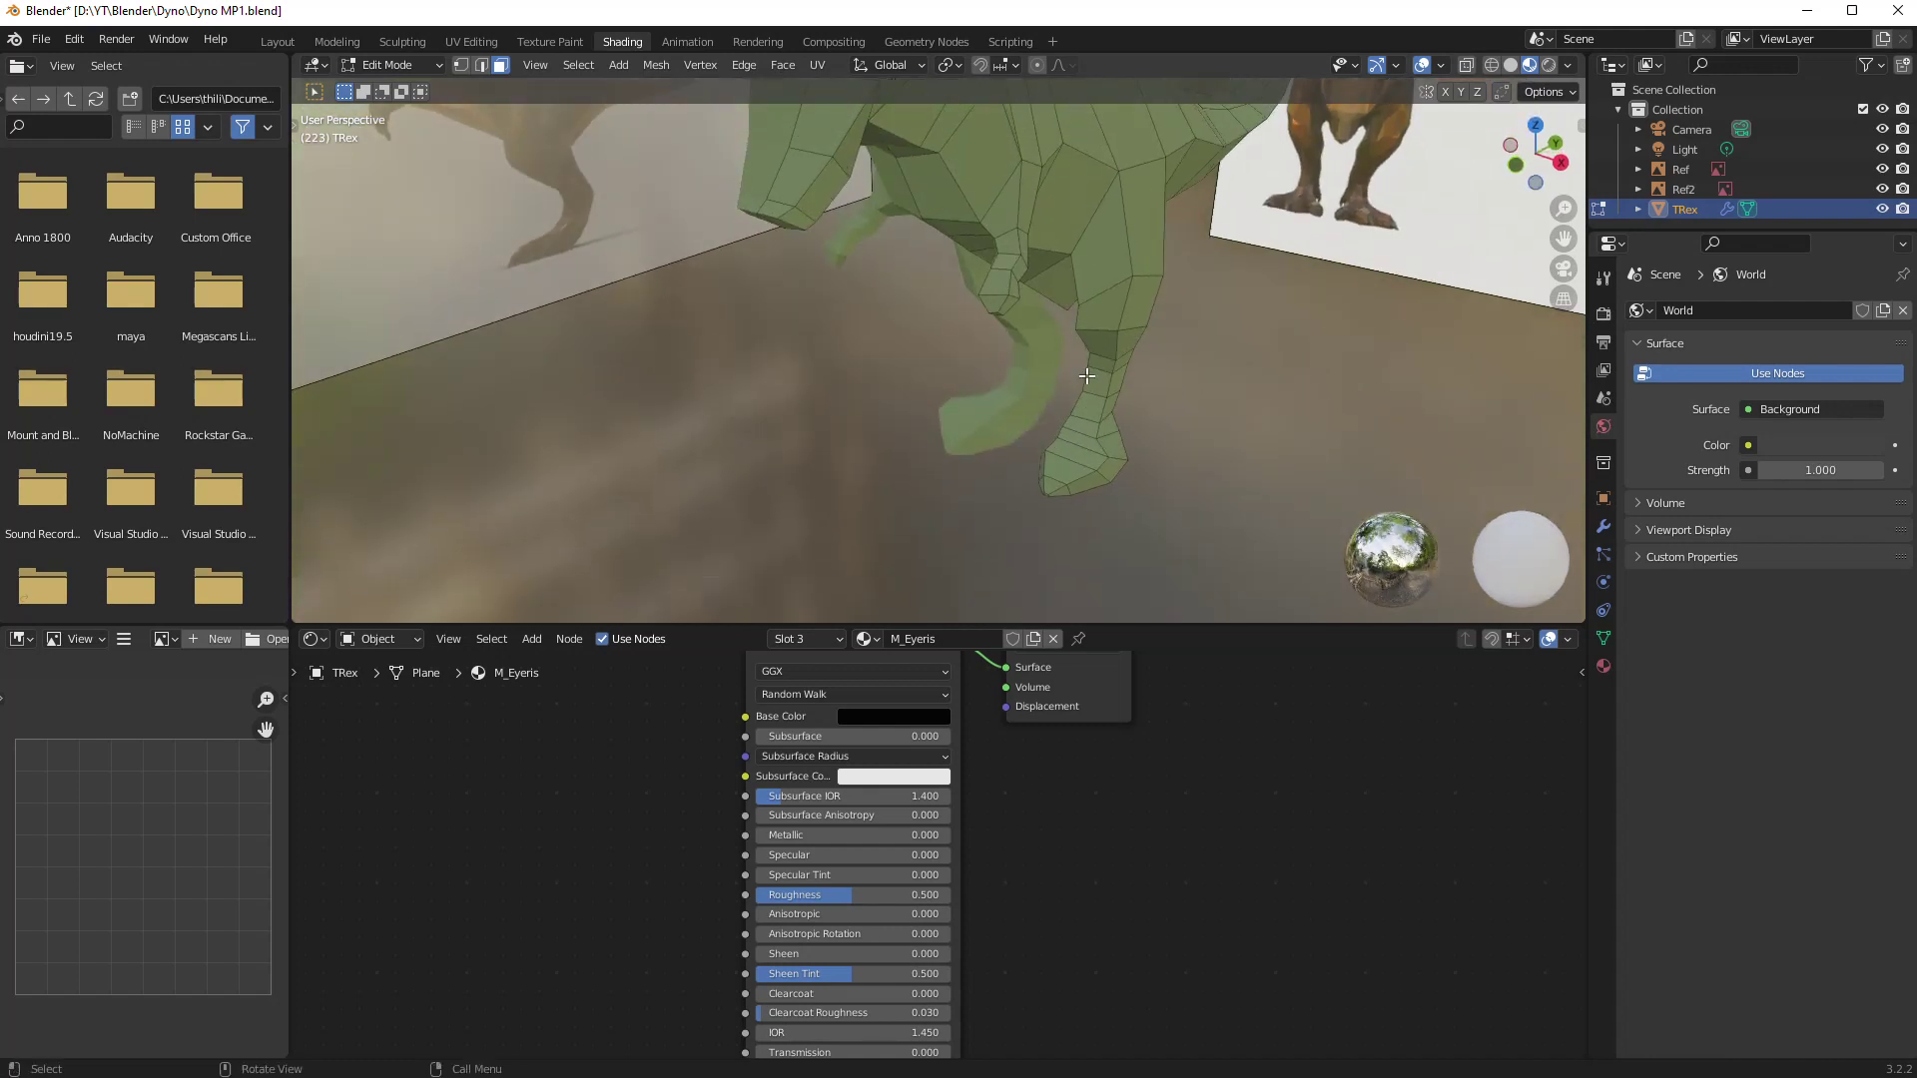
pyautogui.scroll(2, 1102, 485)
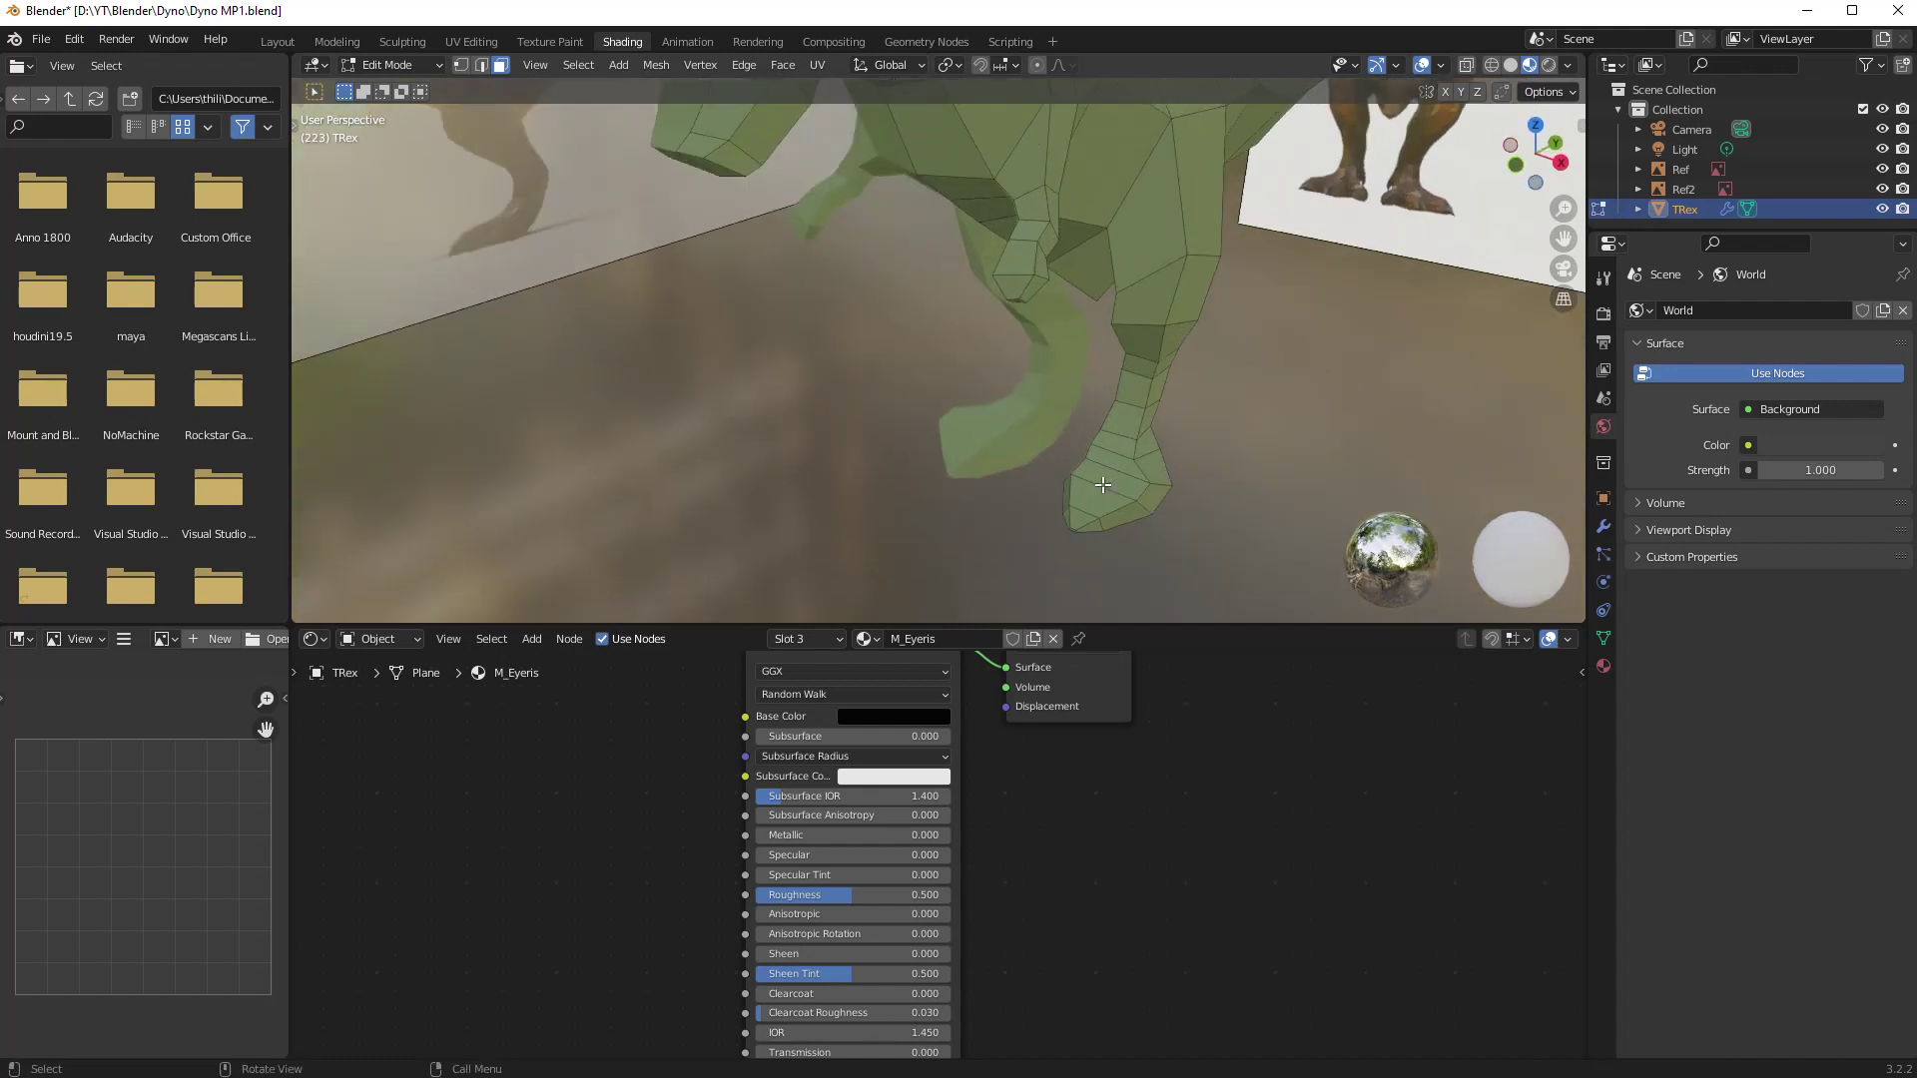
pyautogui.keyDown('shift'); pyautogui.moveTo(1110, 494); pyautogui.dragTo(1011, 375, button='middle'); pyautogui.keyUp('shift')
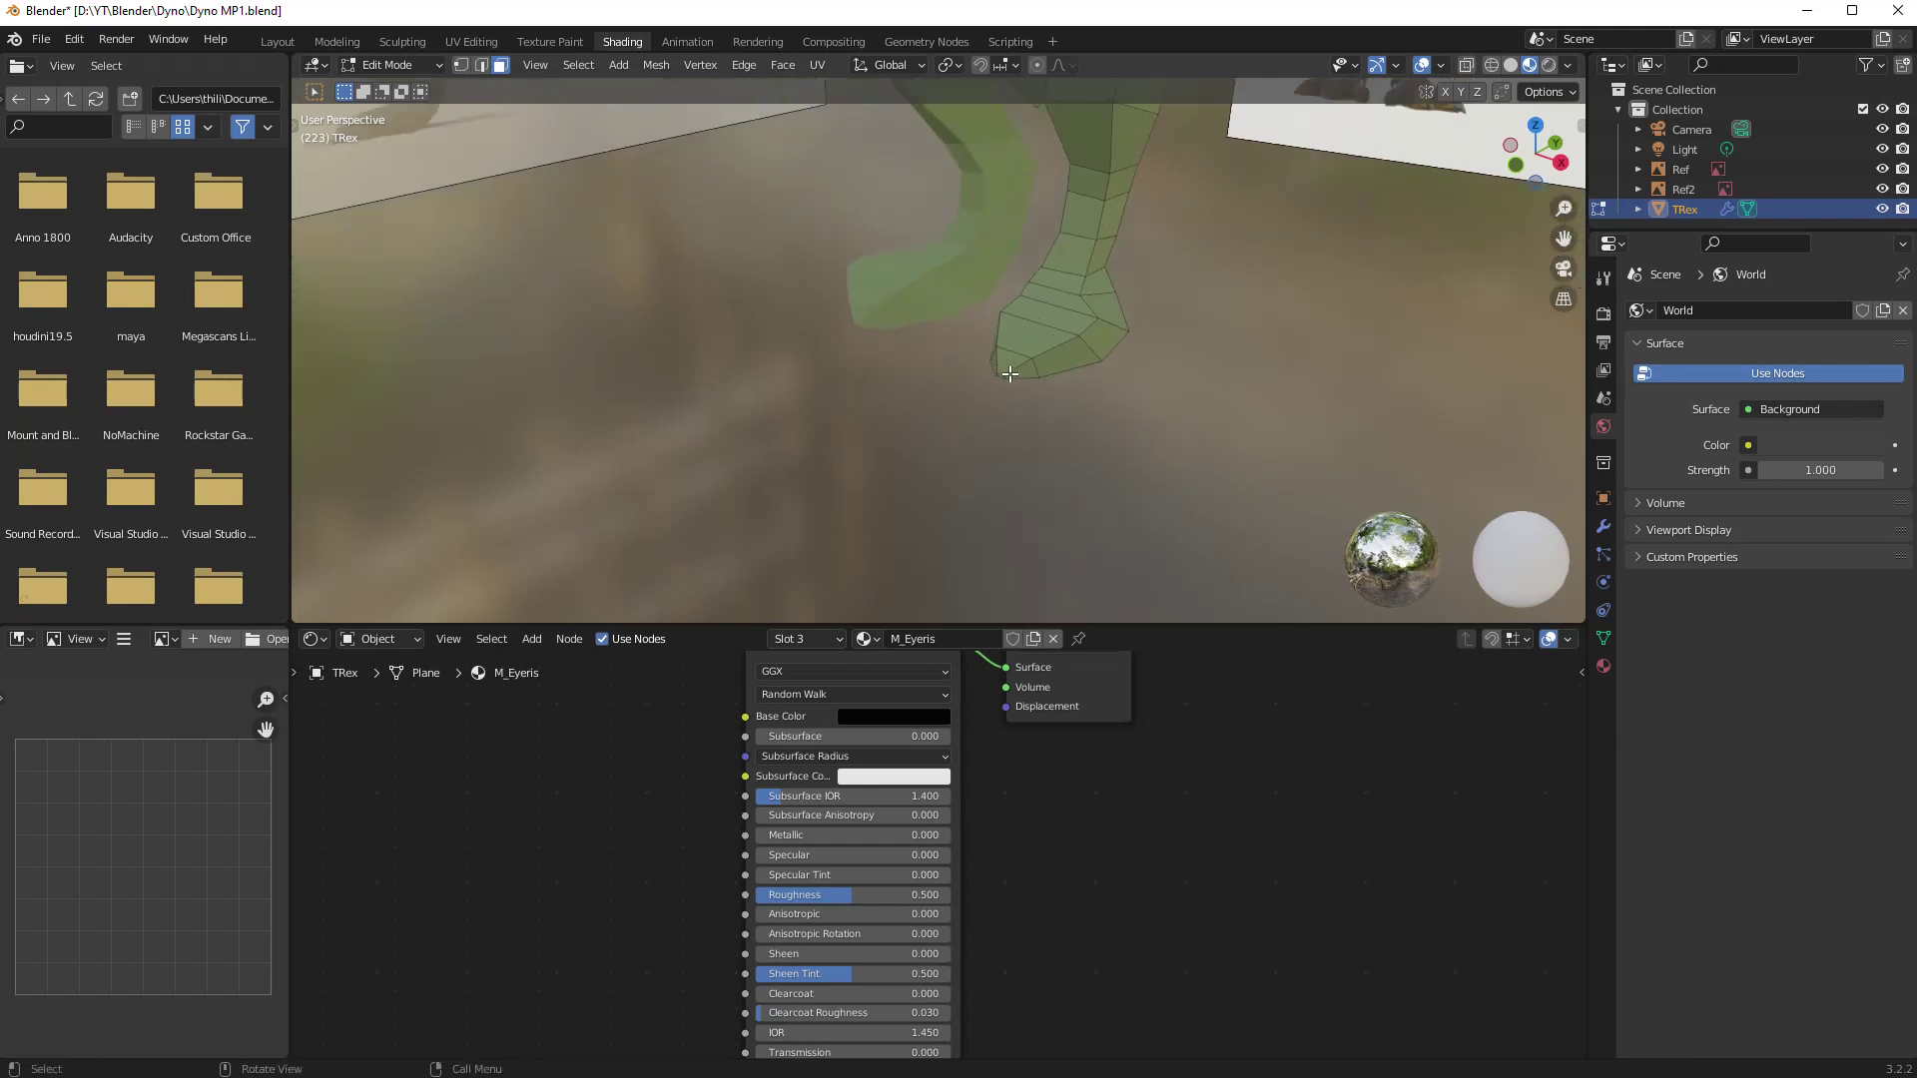
pyautogui.scroll(3, 1028, 399)
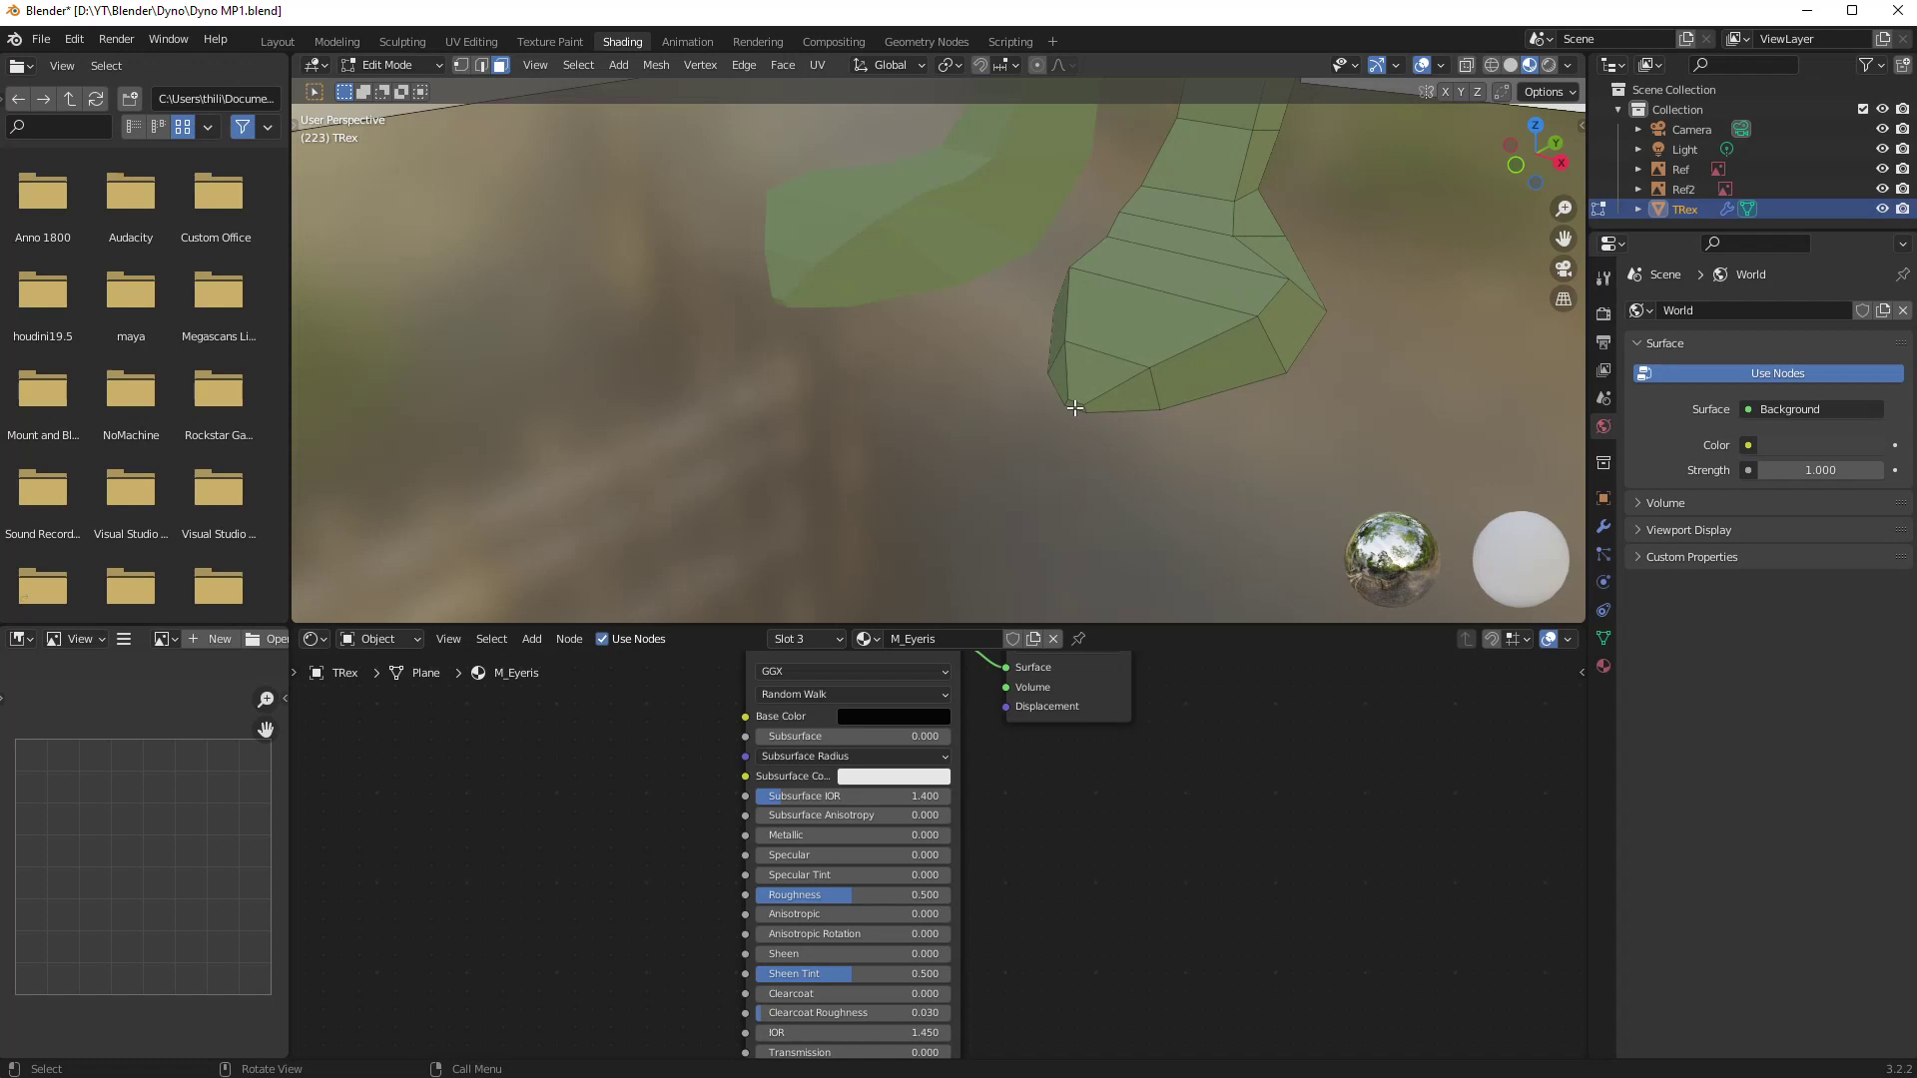
pyautogui.click(1074, 408)
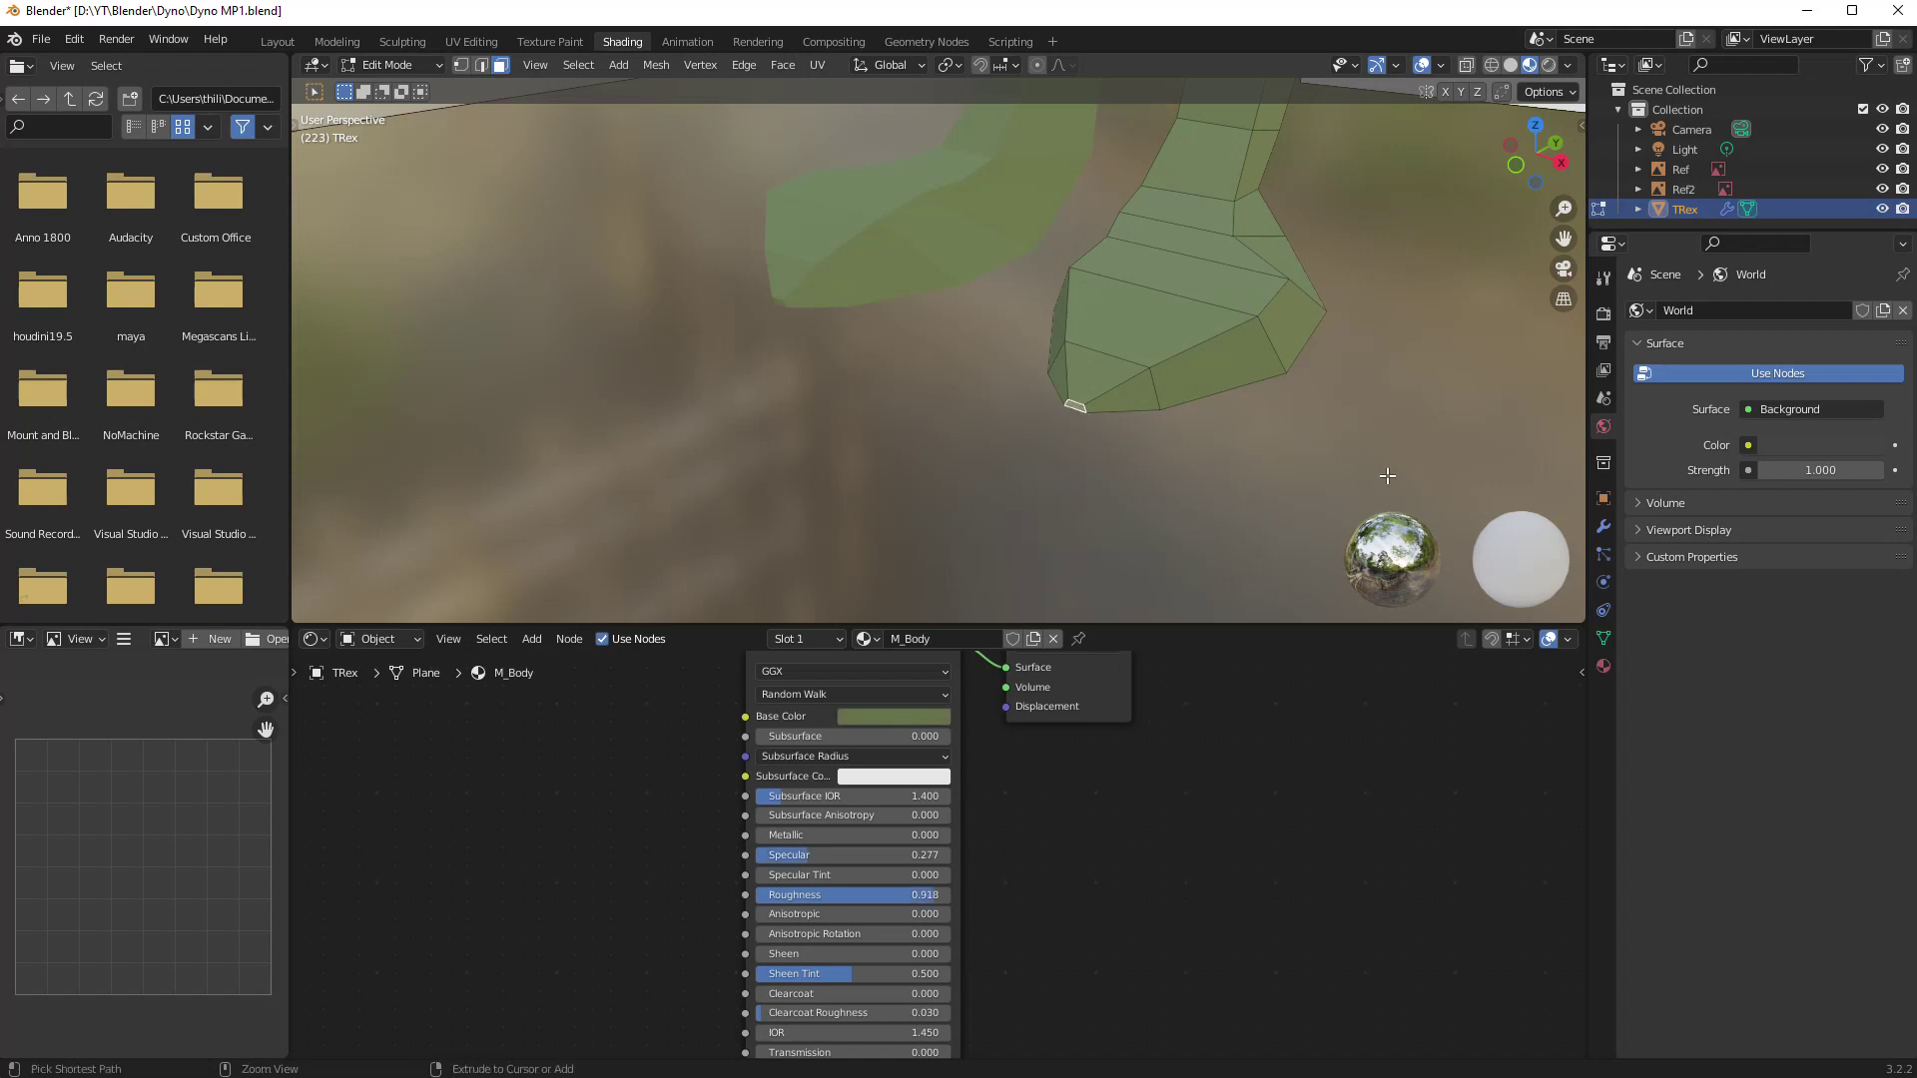
pyautogui.press('ctrl+KP_Add')
pyautogui.moveTo(1387, 476); pyautogui.dragTo(1100, 351, button='middle')
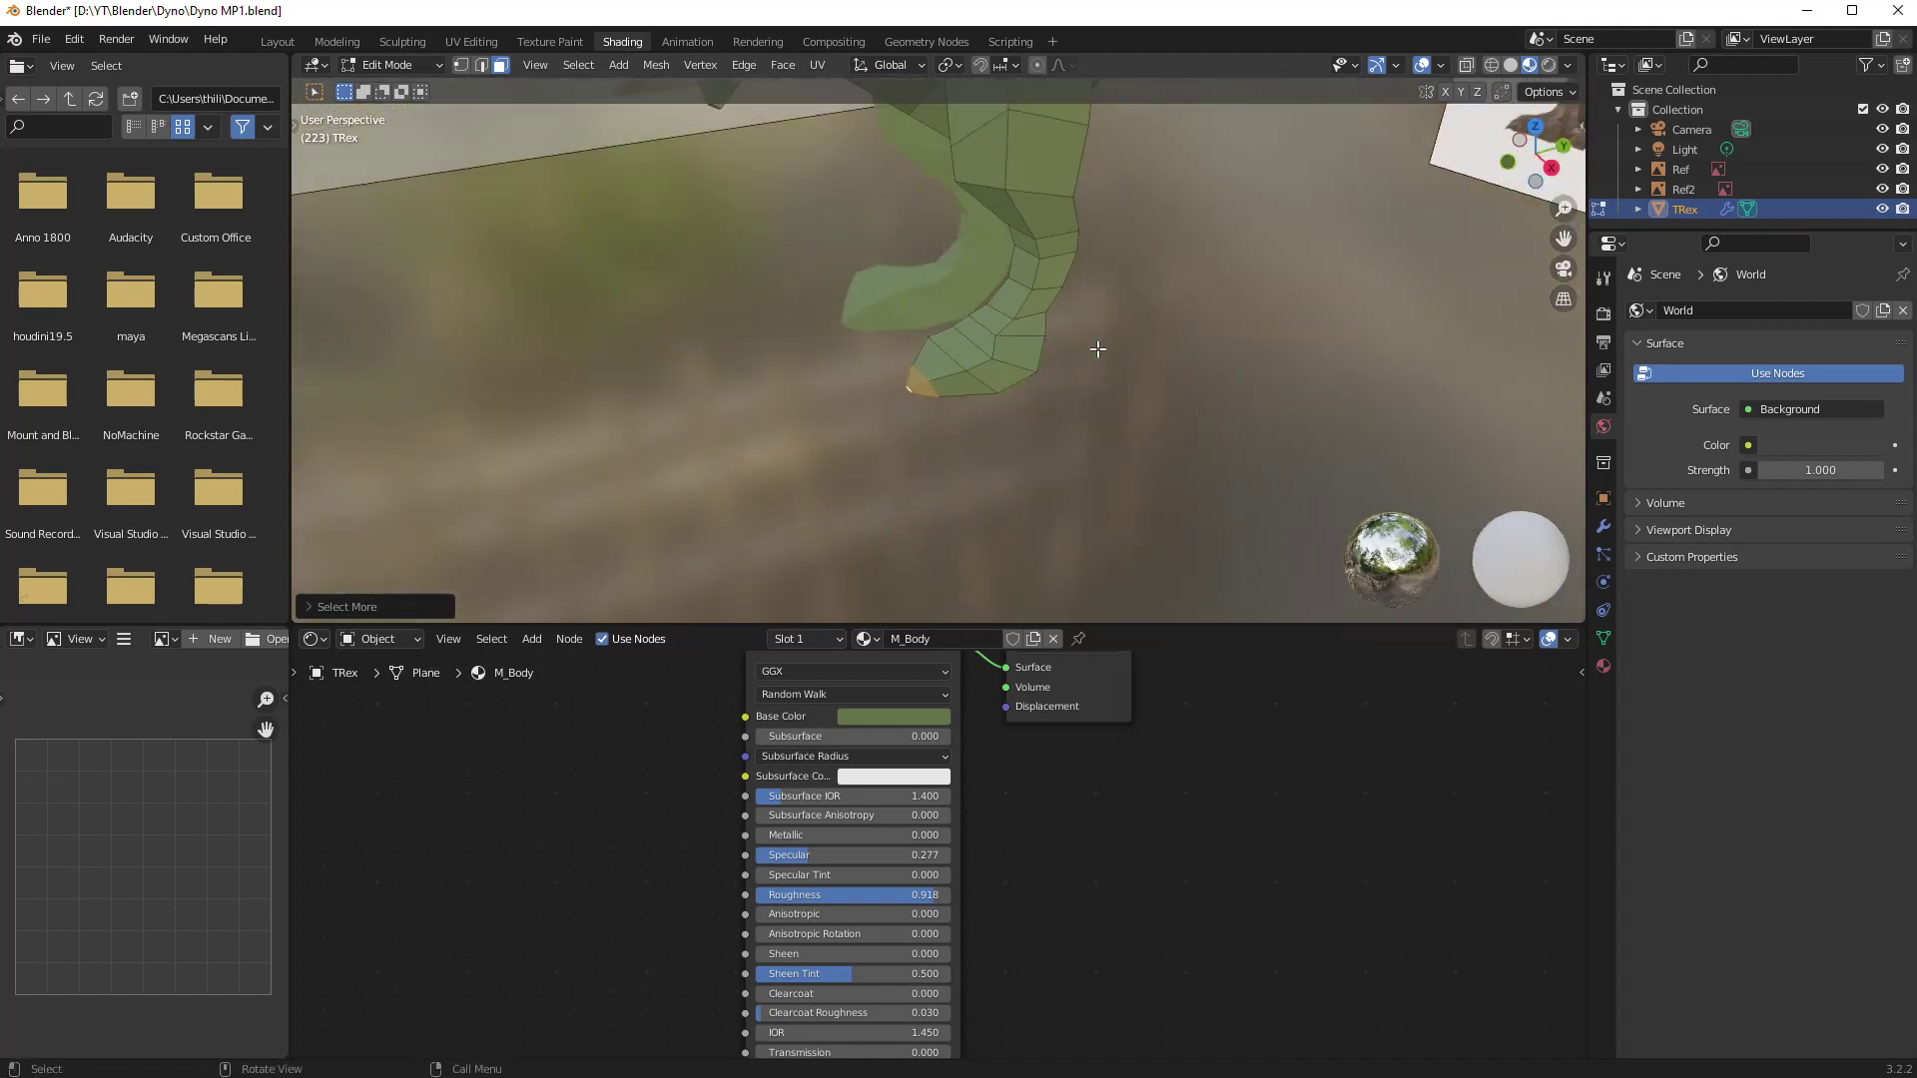
# - Add a fourth material slot, assign the selected foot-tip faces to it, and create a new material named M_Nails in it
pyautogui.click(804, 639)
pyautogui.moveTo(811, 520); pyautogui.dragTo(839, 470, button='middle')
pyautogui.click(813, 639)
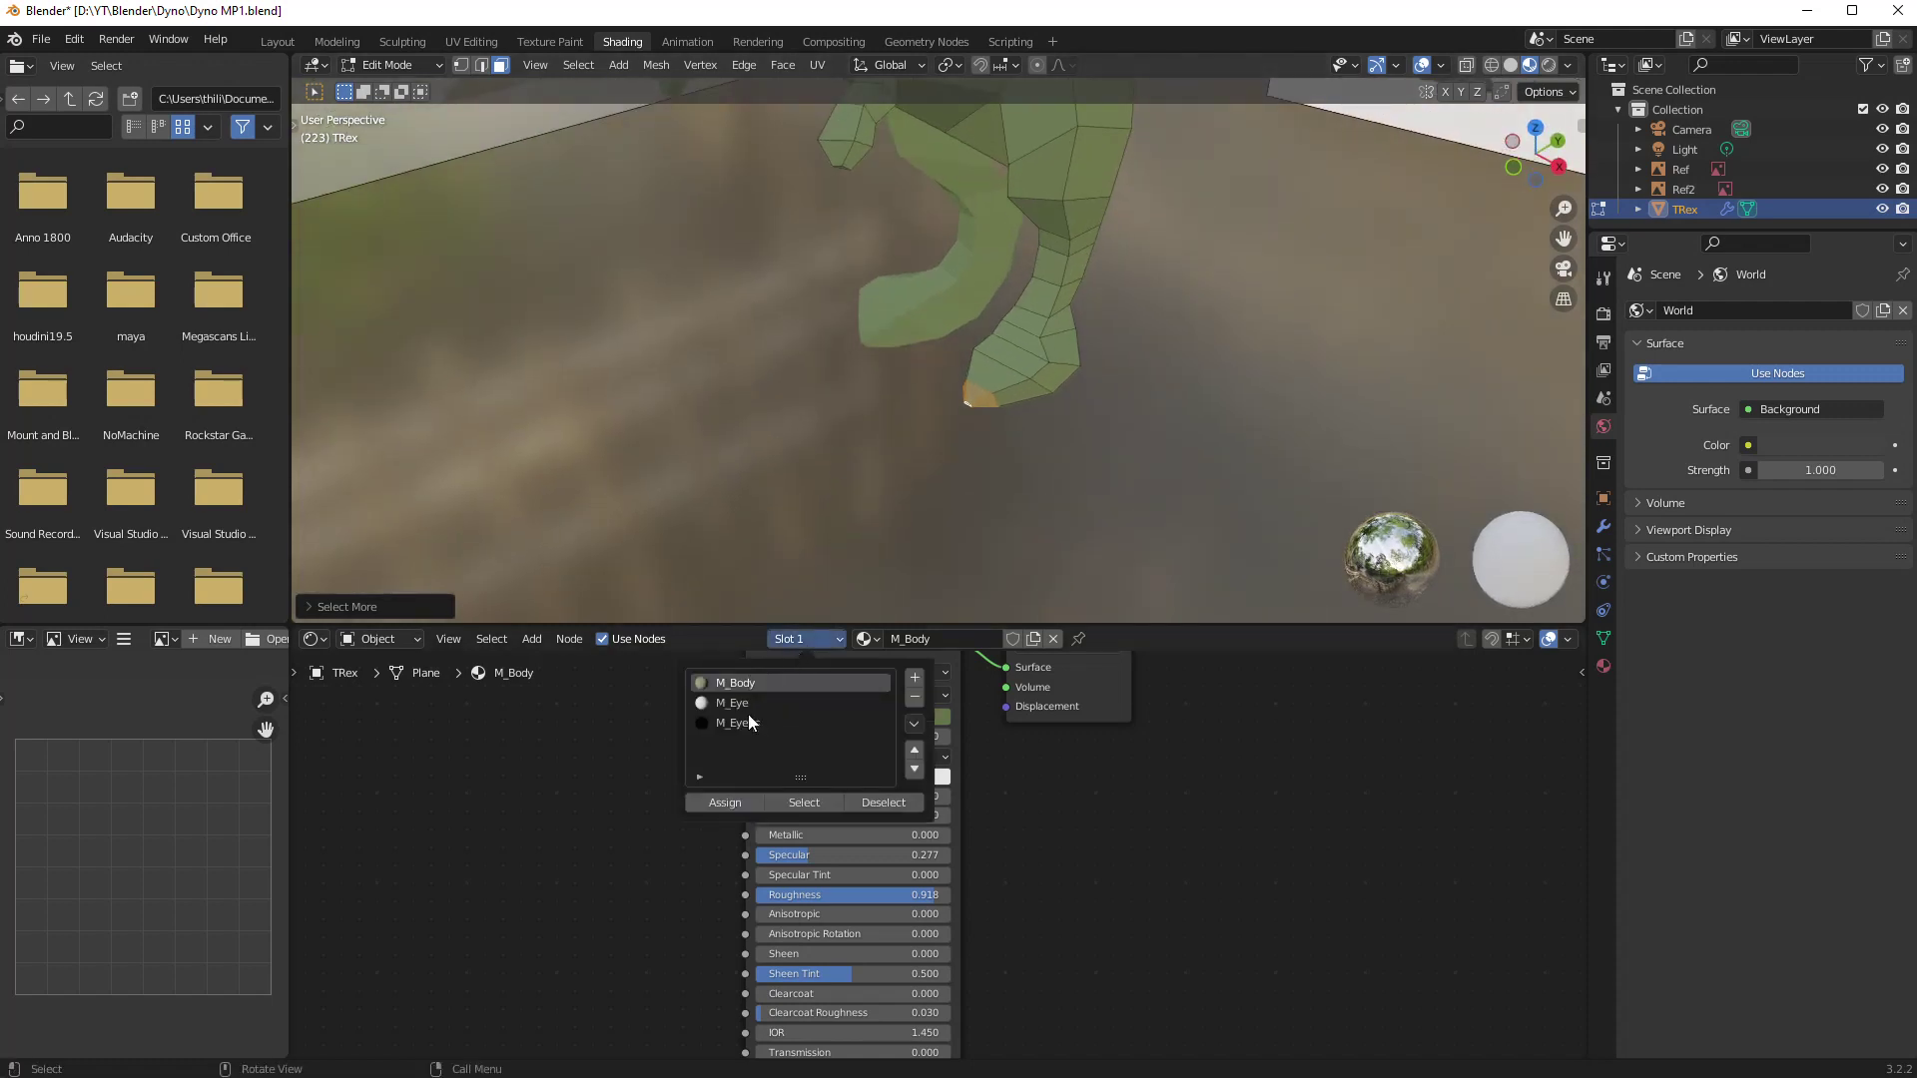
pyautogui.click(915, 681)
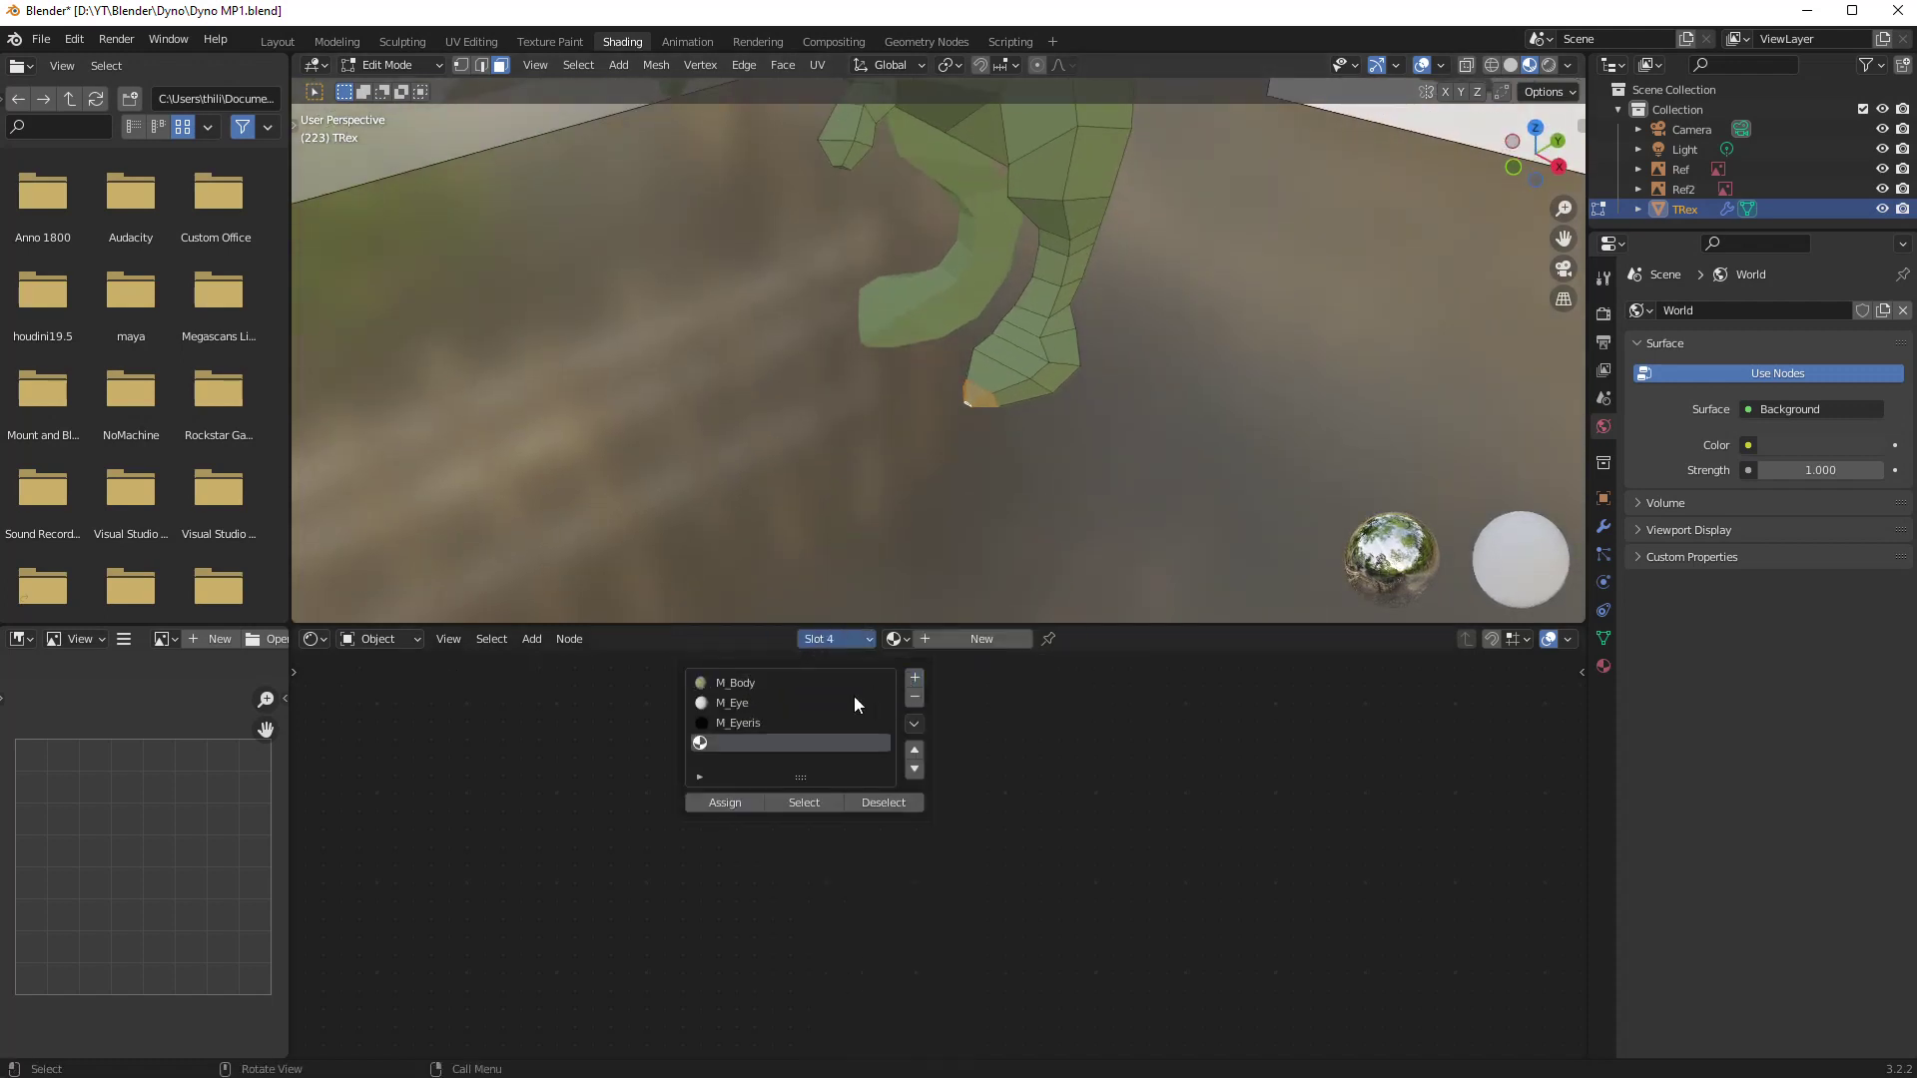
pyautogui.click(723, 800)
pyautogui.click(978, 639)
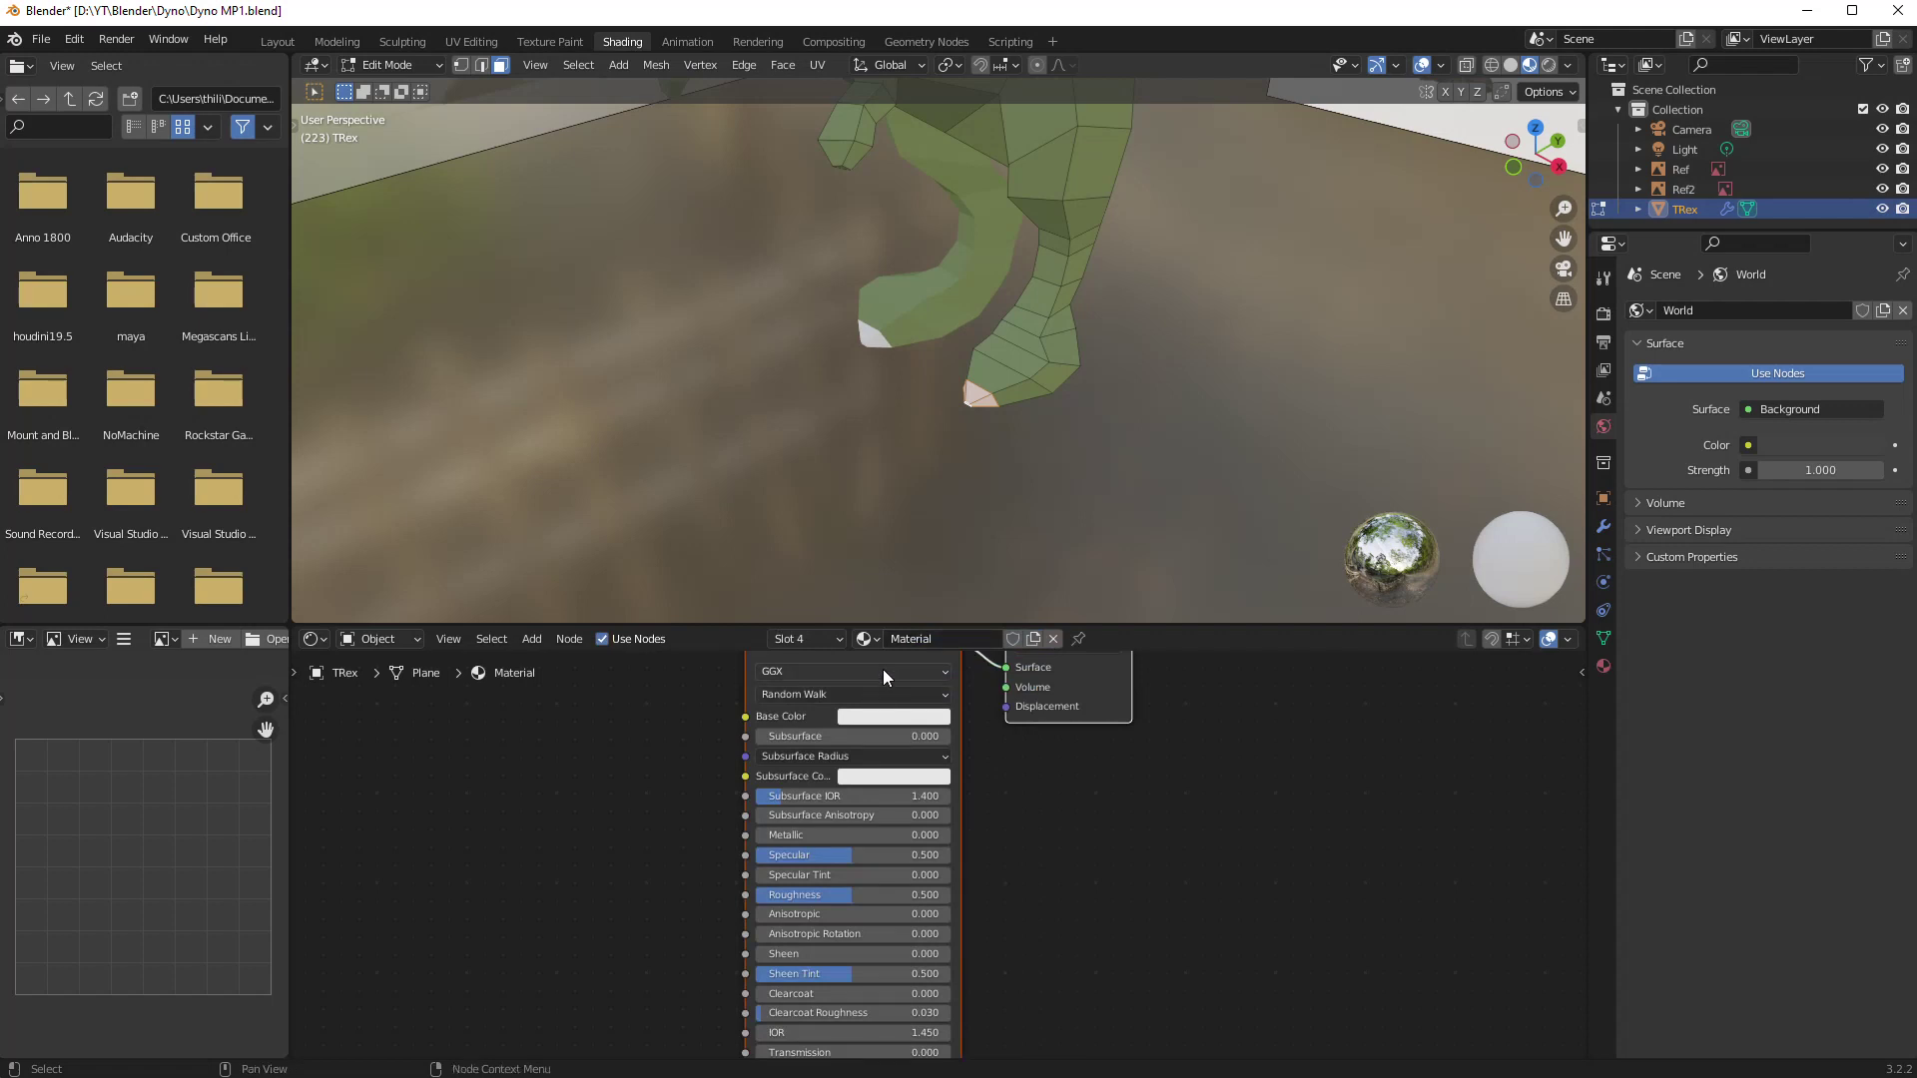
pyautogui.write('M')
# - Set the base color of M_Nails to a fully saturated bright red
pyautogui.click(849, 715)
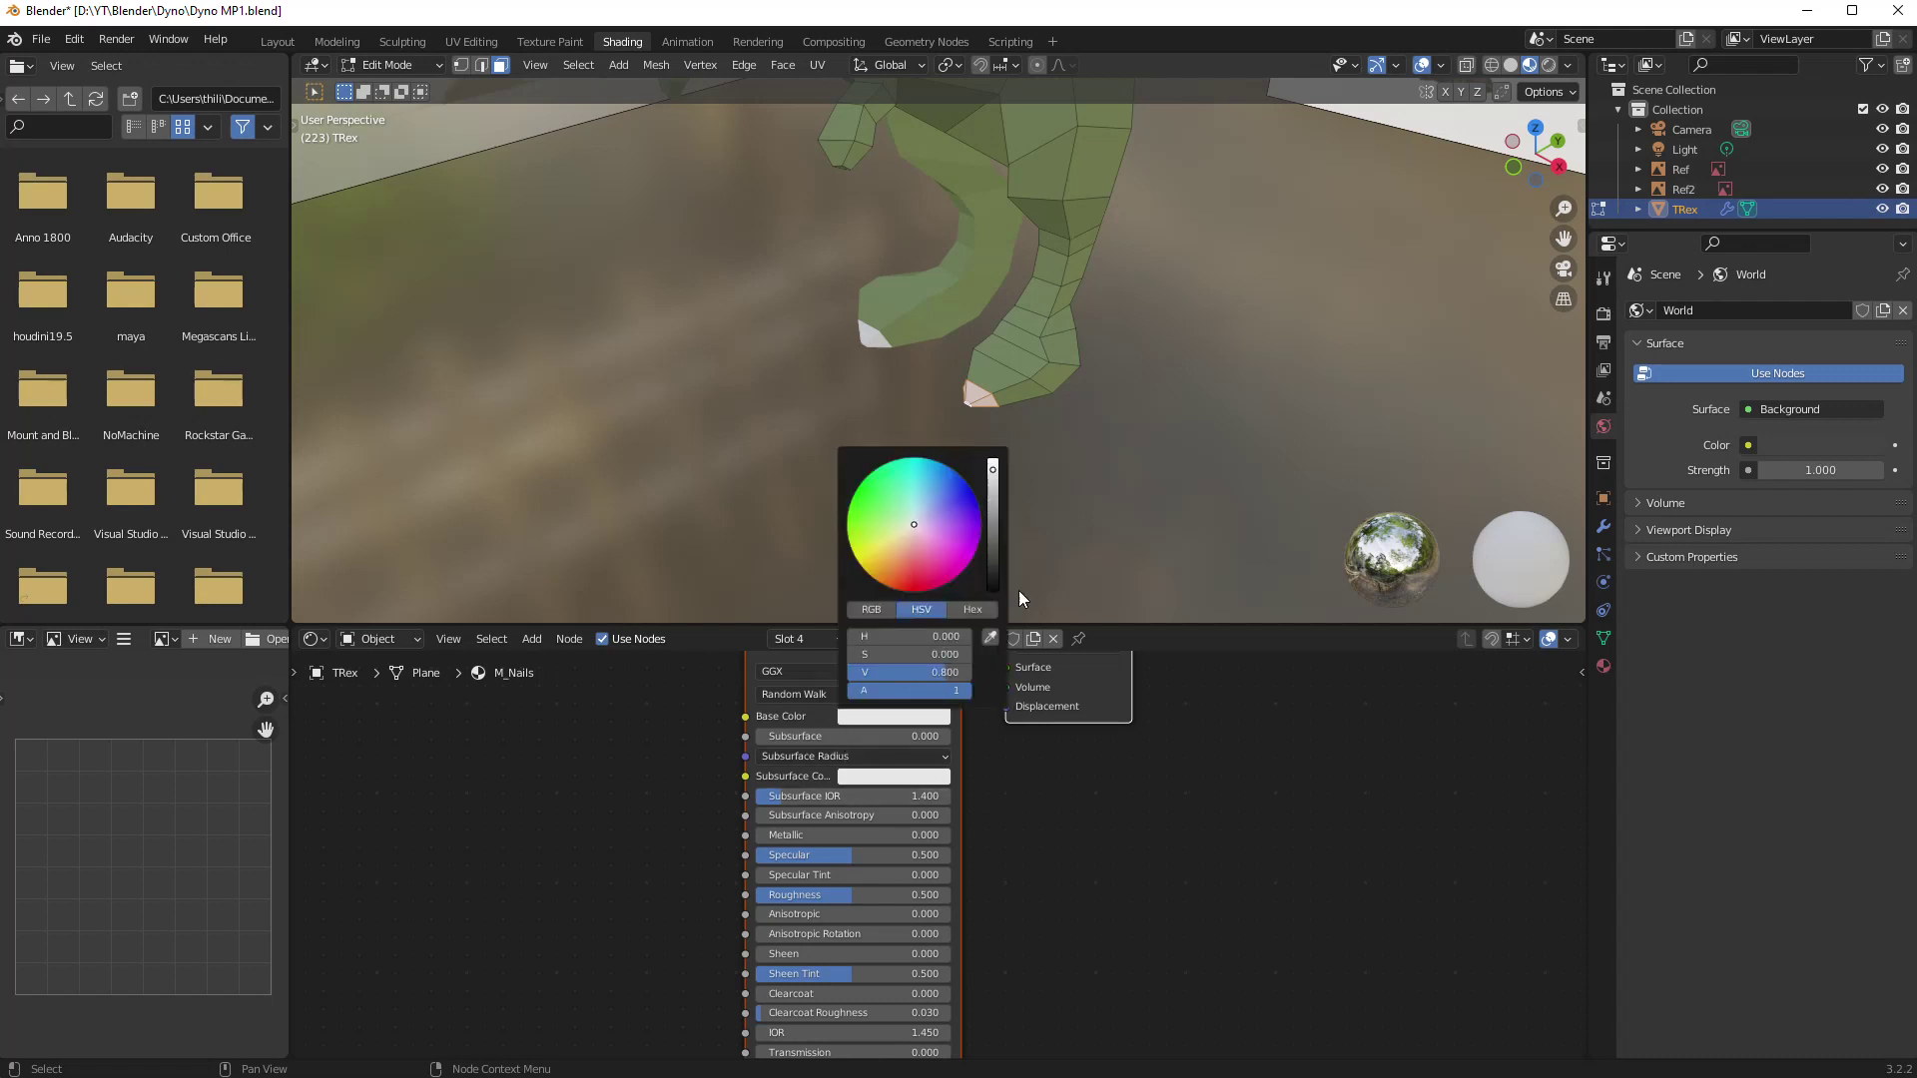
pyautogui.click(995, 573)
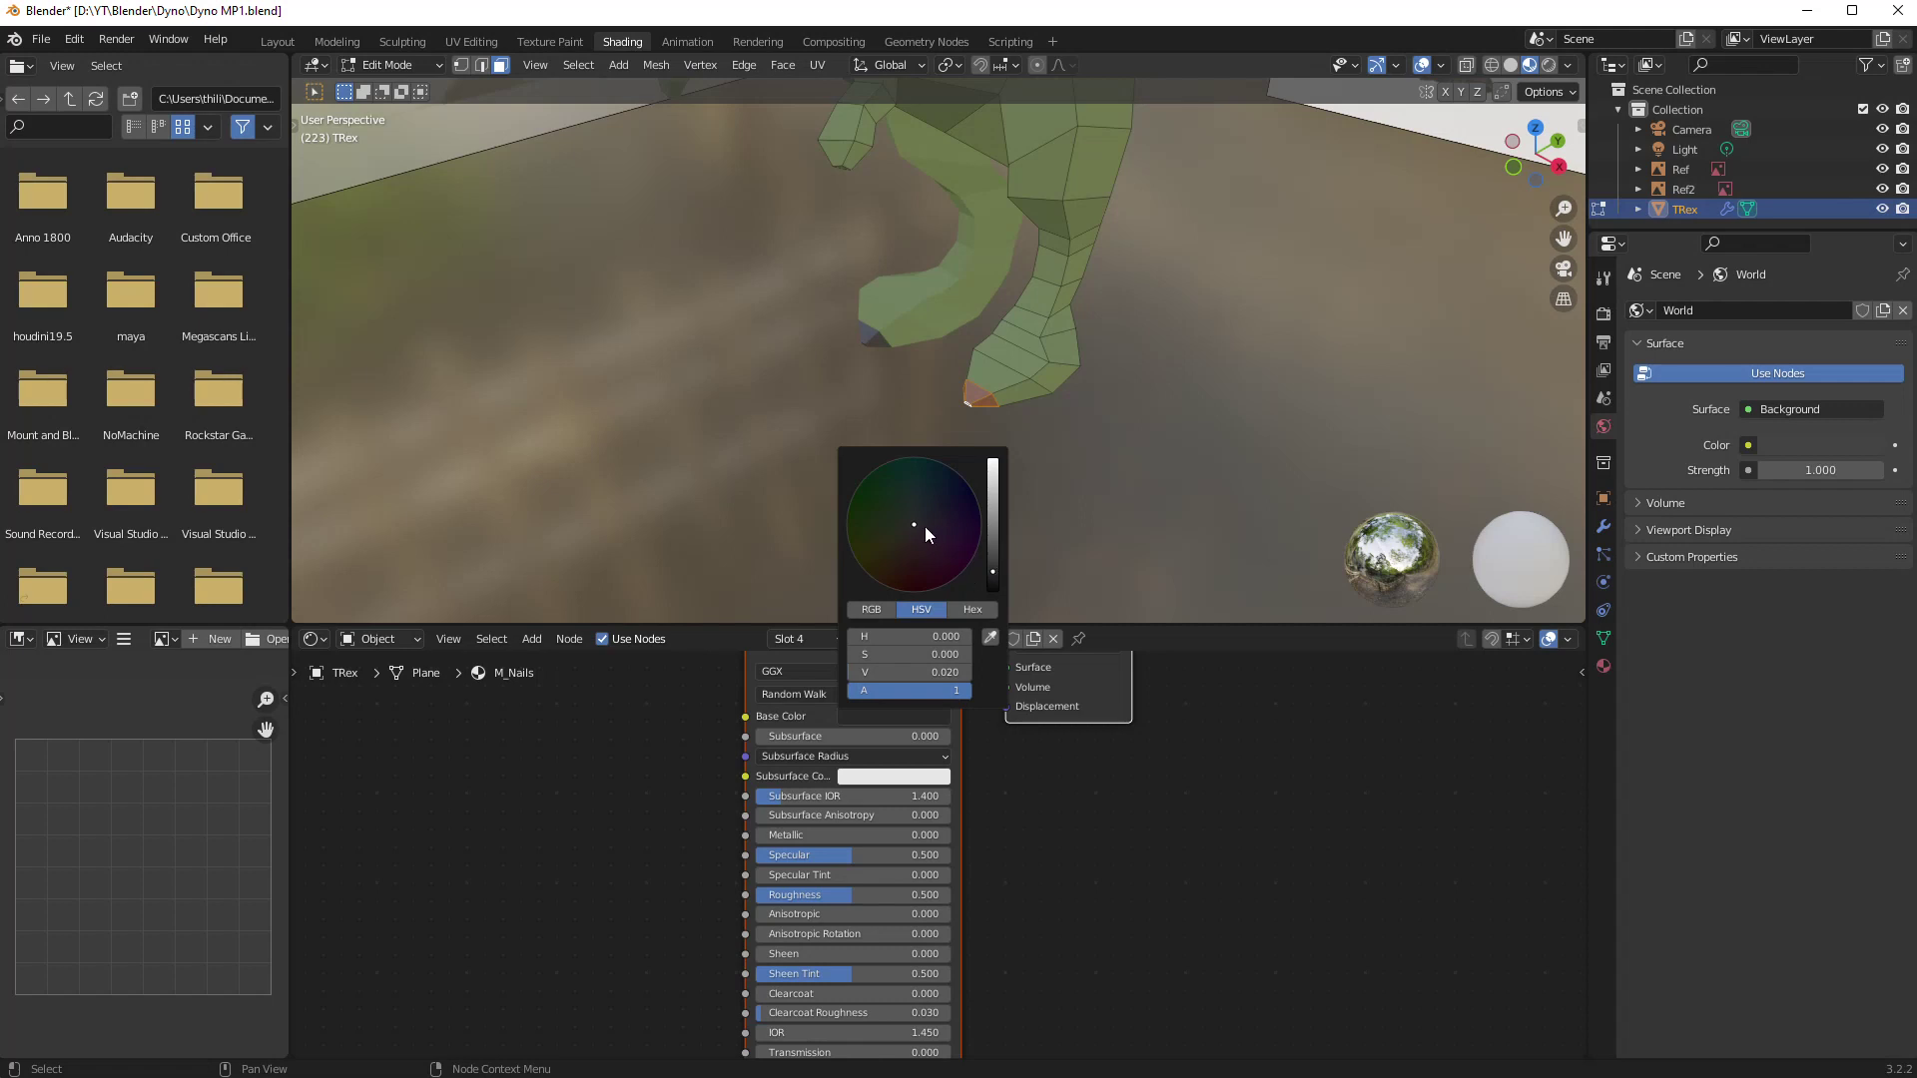
pyautogui.moveTo(994, 577); pyautogui.dragTo(992, 461)
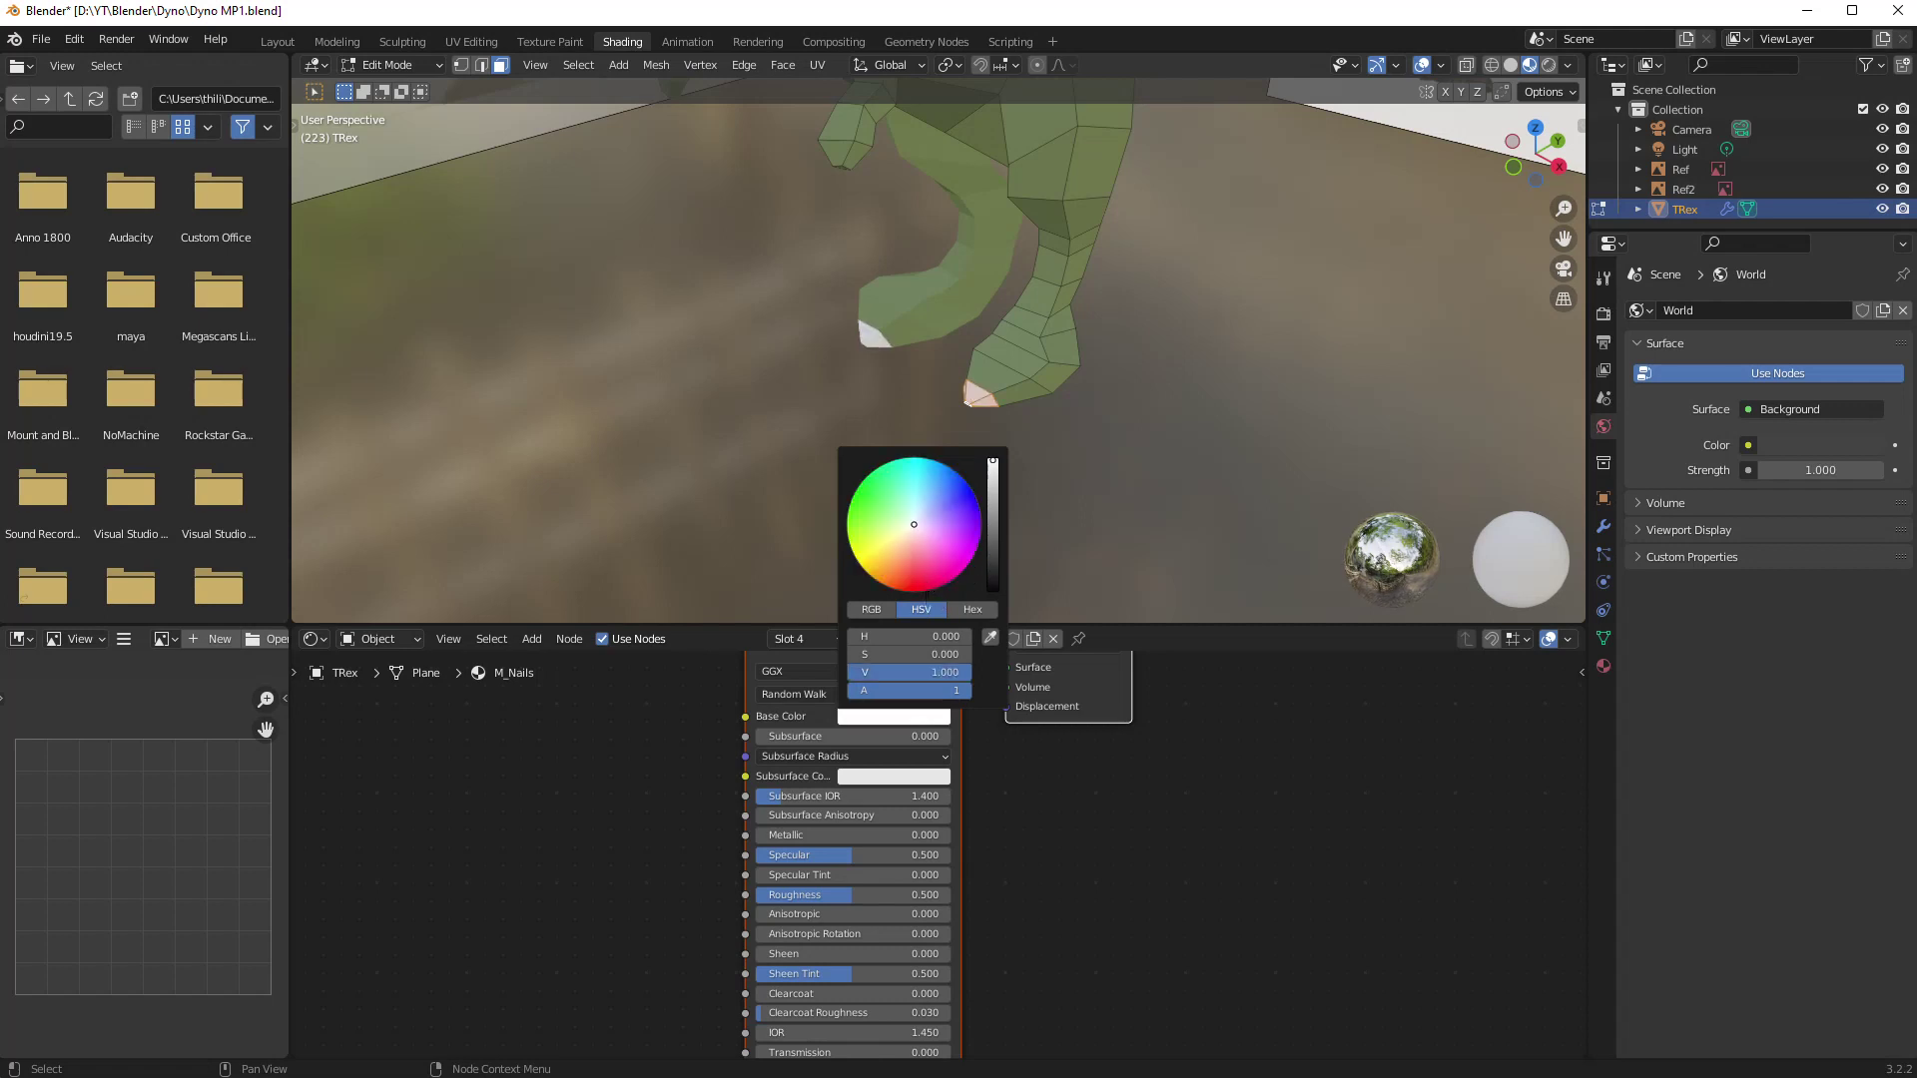
pyautogui.click(926, 575)
pyautogui.moveTo(919, 576); pyautogui.dragTo(923, 591)
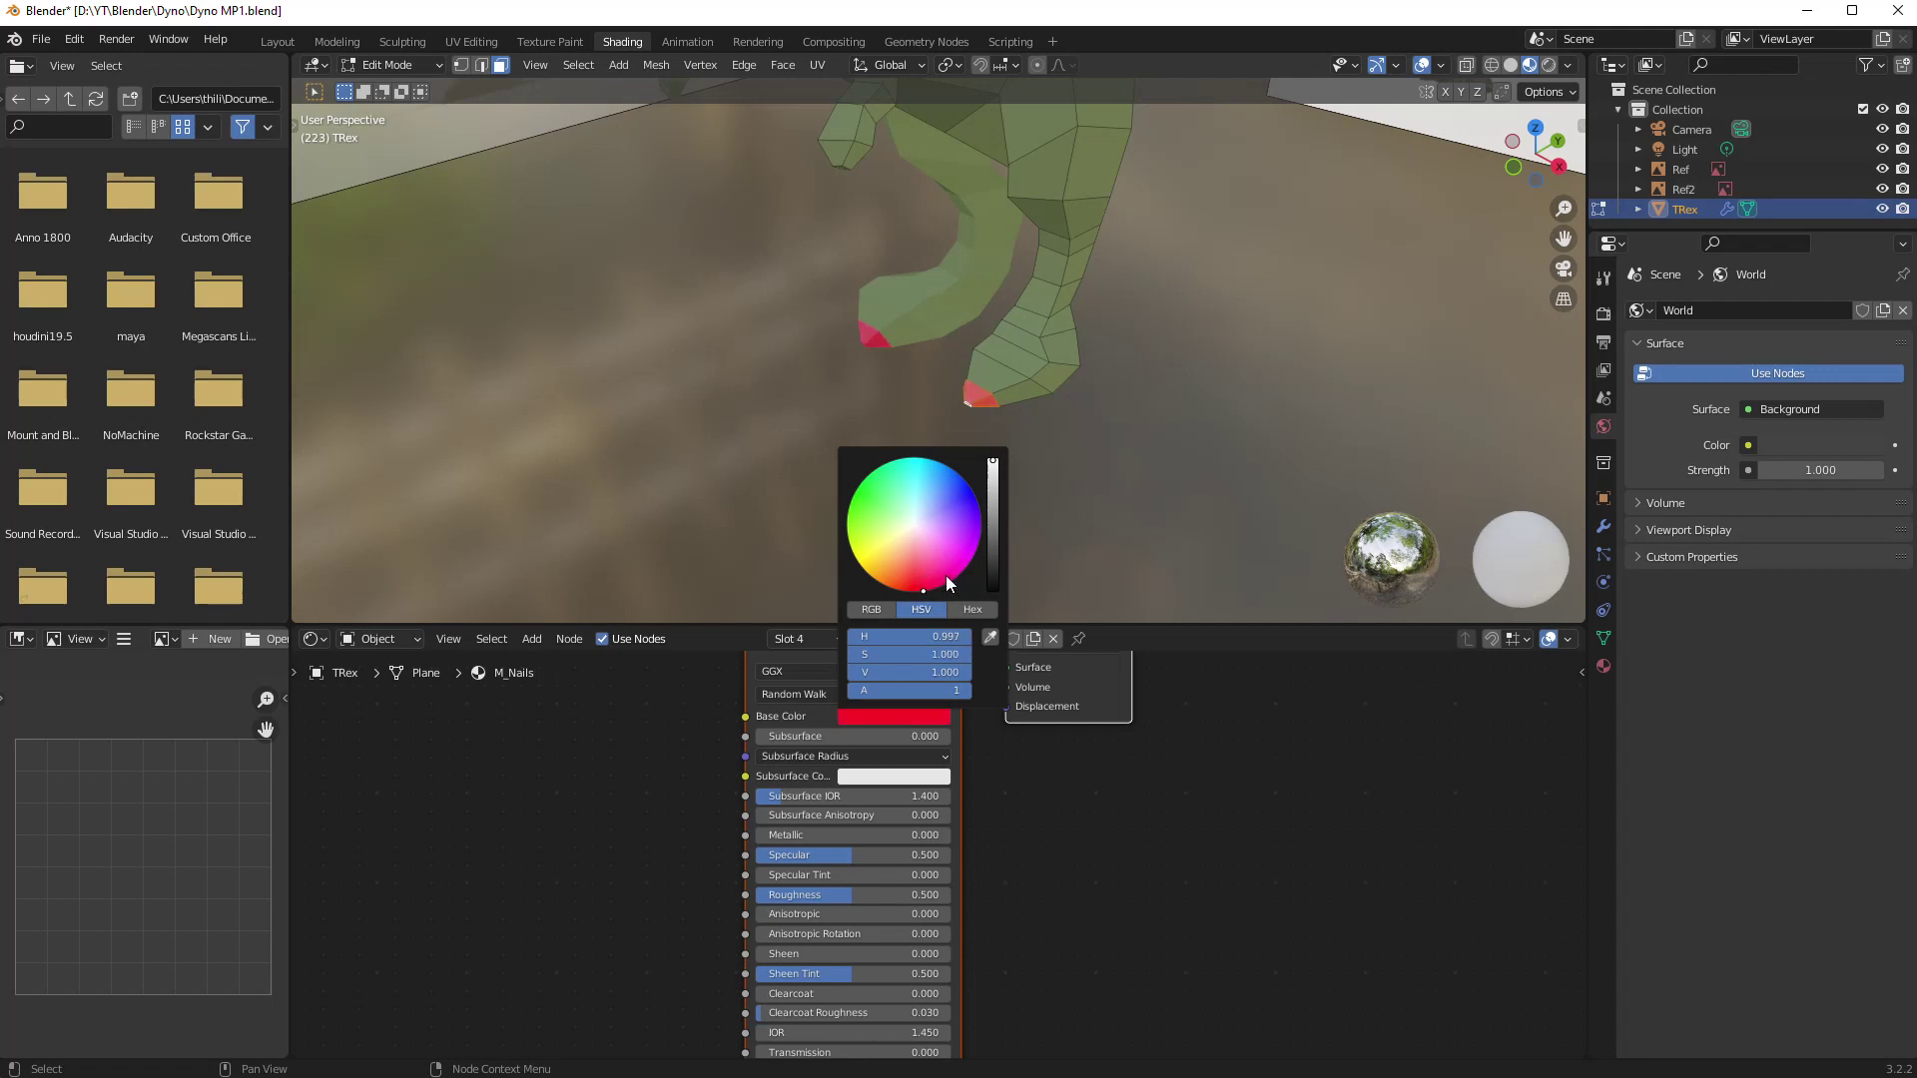
pyautogui.moveTo(1086, 462); pyautogui.dragTo(1059, 441, button='middle')
pyautogui.click(890, 716)
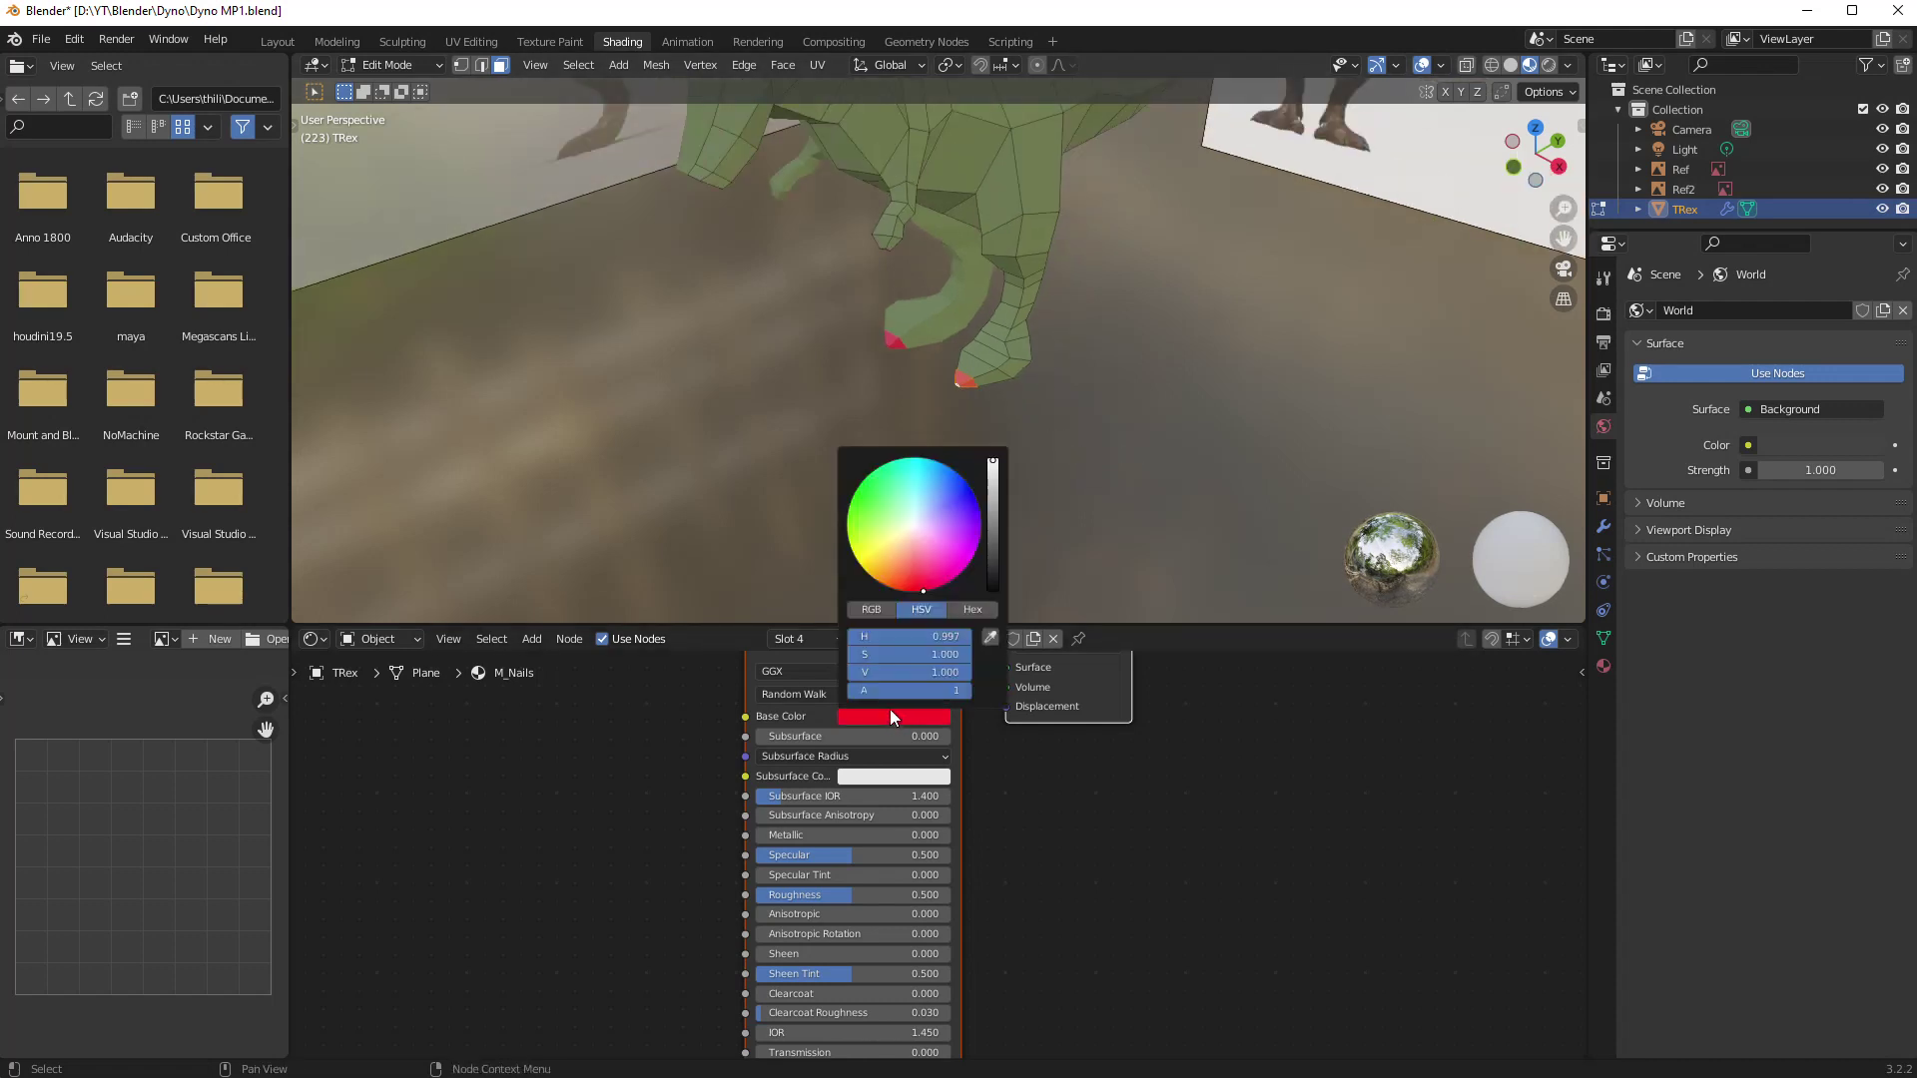
pyautogui.moveTo(1104, 458); pyautogui.dragTo(901, 354, button='middle')
pyautogui.scroll(3, 901, 353)
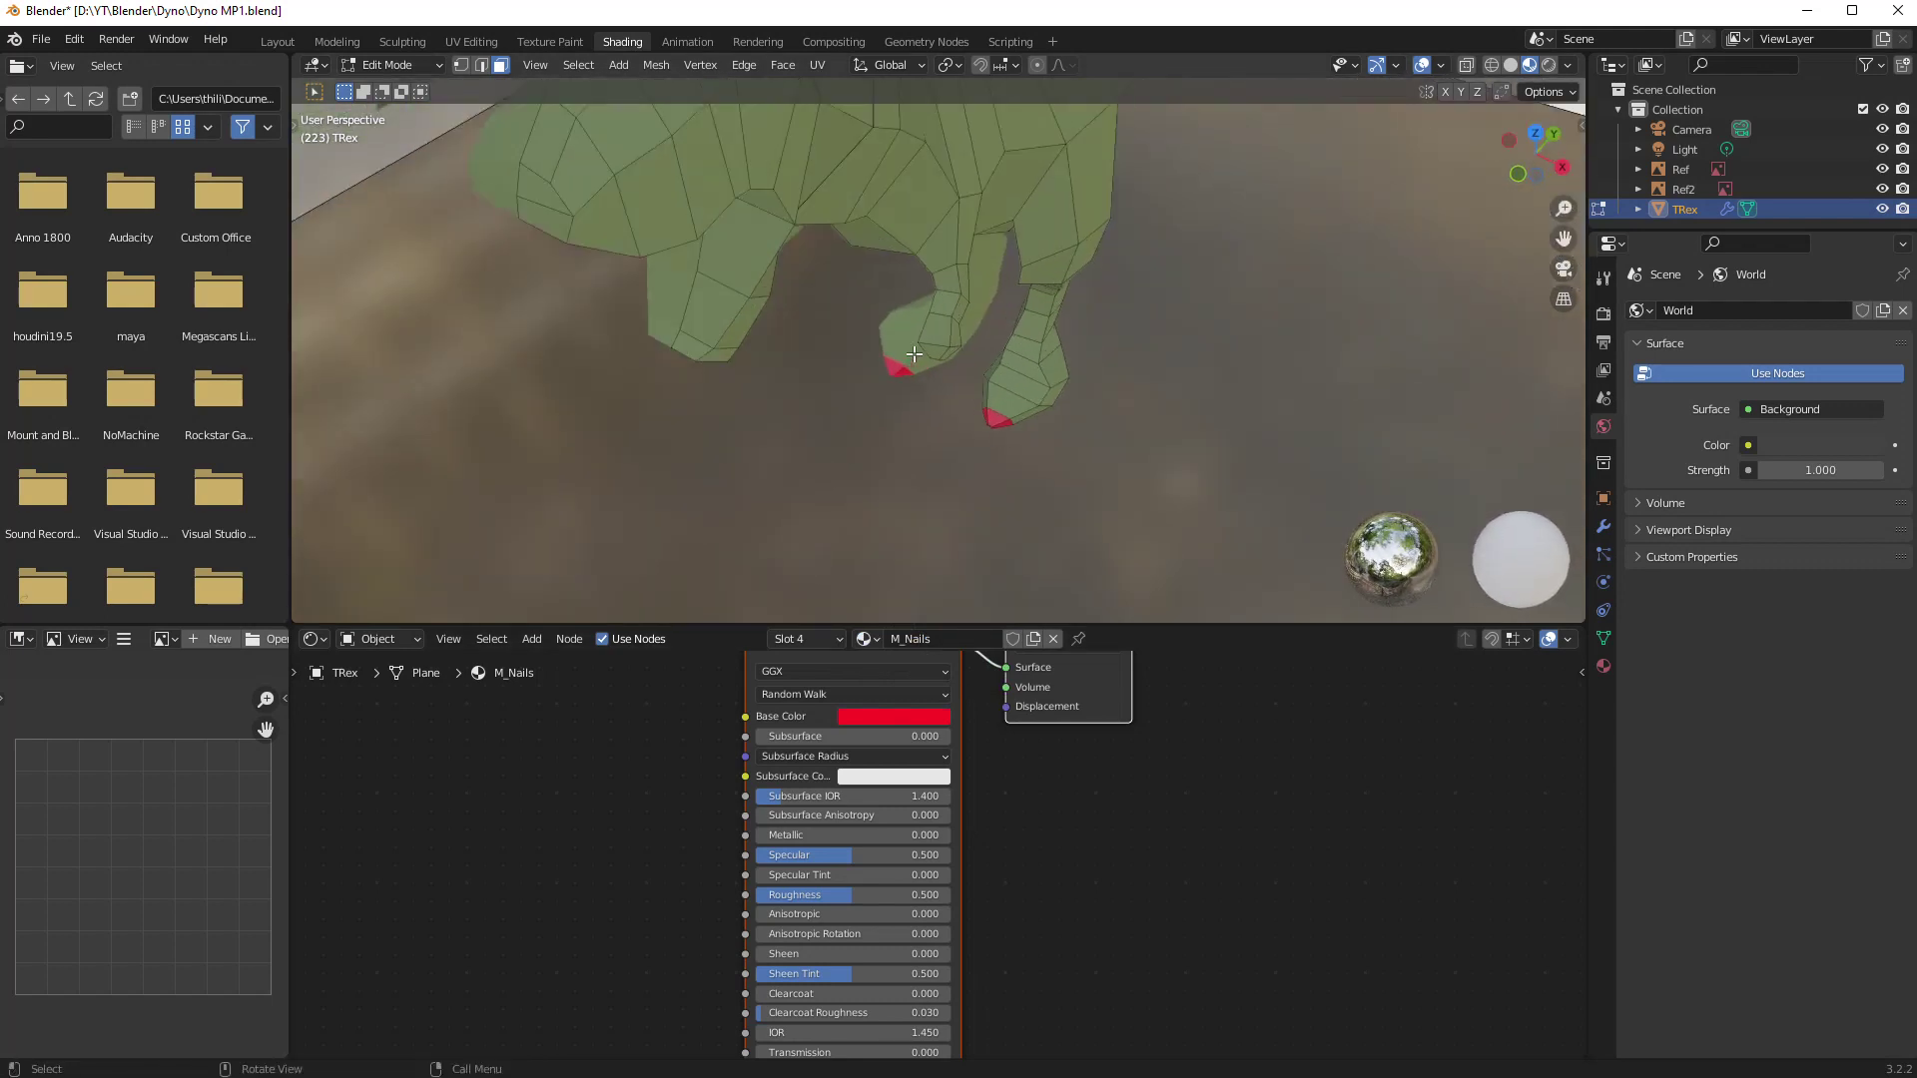
# - Darken the base color of M_Nails to a near-black red with a value of about 0.009
pyautogui.click(872, 716)
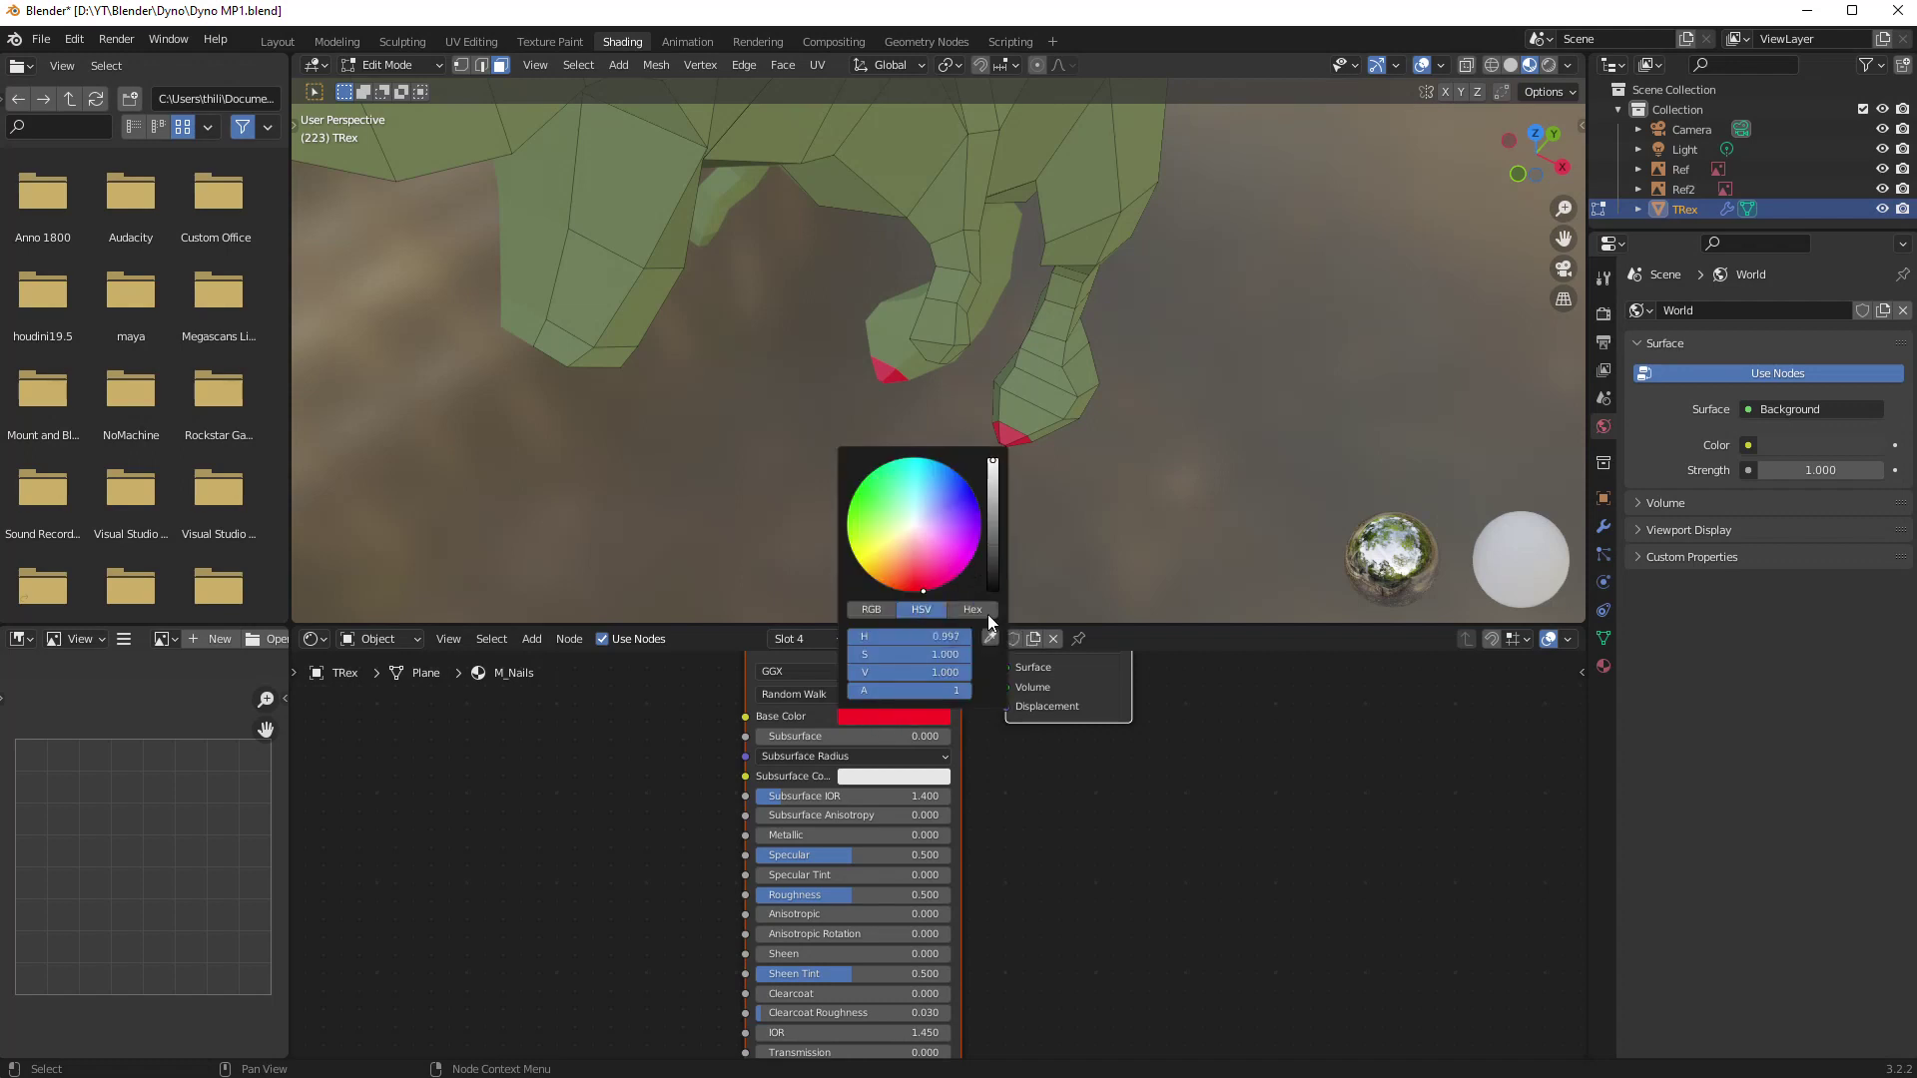
pyautogui.click(992, 579)
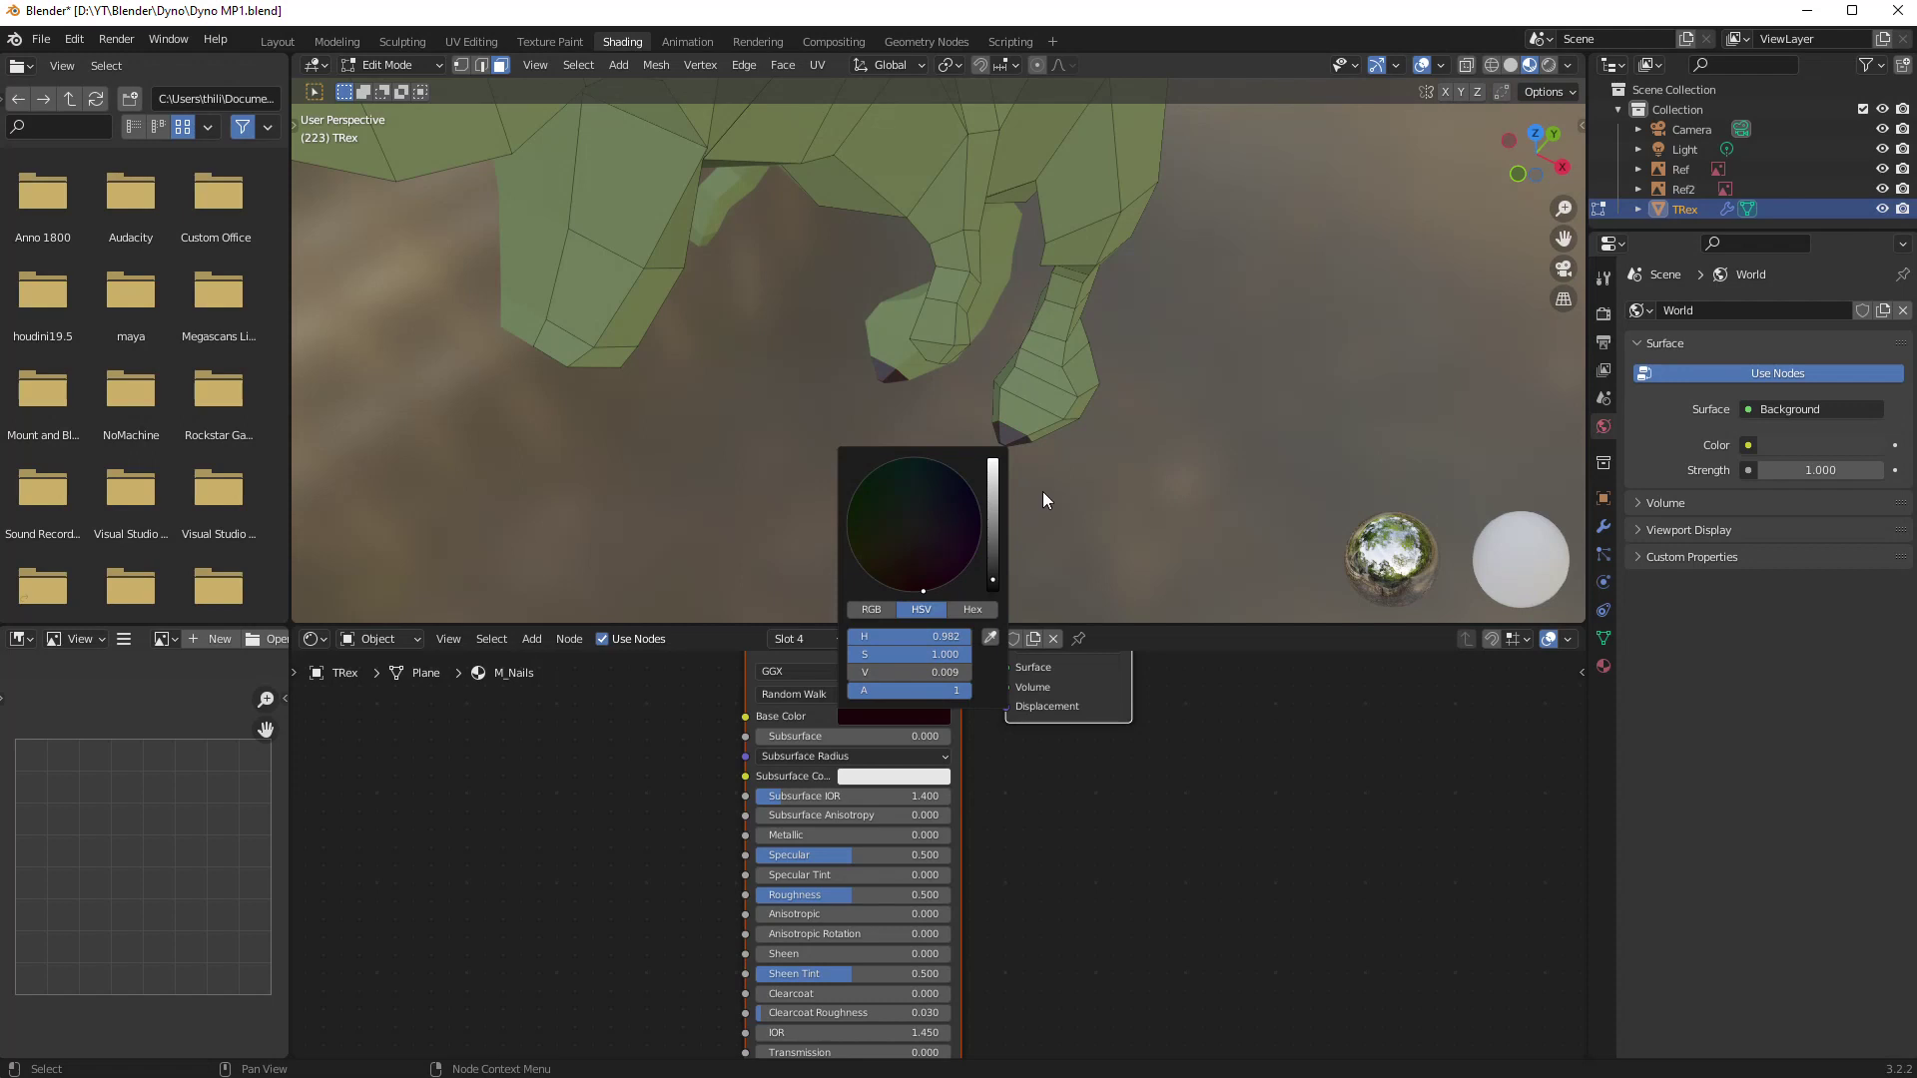
pyautogui.moveTo(820, 345); pyautogui.dragTo(849, 324, button='middle')
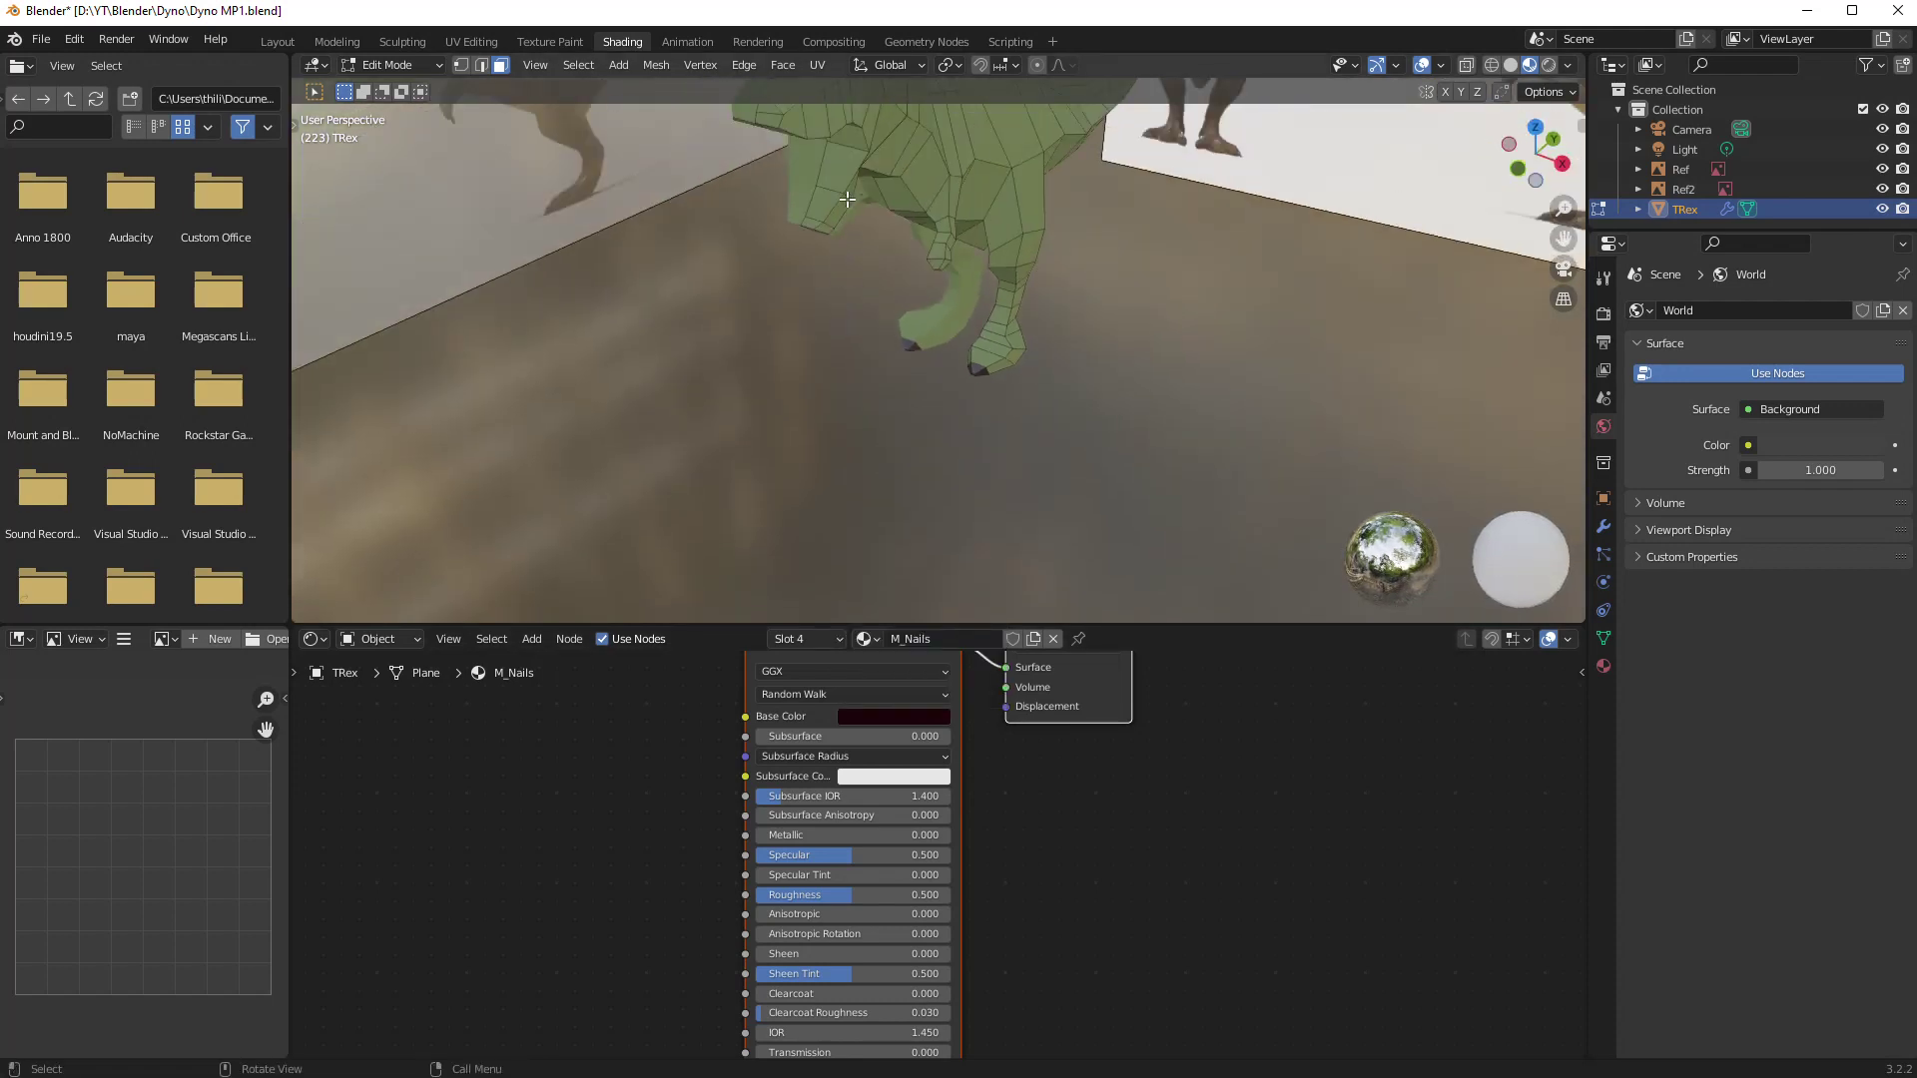
# - Select the face at the tip of the TRex's hand, grow the selection, and assign it to the M_Nails material
pyautogui.scroll(3, 847, 198)
pyautogui.moveTo(854, 162); pyautogui.dragTo(937, 162, button='middle')
pyautogui.click(920, 205)
pyautogui.keyDown('shift'); pyautogui.moveTo(937, 264); pyautogui.dragTo(891, 346, button='middle'); pyautogui.keyUp('shift')
pyautogui.moveTo(924, 441); pyautogui.dragTo(923, 411, button='middle')
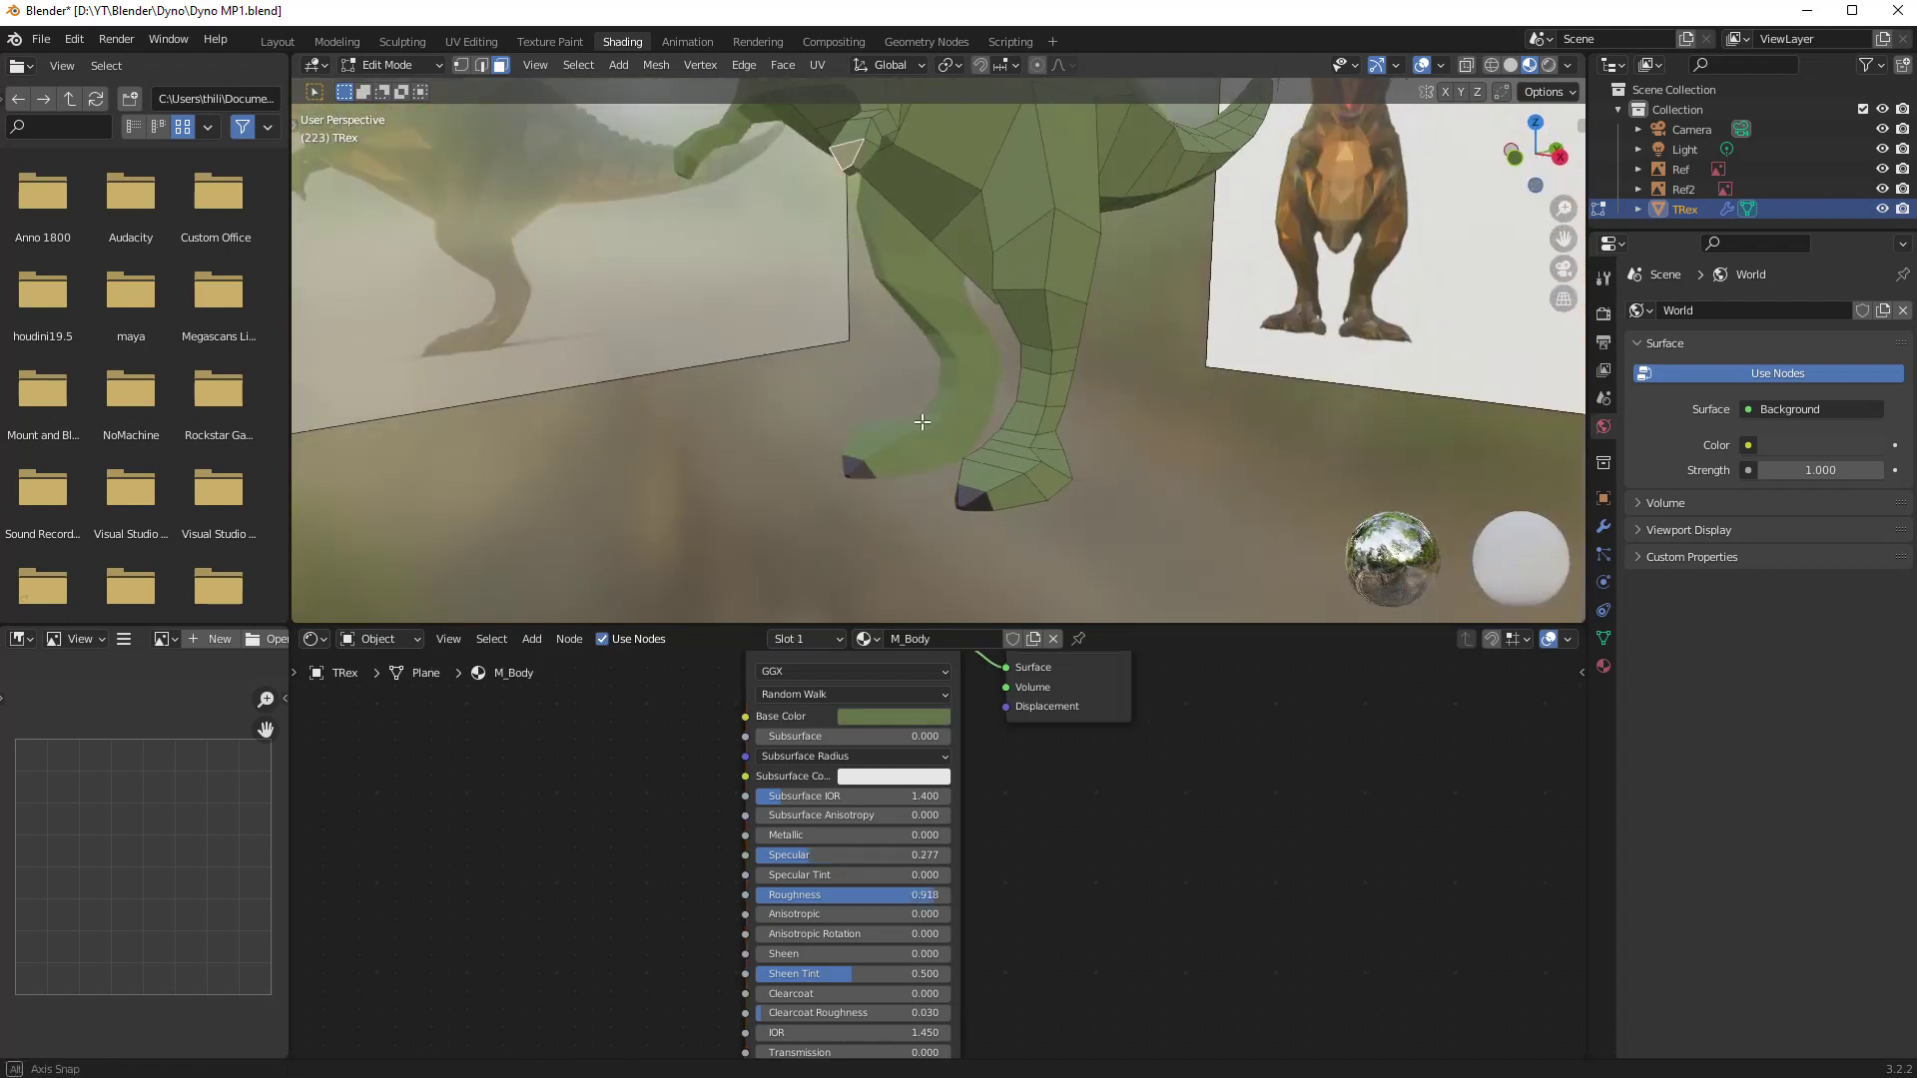
pyautogui.click(850, 171)
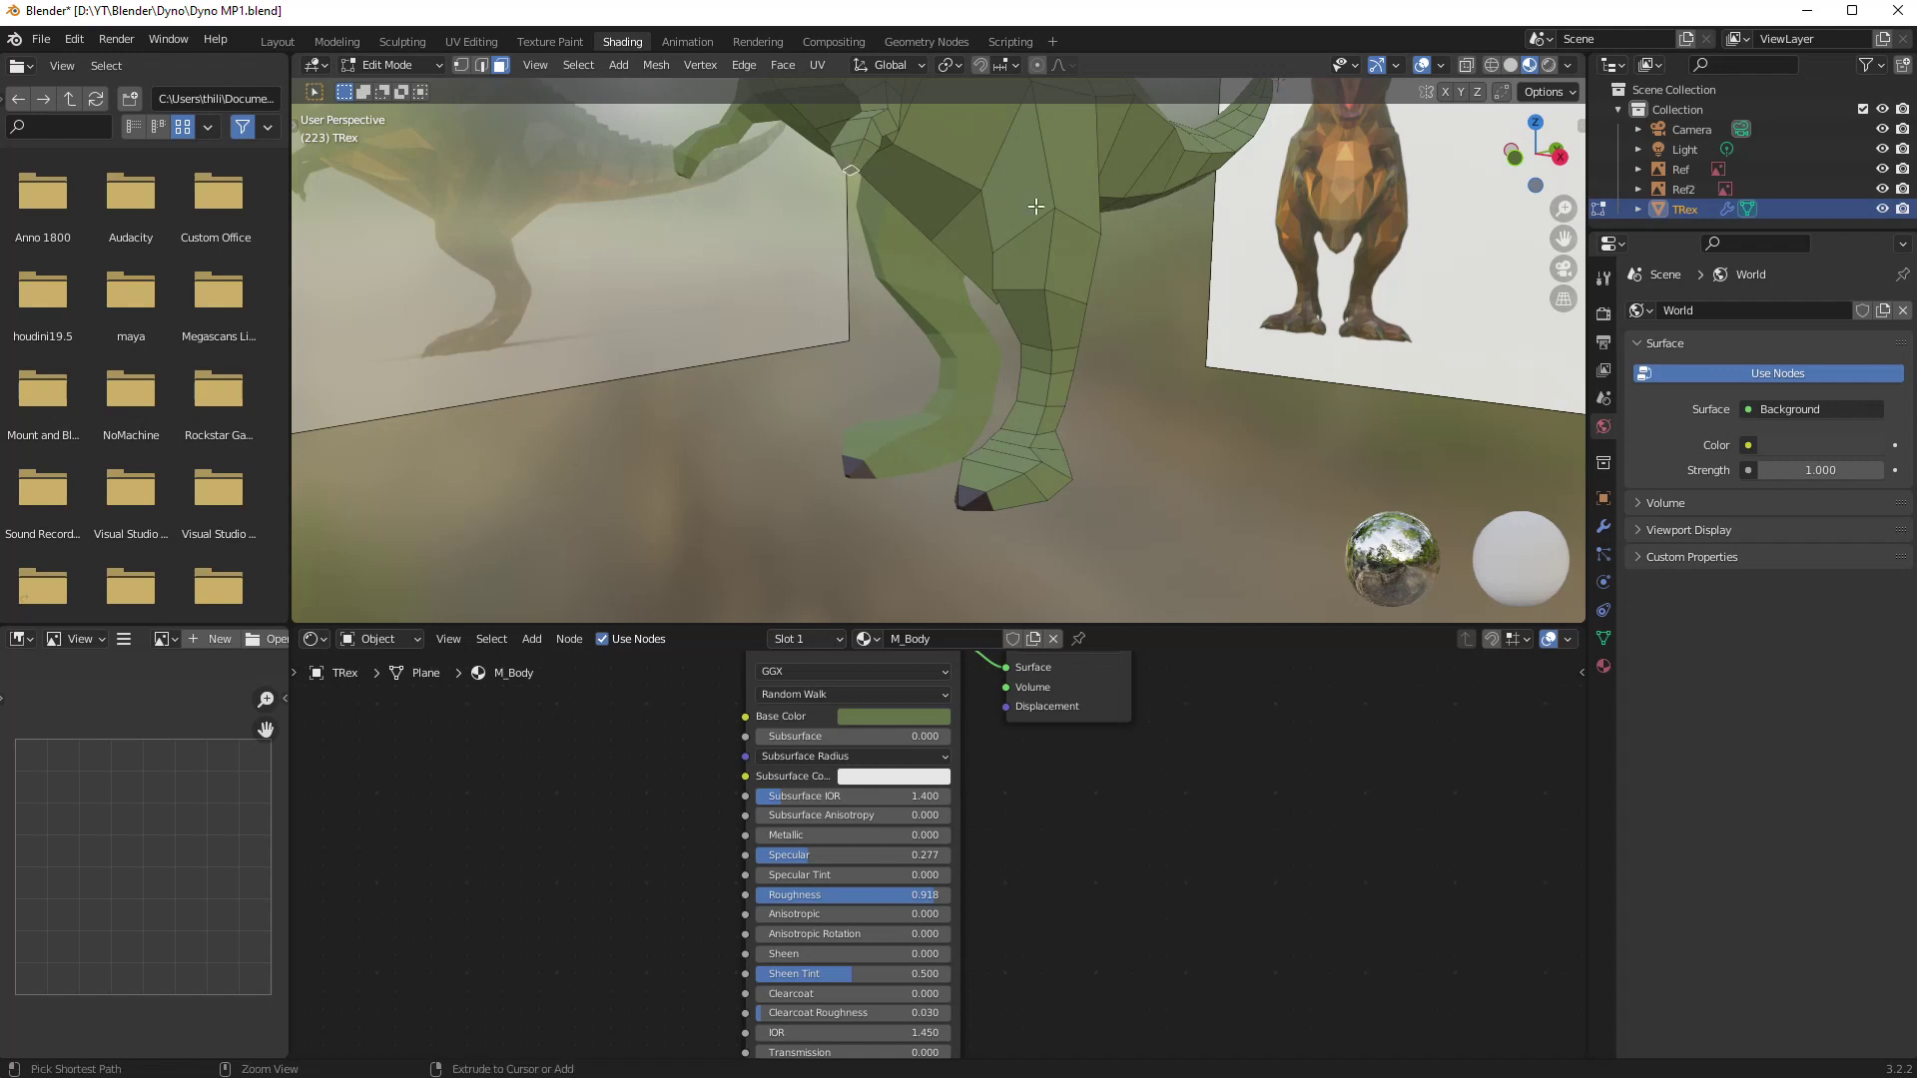
pyautogui.press('ctrl+KP_Add')
pyautogui.moveTo(1049, 214); pyautogui.dragTo(958, 290, button='middle')
pyautogui.click(817, 639)
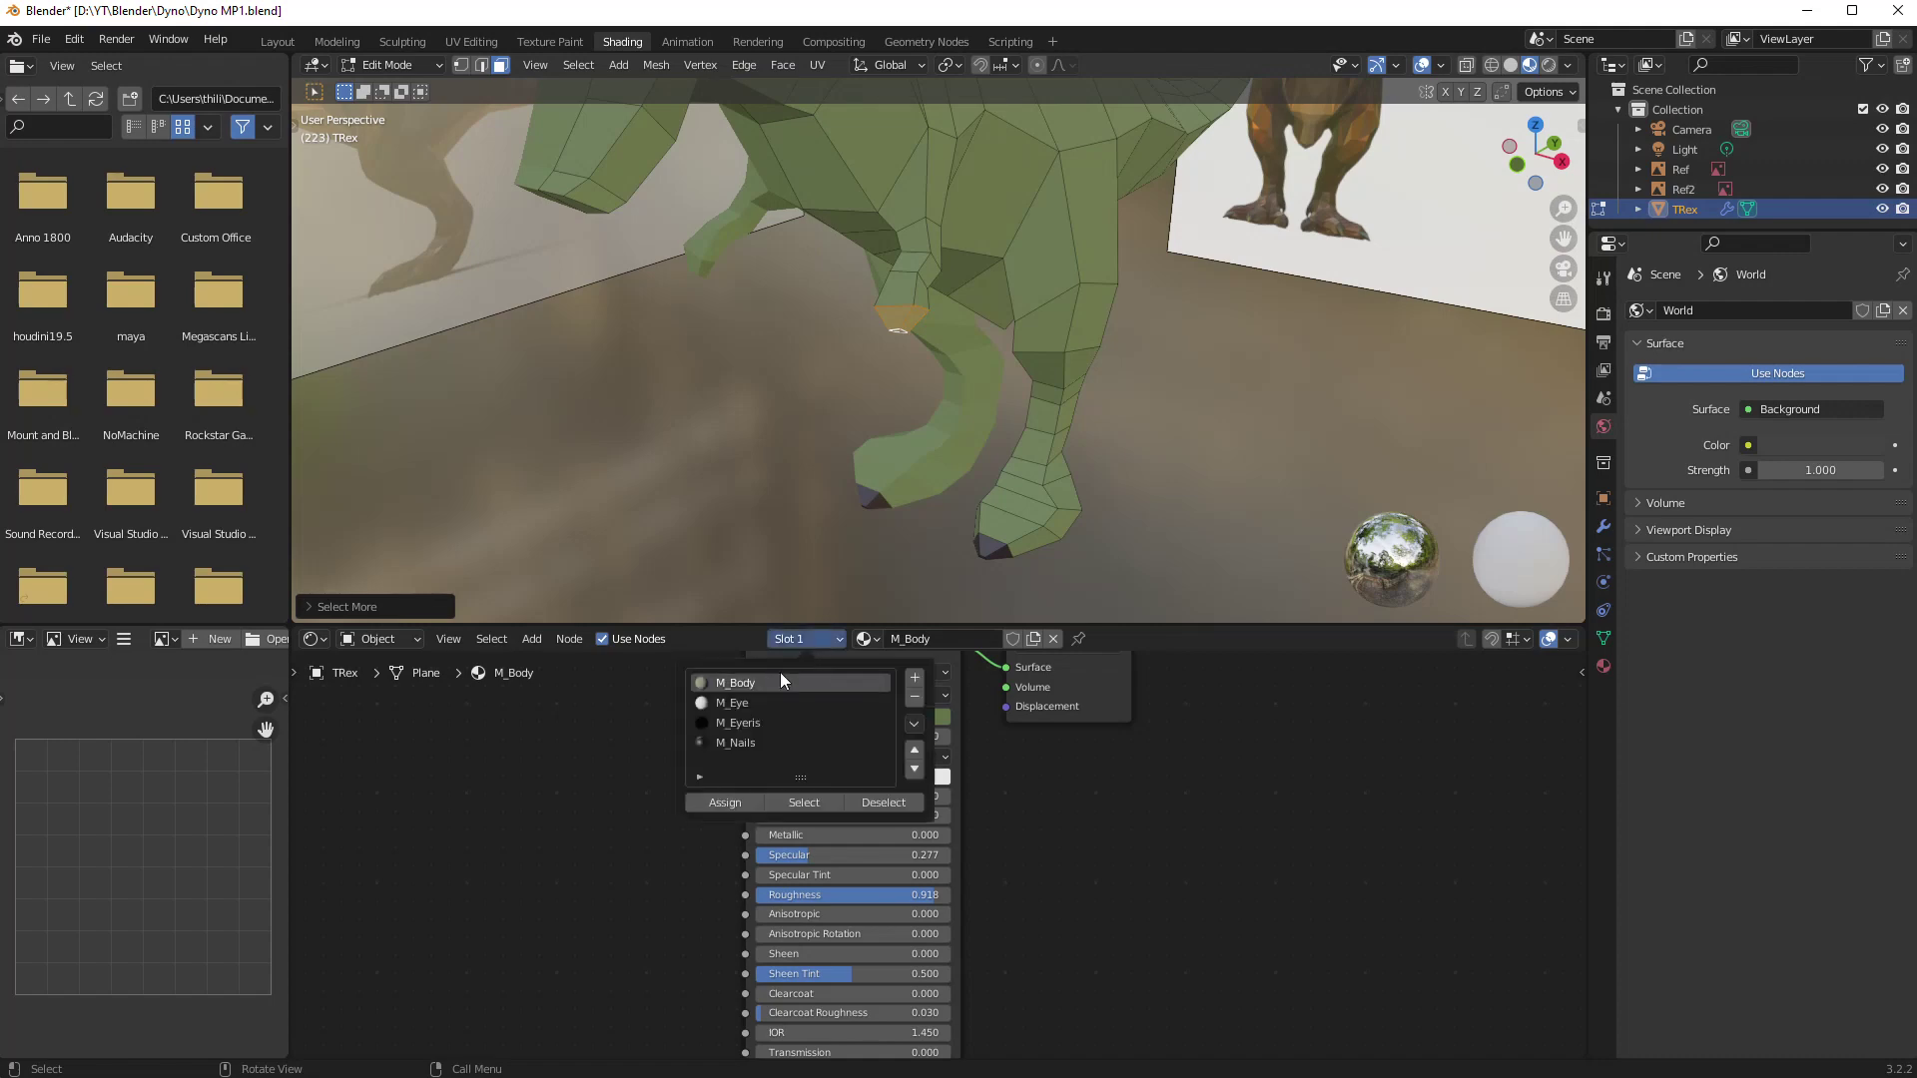
pyautogui.click(732, 742)
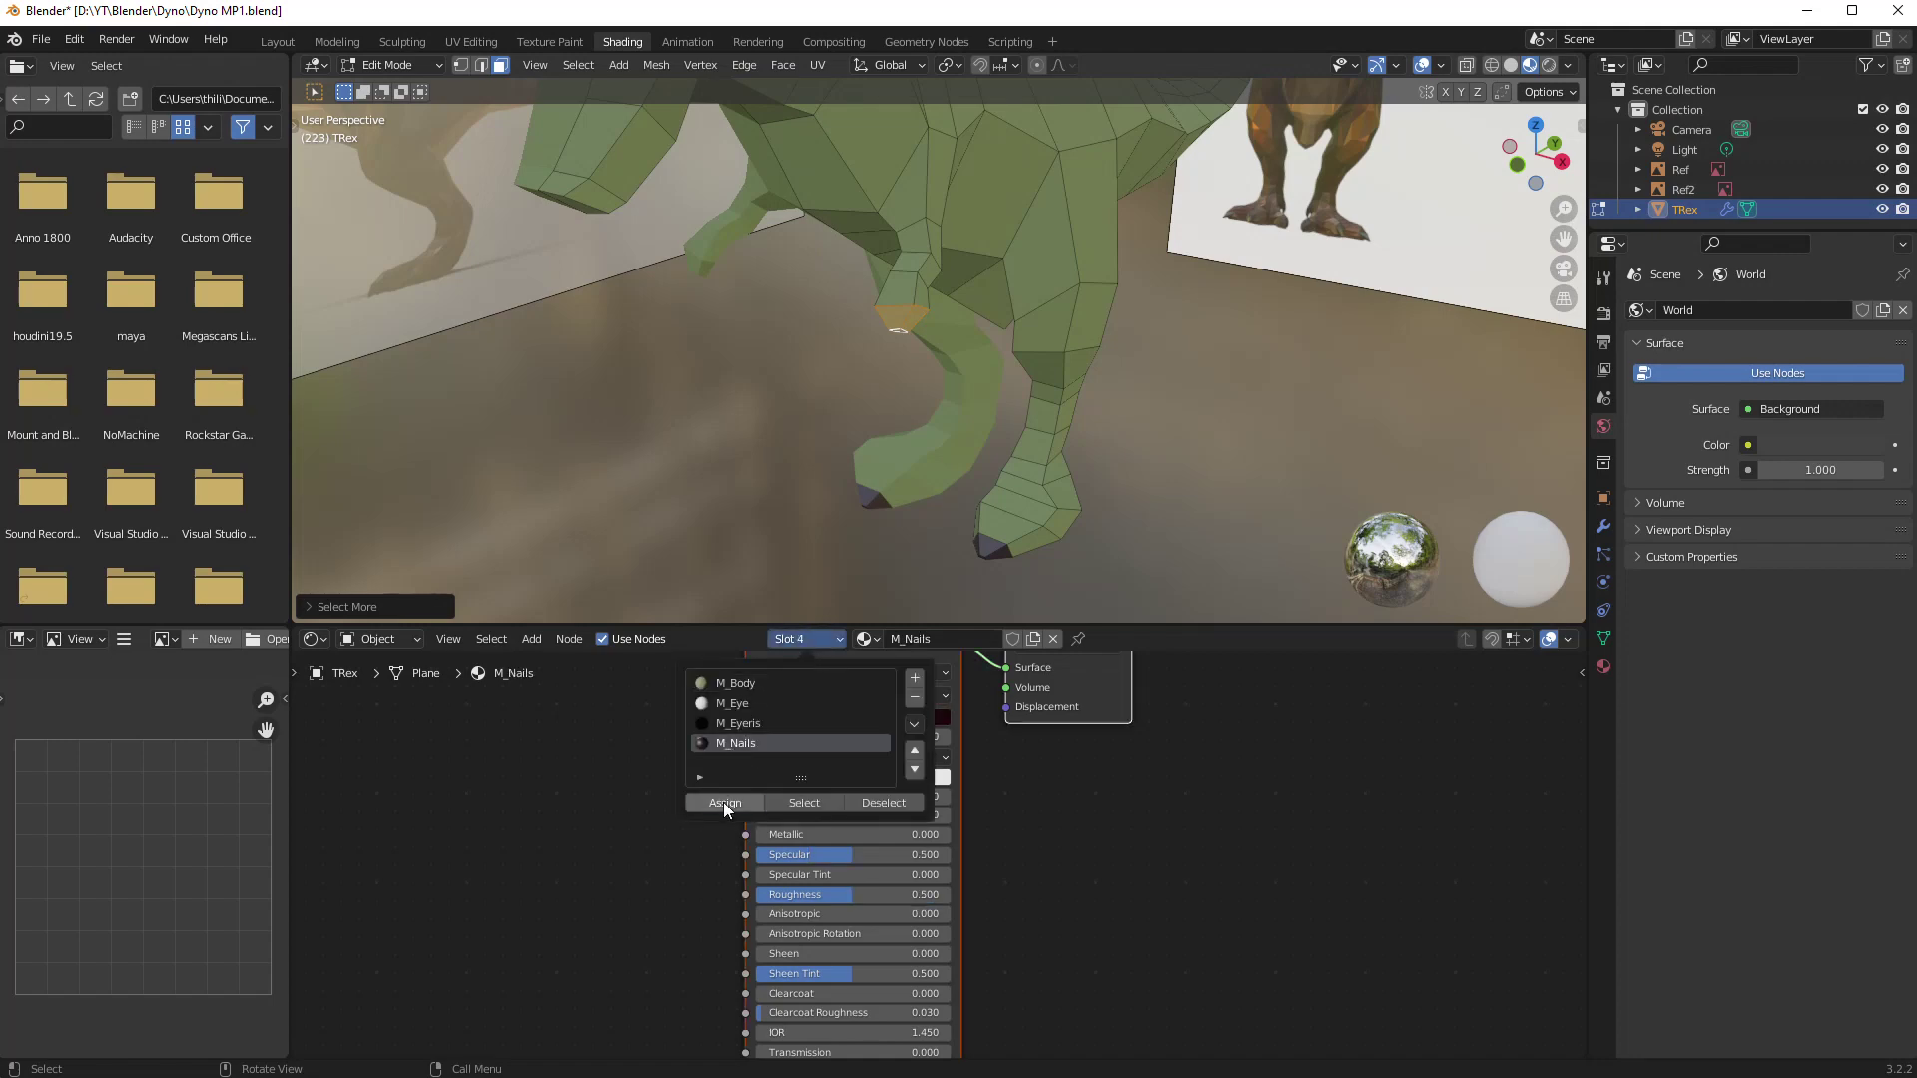
pyautogui.click(723, 802)
# - Examine the TRex's nails, jaw and mouth area from several angles and compare them with the reference images
pyautogui.moveTo(770, 399); pyautogui.dragTo(700, 374, button='middle')
pyautogui.scroll(-3, 696, 382)
pyautogui.scroll(4, 816, 379)
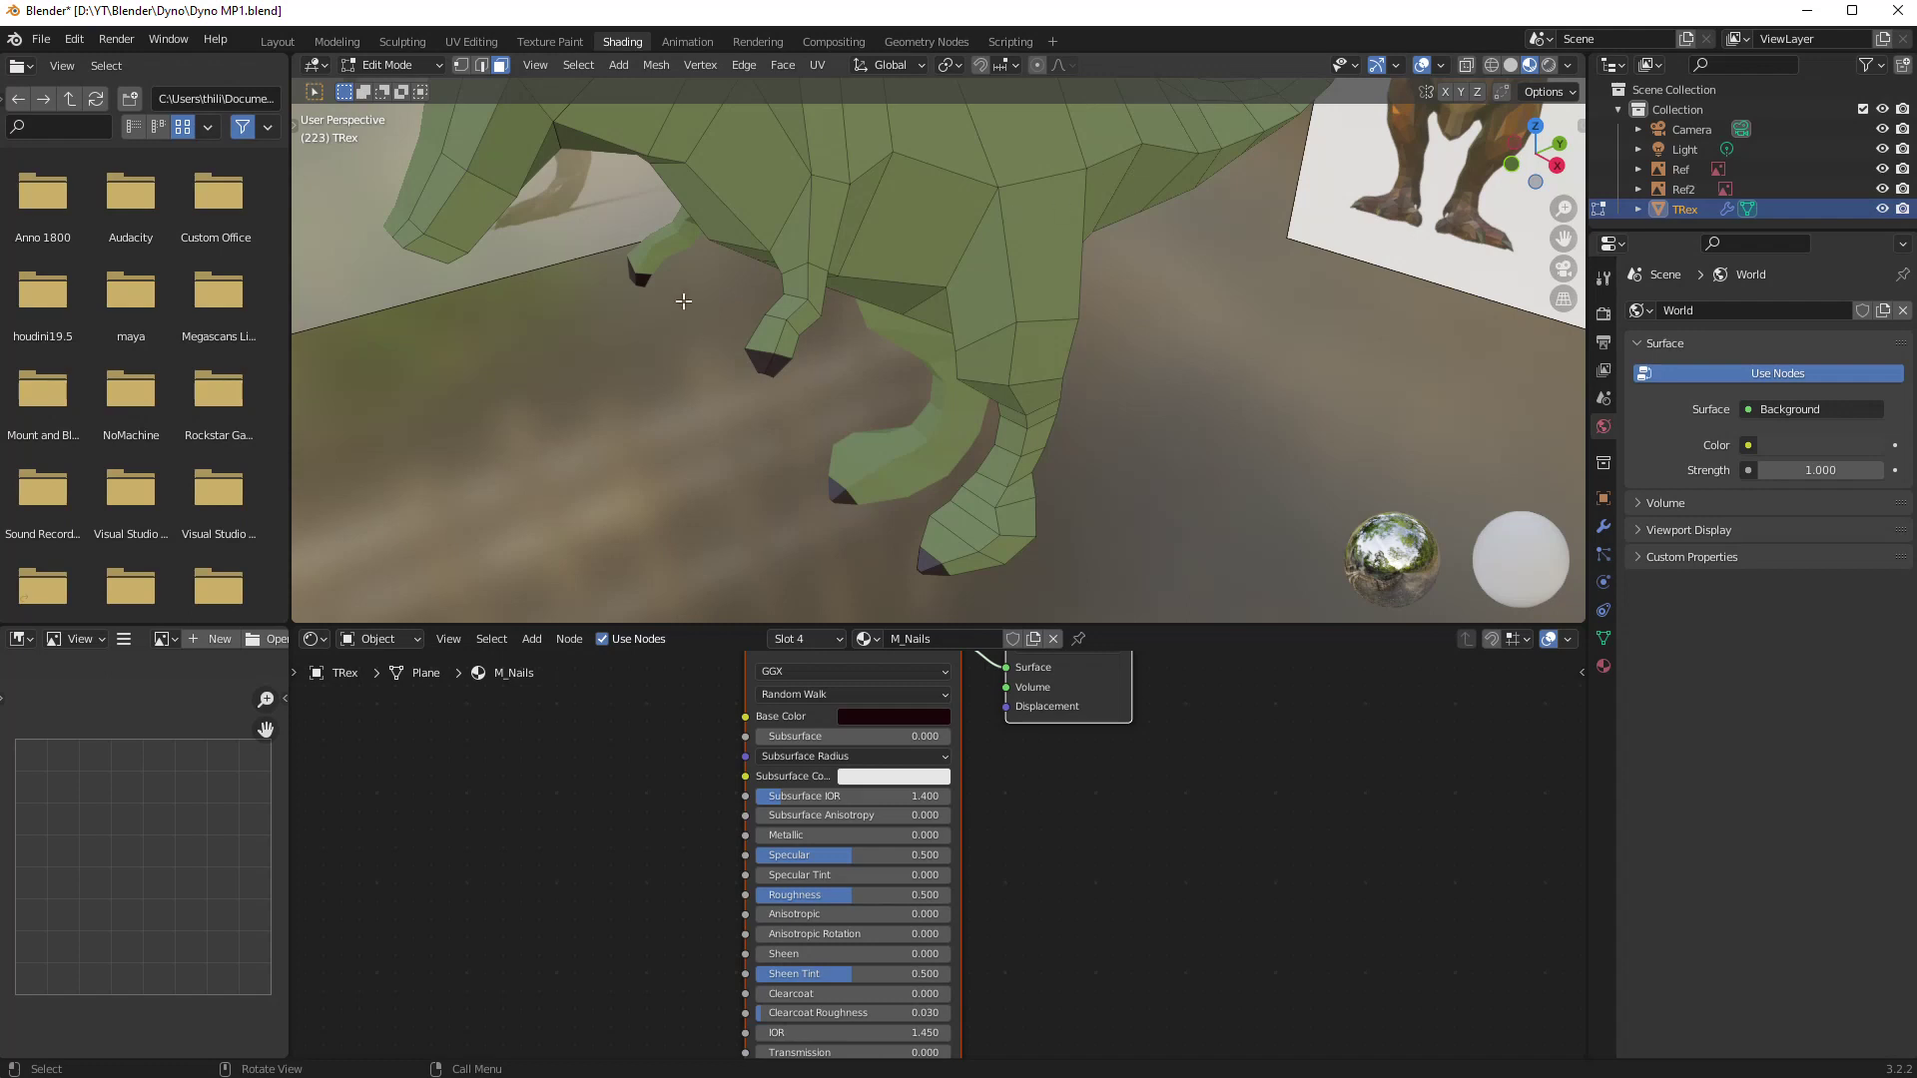
pyautogui.scroll(-1, 683, 303)
pyautogui.moveTo(681, 308); pyautogui.dragTo(980, 469, button='middle')
pyautogui.scroll(1, 794, 362)
pyautogui.scroll(-3, 785, 386)
pyautogui.scroll(2, 835, 315)
pyautogui.scroll(-6, 981, 469)
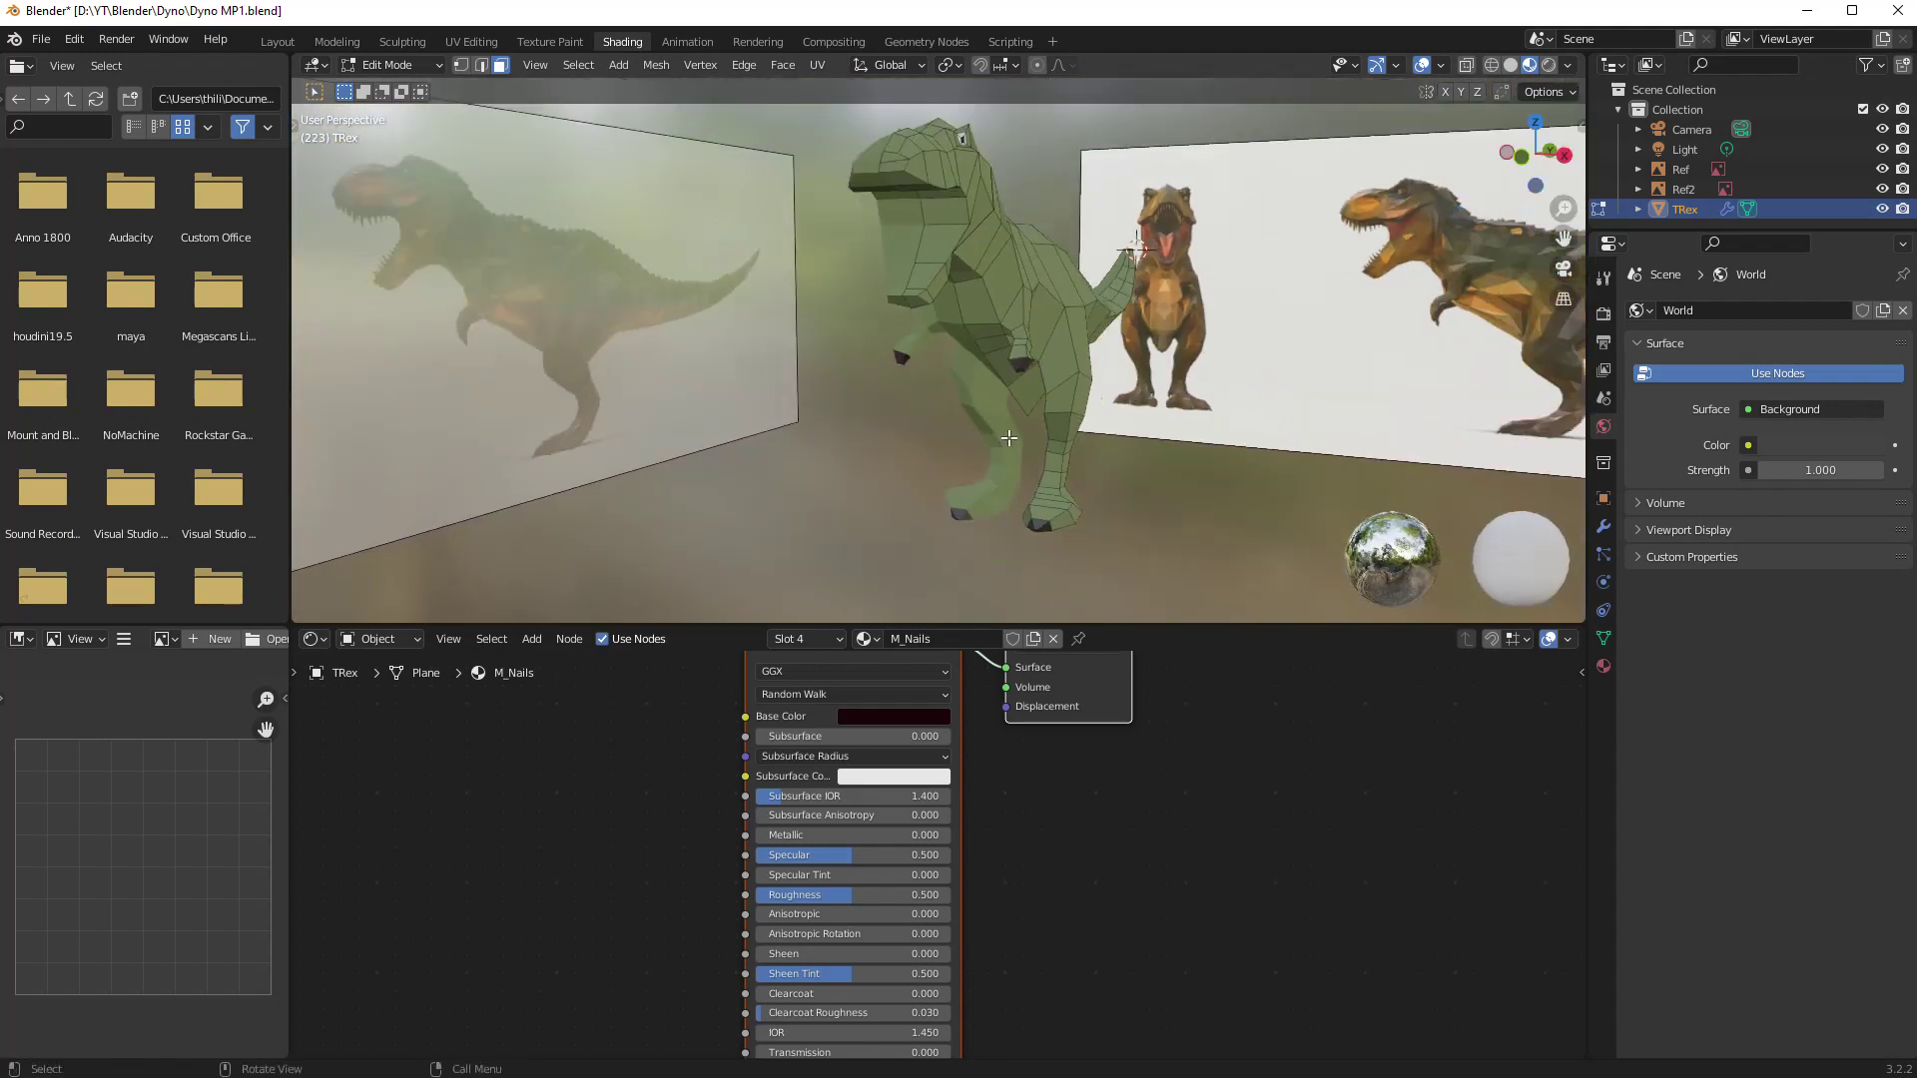
pyautogui.scroll(1, 936, 239)
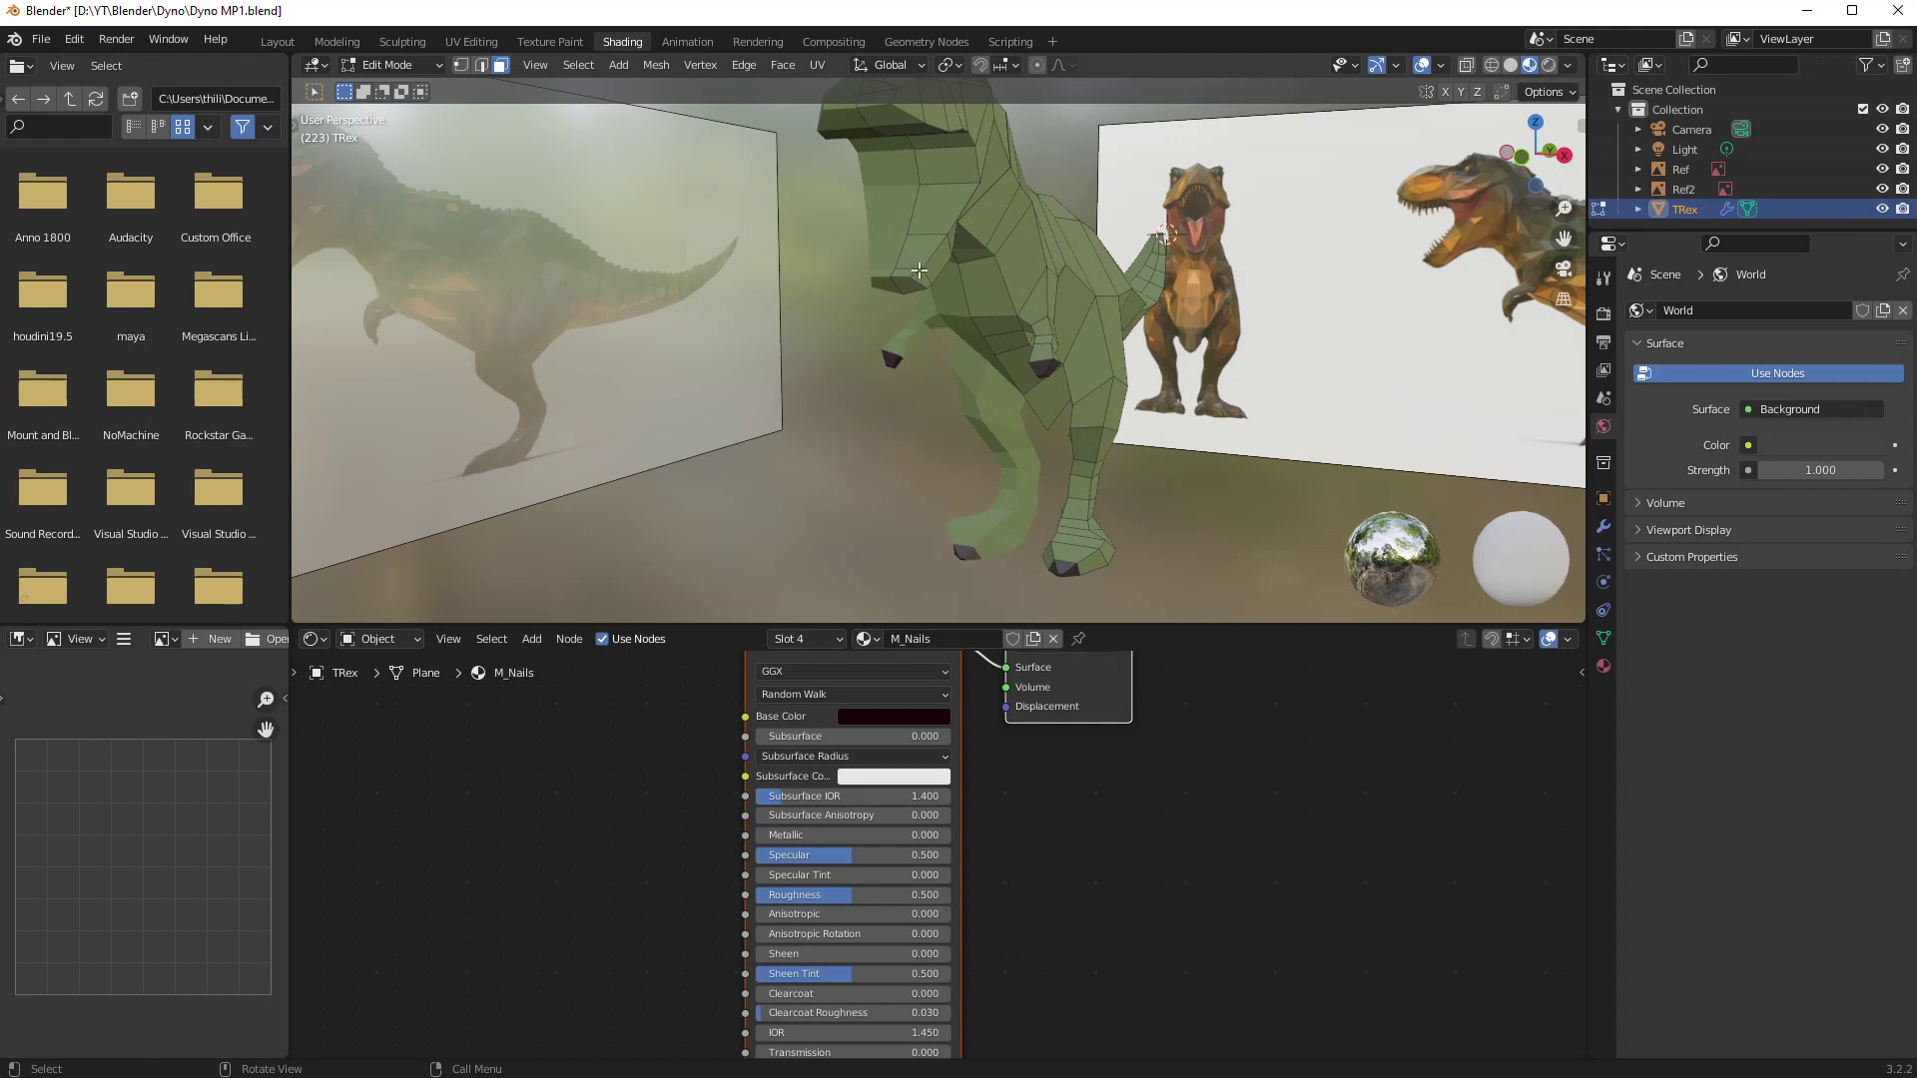
pyautogui.moveTo(919, 270); pyautogui.dragTo(847, 384, button='middle')
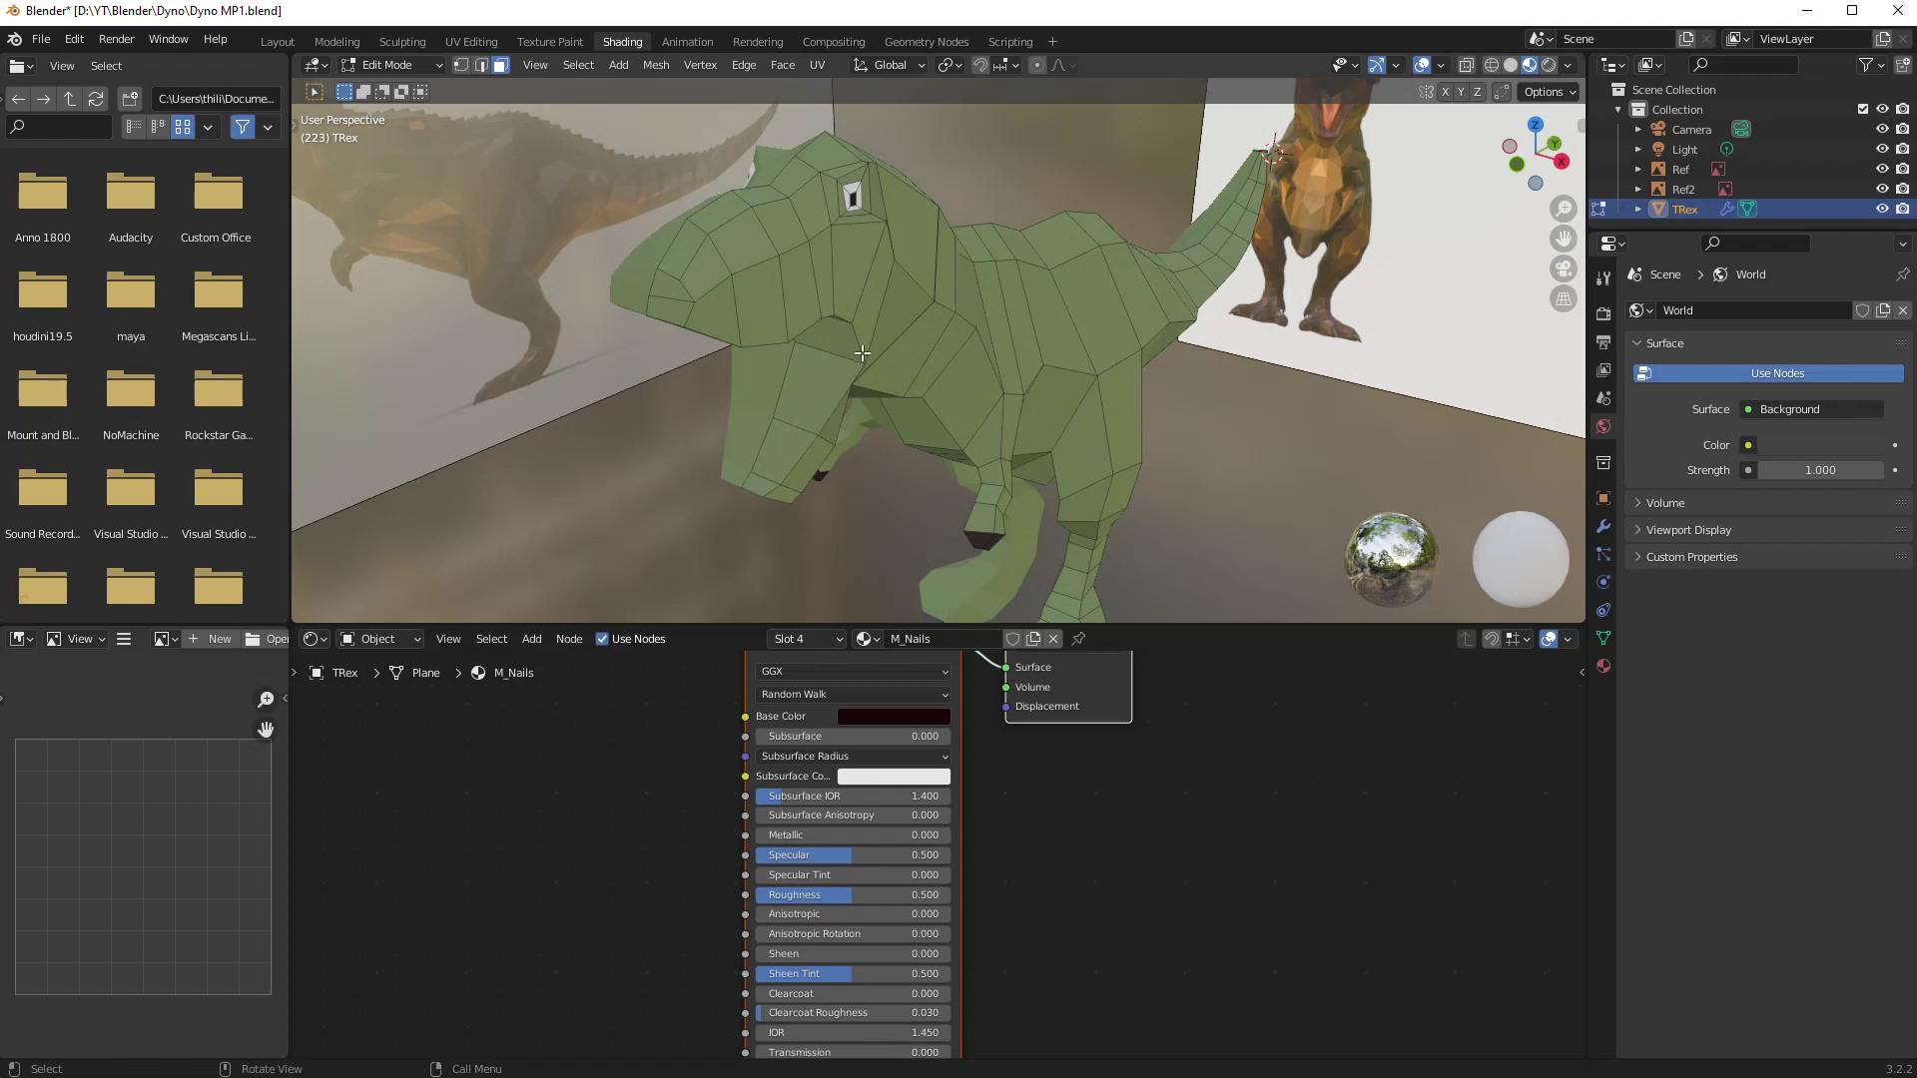
pyautogui.moveTo(1348, 280); pyautogui.dragTo(1360, 180, button='middle')
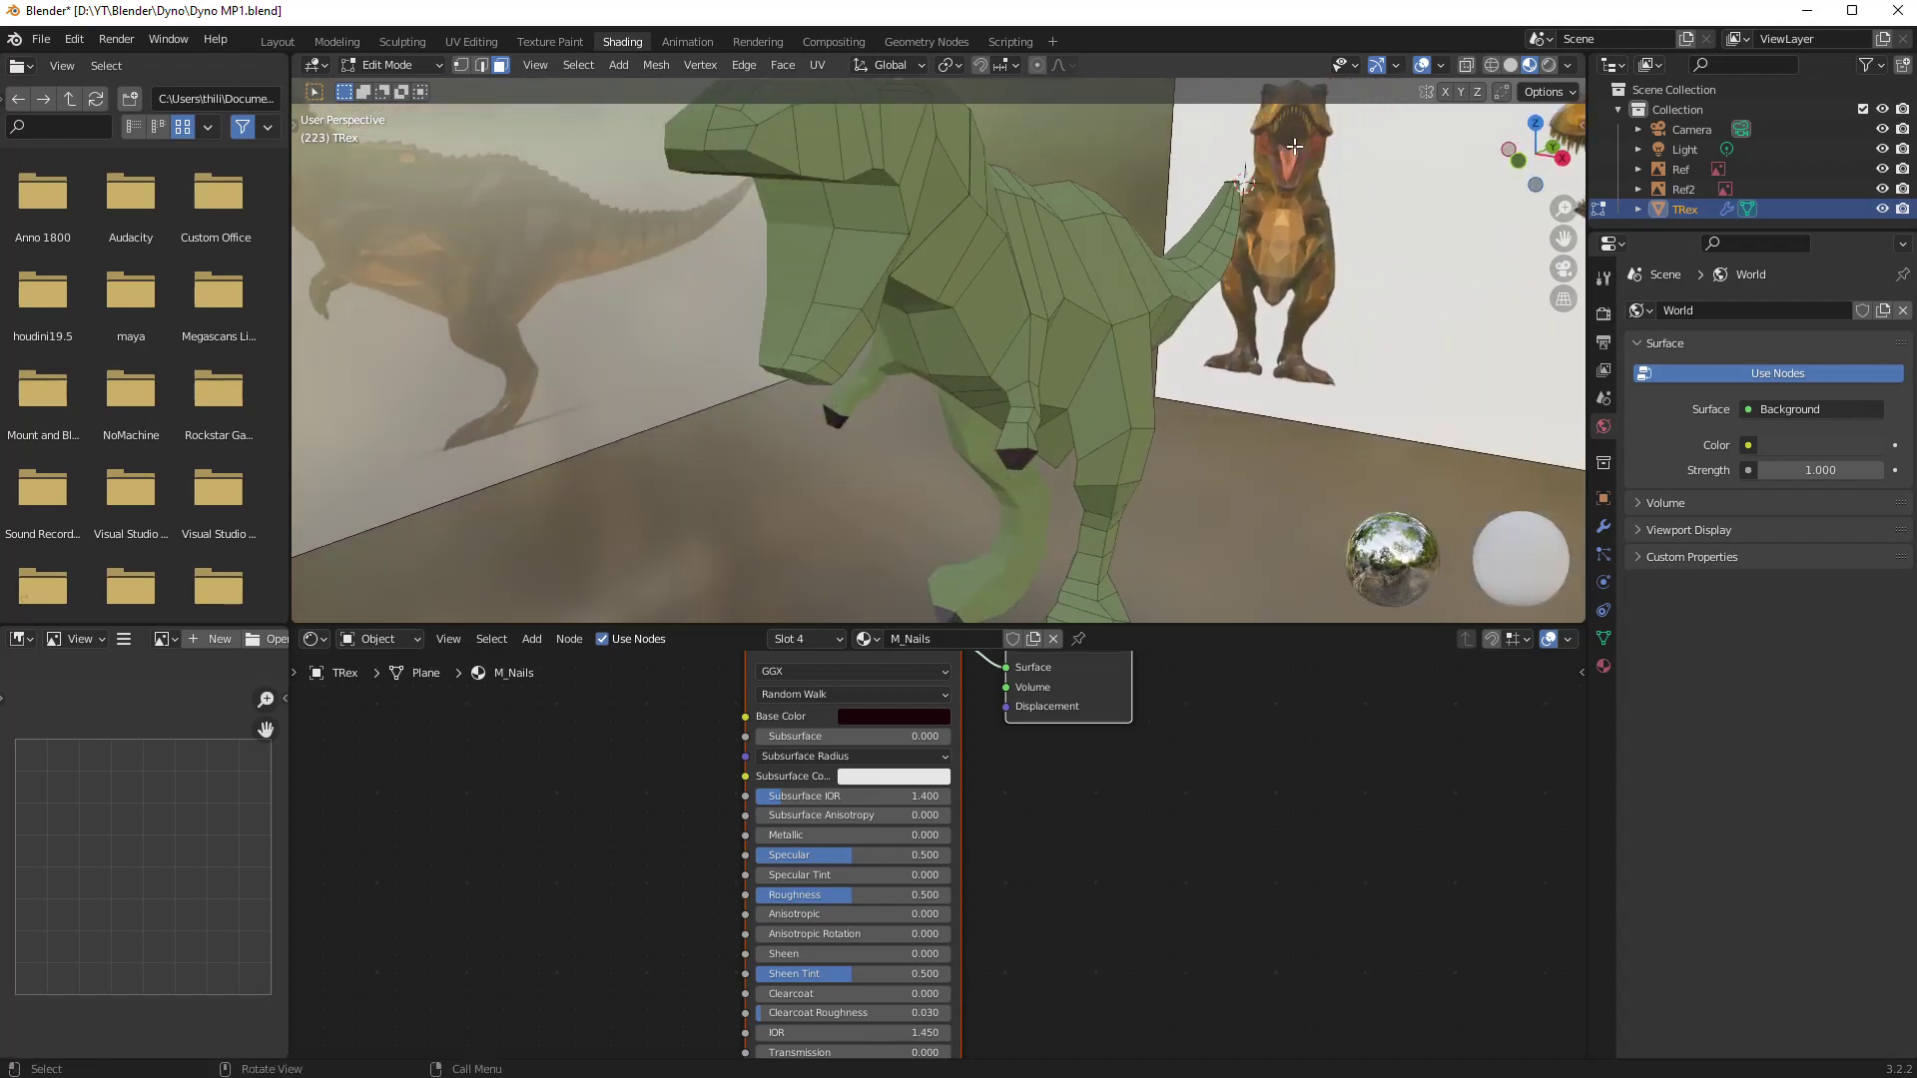
pyautogui.scroll(3, 793, 330)
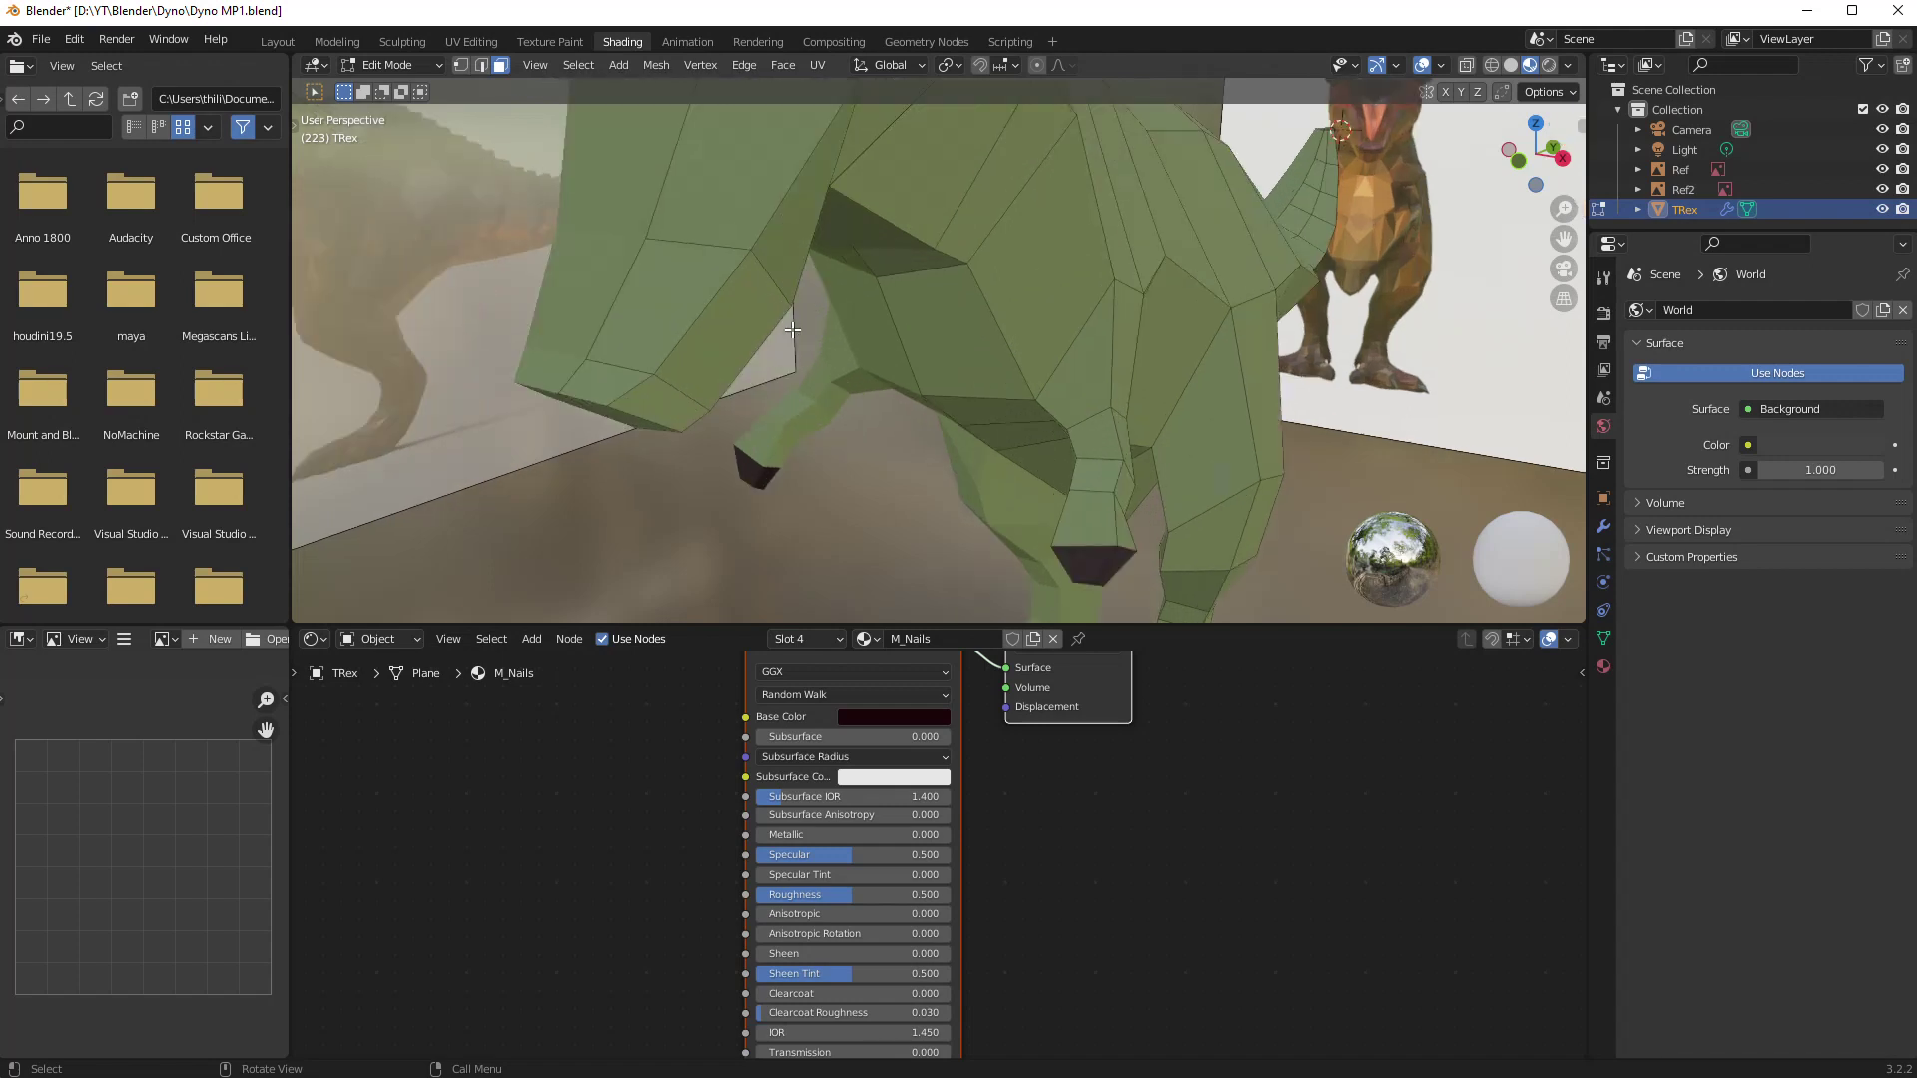
pyautogui.scroll(-3, 793, 330)
pyautogui.moveTo(793, 330); pyautogui.dragTo(817, 334, button='middle')
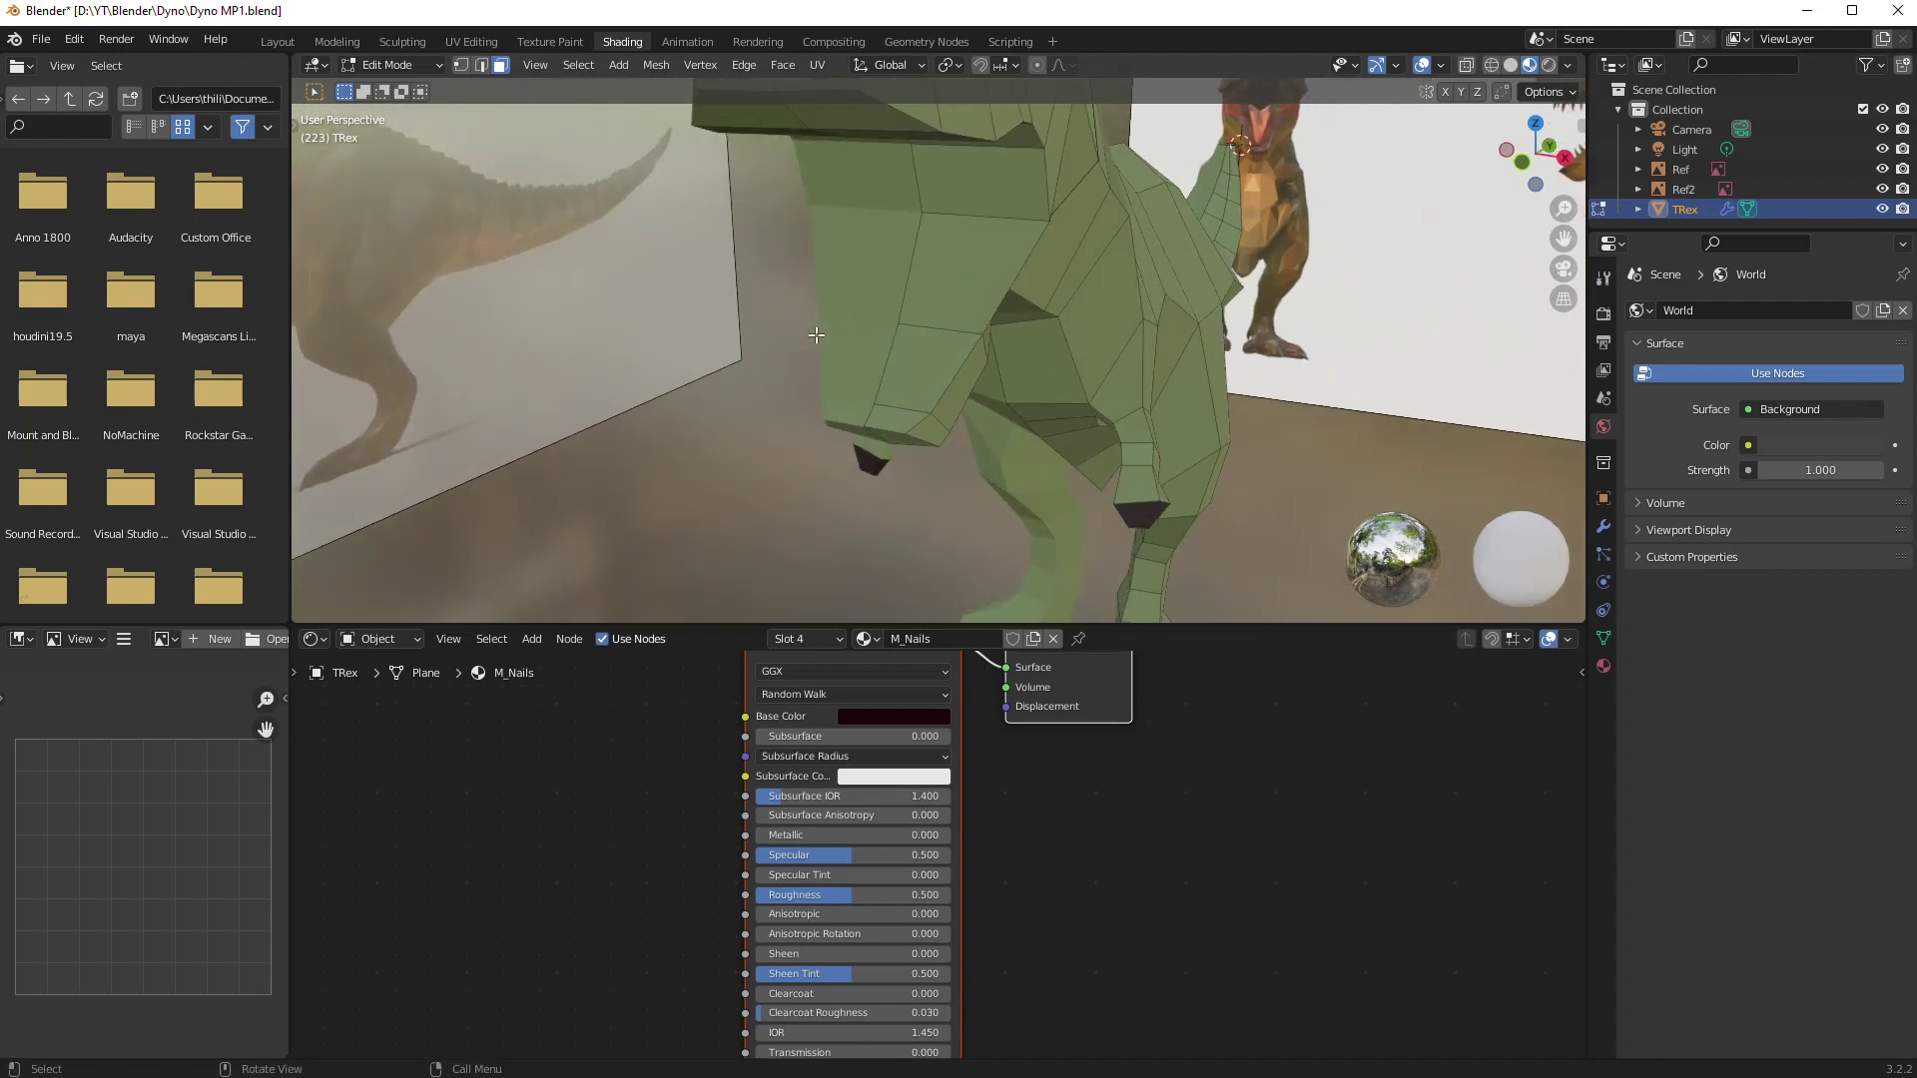
pyautogui.click(947, 298)
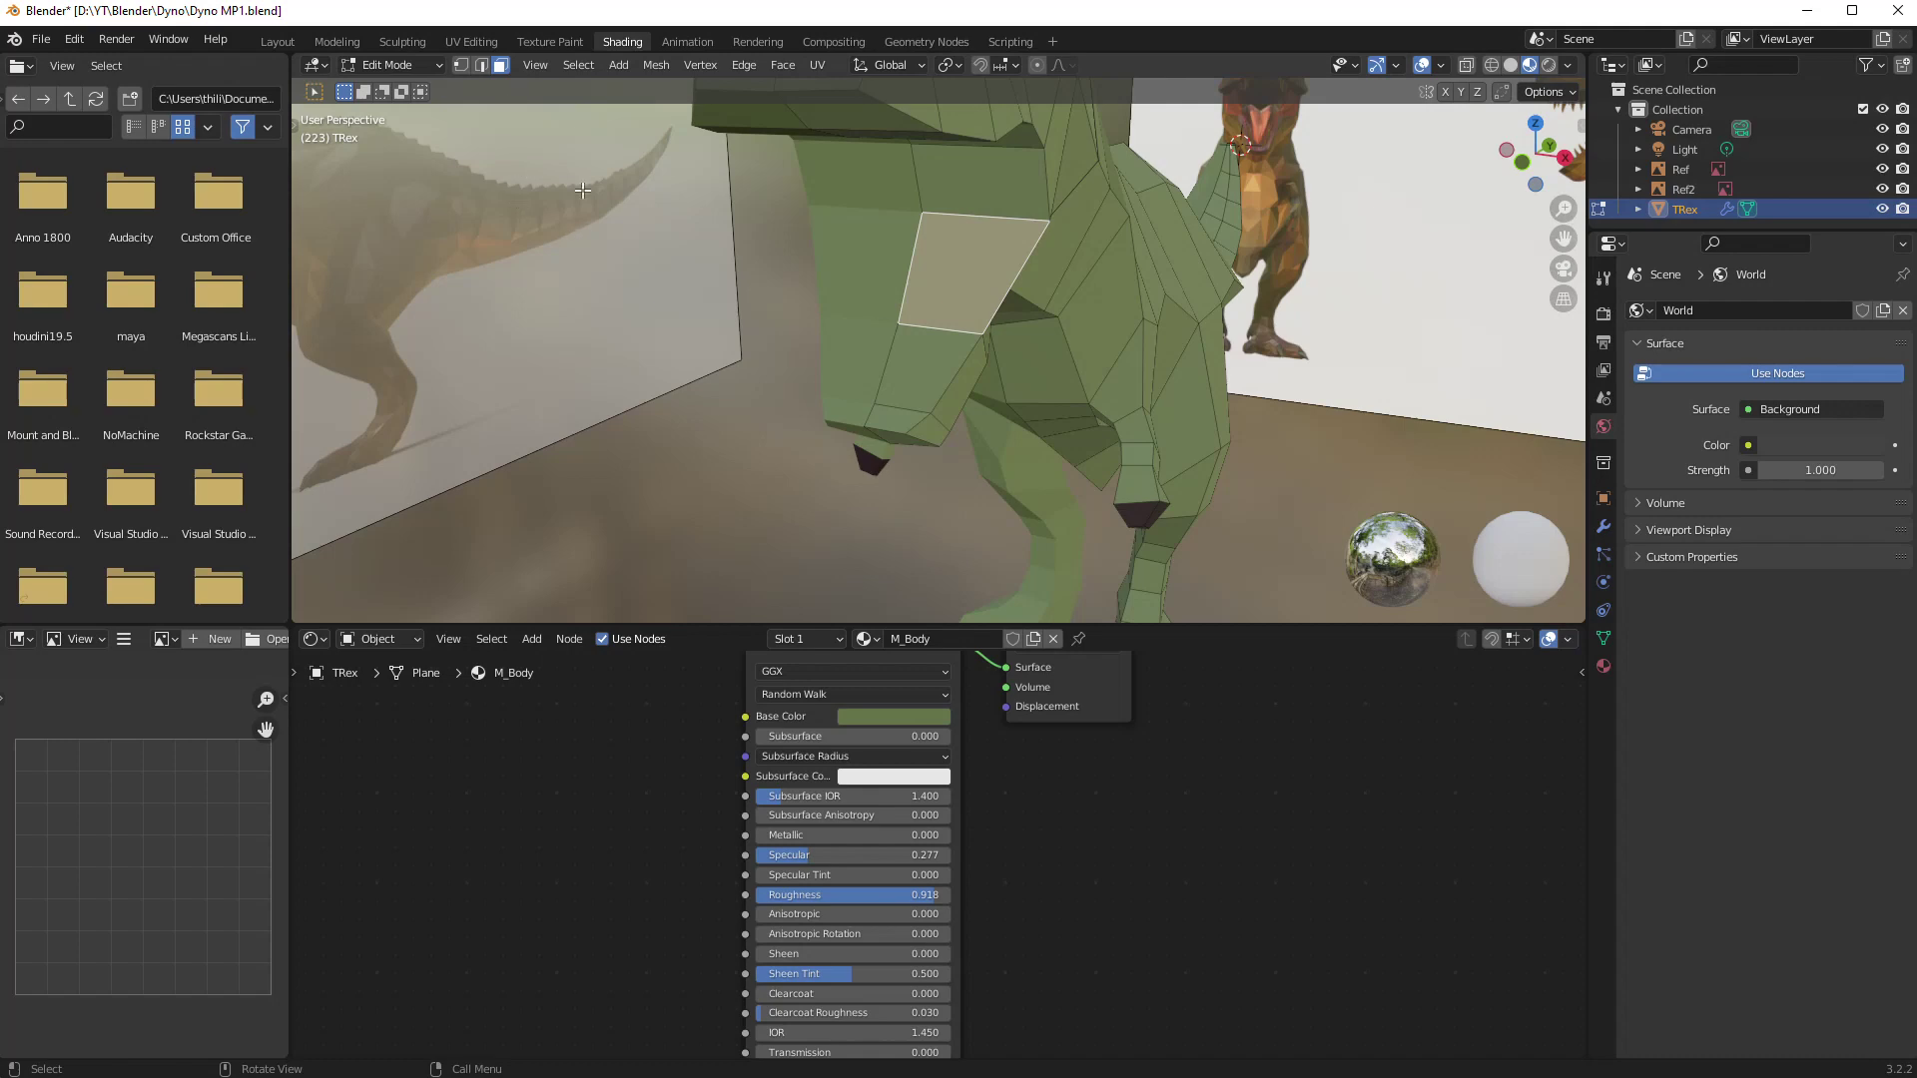
pyautogui.click(334, 42)
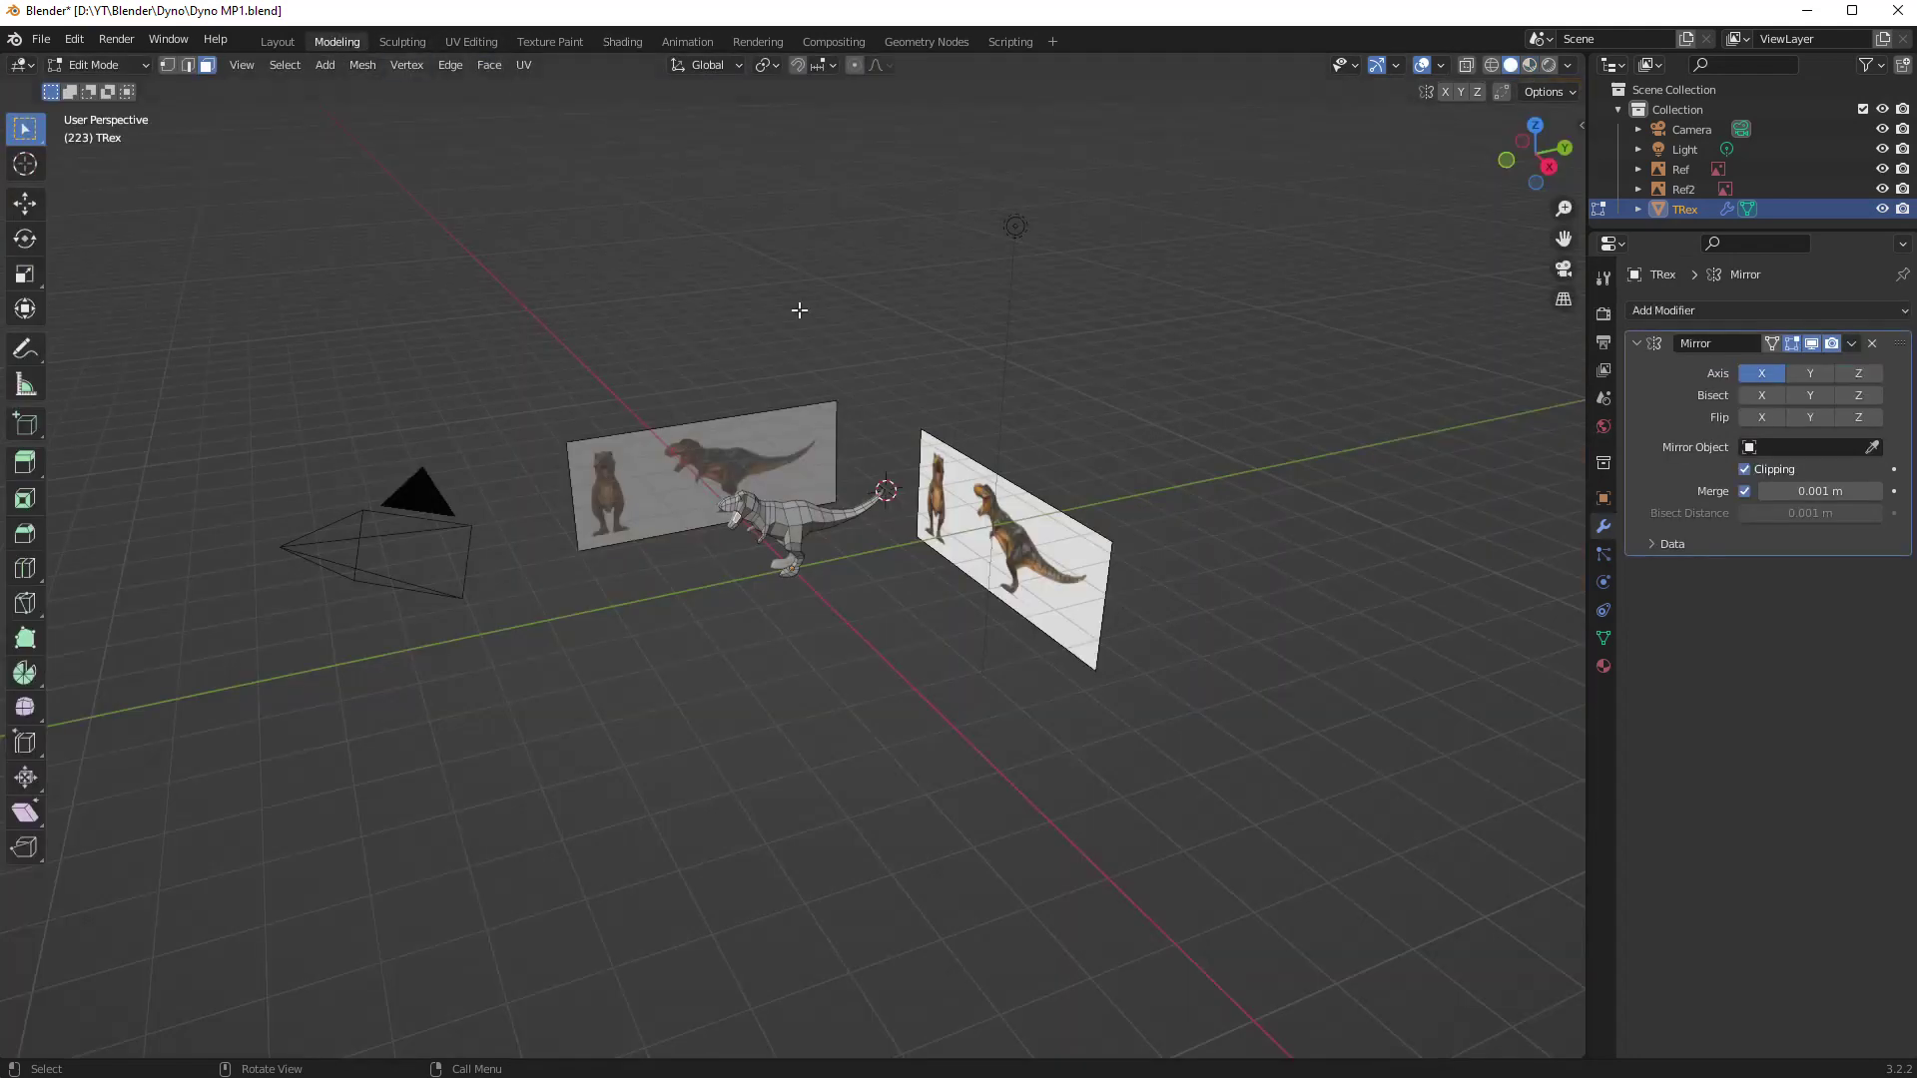
pyautogui.scroll(4, 748, 548)
pyautogui.scroll(4, 664, 435)
pyautogui.moveTo(513, 362)
pyautogui.mouseDown(button='middle')
pyautogui.moveTo(596, 375)
pyautogui.moveTo(649, 409)
pyautogui.mouseUp(button='middle')
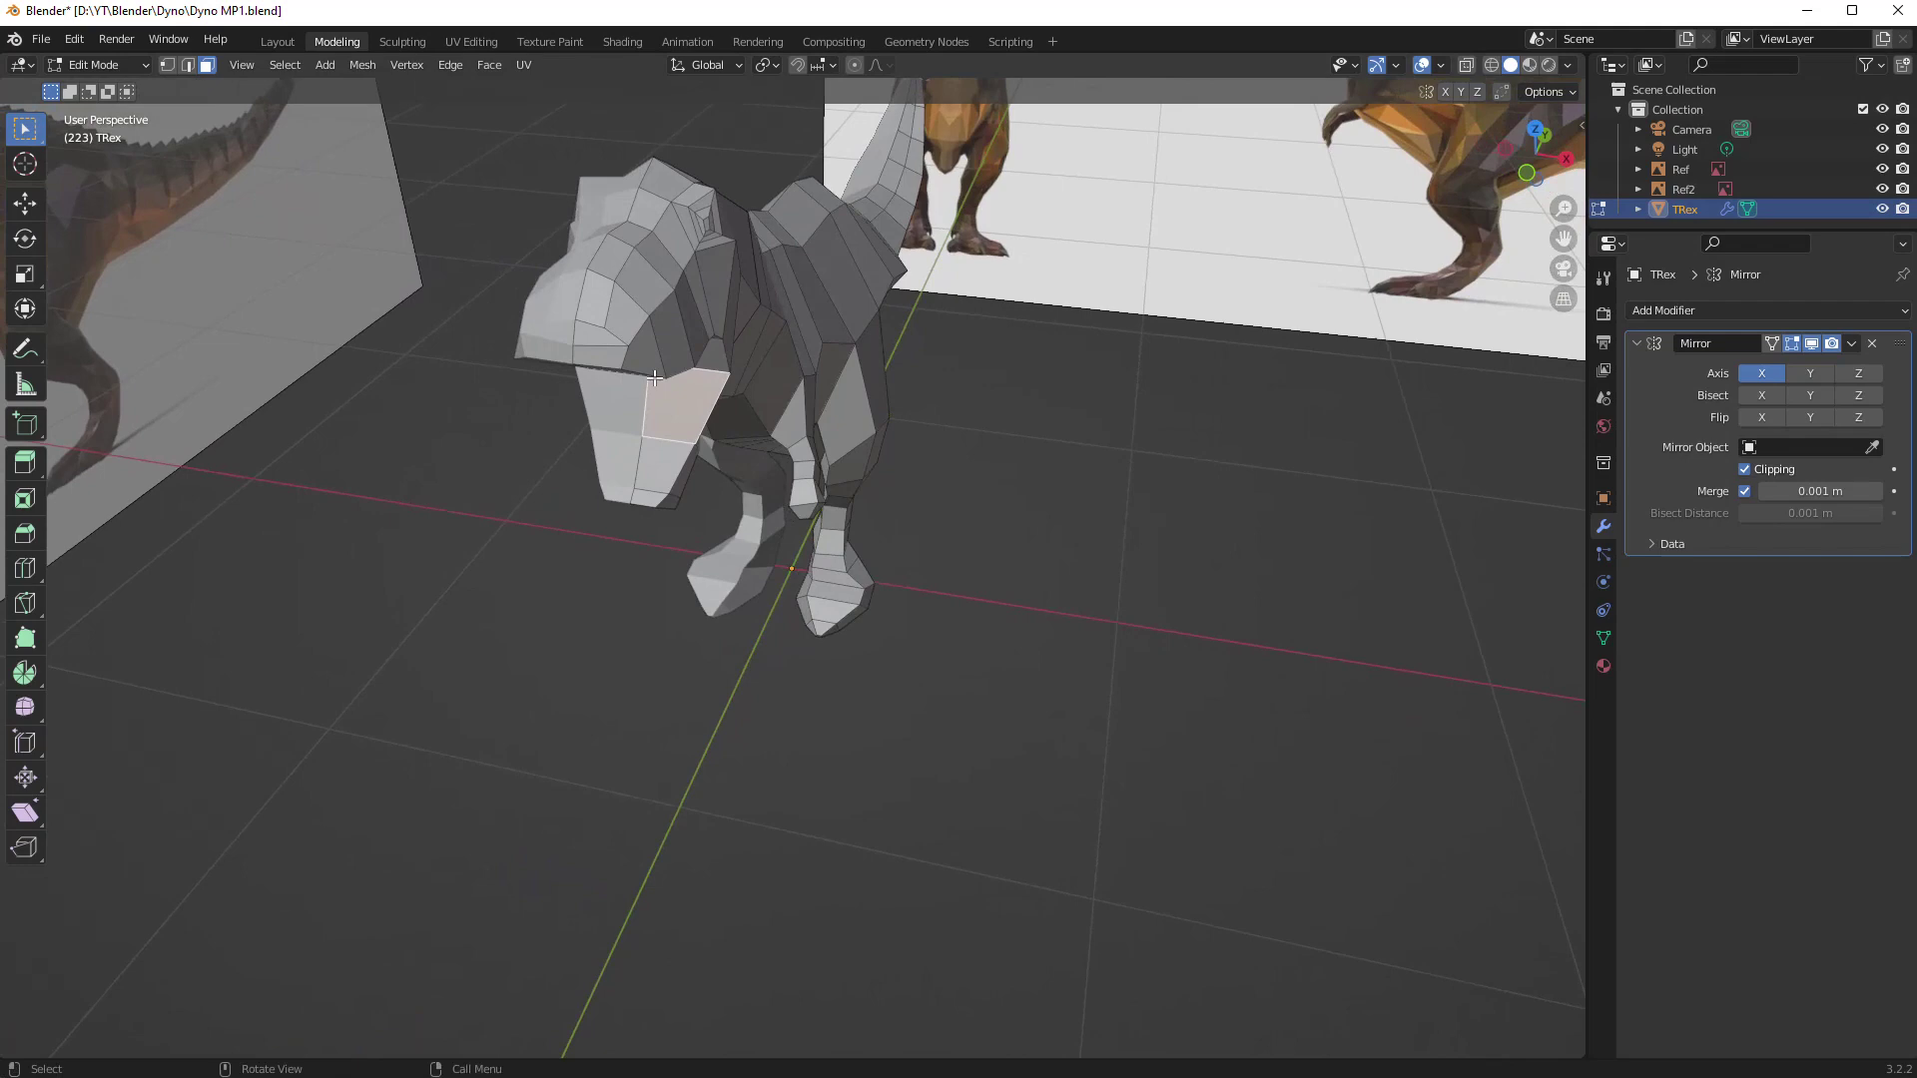
pyautogui.scroll(4, 685, 415)
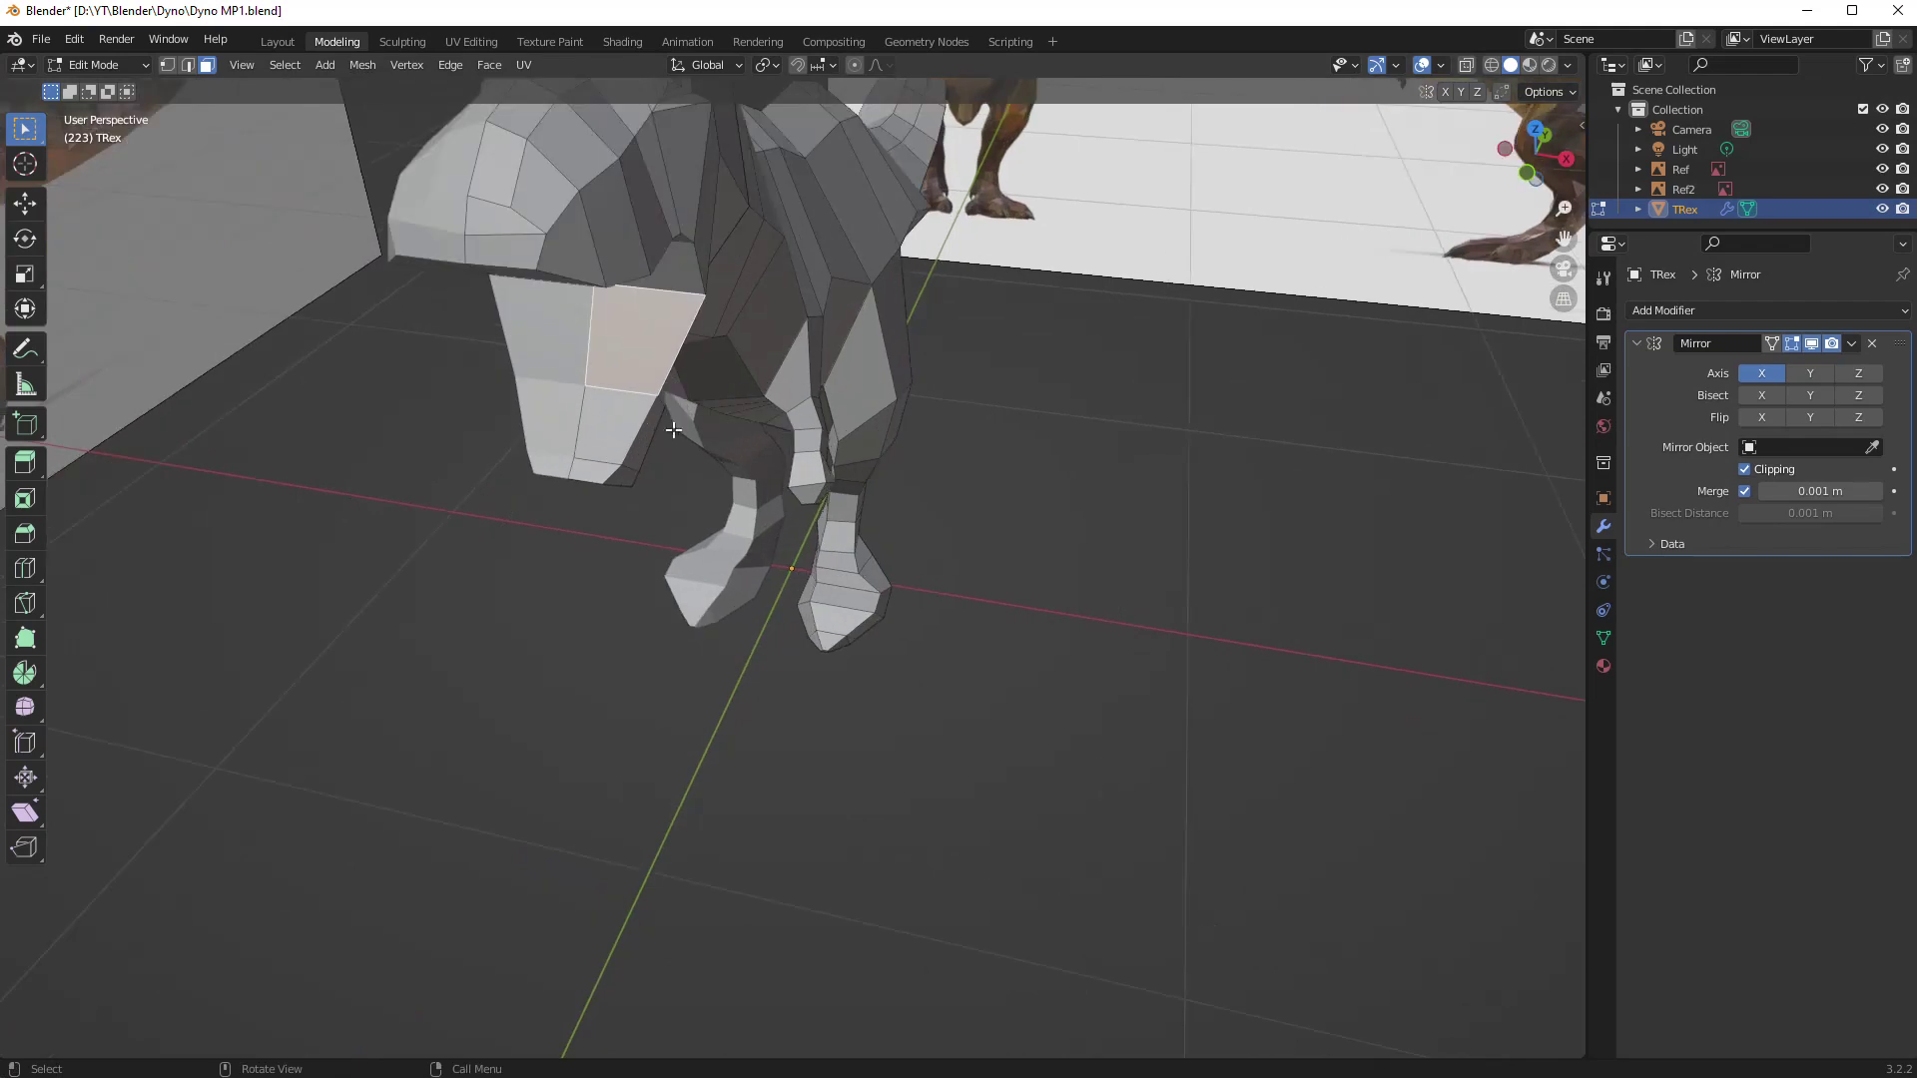
pyautogui.click(625, 44)
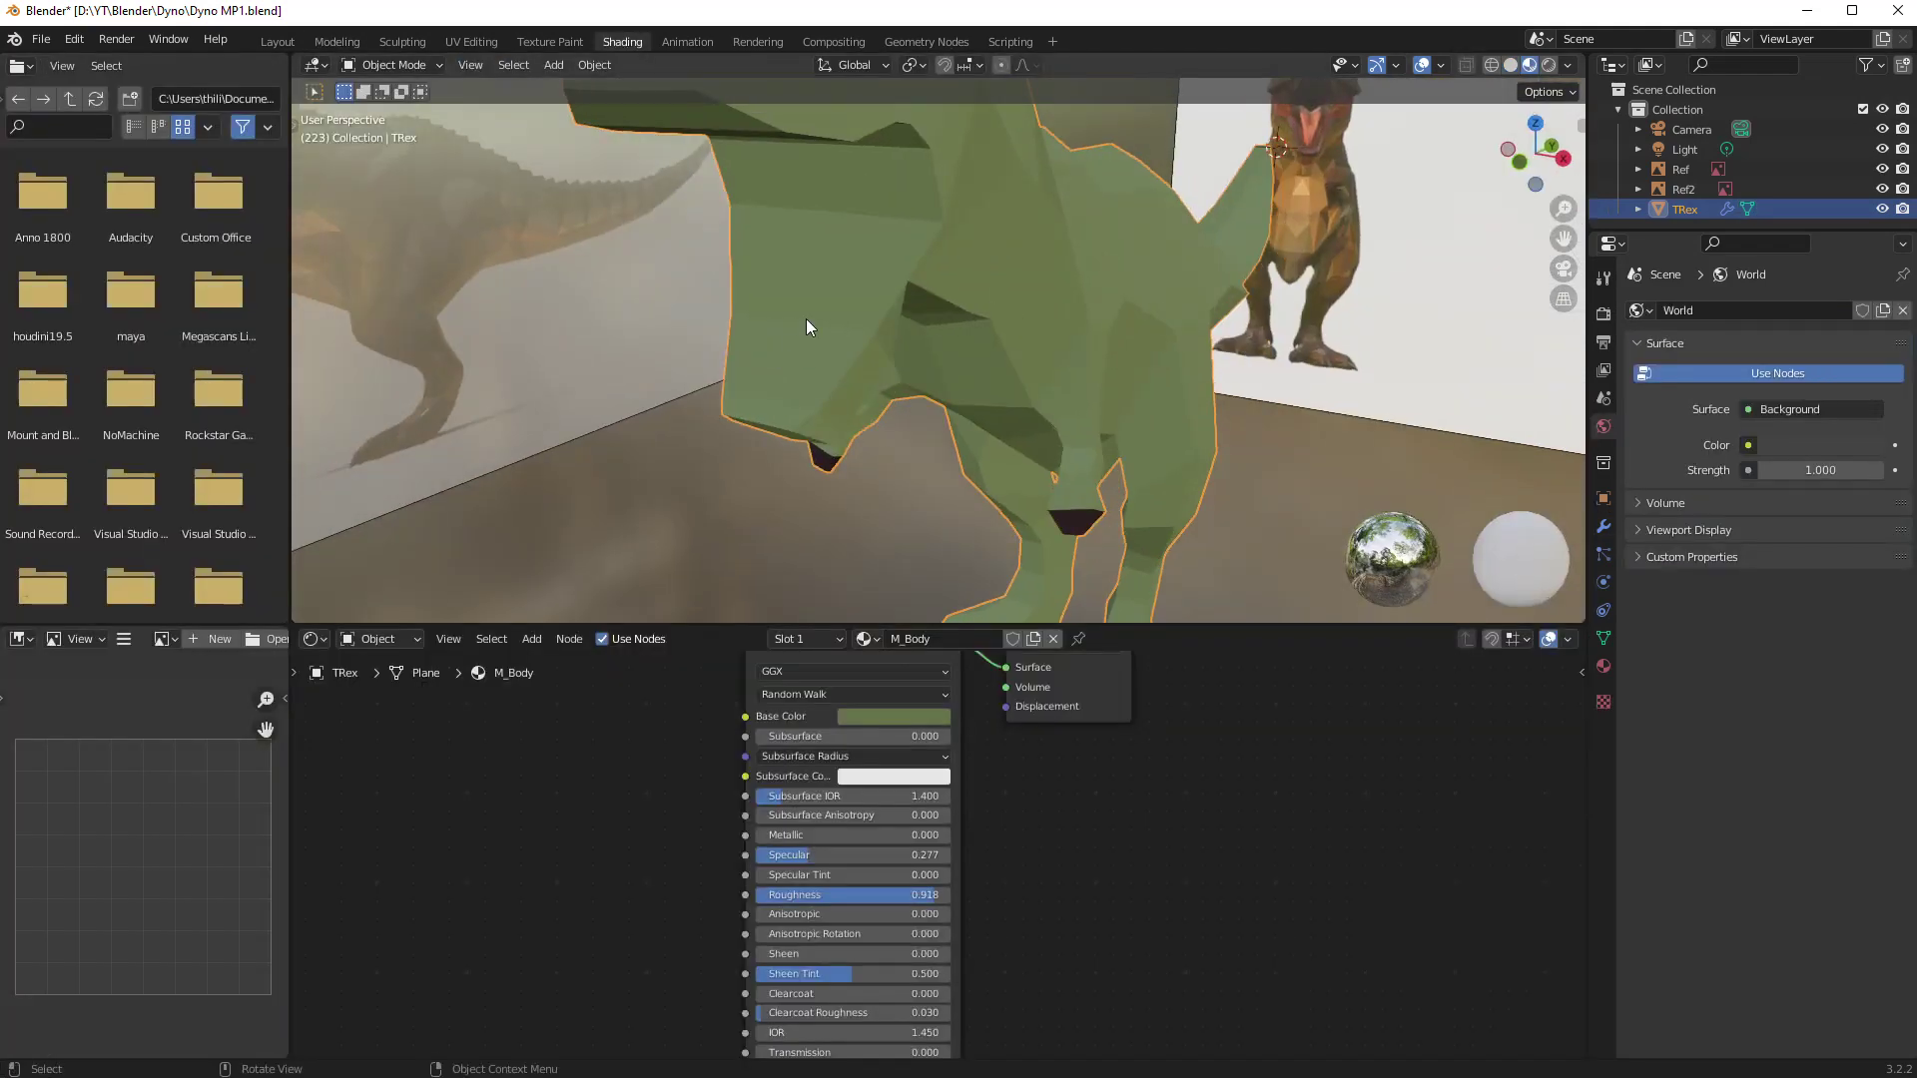
# - In Edit Mode, knife a continuous cut from the tip of the lower jaw along the inner mouth and onto the underside of the upper jaw
pyautogui.press('Tab')
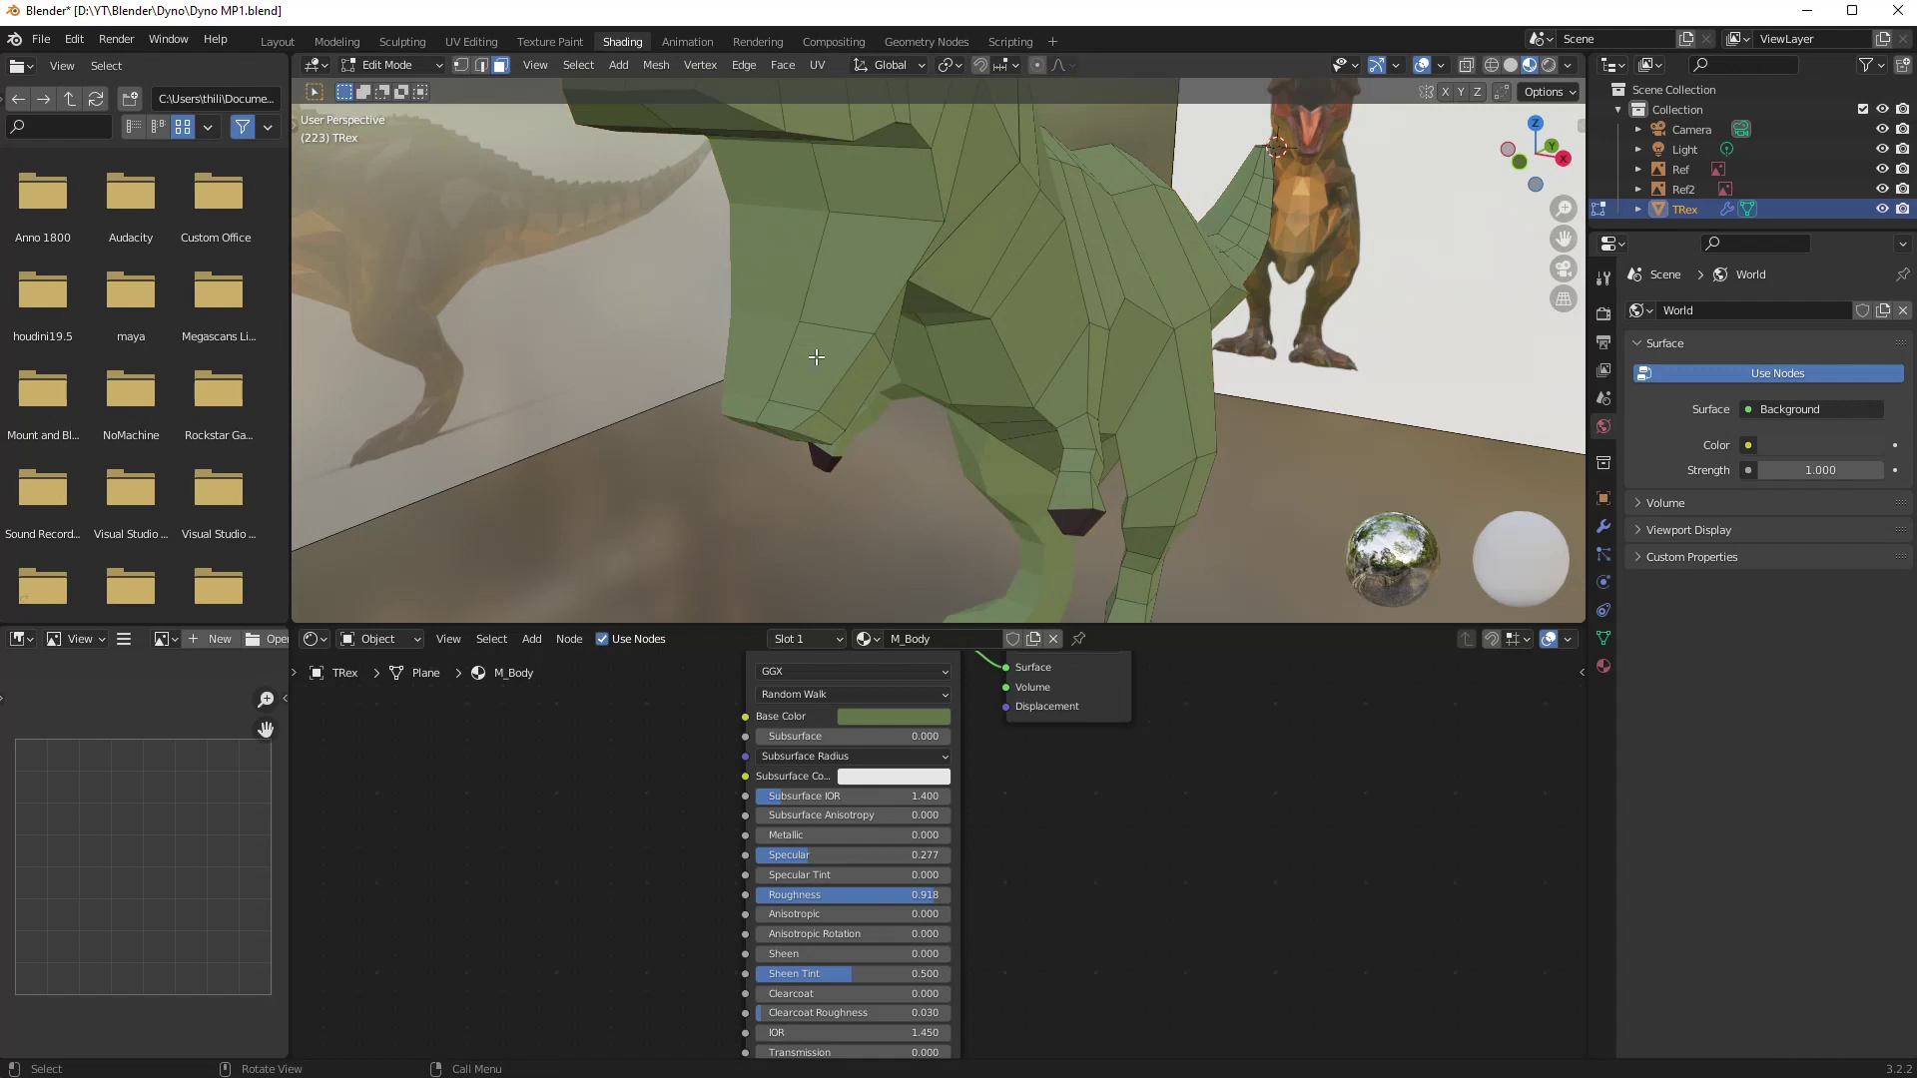
pyautogui.press('k')
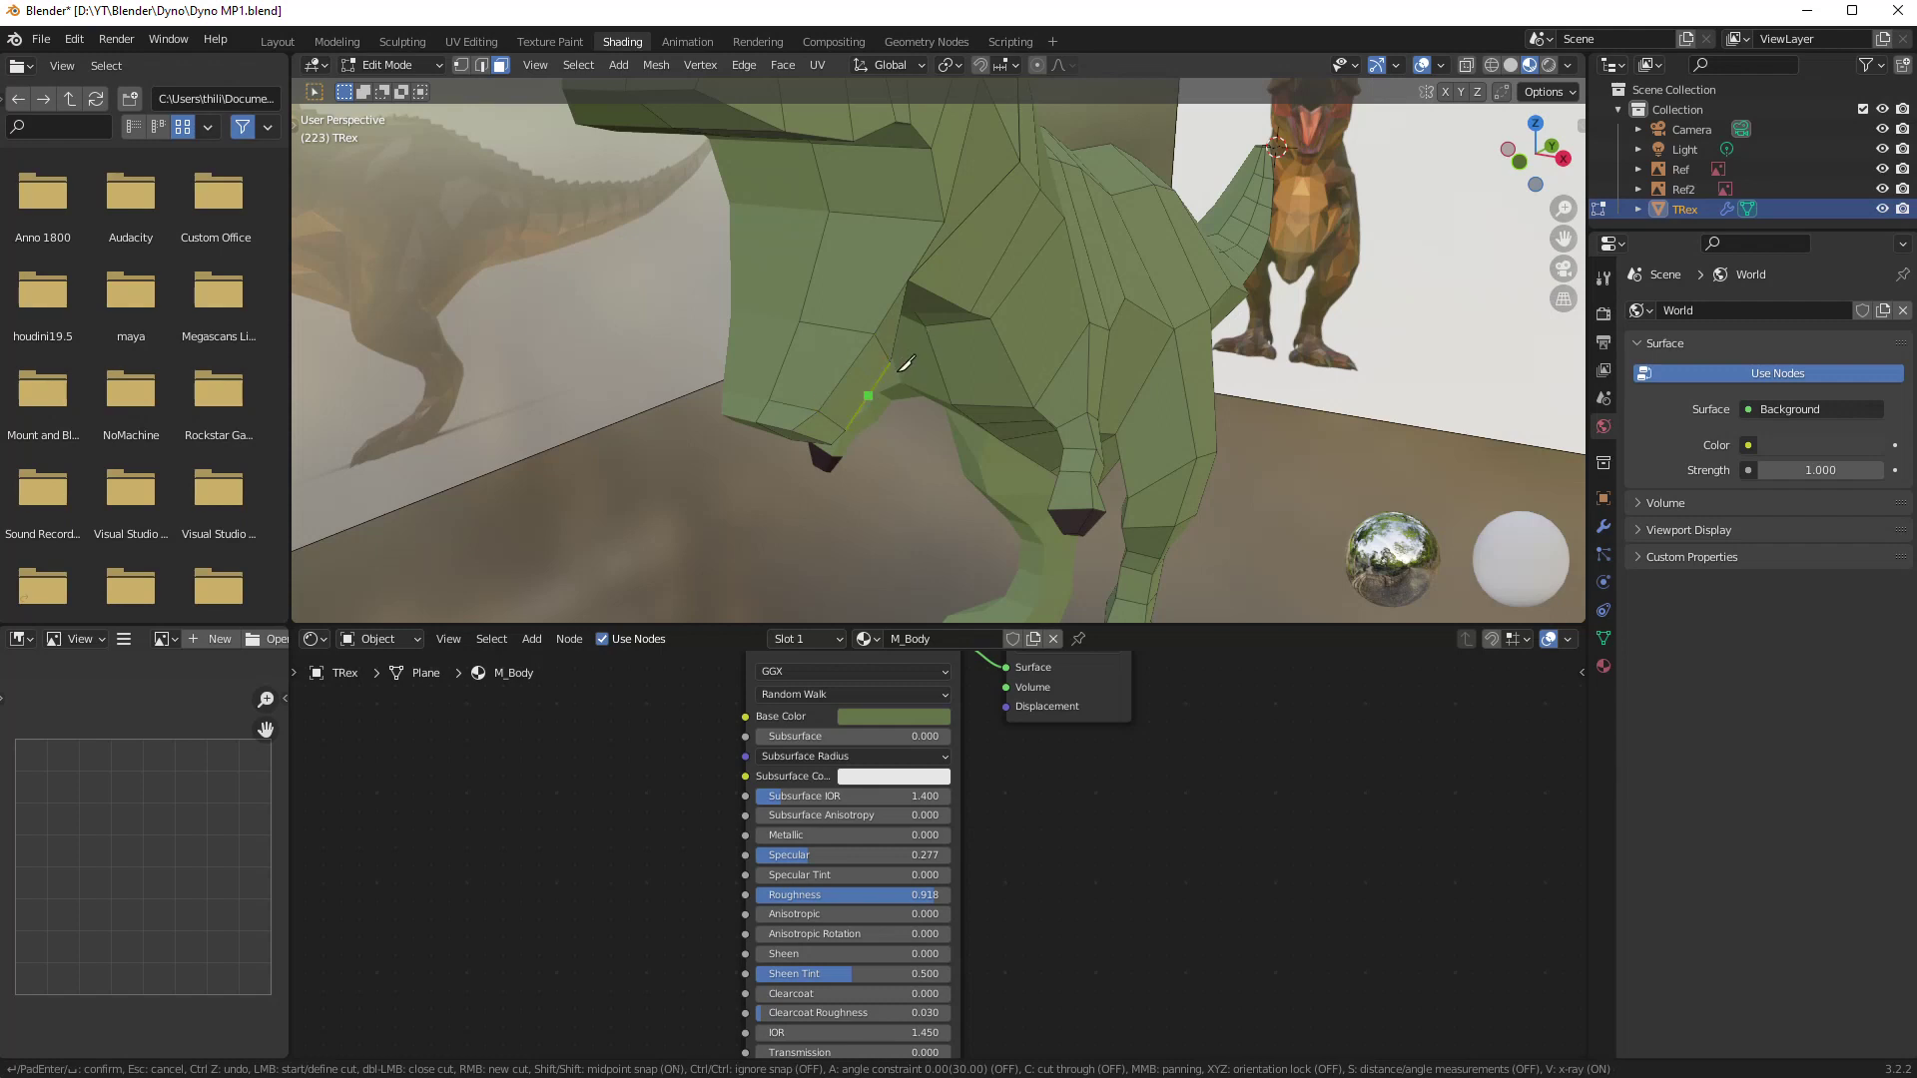
pyautogui.moveTo(885, 389)
pyautogui.keyDown('shift'); pyautogui.mouseDown(button='middle')
pyautogui.moveTo(937, 345)
pyautogui.moveTo(863, 394)
pyautogui.mouseUp(button='middle'); pyautogui.keyUp('shift')
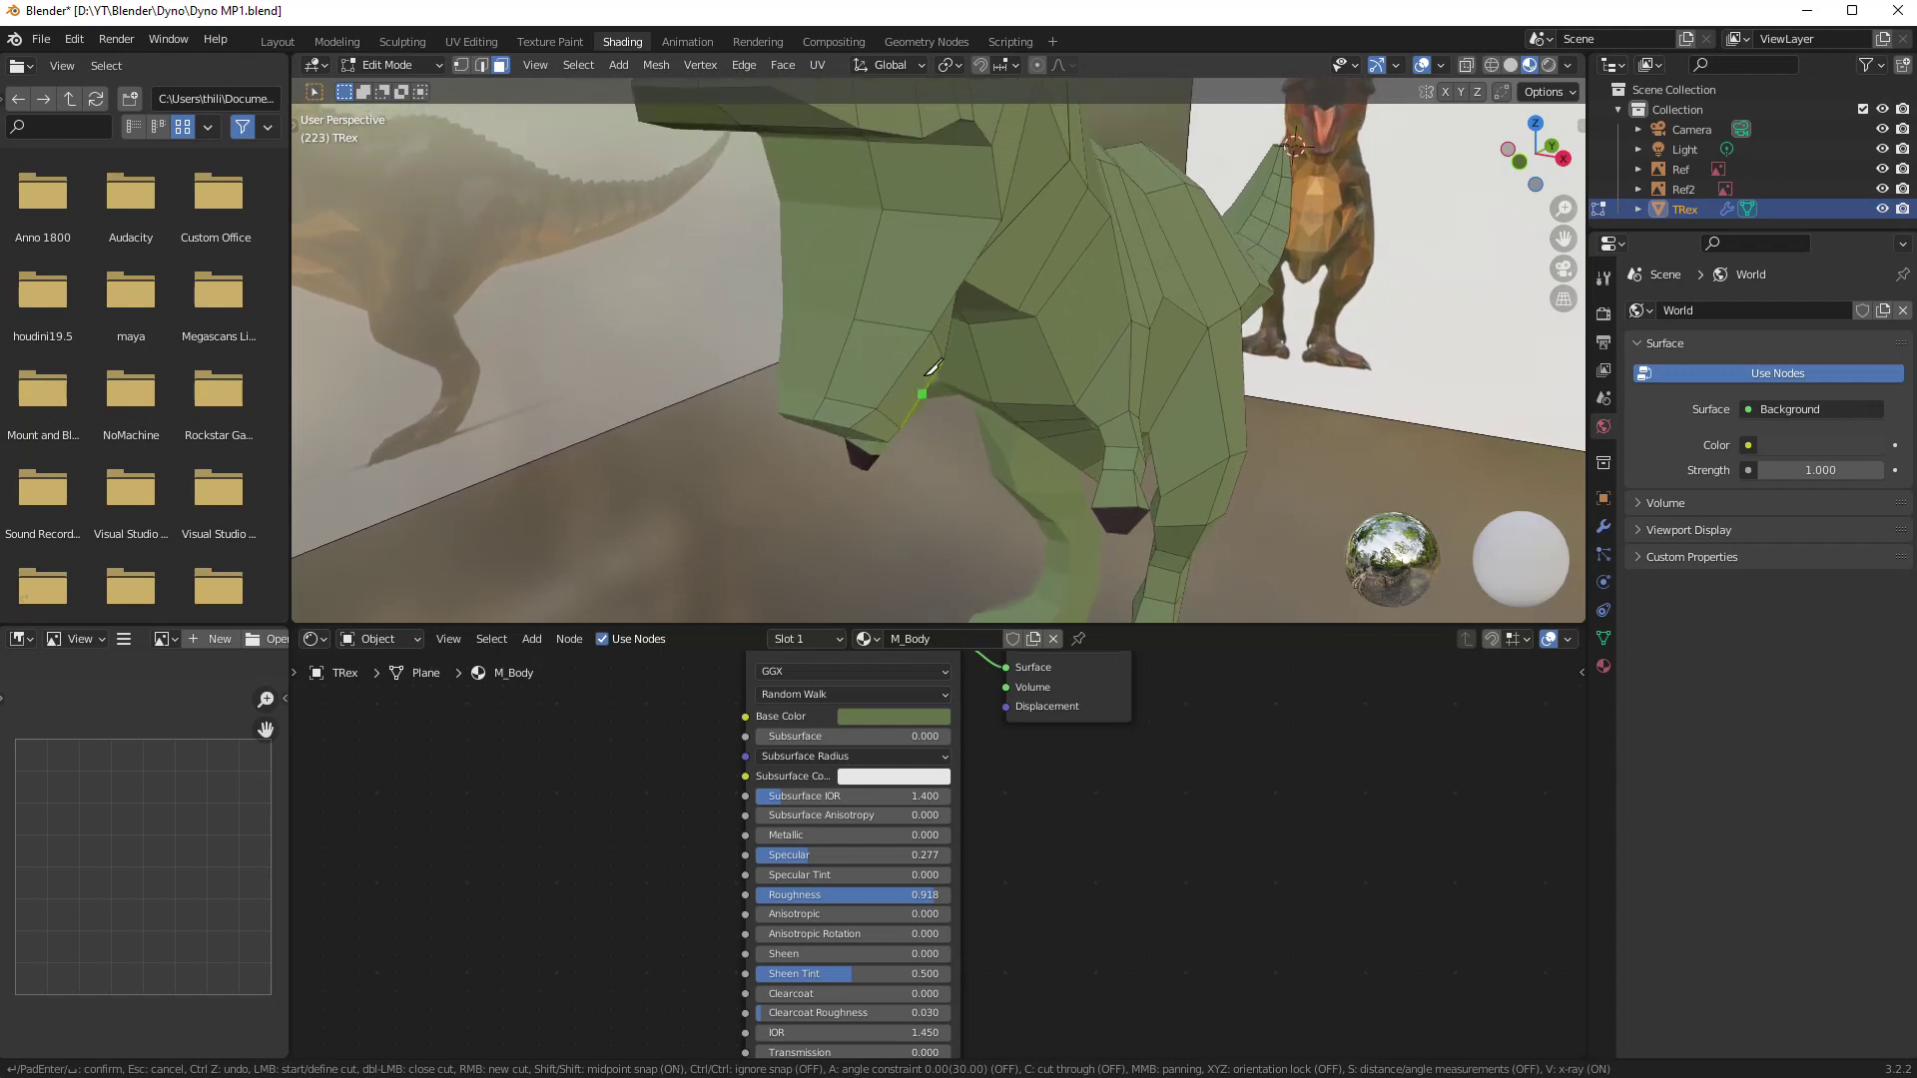
pyautogui.click(860, 404)
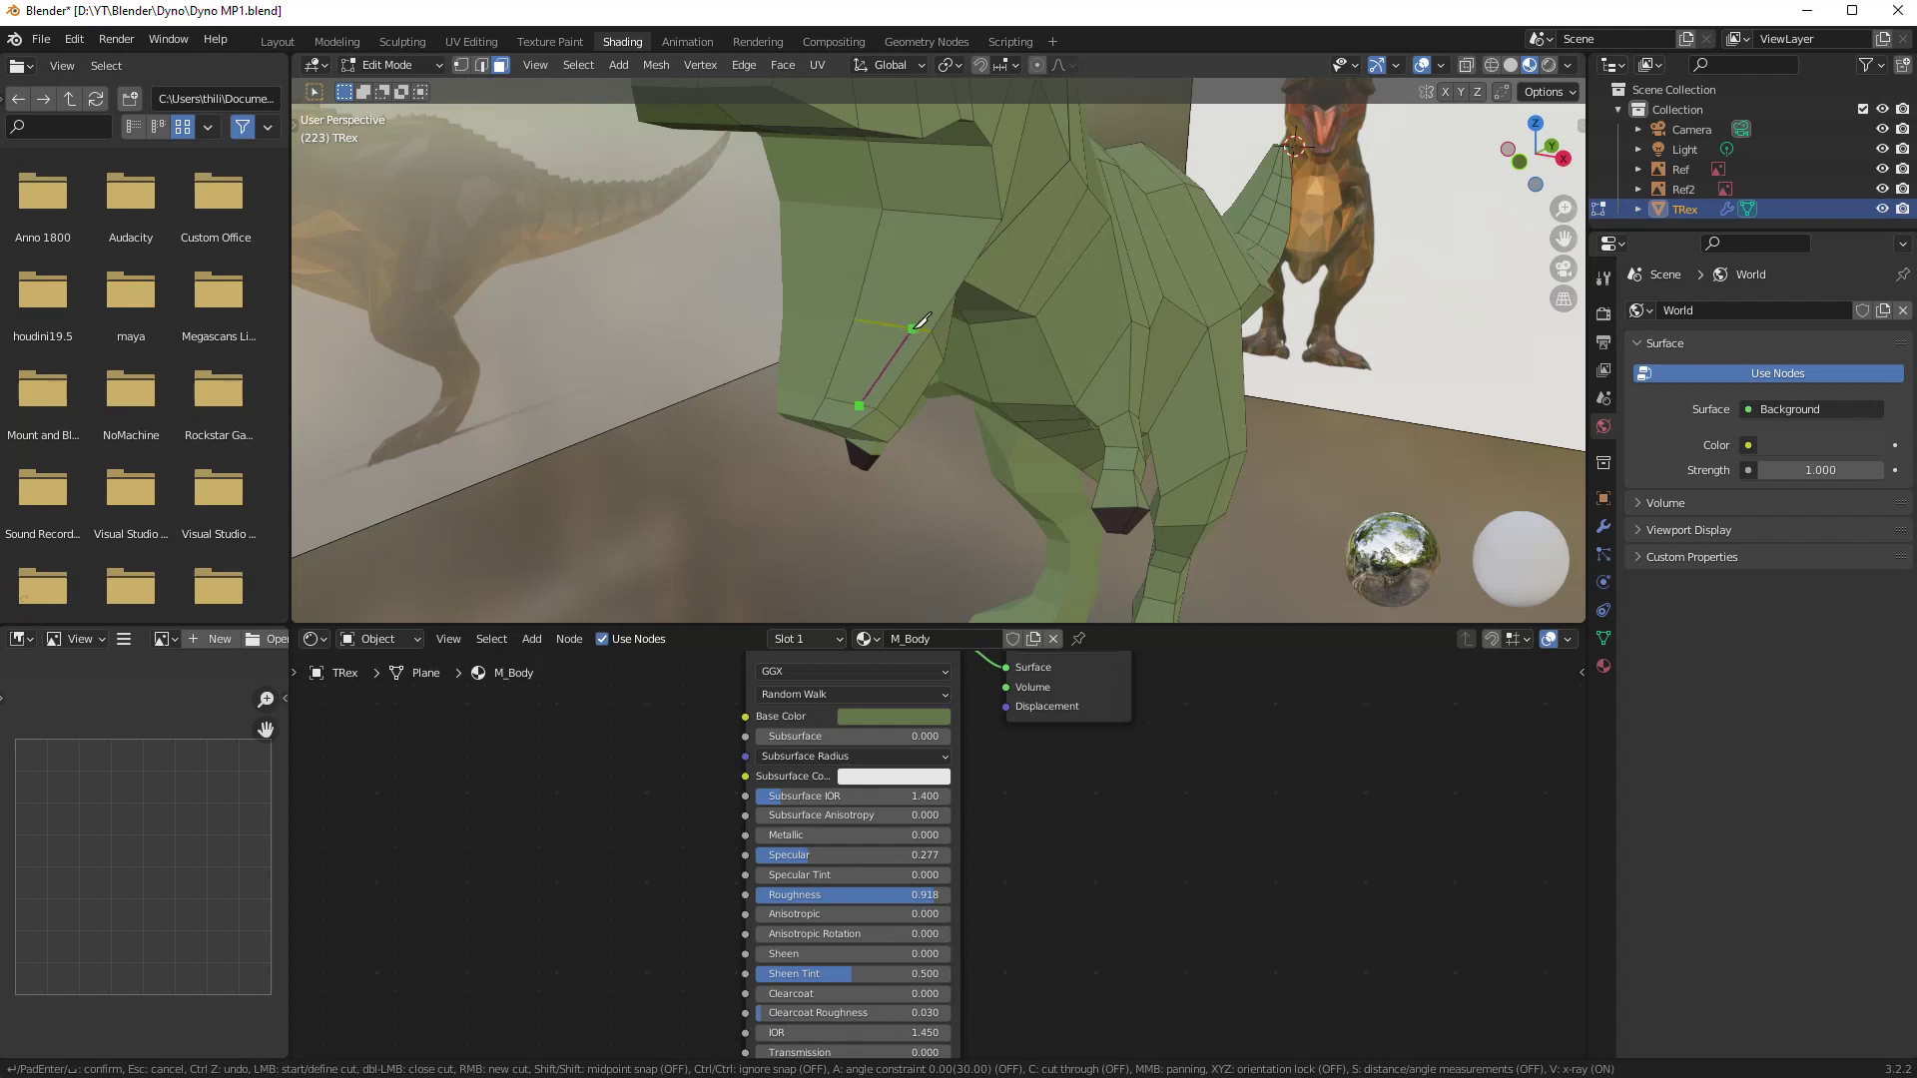
pyautogui.click(914, 326)
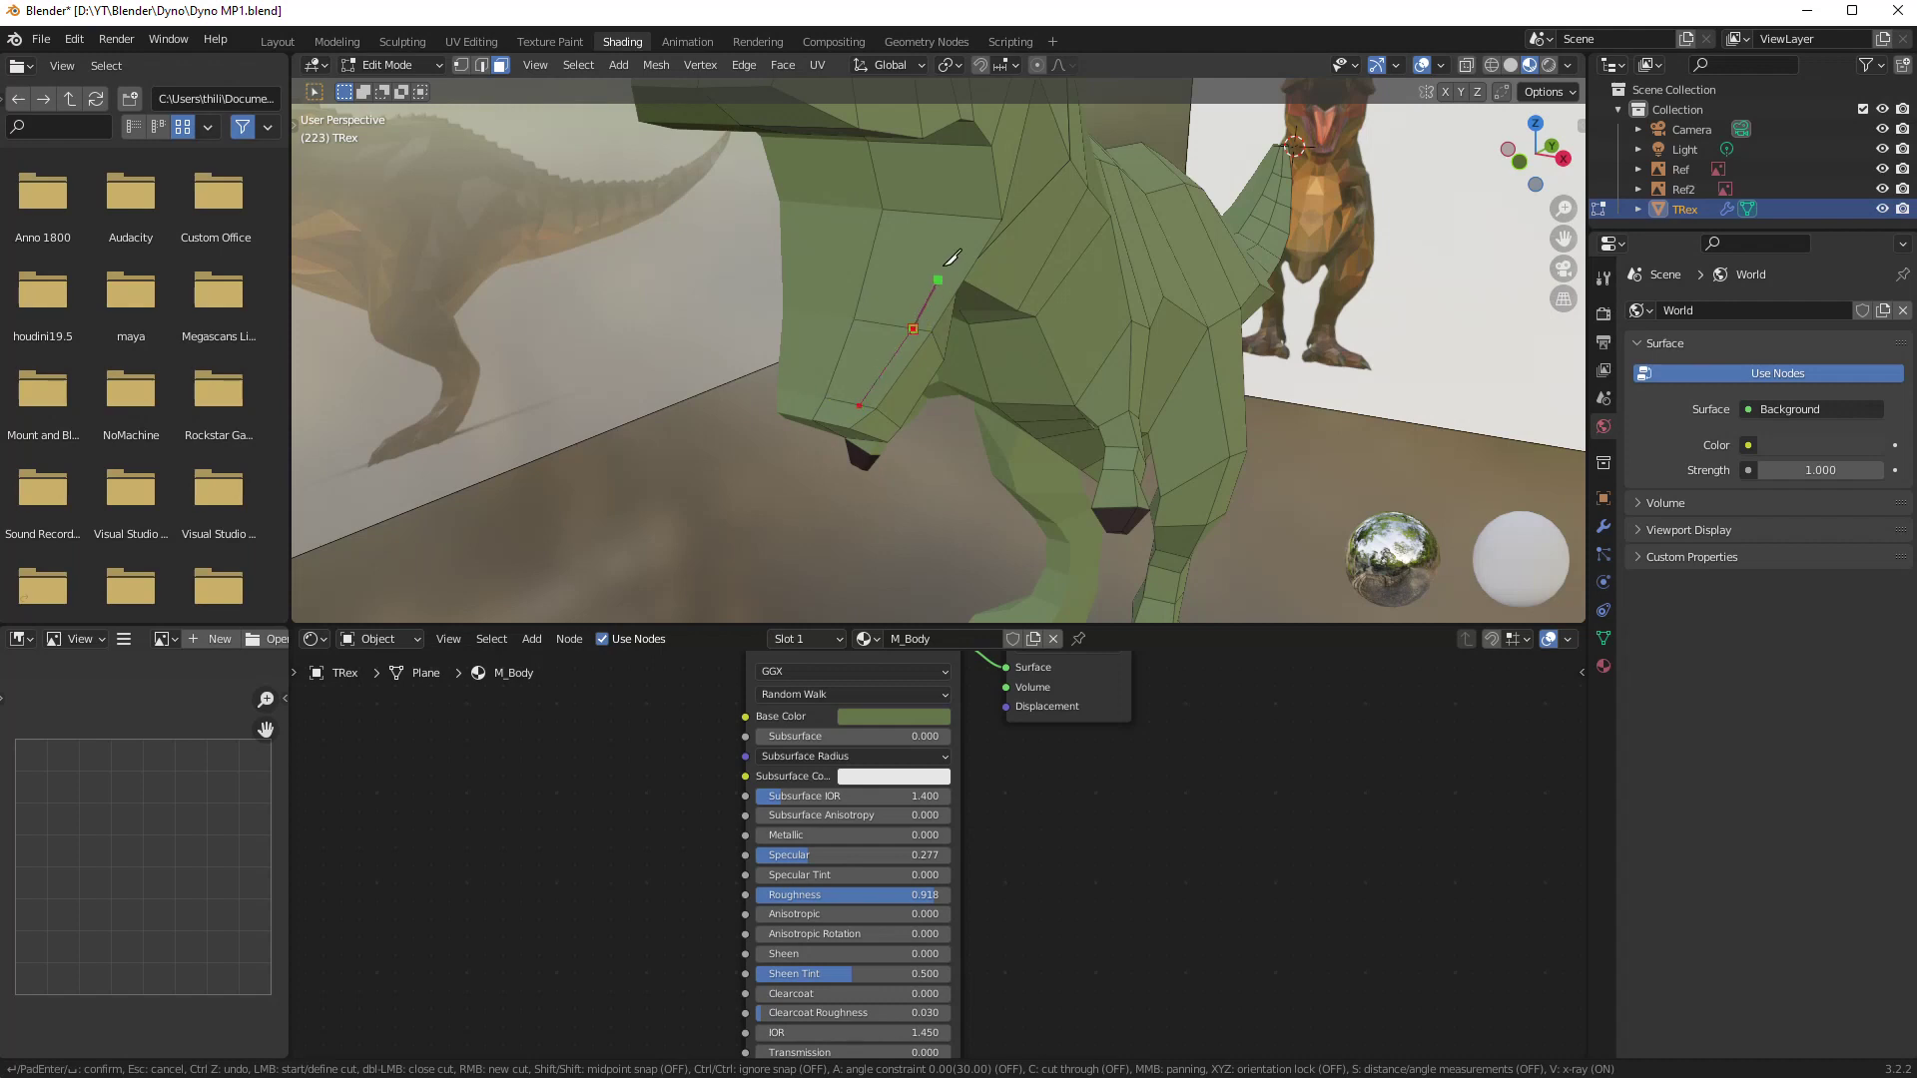
pyautogui.click(976, 218)
pyautogui.moveTo(1042, 301); pyautogui.dragTo(1089, 119, button='middle')
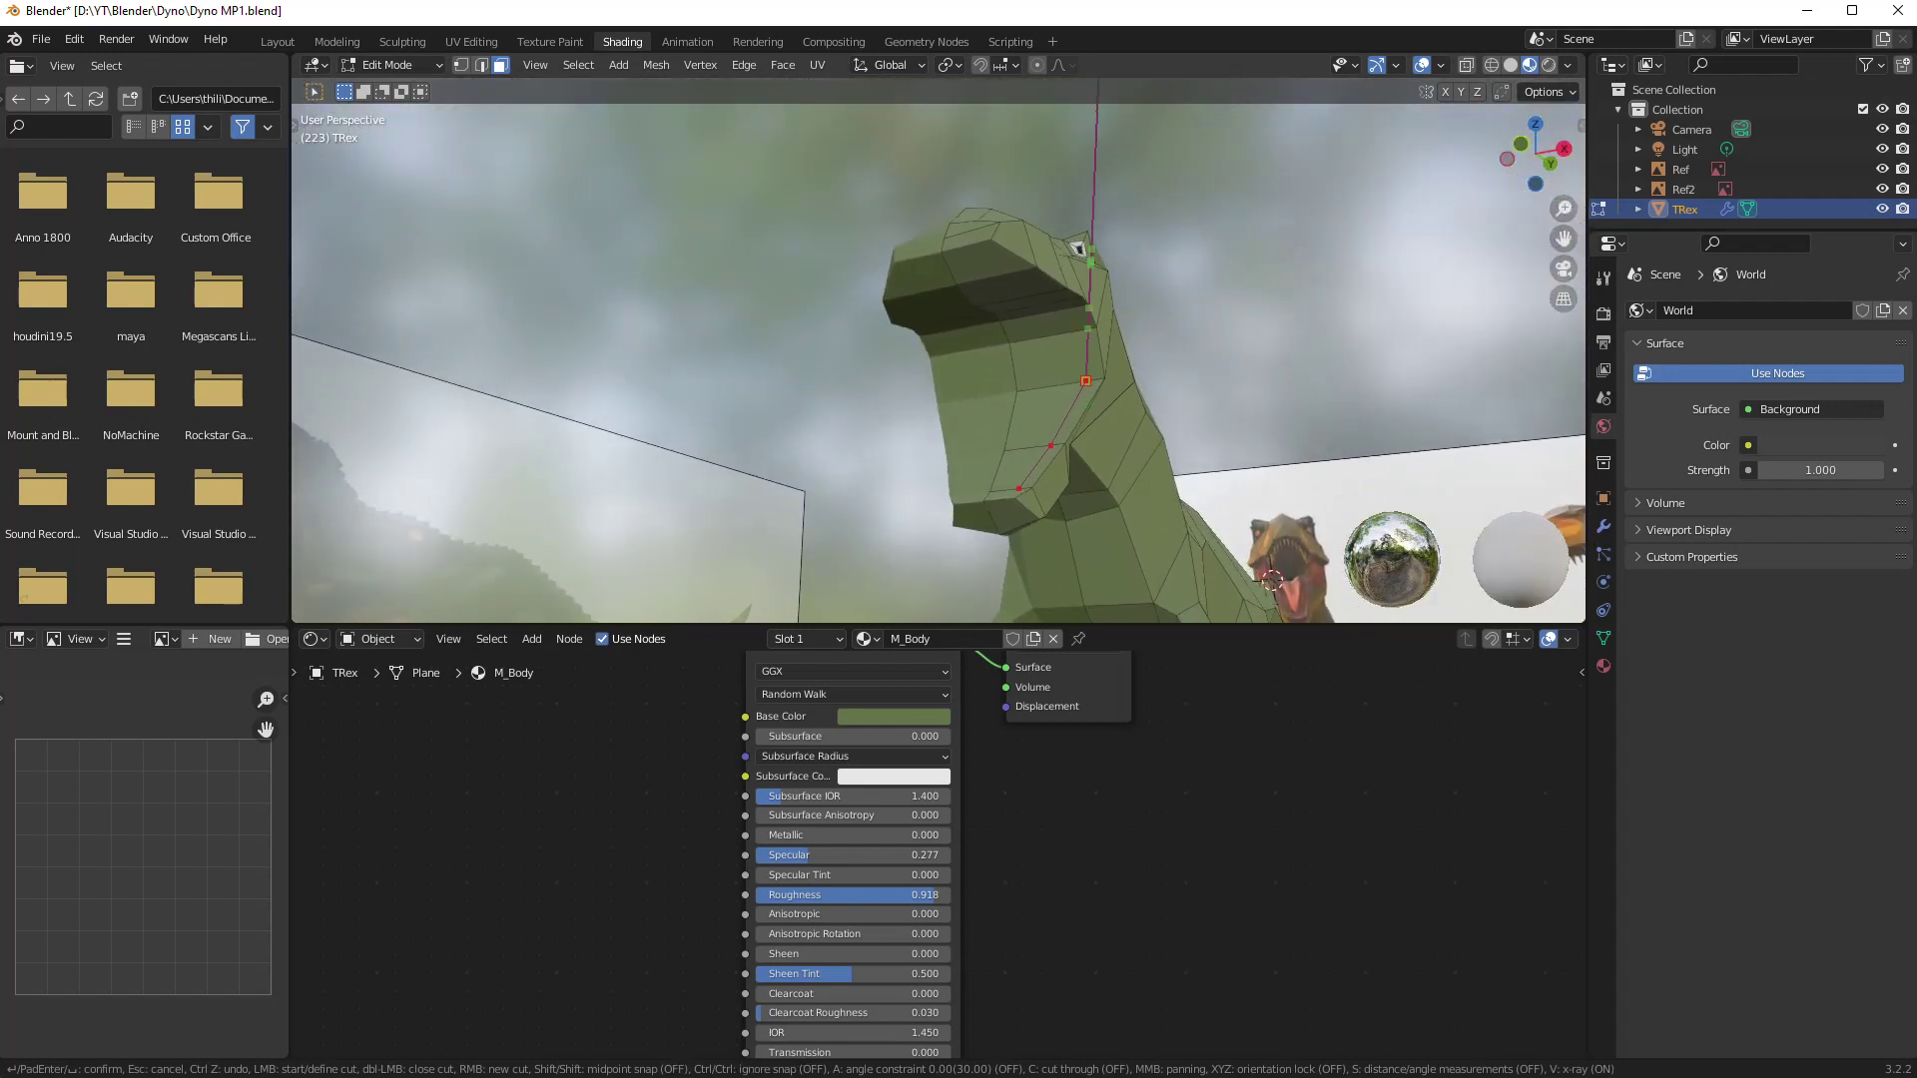
pyautogui.click(1080, 330)
pyautogui.click(1043, 293)
pyautogui.click(1015, 273)
pyautogui.press('Return')
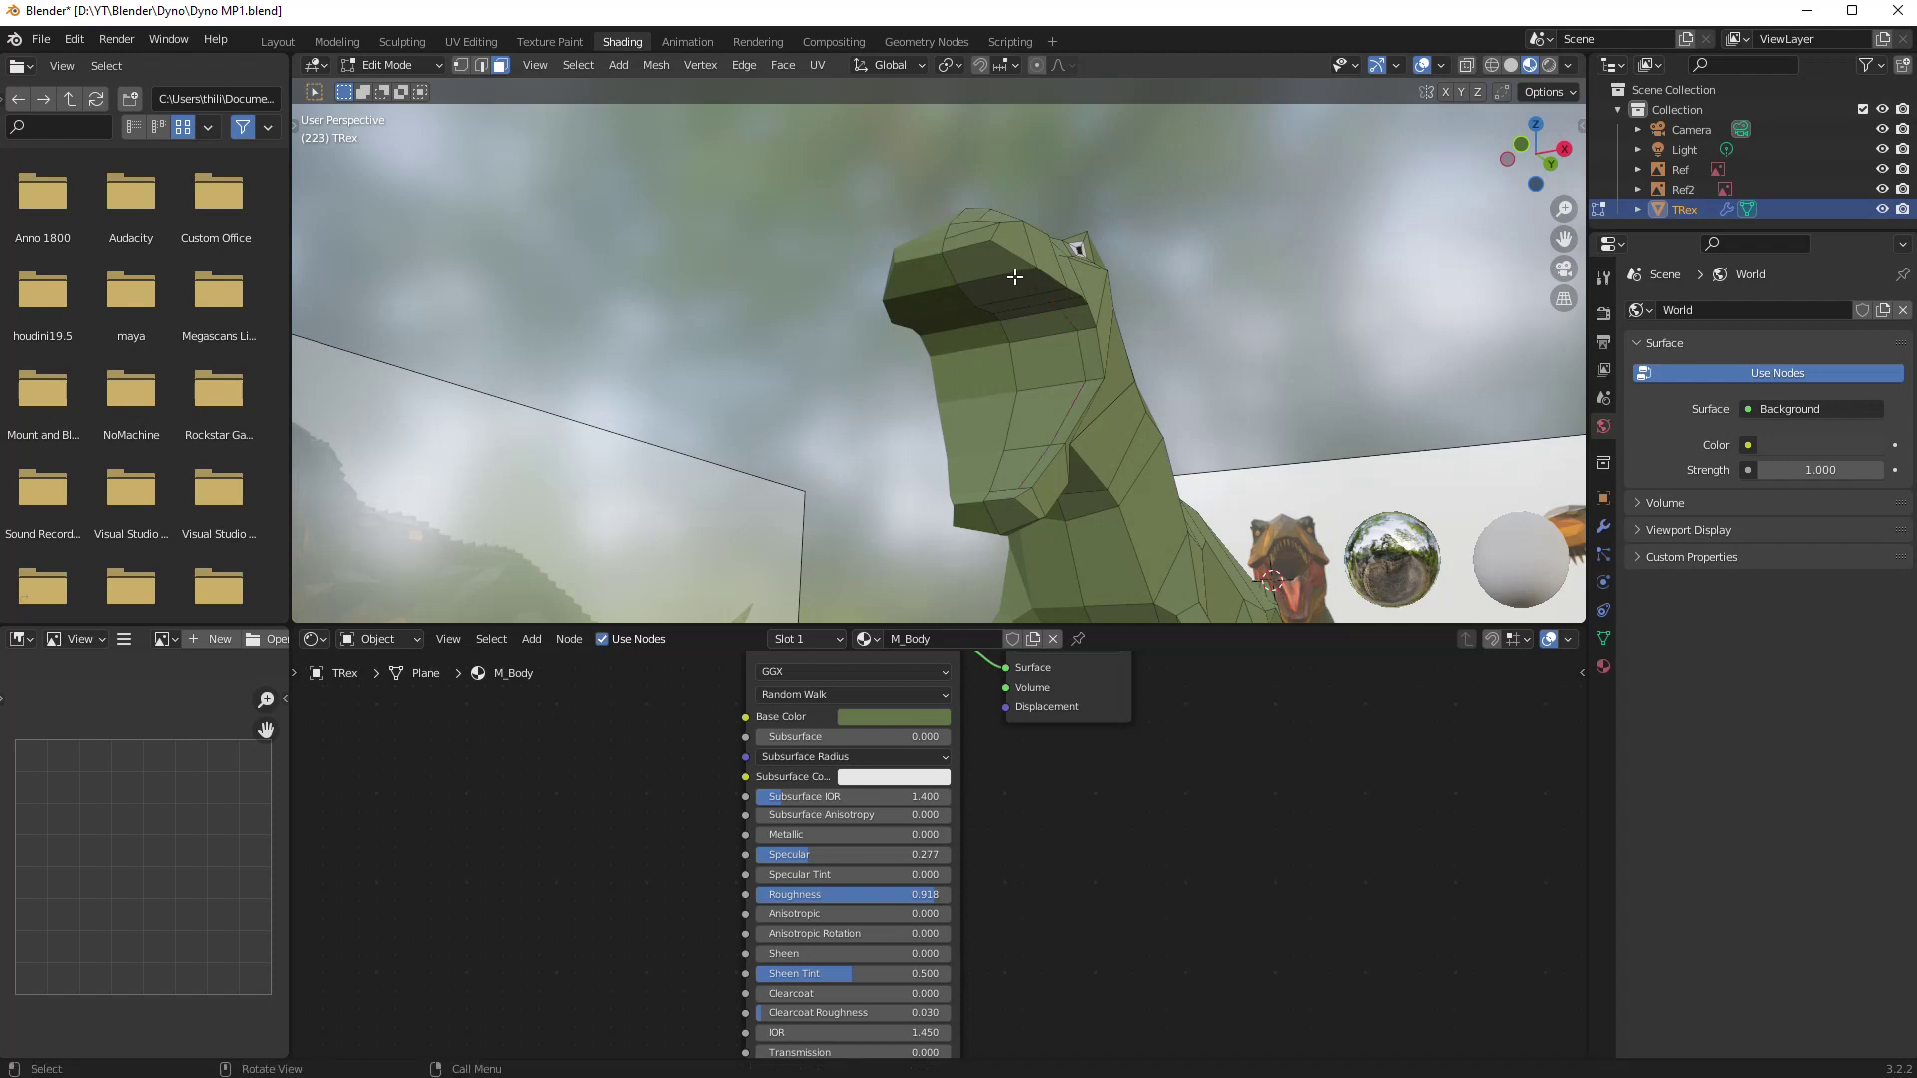
# - In vertex selection, slide the two cut vertices on the underside of the TRex's upper jaw along their edges
pyautogui.scroll(6, 998, 250)
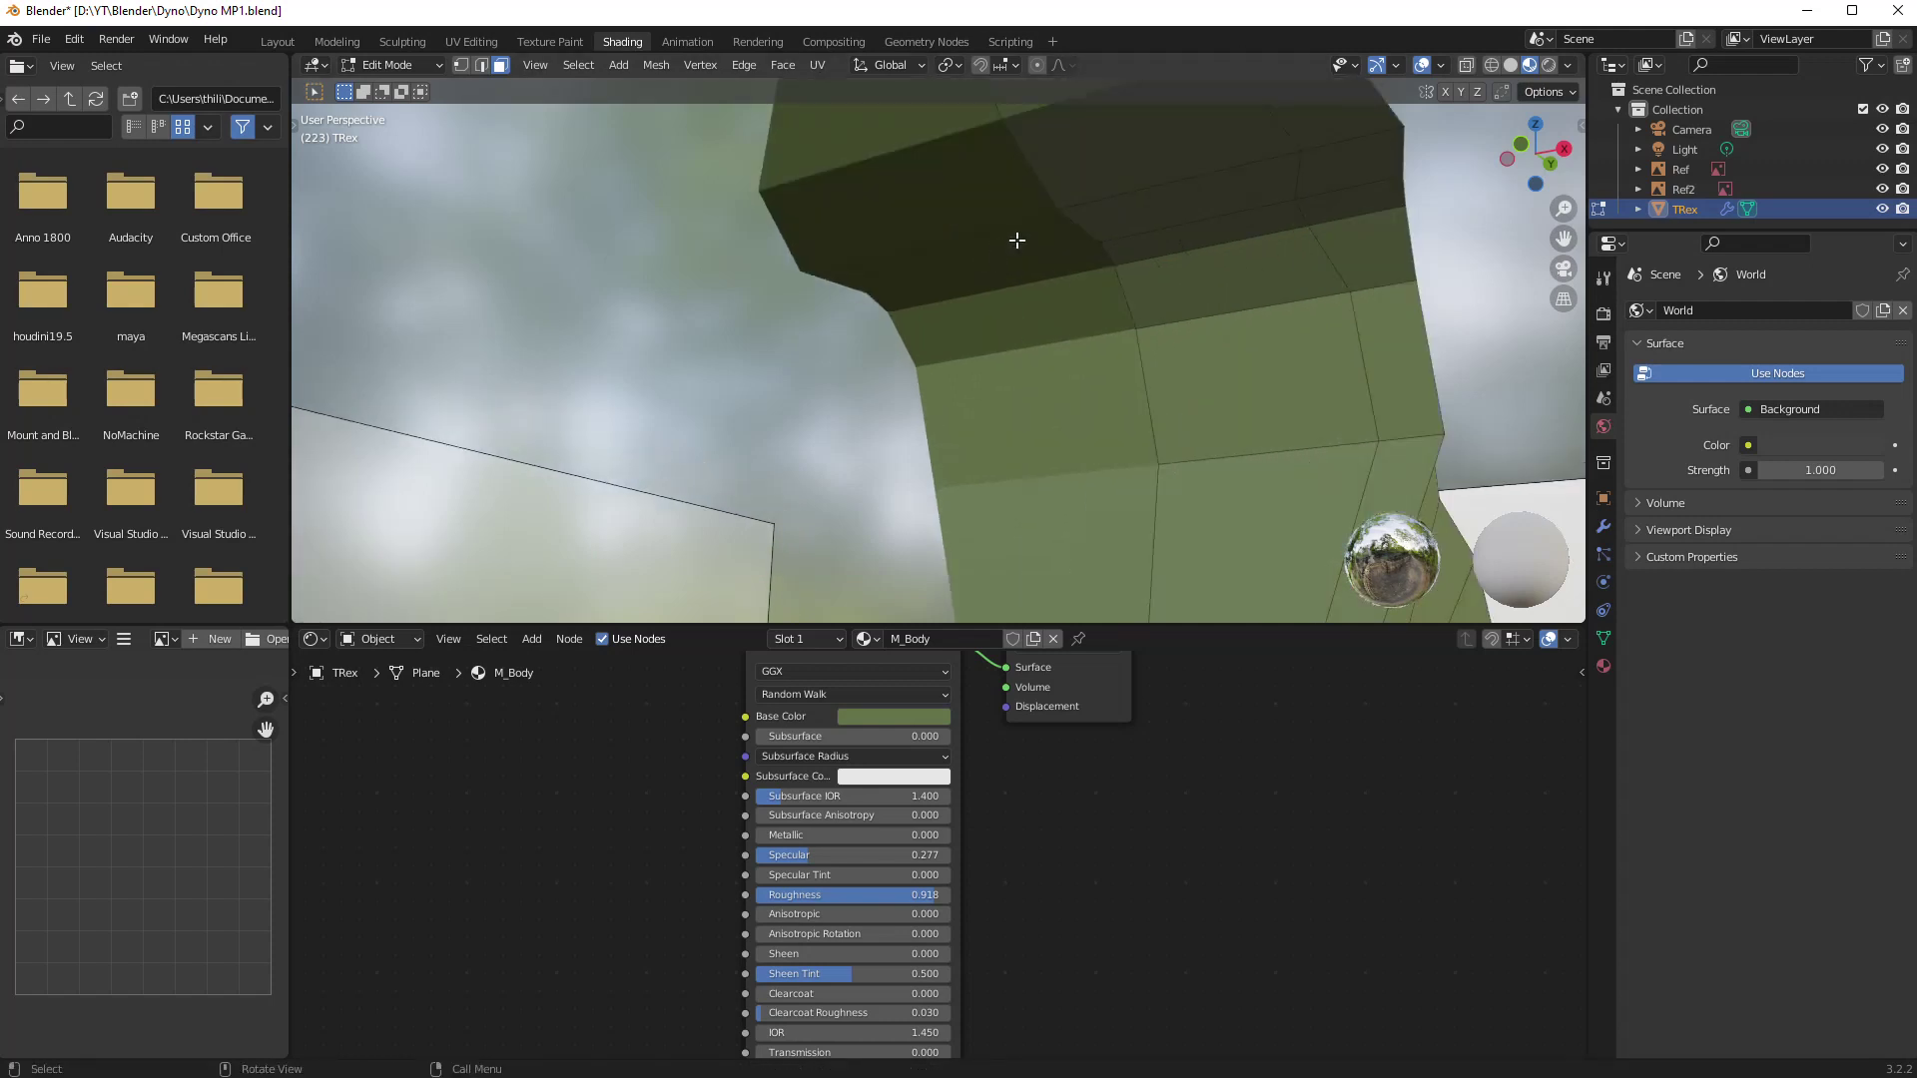
pyautogui.scroll(-3, 1019, 246)
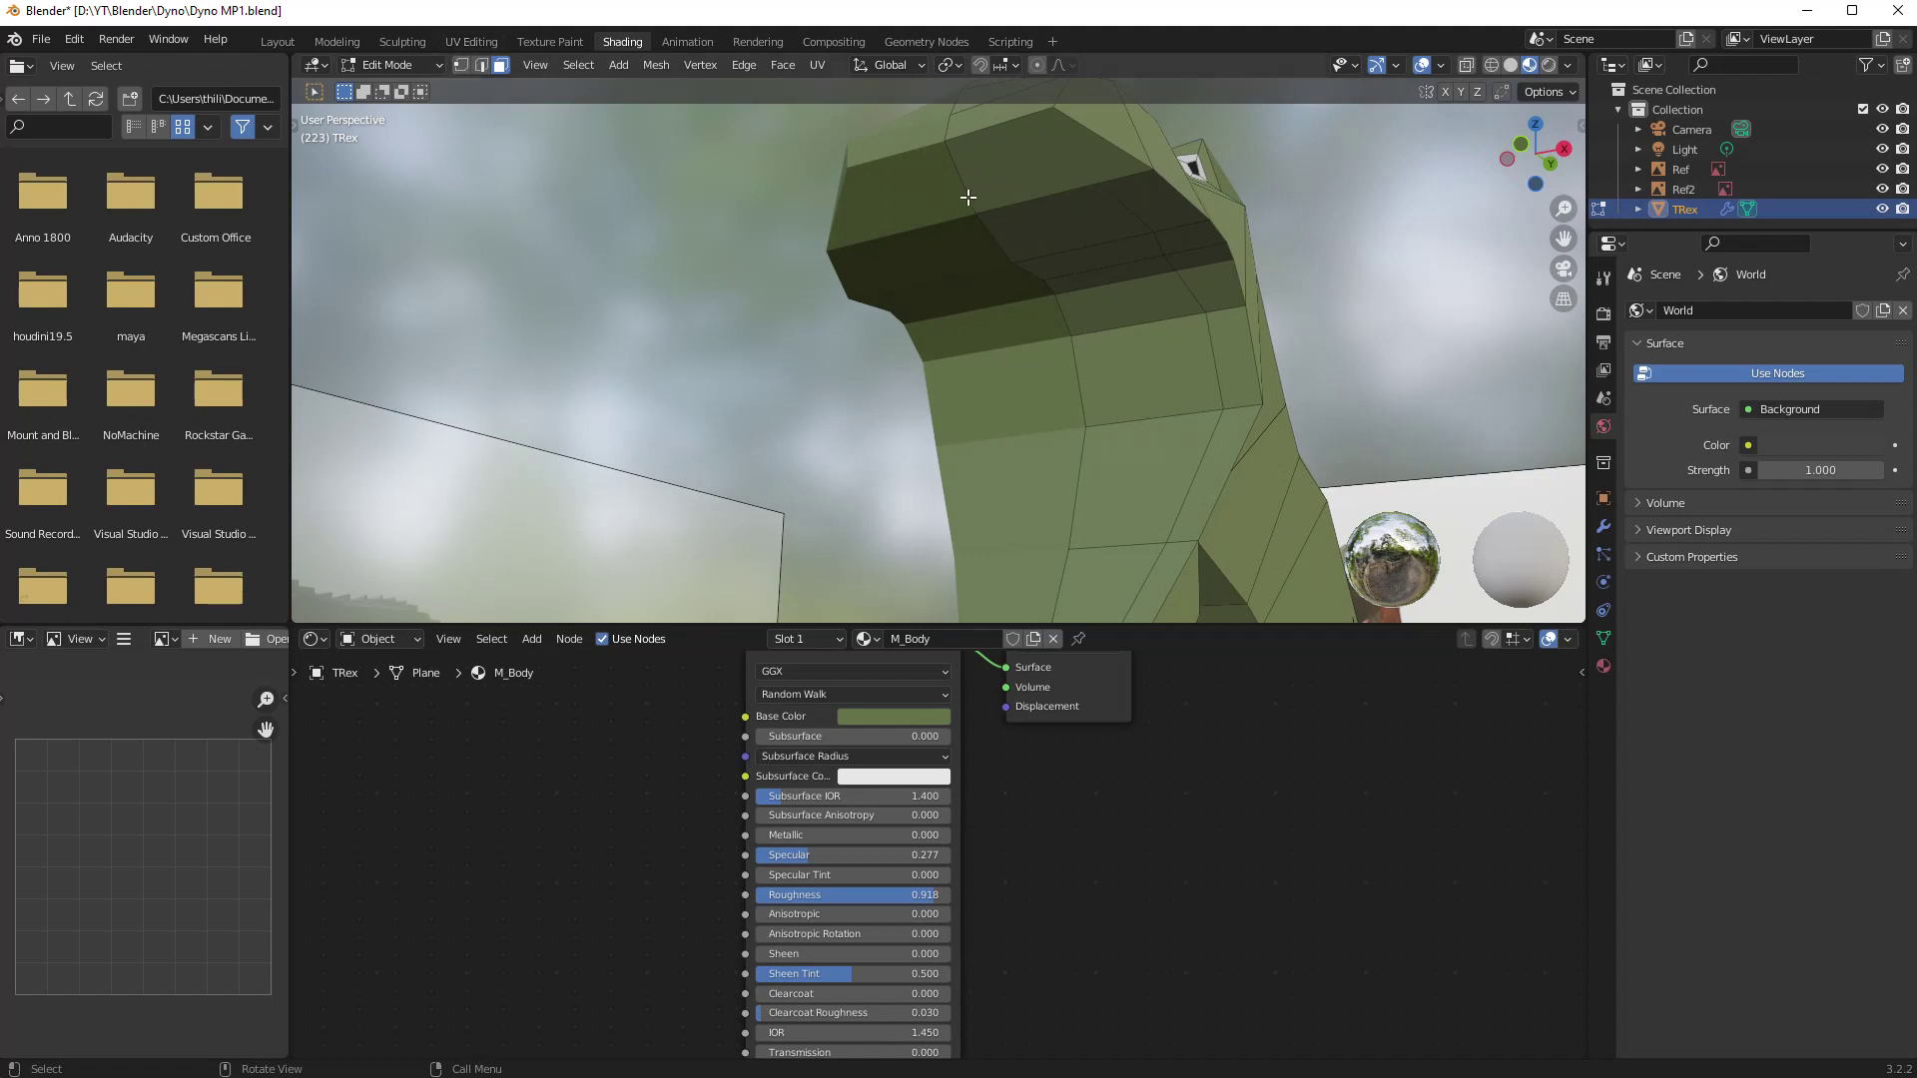
pyautogui.click(463, 65)
pyautogui.click(974, 210)
pyautogui.hotkey('shift', 'v')
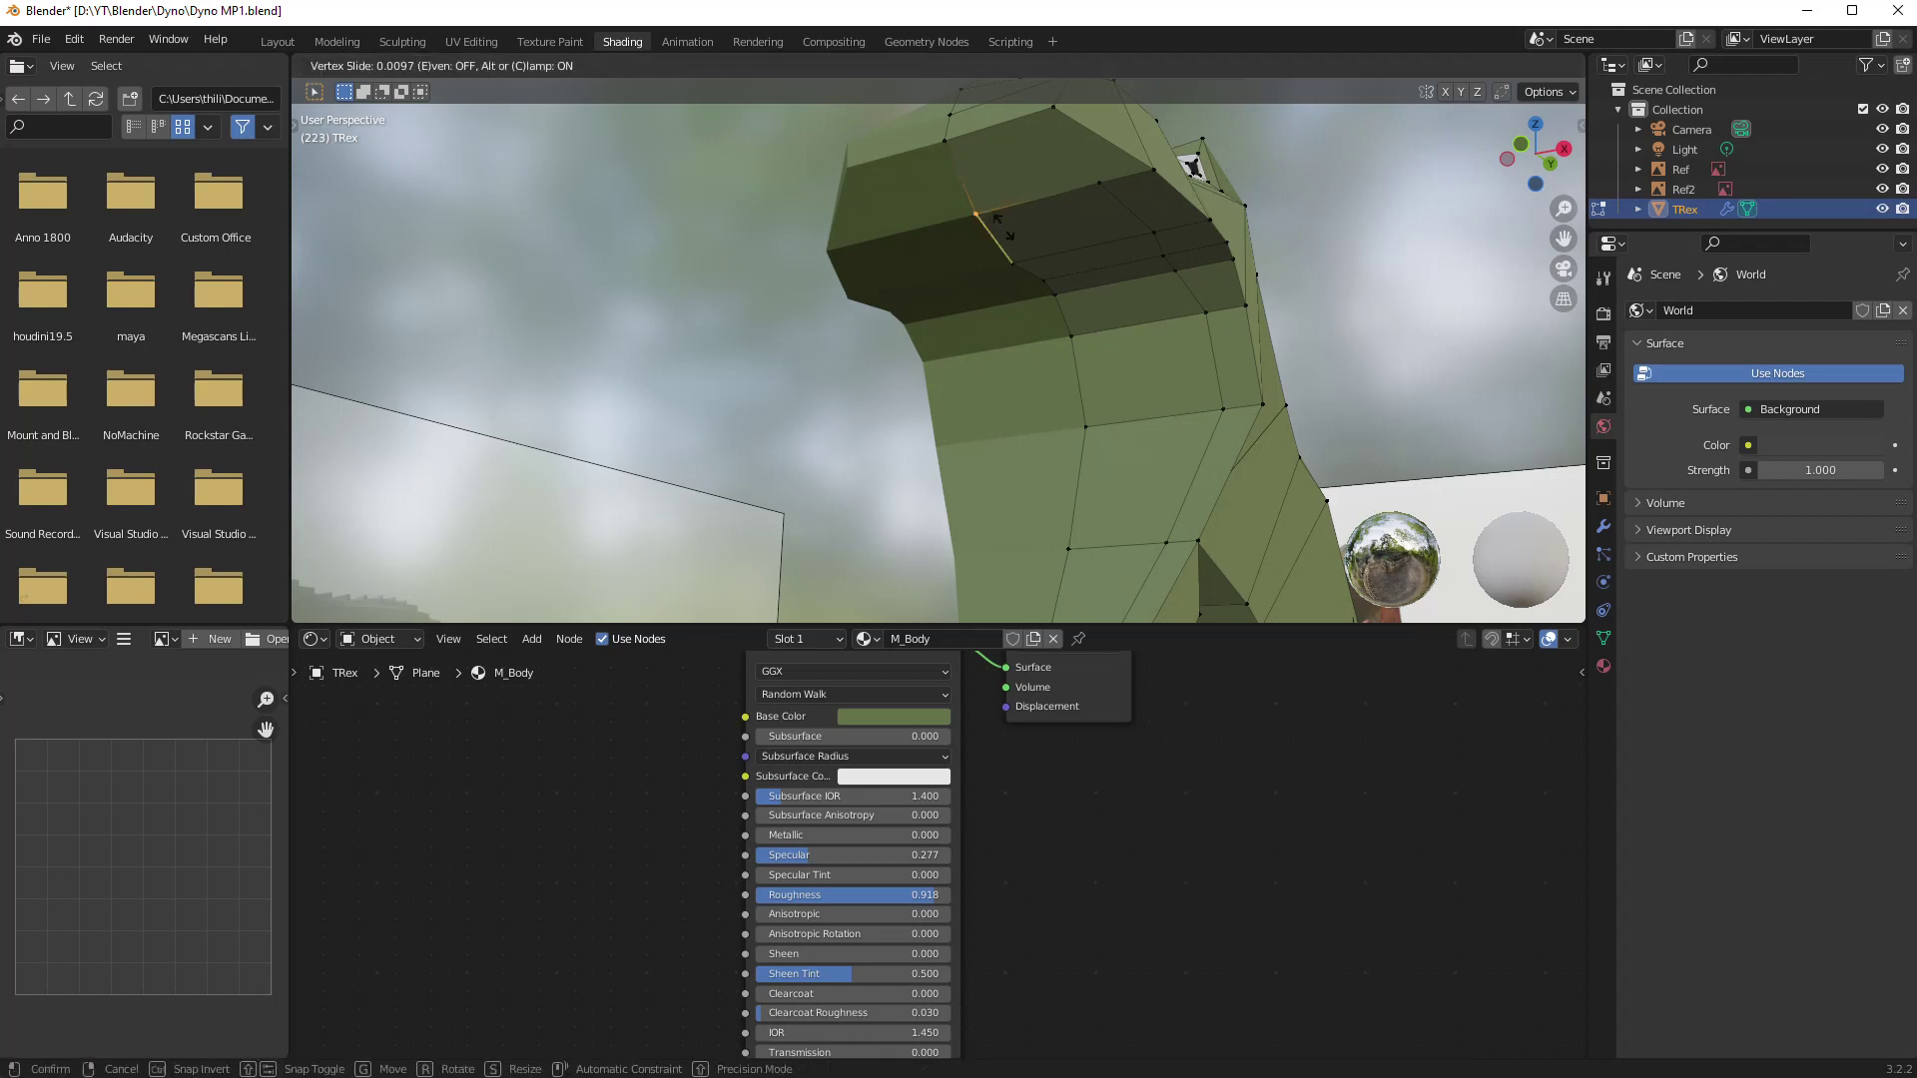
pyautogui.click(986, 178)
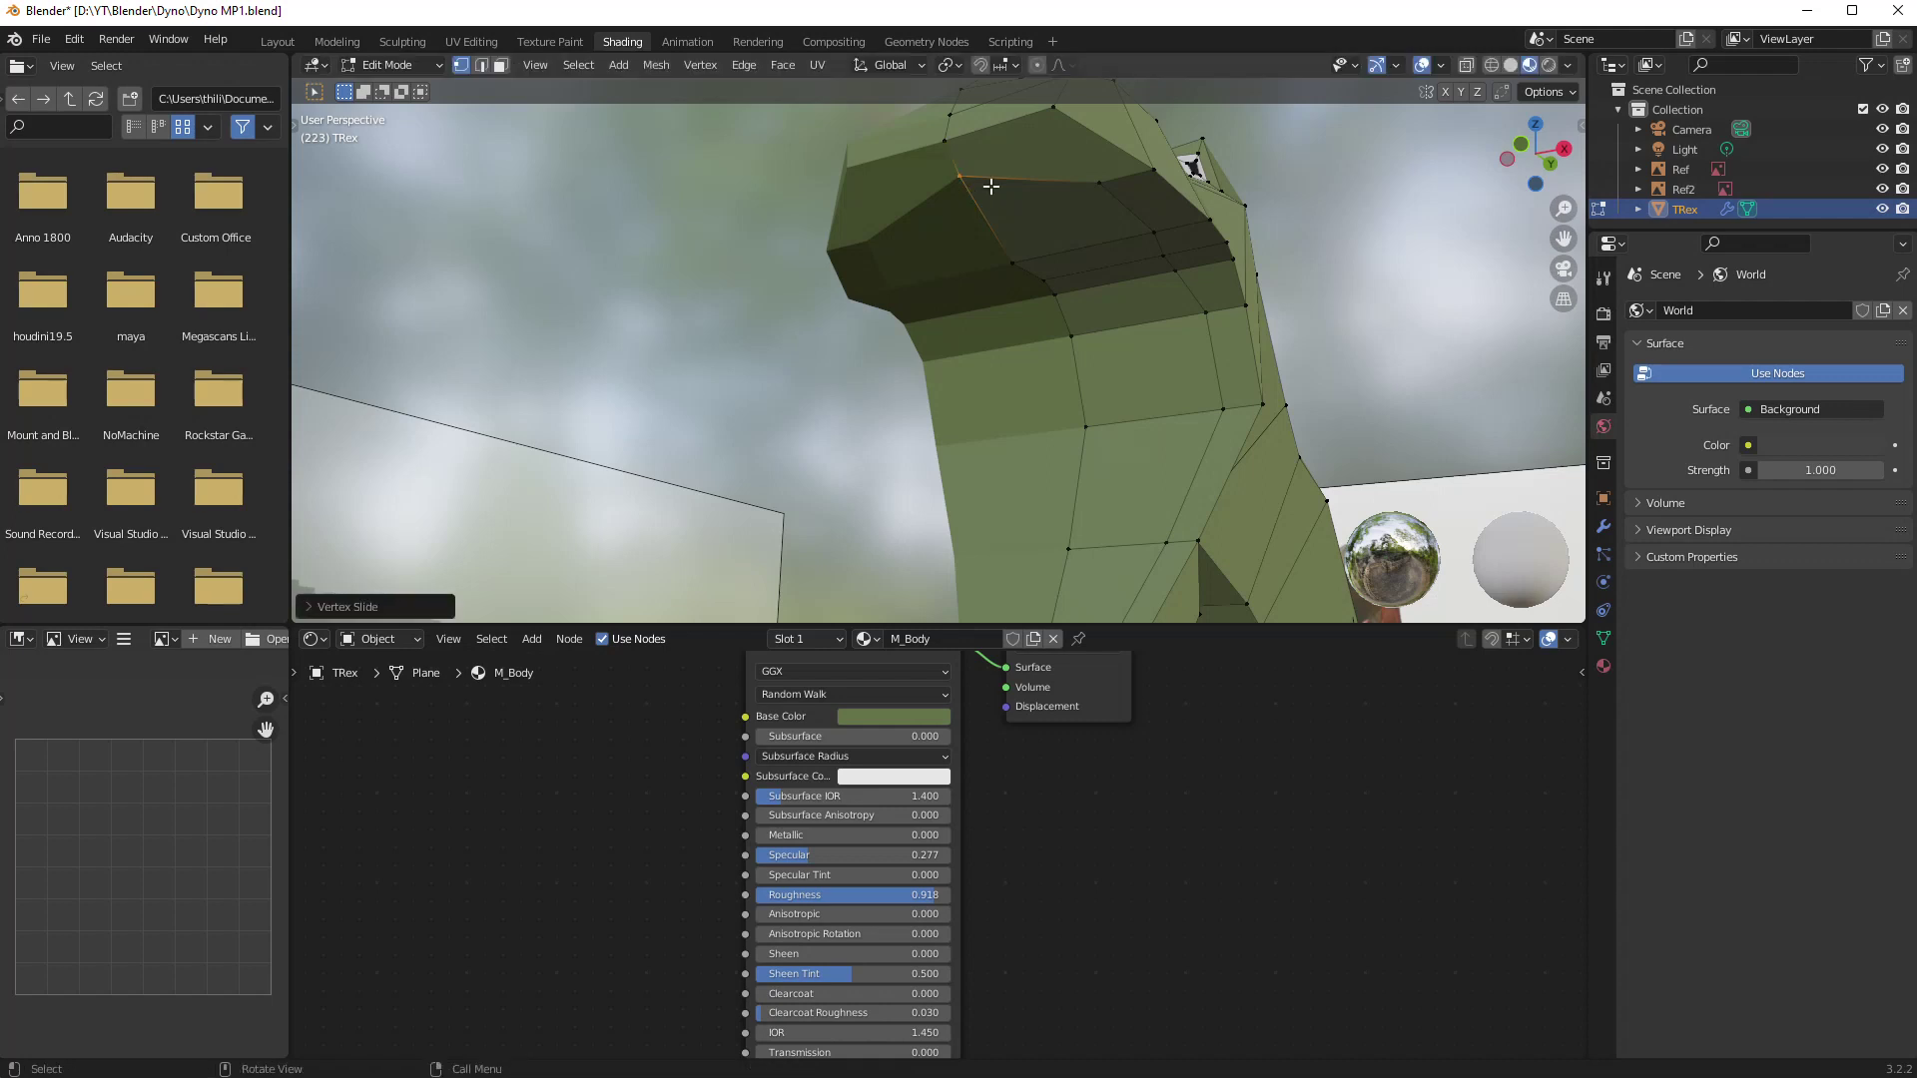
pyautogui.click(1102, 189)
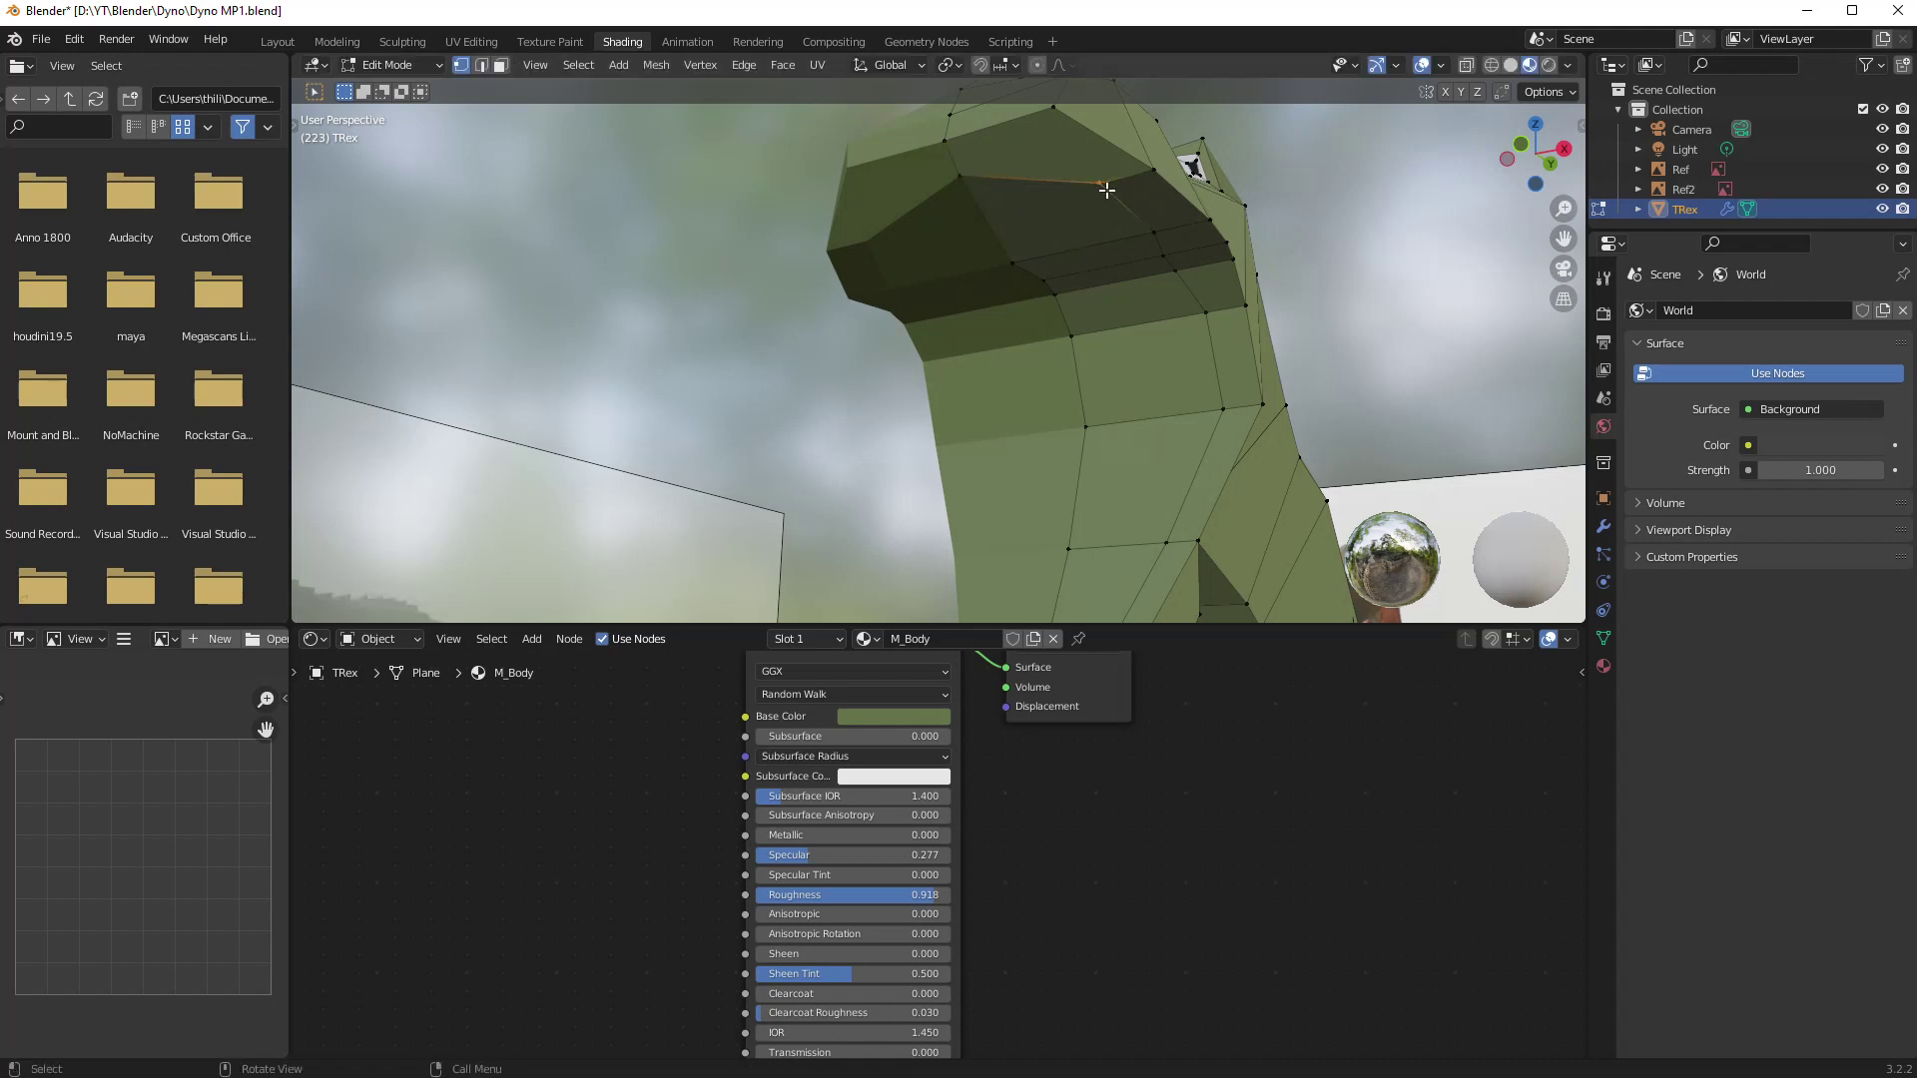
pyautogui.hotkey('shift', 'v')
pyautogui.click(1119, 296)
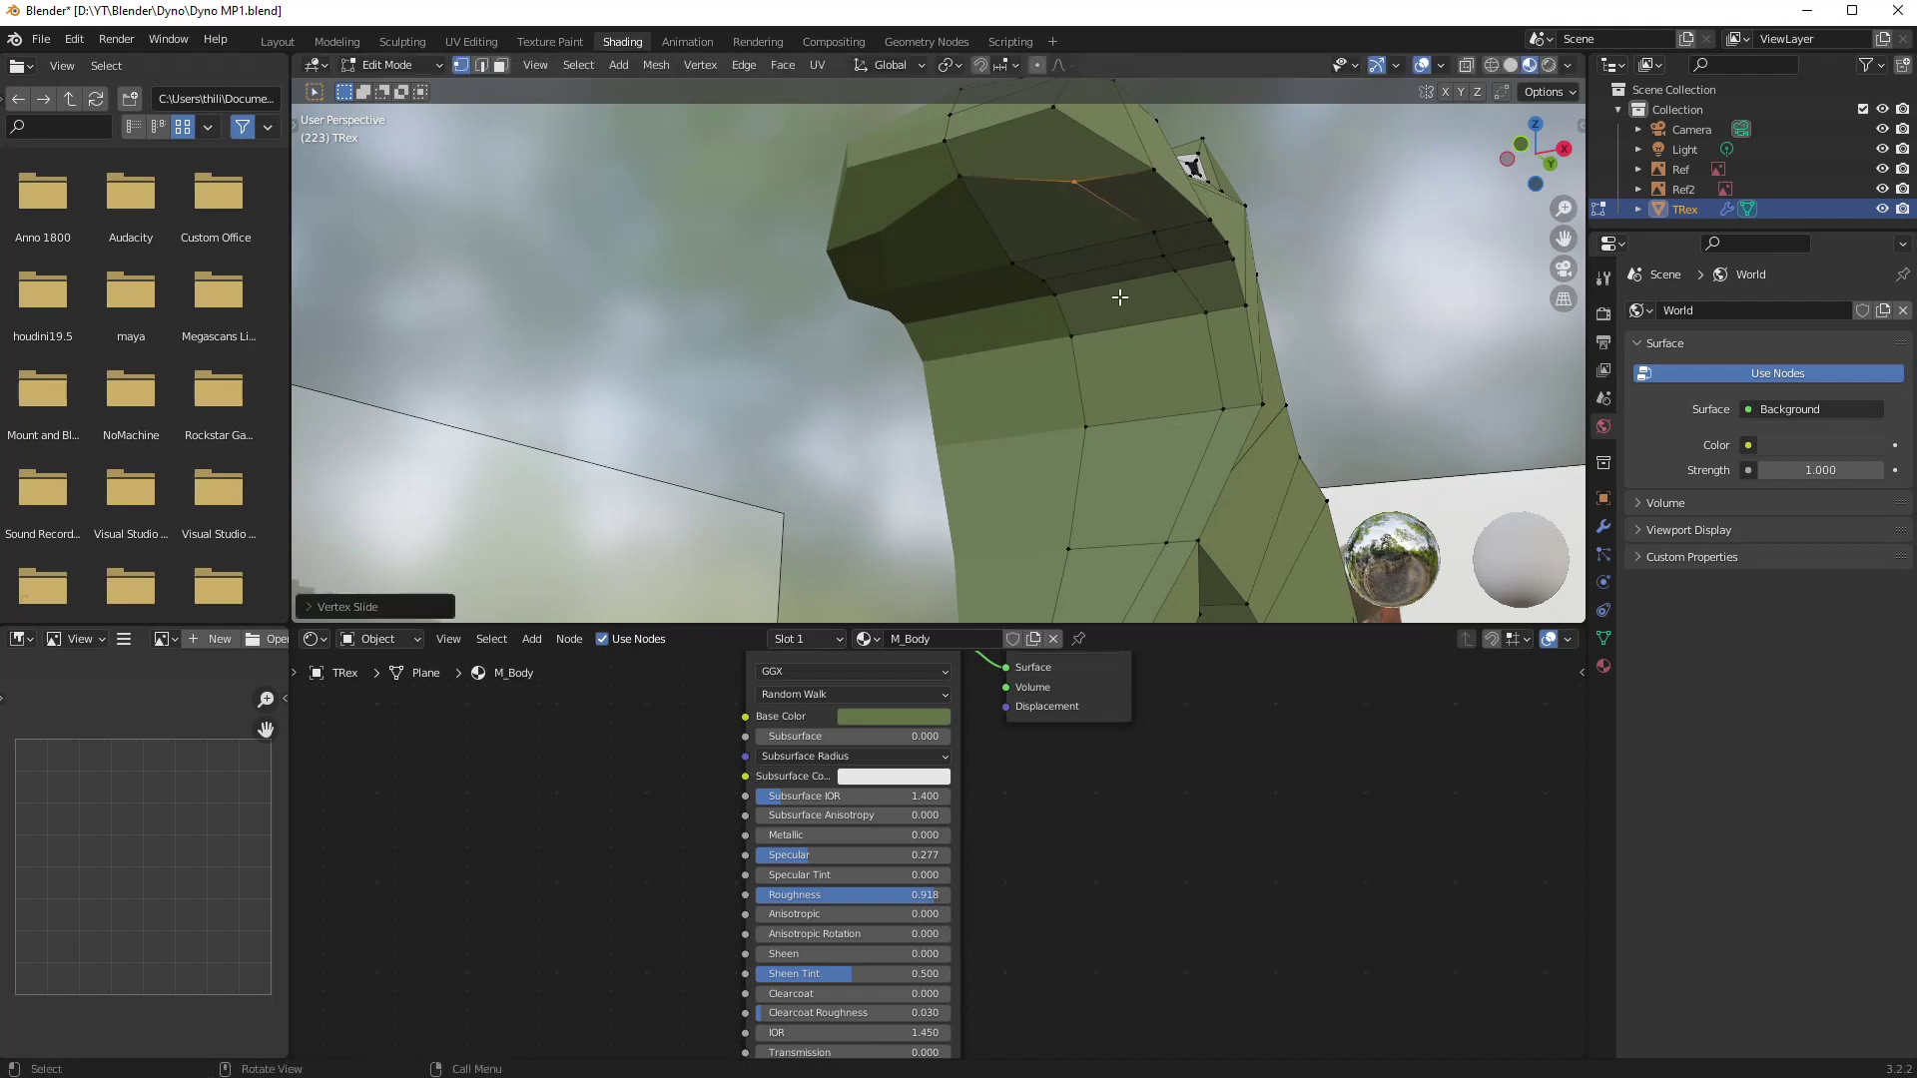
# - Select the path of inner mouth faces from the upper jaw to the lower jaw and assign it to a new material slot
pyautogui.moveTo(1120, 297); pyautogui.dragTo(1132, 290, button='middle')
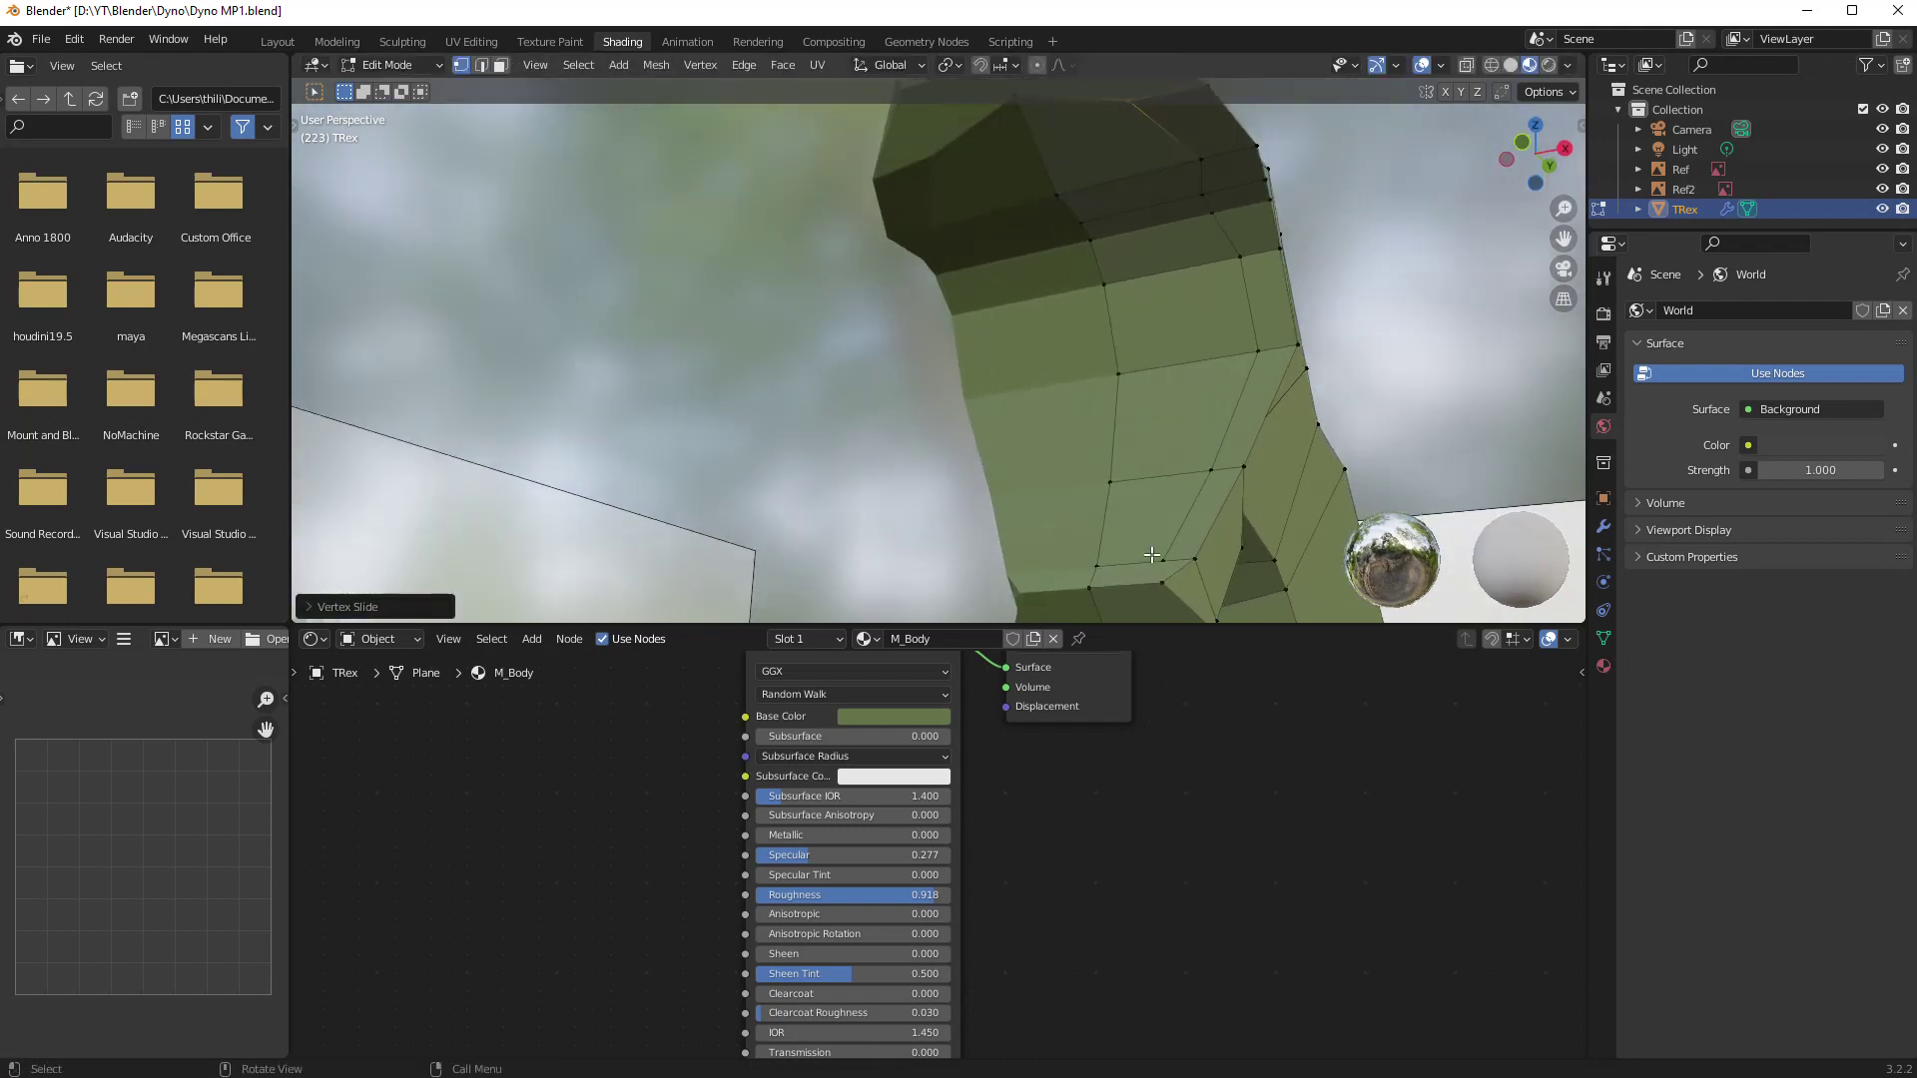
pyautogui.scroll(-5, 1142, 569)
pyautogui.moveTo(1135, 549); pyautogui.dragTo(1089, 496, button='middle')
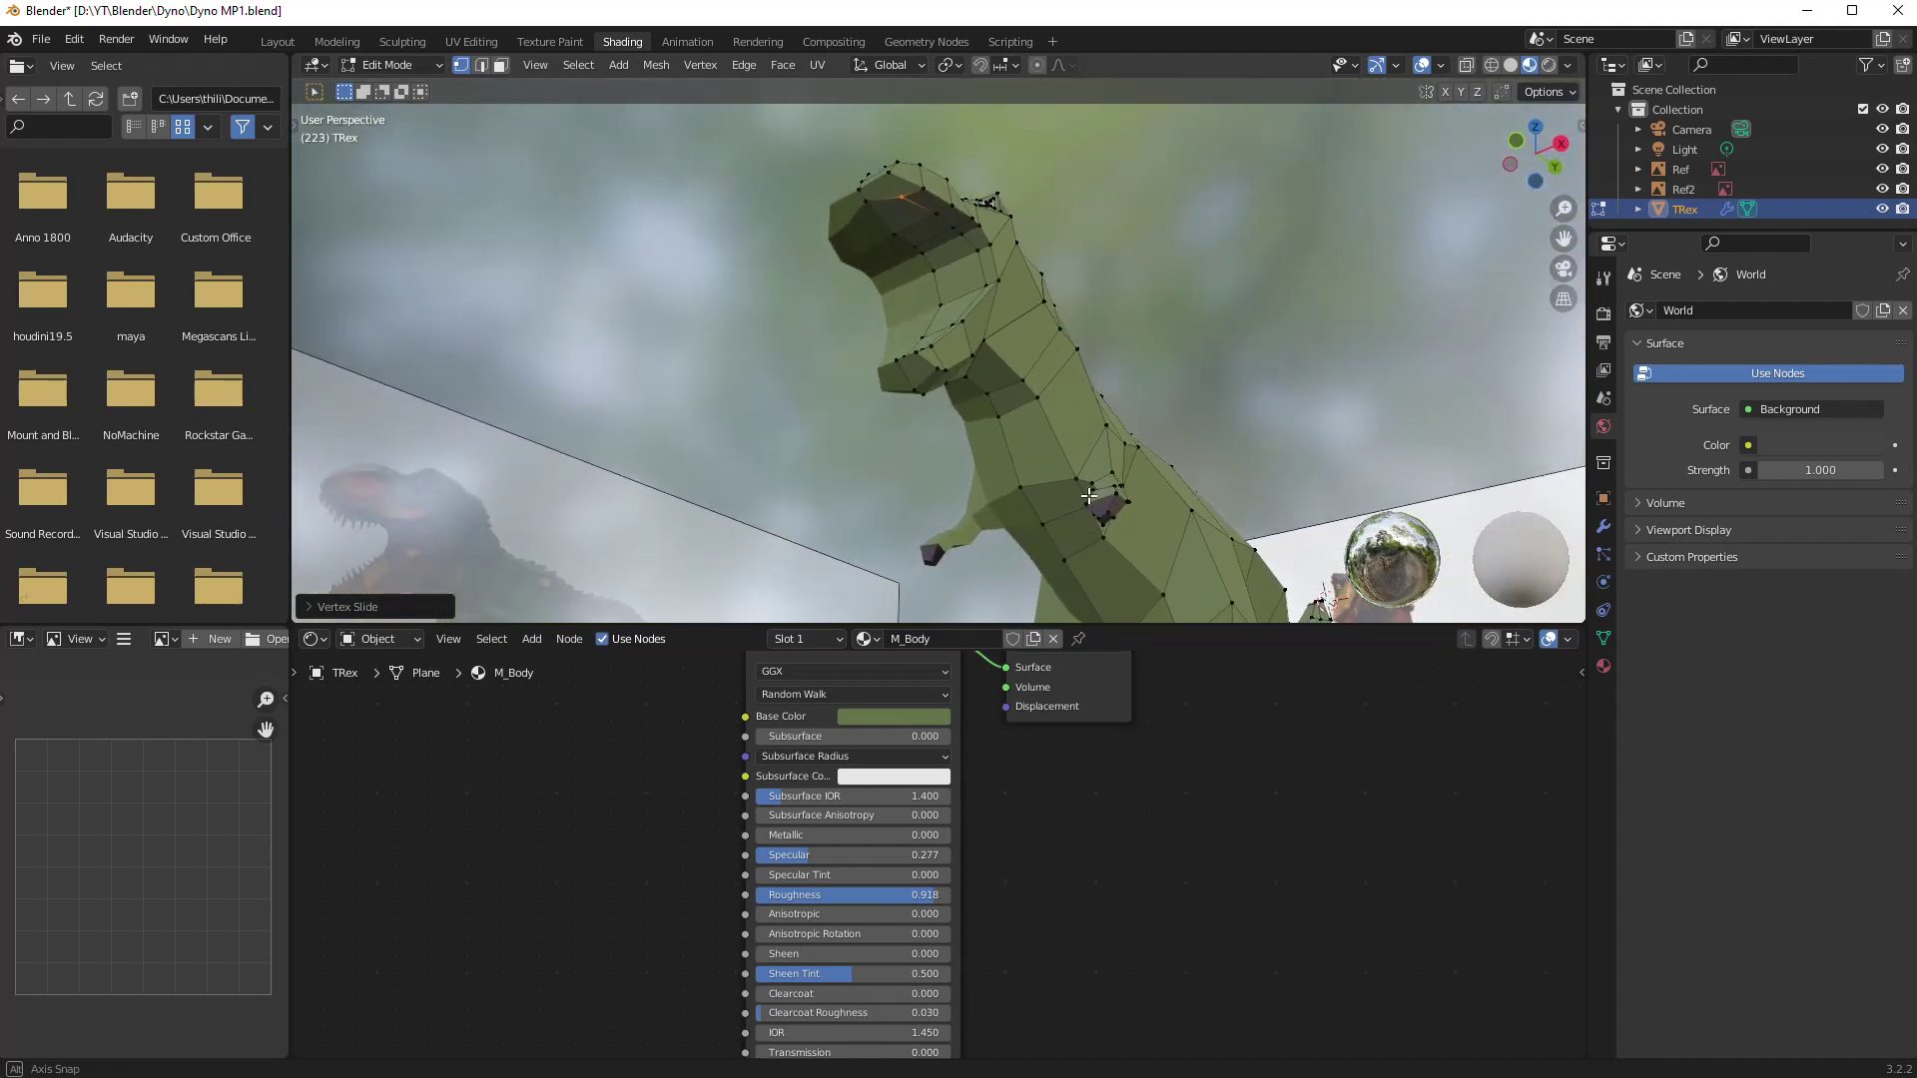
pyautogui.moveTo(881, 309); pyautogui.dragTo(923, 353, button='middle')
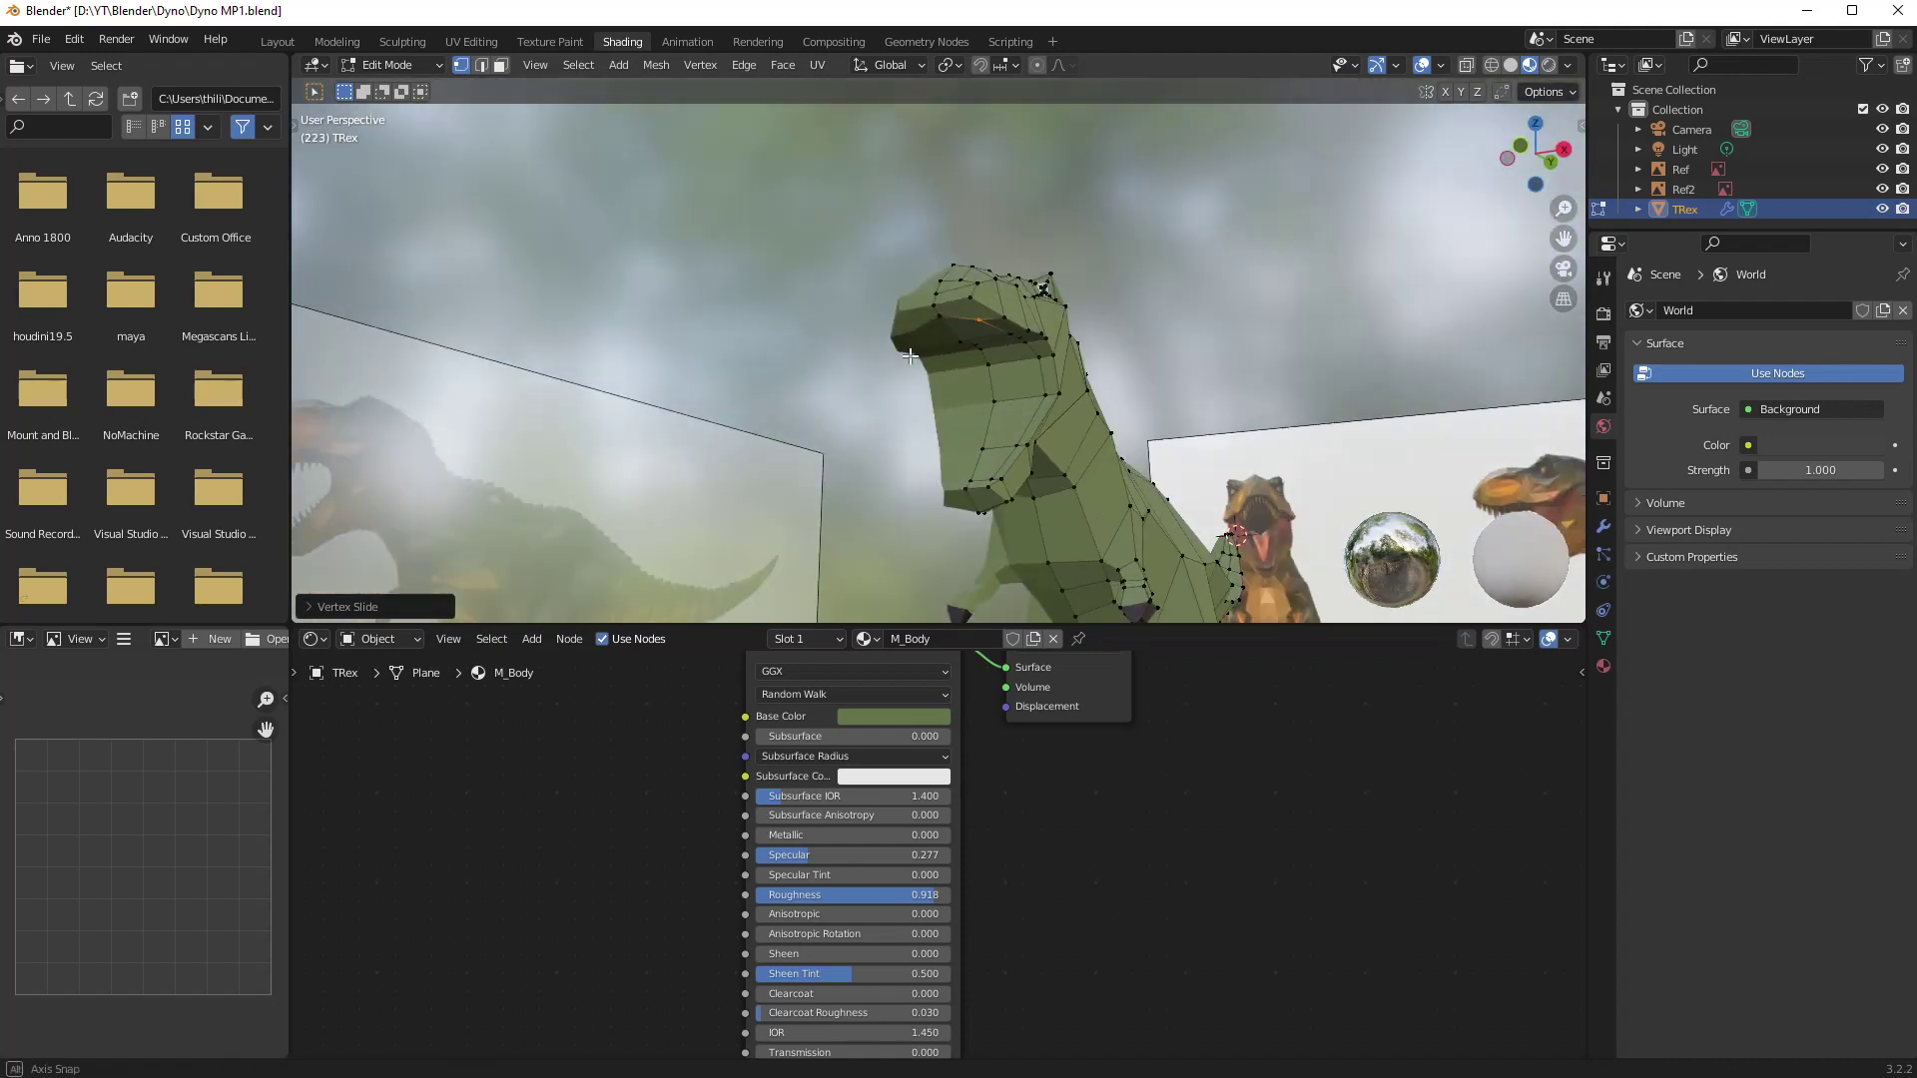
pyautogui.click(500, 65)
pyautogui.scroll(1, 1000, 346)
pyautogui.moveTo(1001, 347); pyautogui.dragTo(999, 319, button='middle')
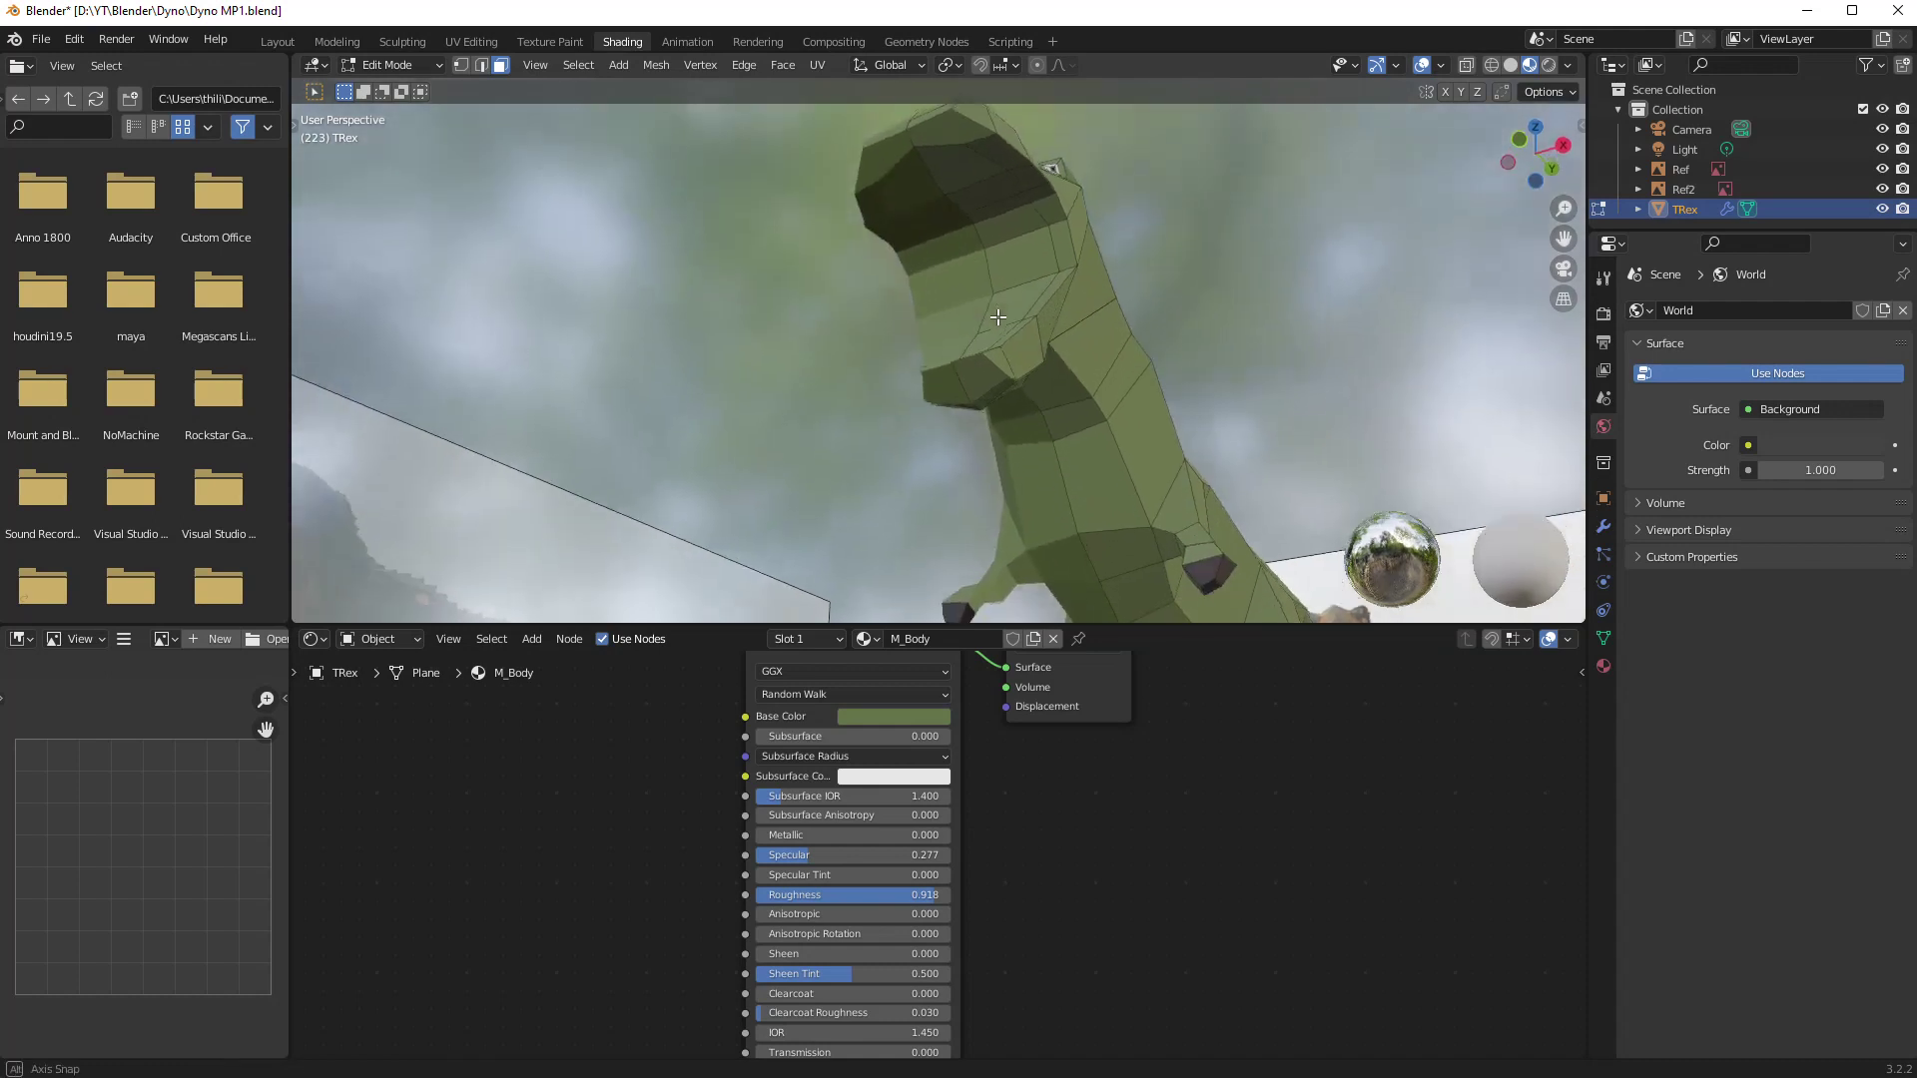
pyautogui.click(955, 173)
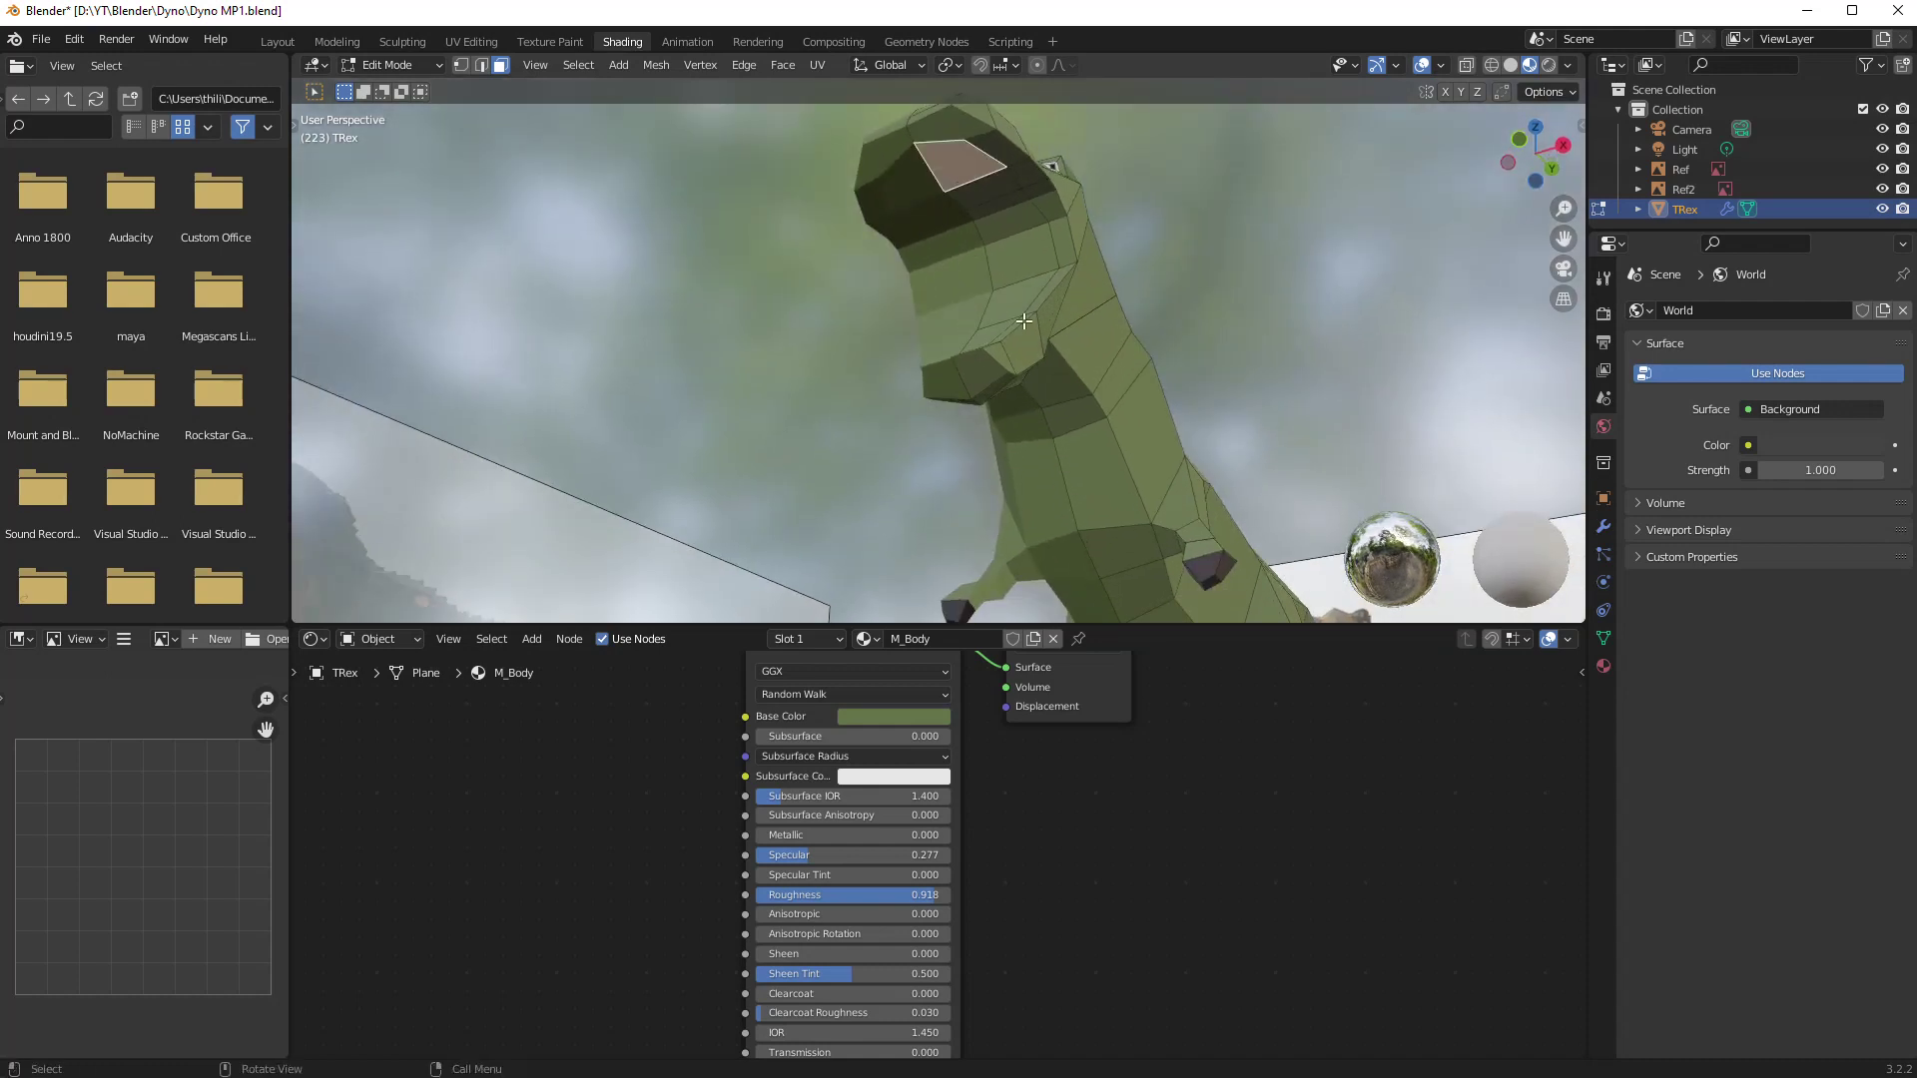
pyautogui.keyDown('ctrl'); pyautogui.click(989, 334); pyautogui.keyUp('ctrl')
pyautogui.moveTo(989, 335); pyautogui.dragTo(1081, 328, button='middle')
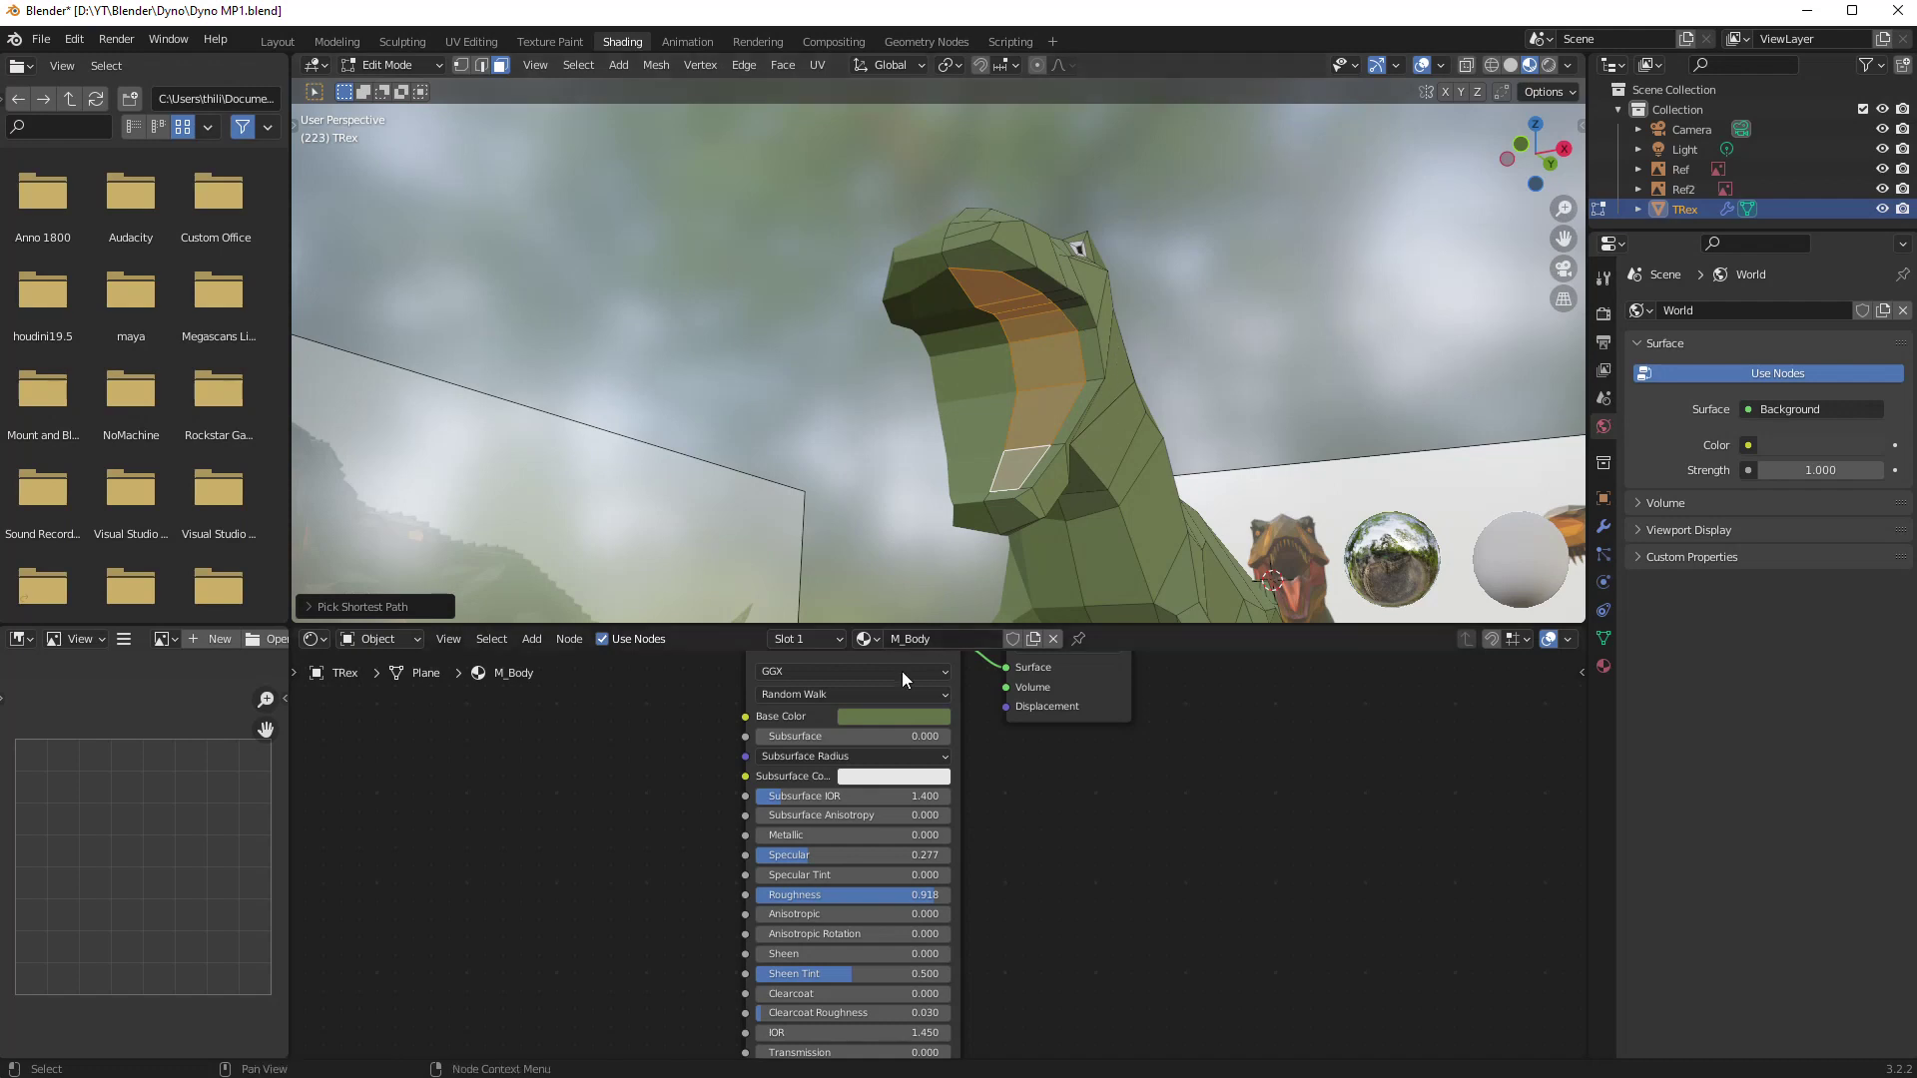
pyautogui.click(791, 639)
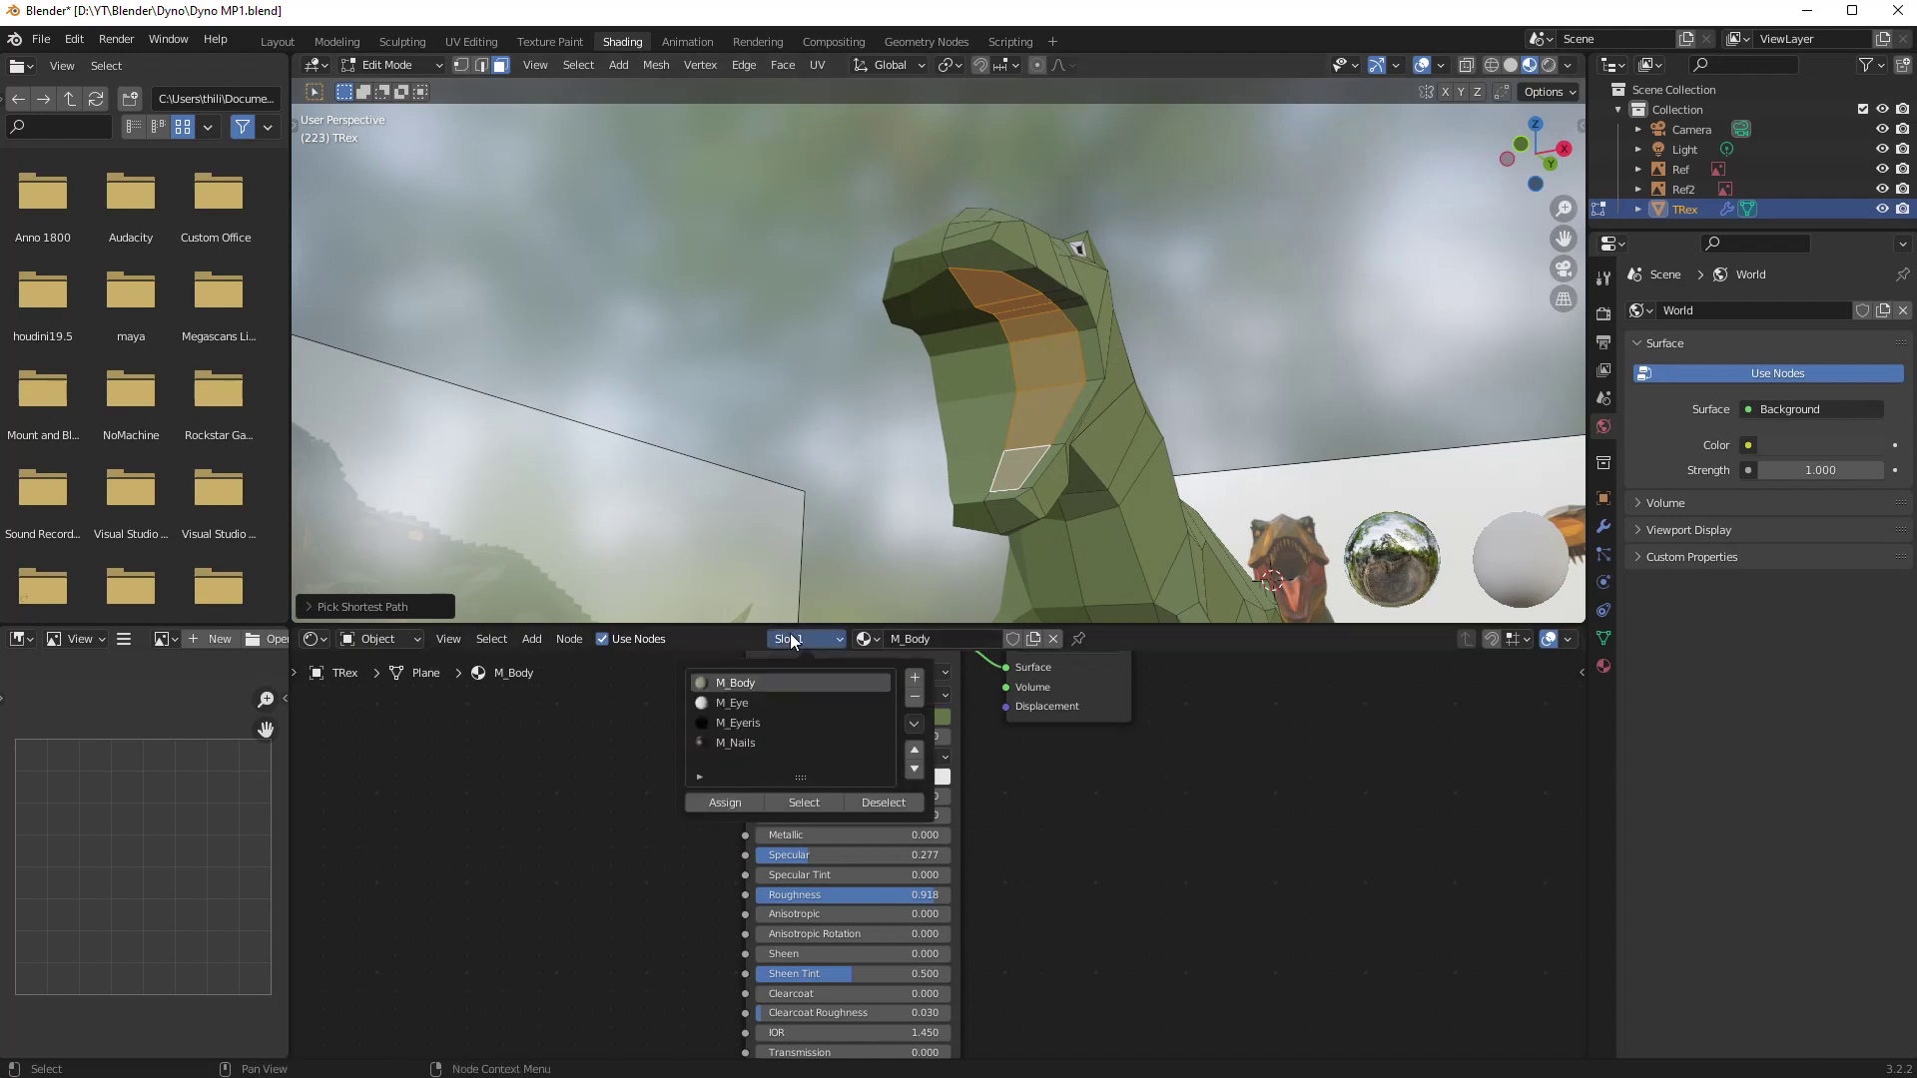
pyautogui.click(915, 679)
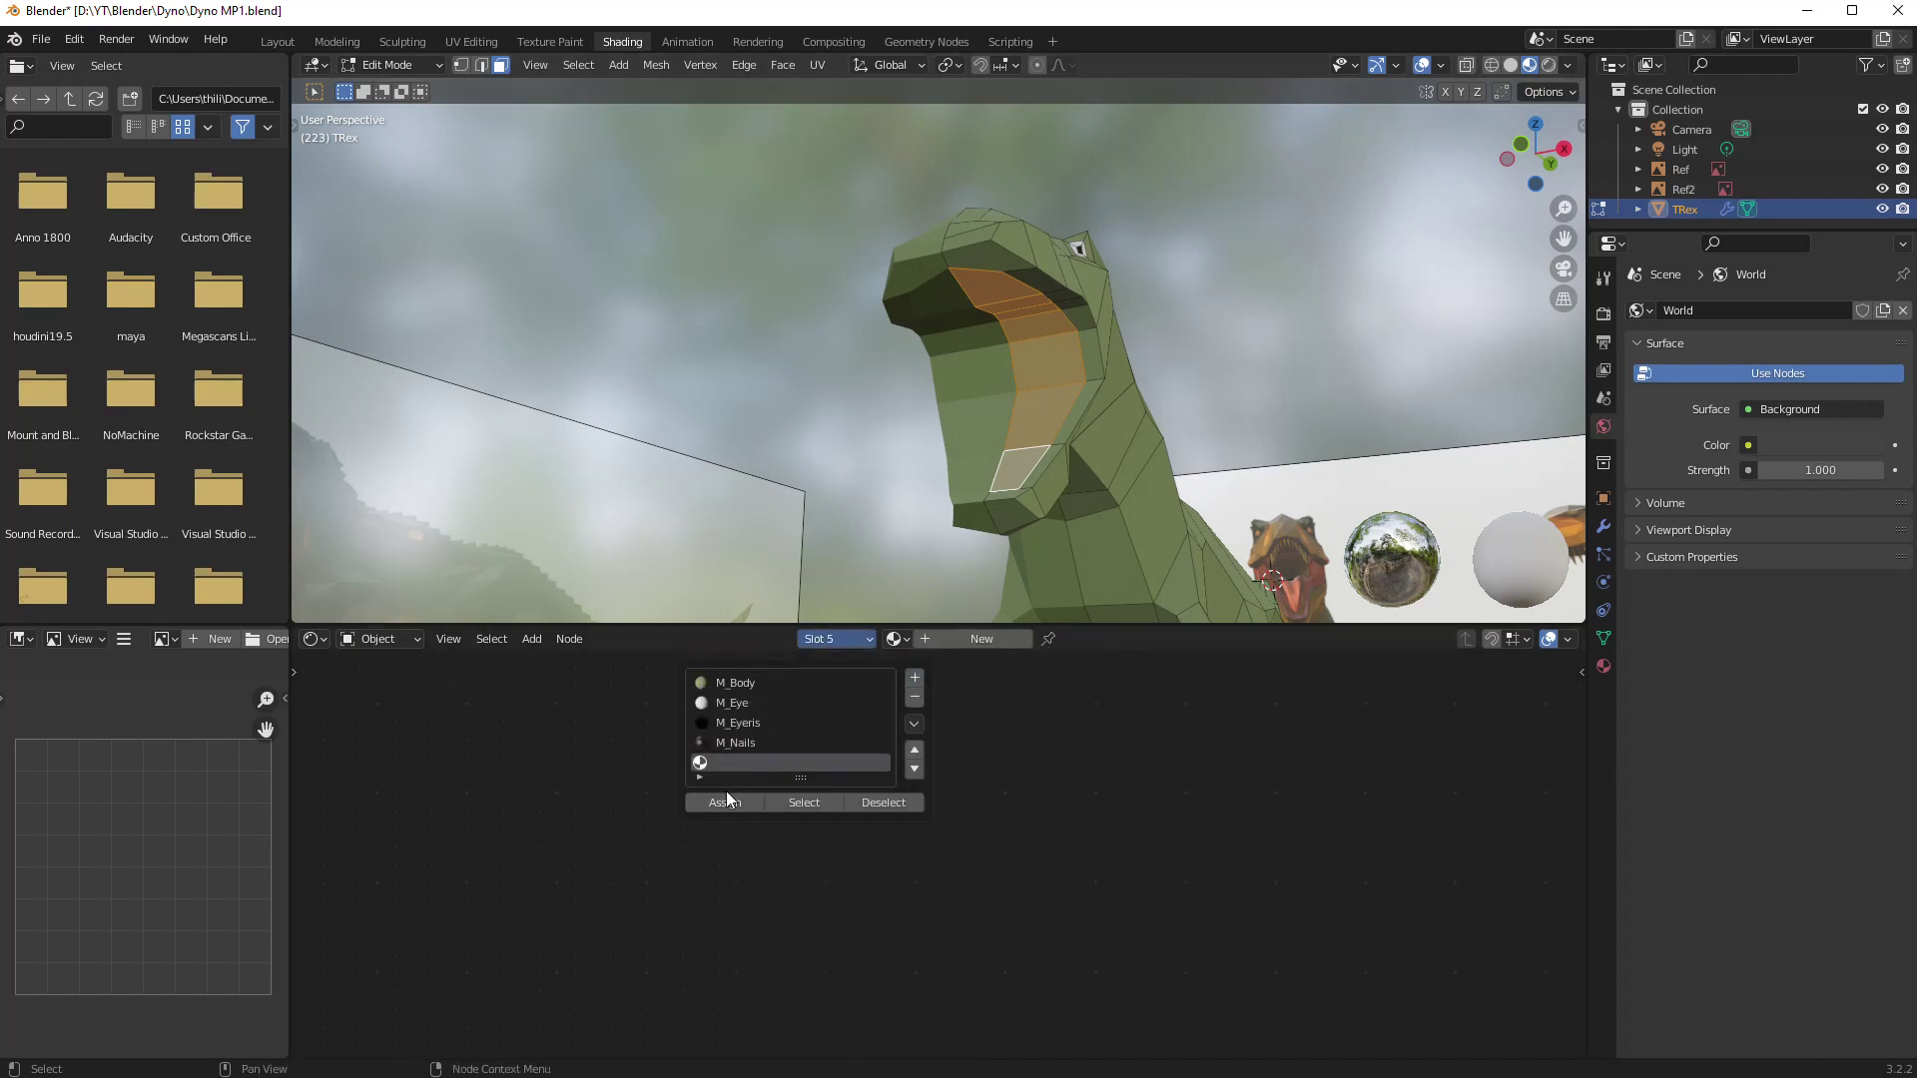
pyautogui.click(719, 803)
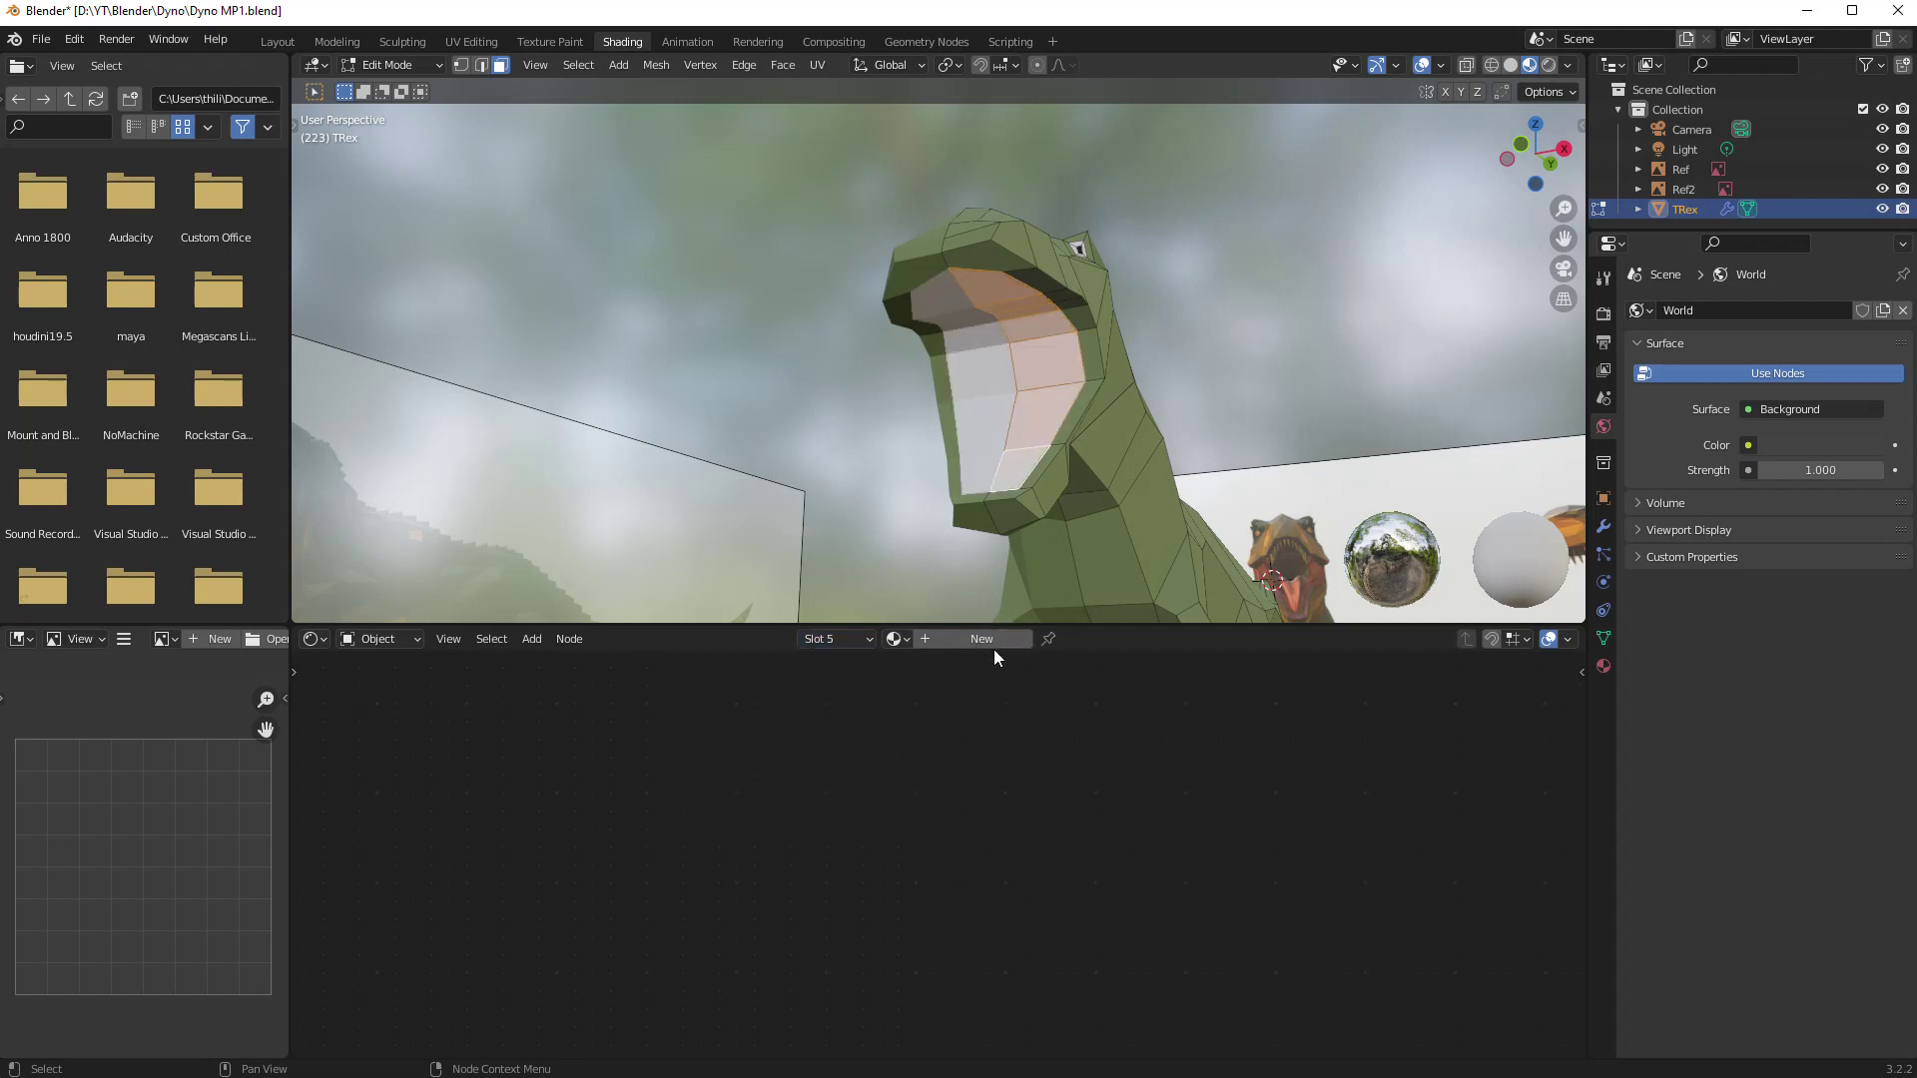
# - Create a new material in the mouth's slot and name it M_Mouth
pyautogui.click(993, 638)
pyautogui.doubleClick(961, 639)
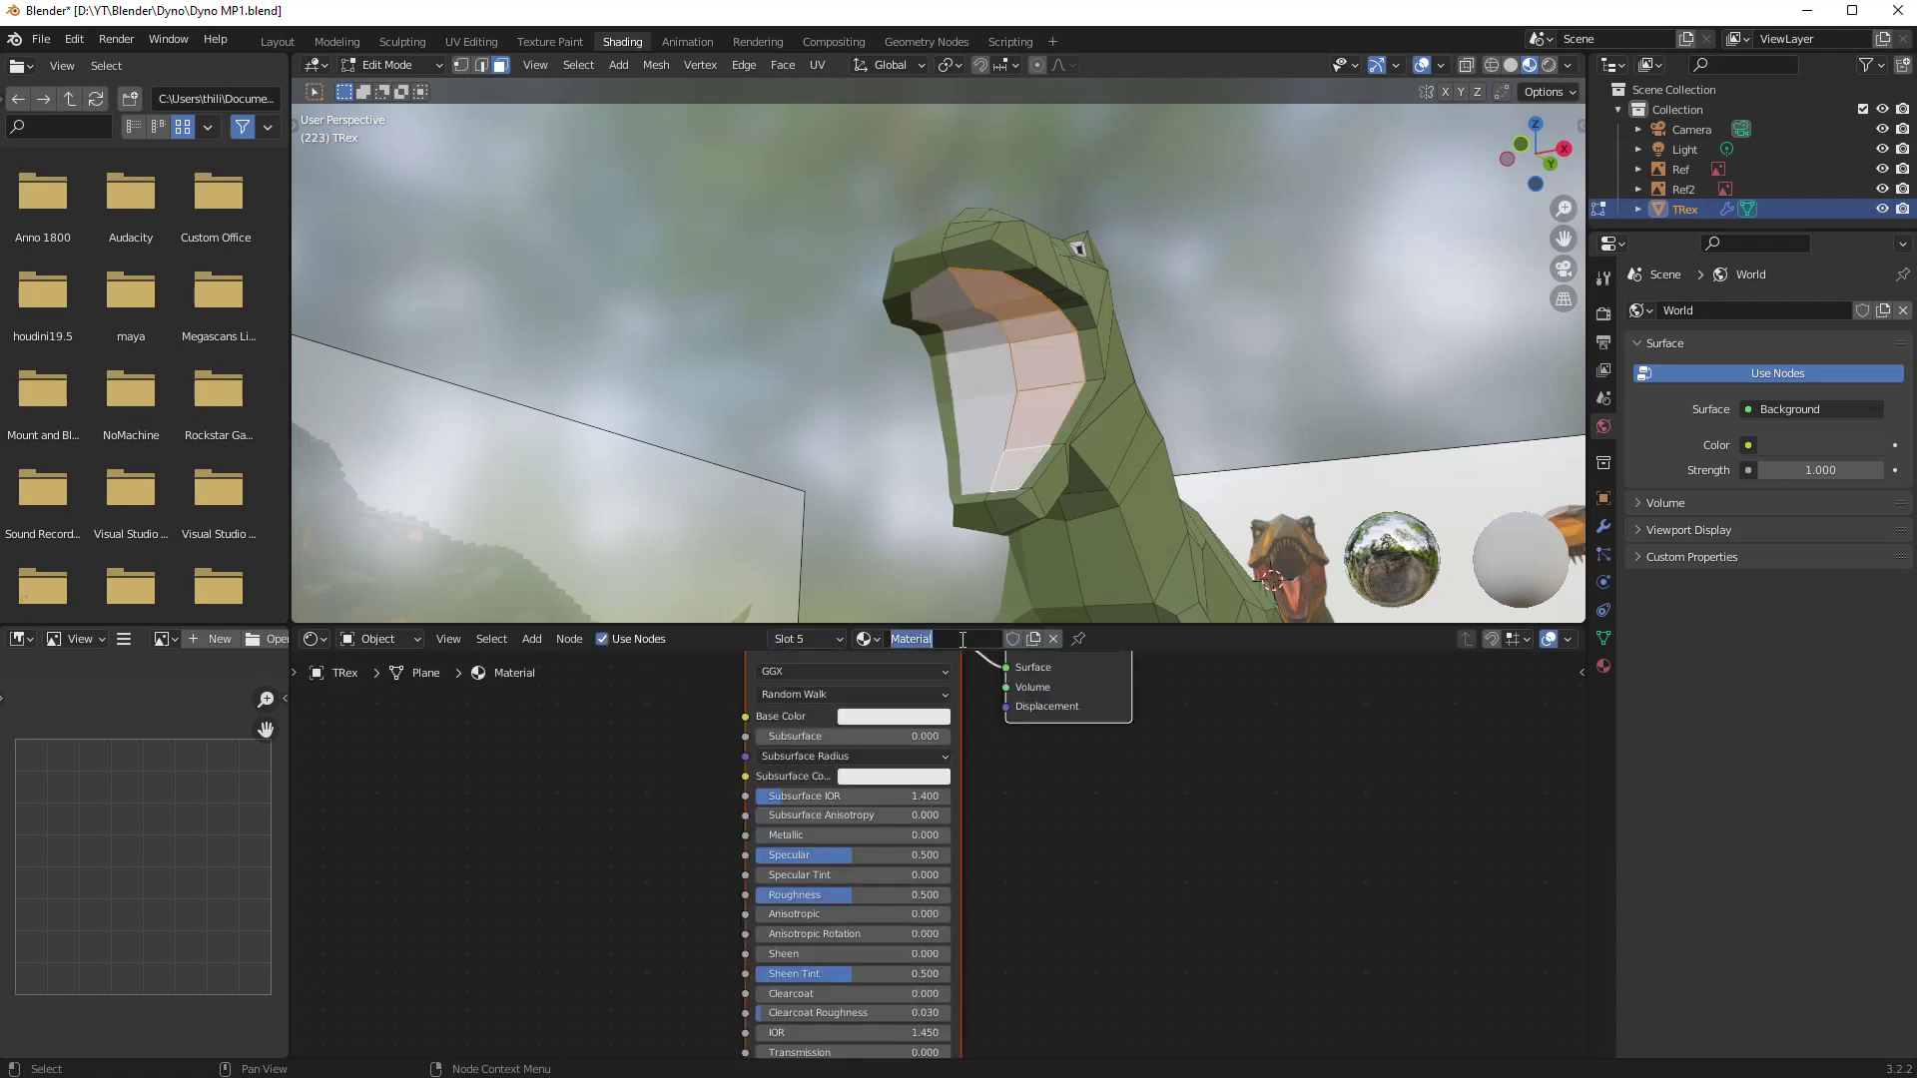
pyautogui.write('M_Mouth')
# - Set the base color of M_Mouth to a salmon pink with hue 0.033 and saturation 0.829, and deselect the mouth faces
pyautogui.click(902, 716)
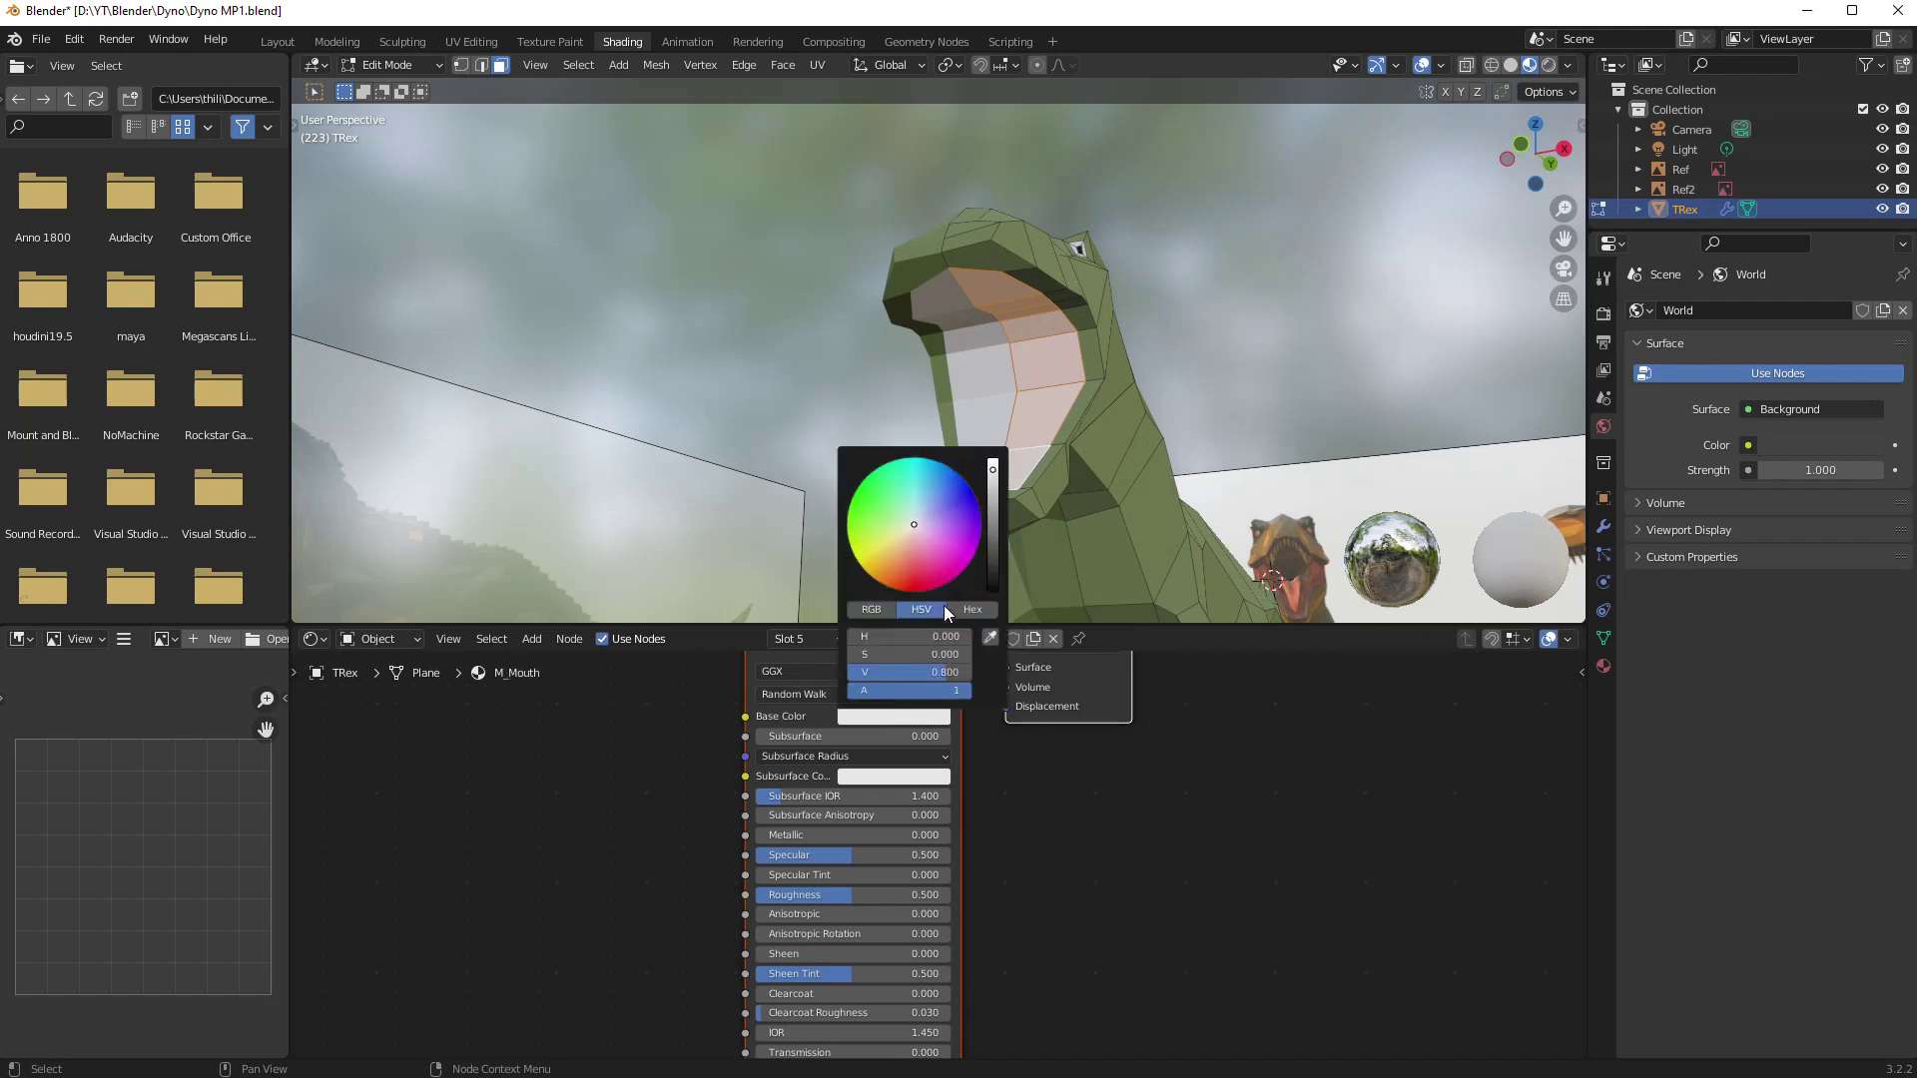
pyautogui.click(911, 557)
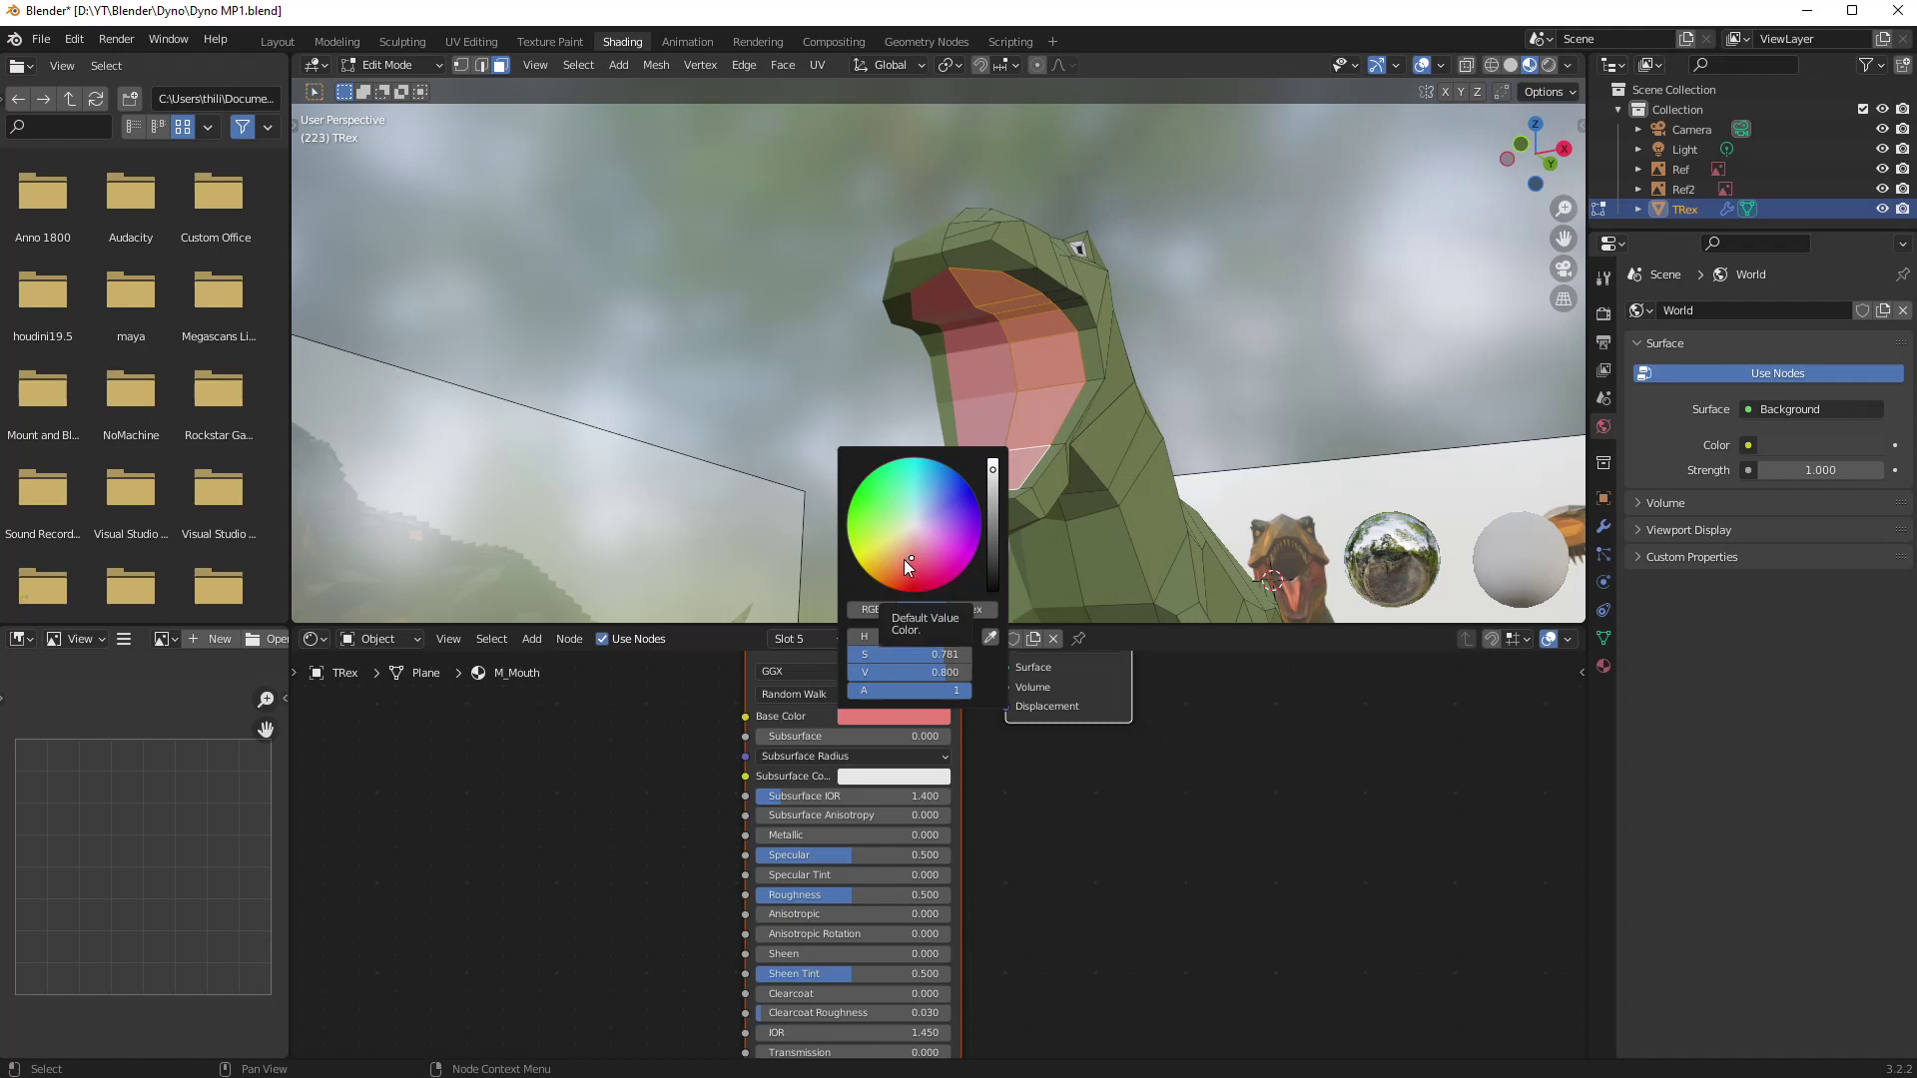
pyautogui.click(901, 559)
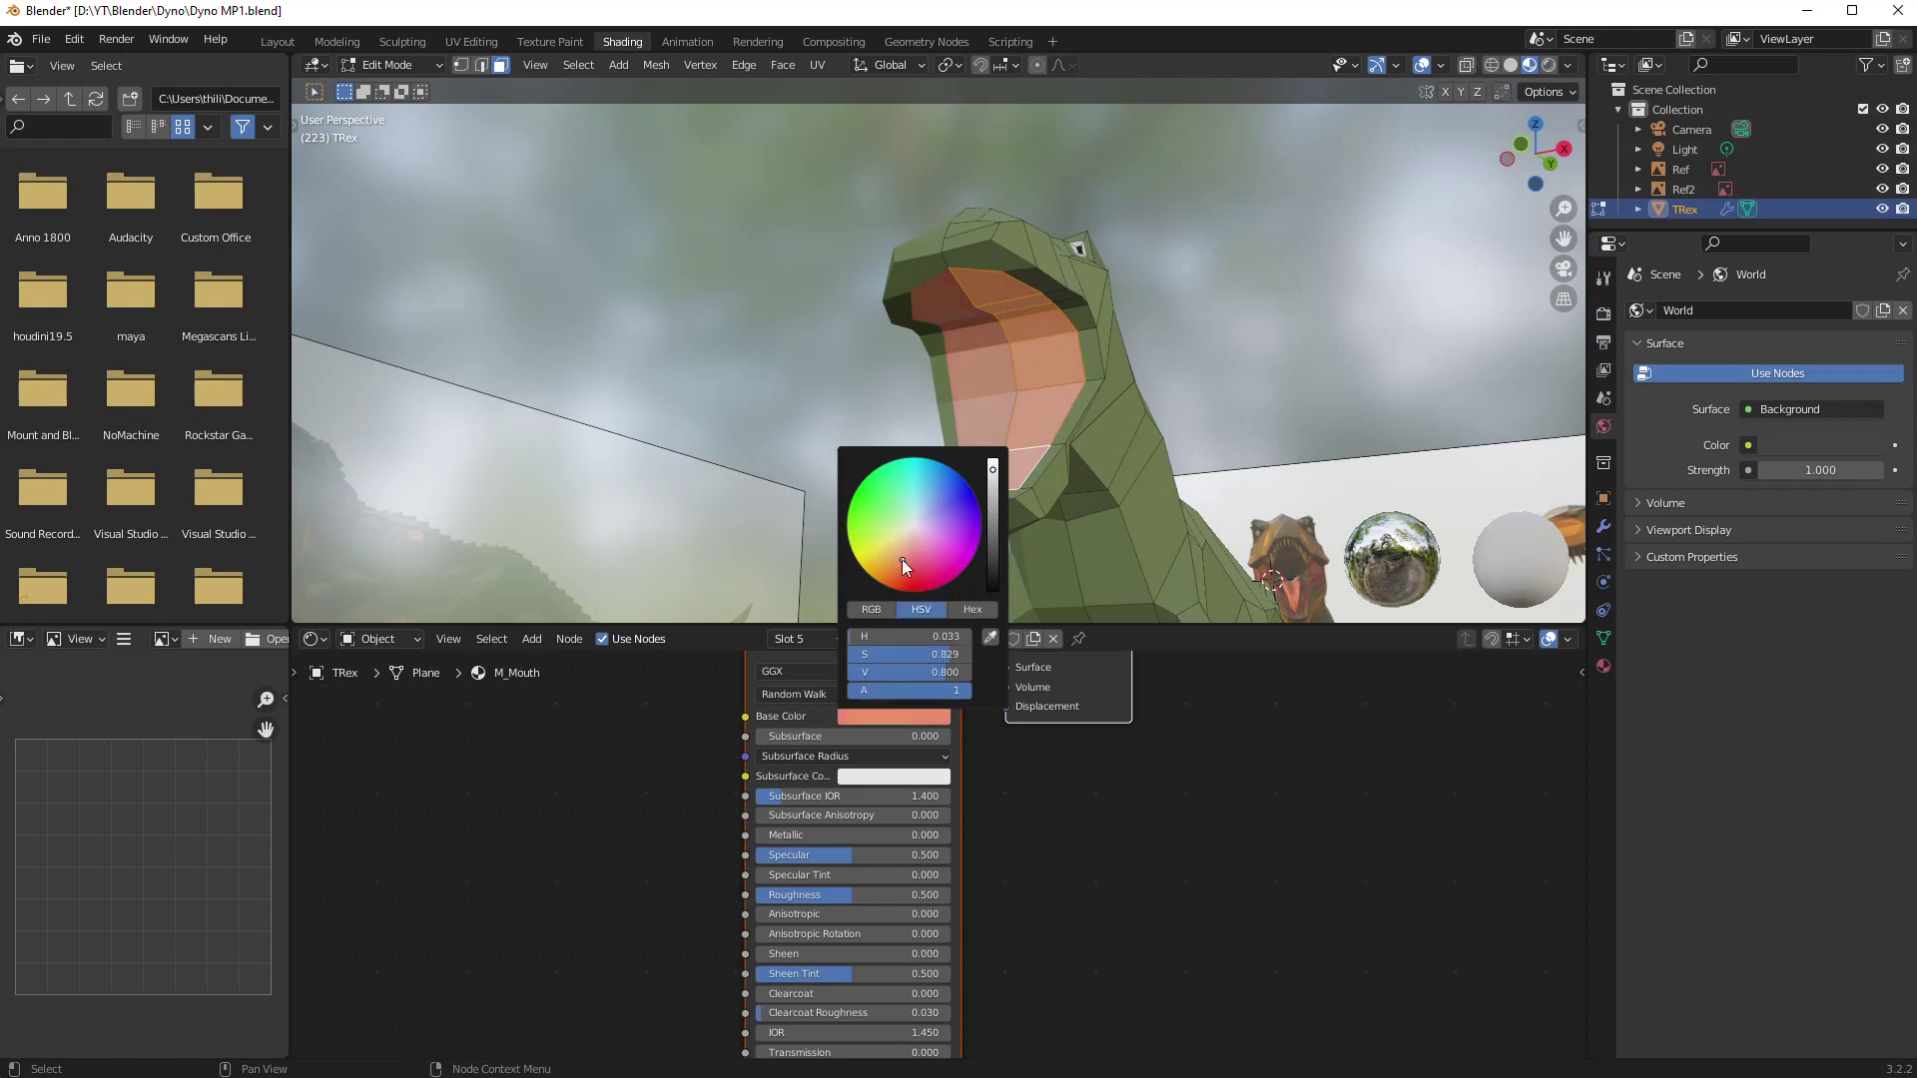
pyautogui.click(850, 339)
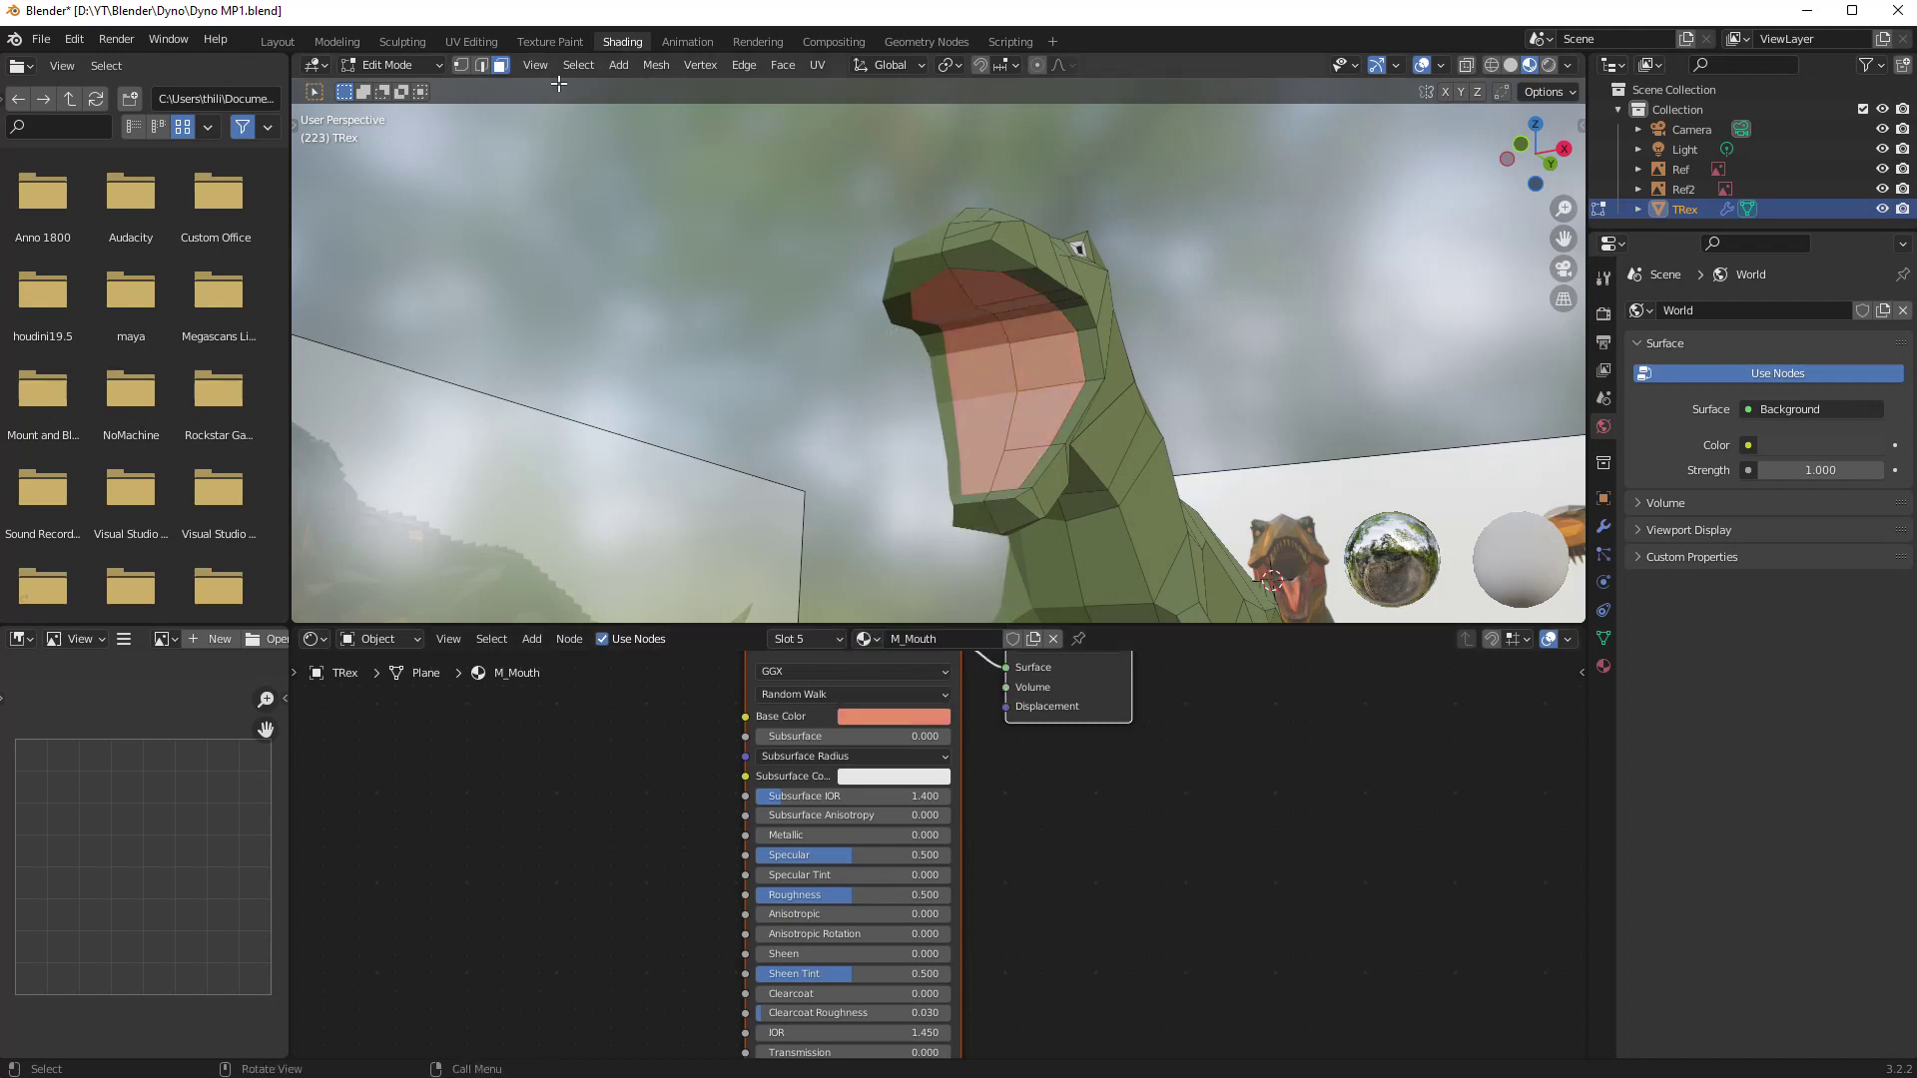
# - Return to Object Mode and apply smooth shading to the TRex
pyautogui.moveTo(558, 84); pyautogui.dragTo(774, 214, button='middle')
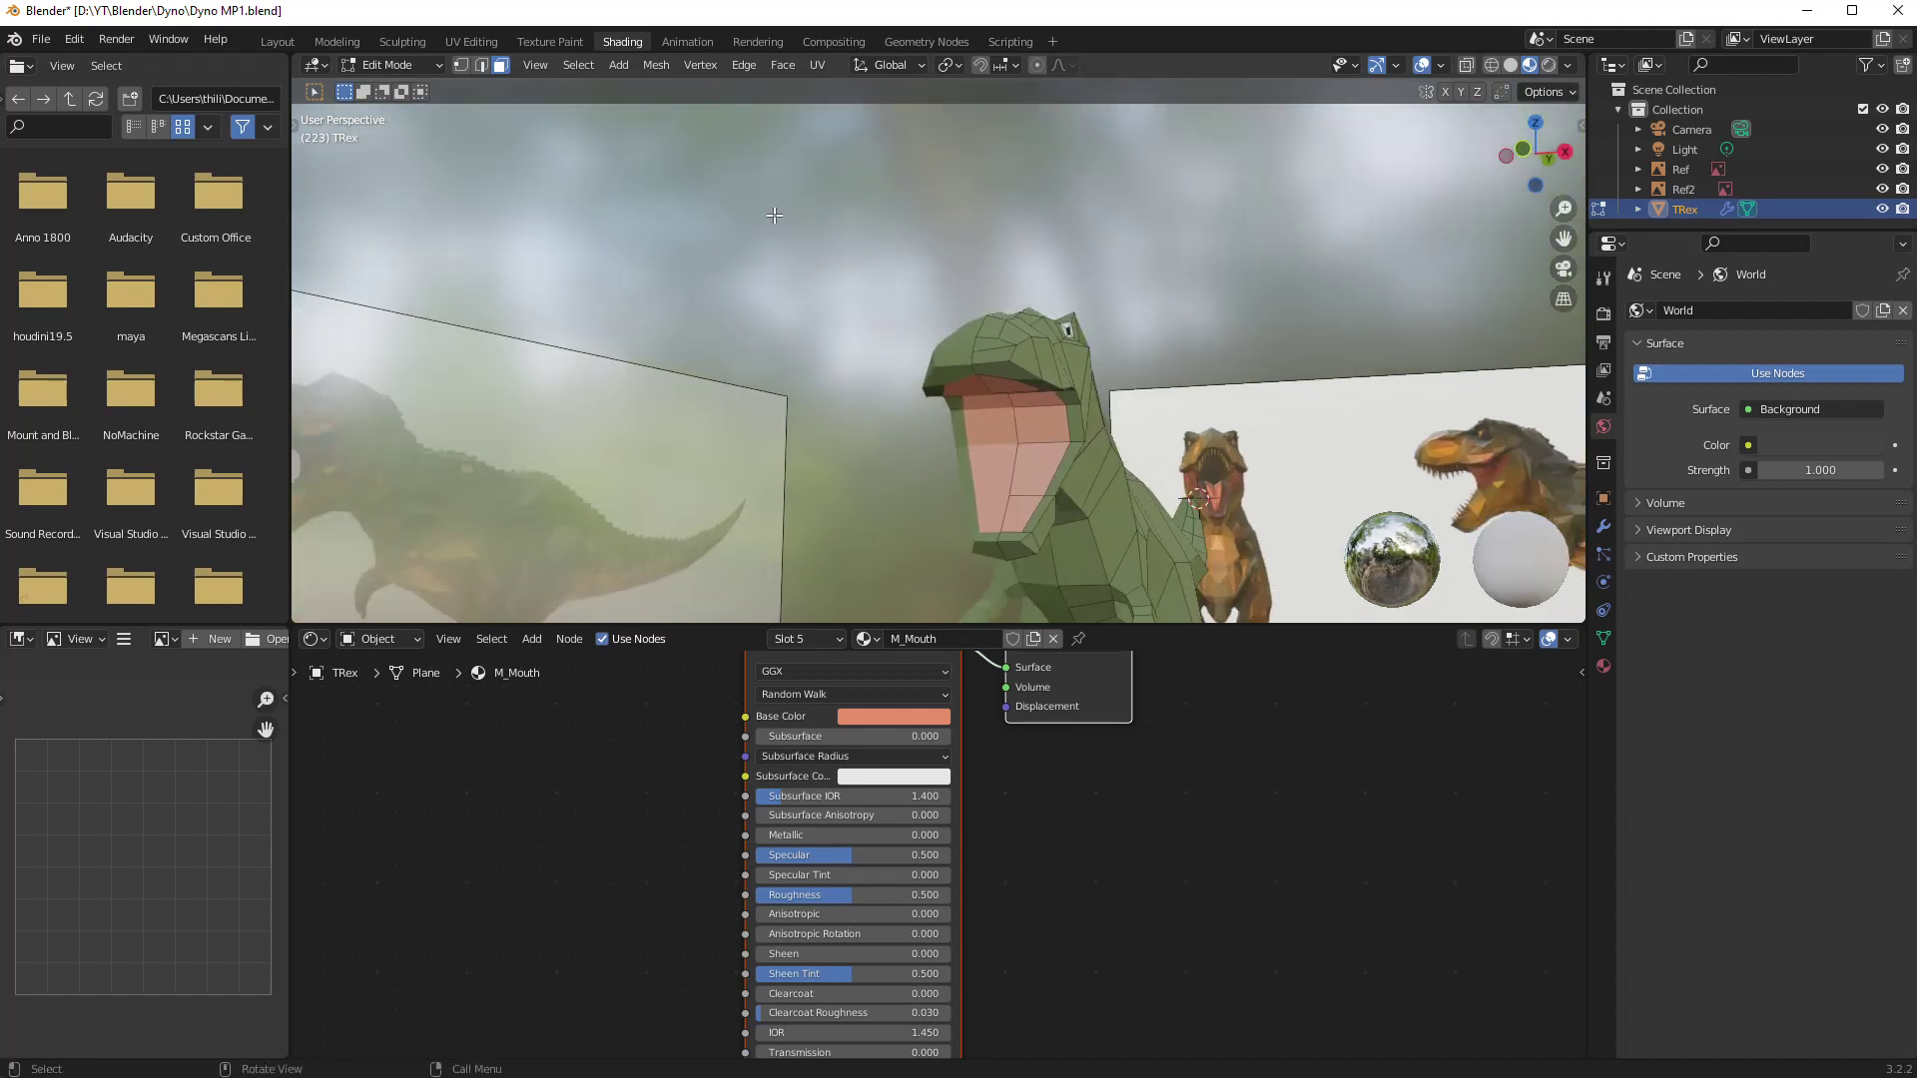
pyautogui.scroll(-3, 1348, 322)
pyautogui.moveTo(1292, 356); pyautogui.dragTo(1061, 325, button='middle')
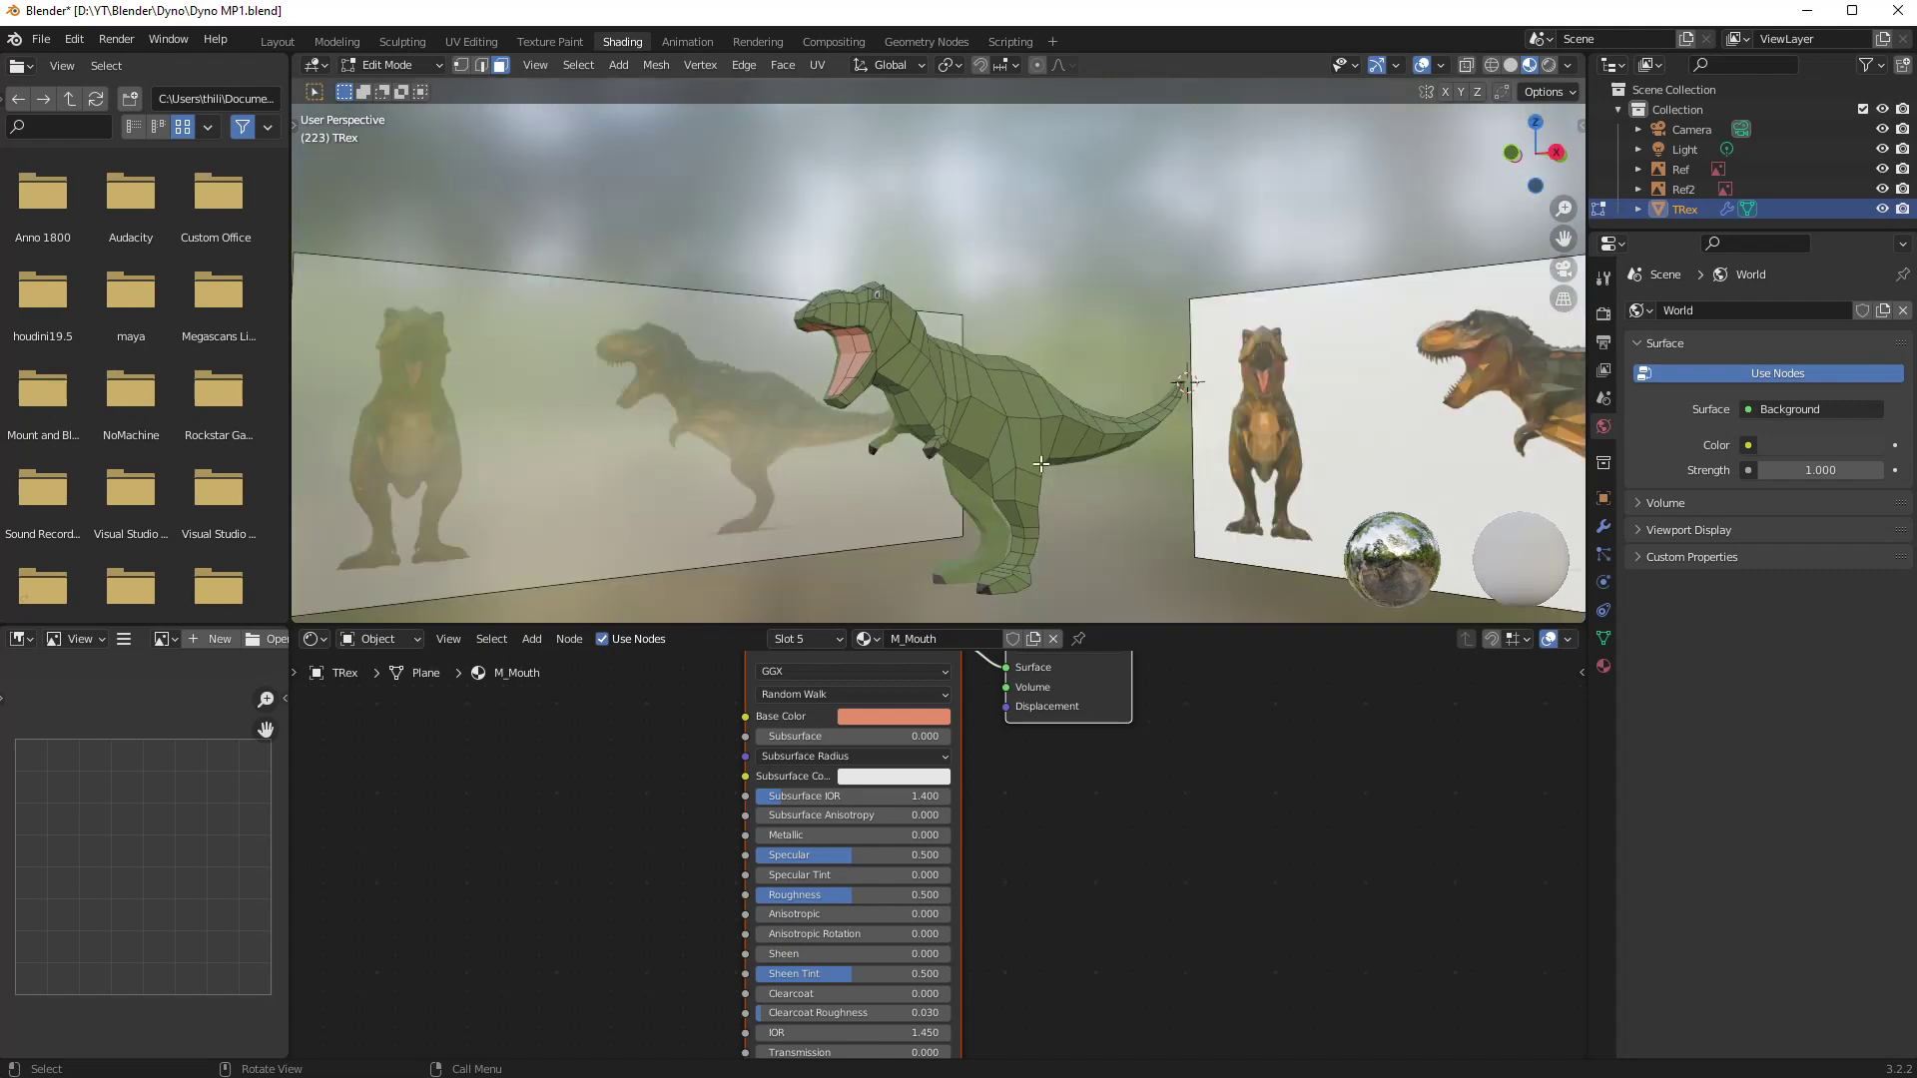
pyautogui.scroll(1, 1040, 463)
pyautogui.moveTo(1055, 312)
pyautogui.mouseDown(button='middle')
pyautogui.moveTo(1223, 348)
pyautogui.moveTo(1072, 327)
pyautogui.mouseUp(button='middle')
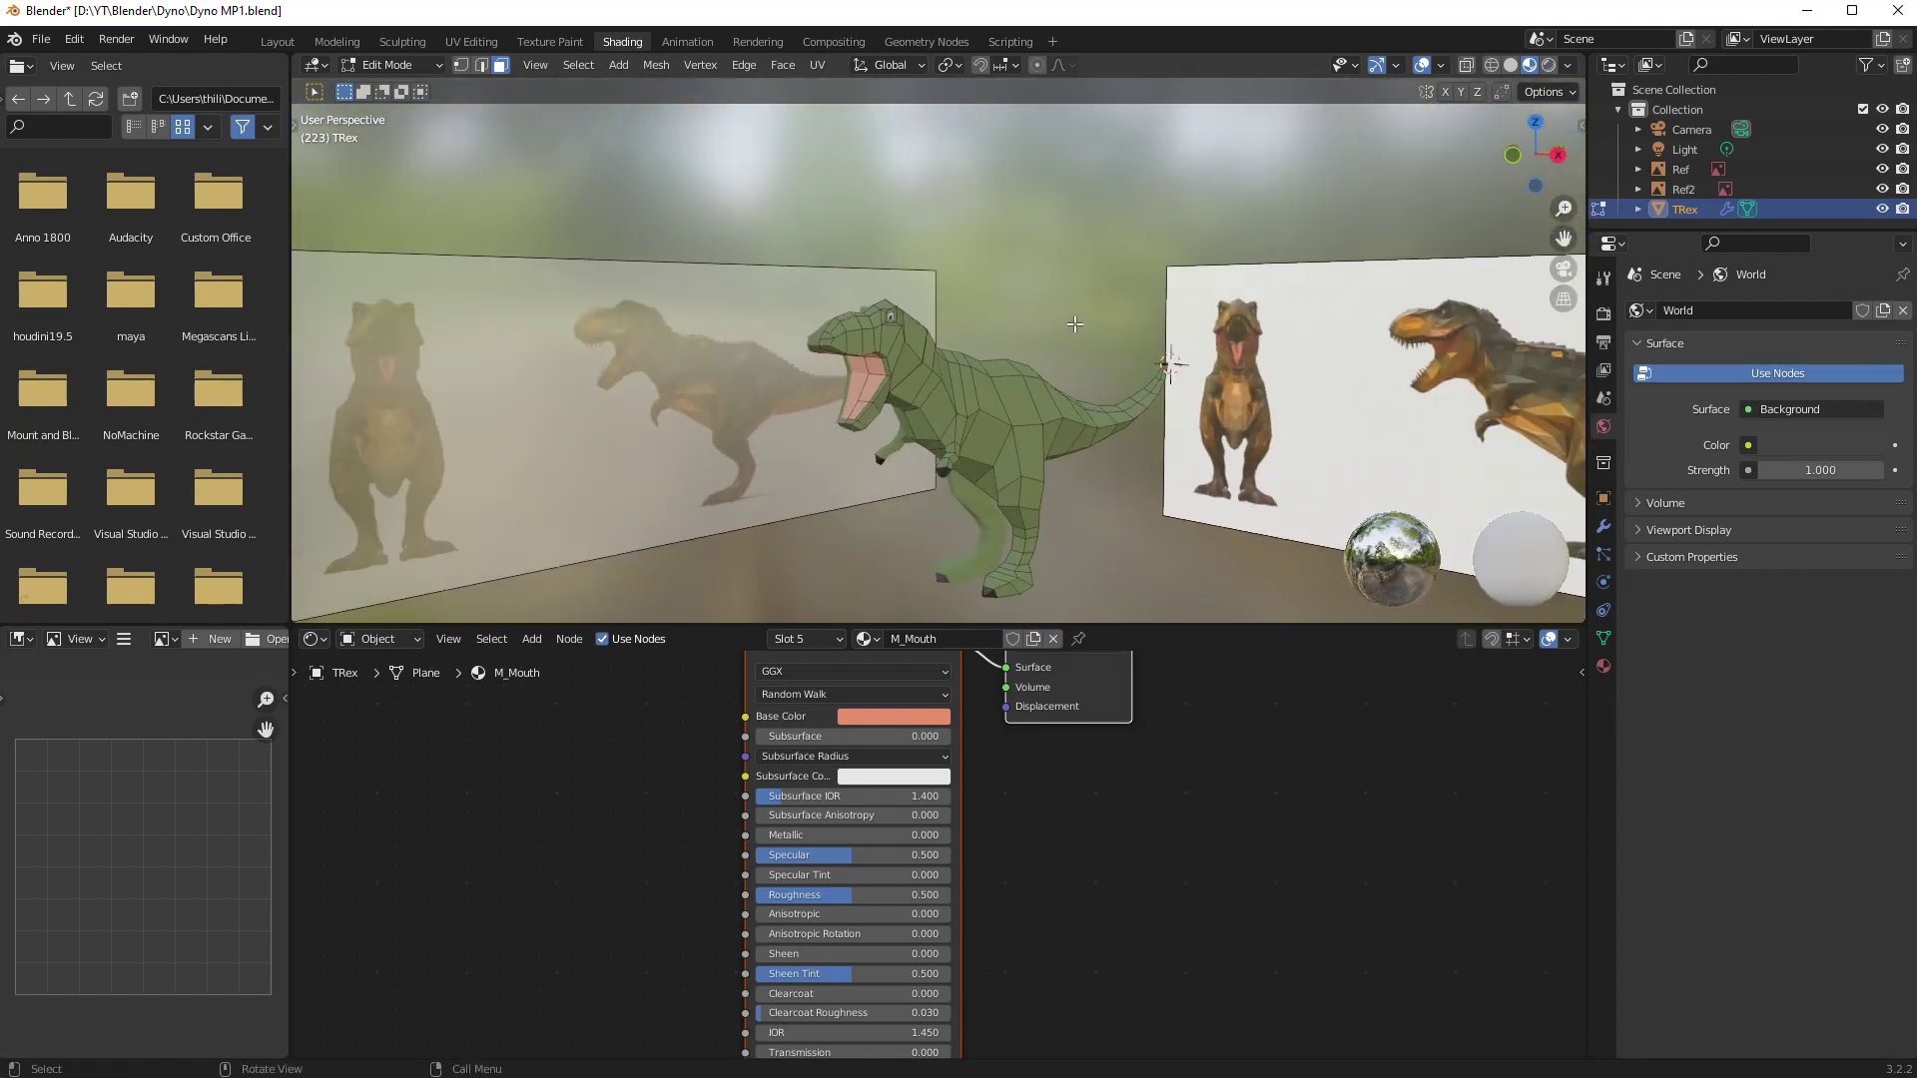
pyautogui.press('Tab')
pyautogui.scroll(2, 973, 374)
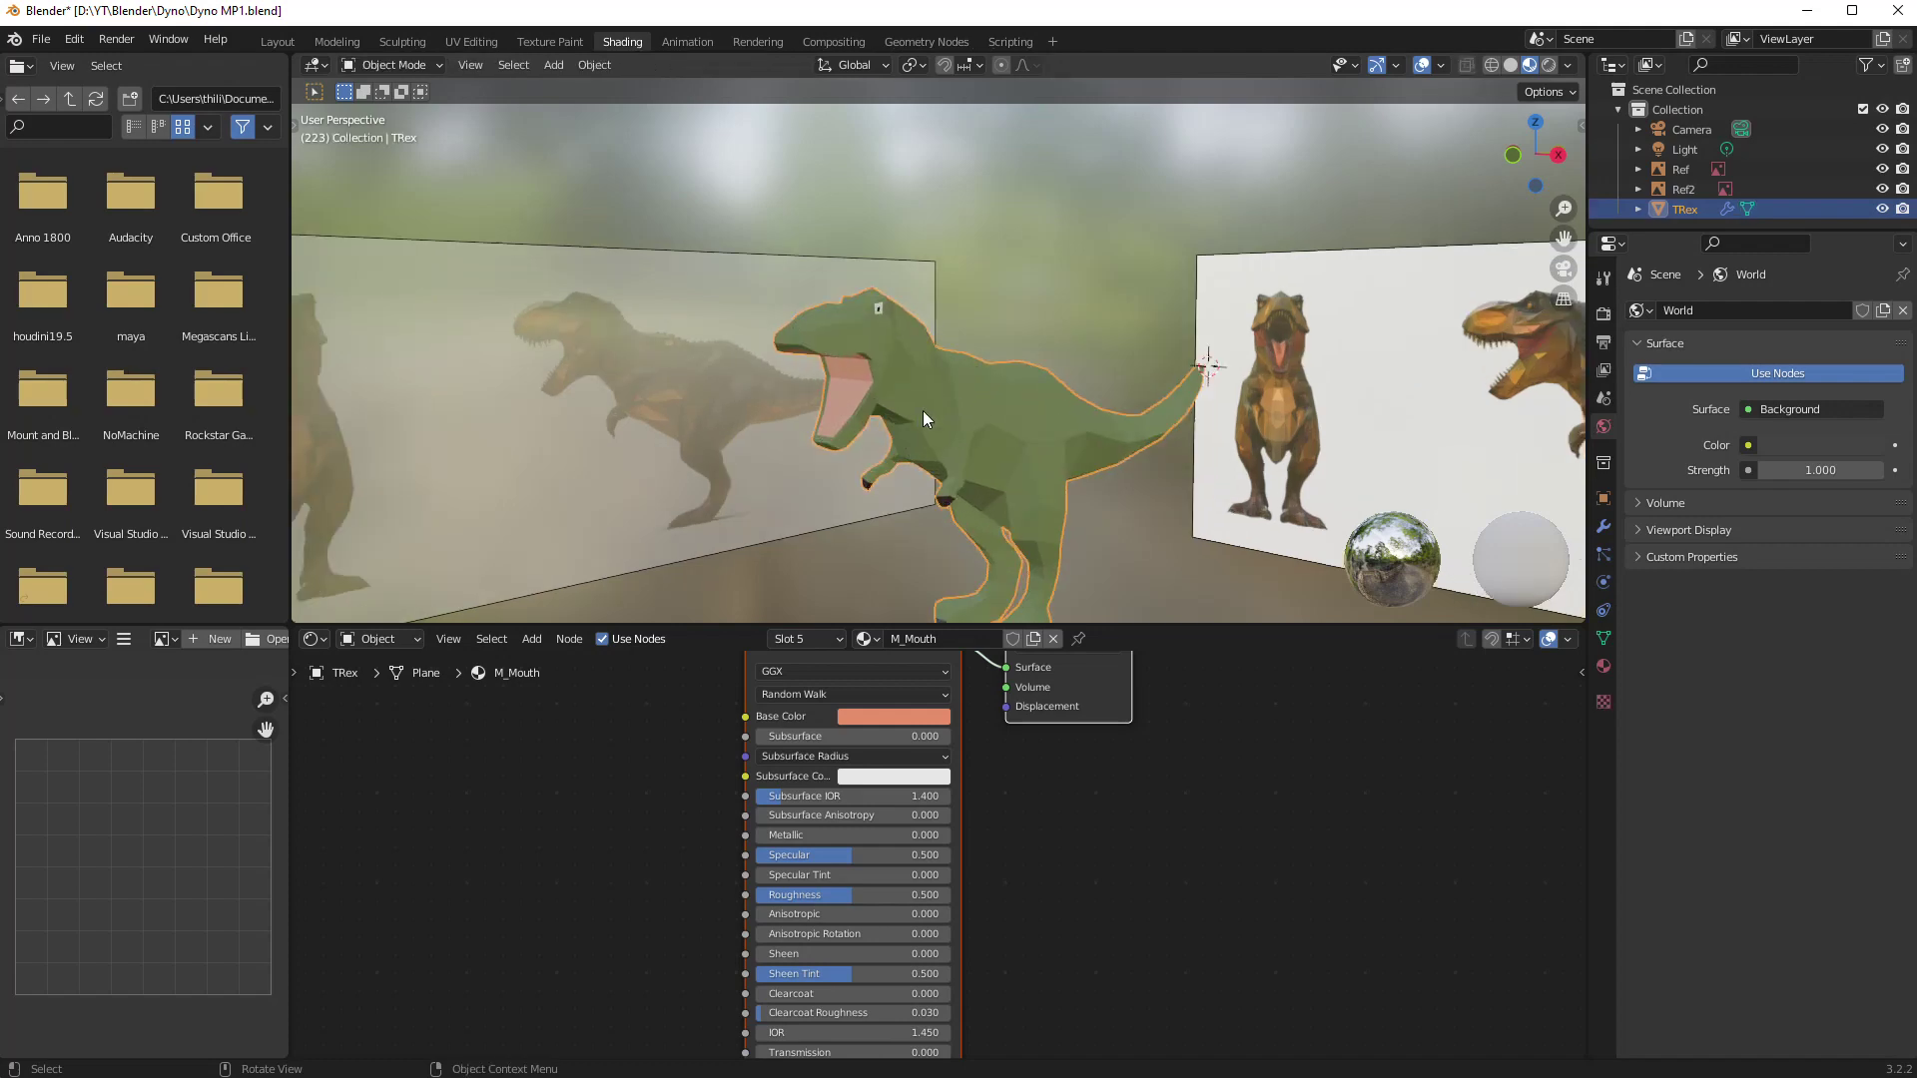
pyautogui.moveTo(923, 412); pyautogui.dragTo(1346, 475, button='middle')
pyautogui.rightClick(899, 398)
pyautogui.click(853, 385)
# - Examine the shaded TRex from several angles beside the reference images, in Object Mode and in Edit Mode
pyautogui.scroll(3, 1448, 499)
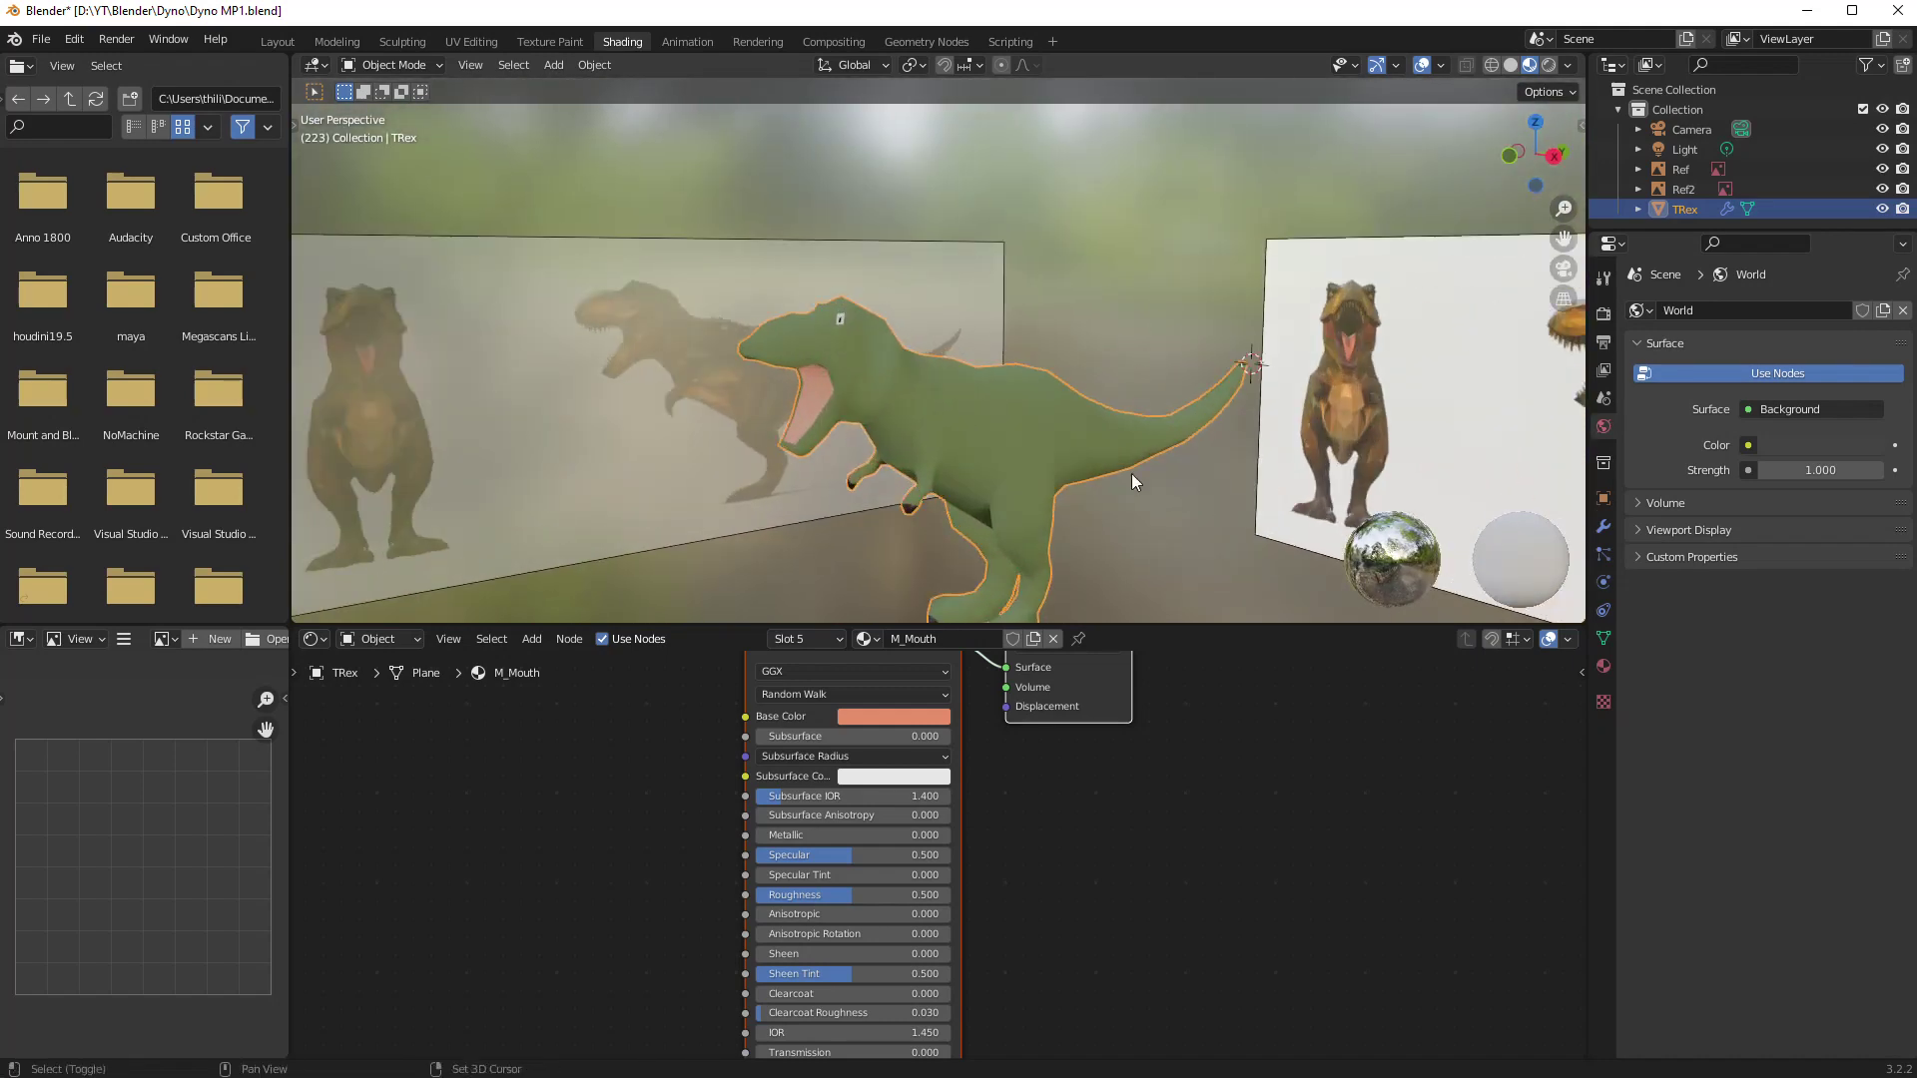
pyautogui.moveTo(1134, 482); pyautogui.dragTo(1159, 320, button='middle')
pyautogui.scroll(3, 1115, 296)
pyautogui.scroll(-5, 1188, 355)
pyautogui.scroll(-4, 1088, 331)
pyautogui.press('Tab')
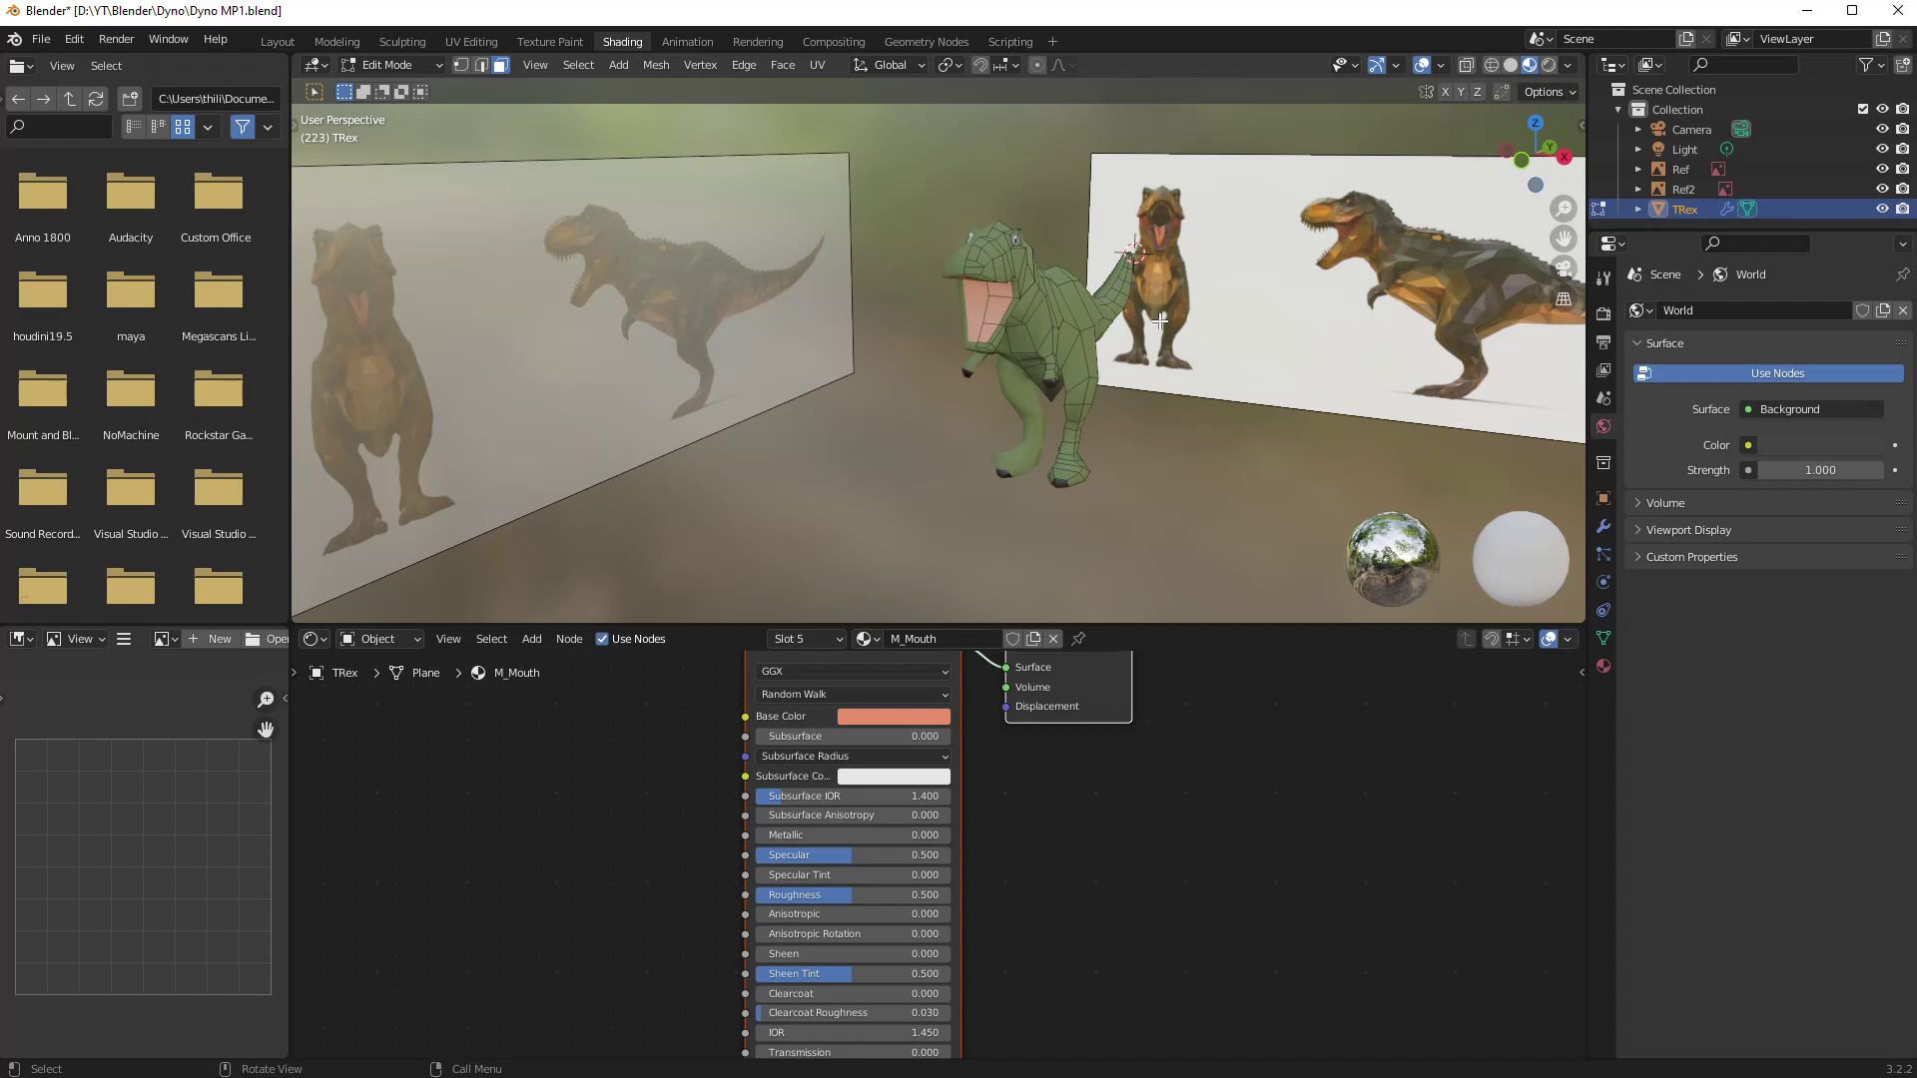
pyautogui.moveTo(1201, 452); pyautogui.dragTo(907, 462, button='middle')
pyautogui.moveTo(1030, 456); pyautogui.dragTo(987, 409, button='middle')
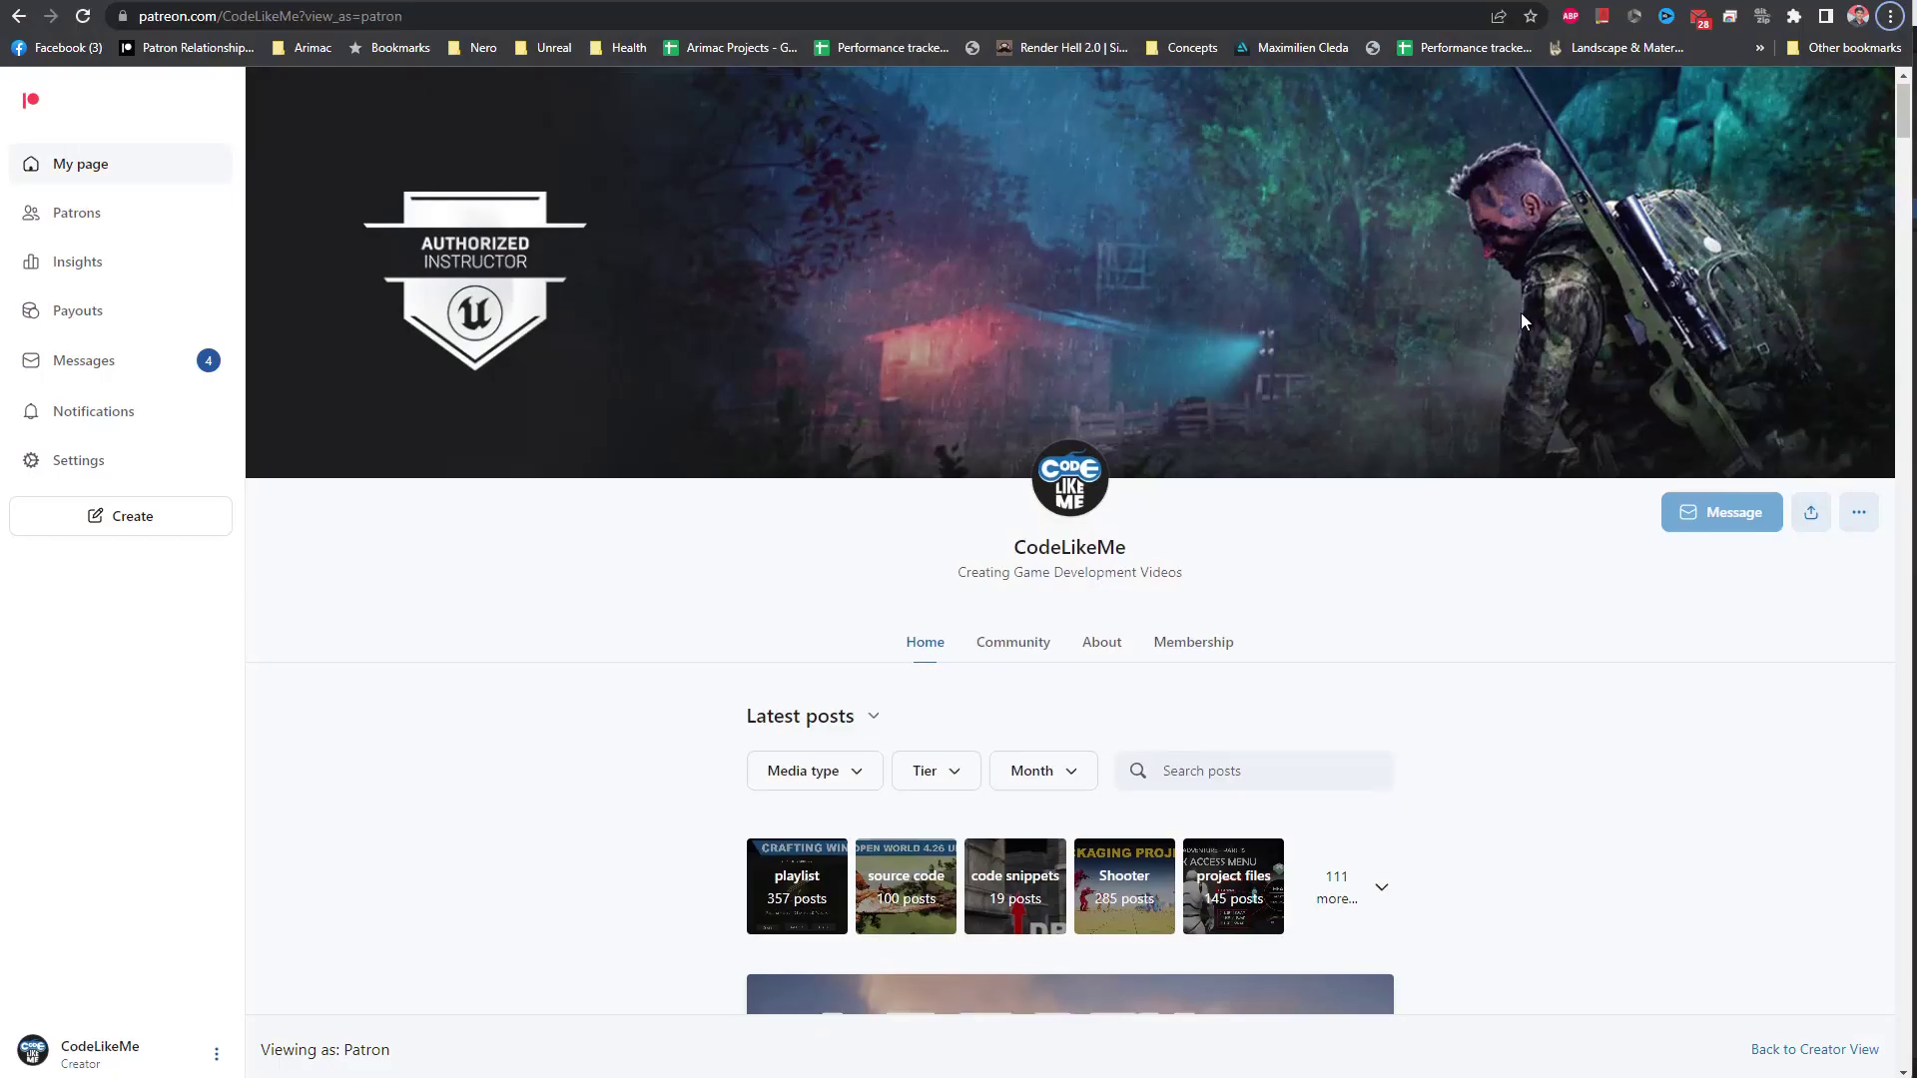
# - Look through the latest posts on the CodeLikeMe Patreon page
pyautogui.scroll(-8, 1477, 315)
pyautogui.scroll(-5, 1461, 314)
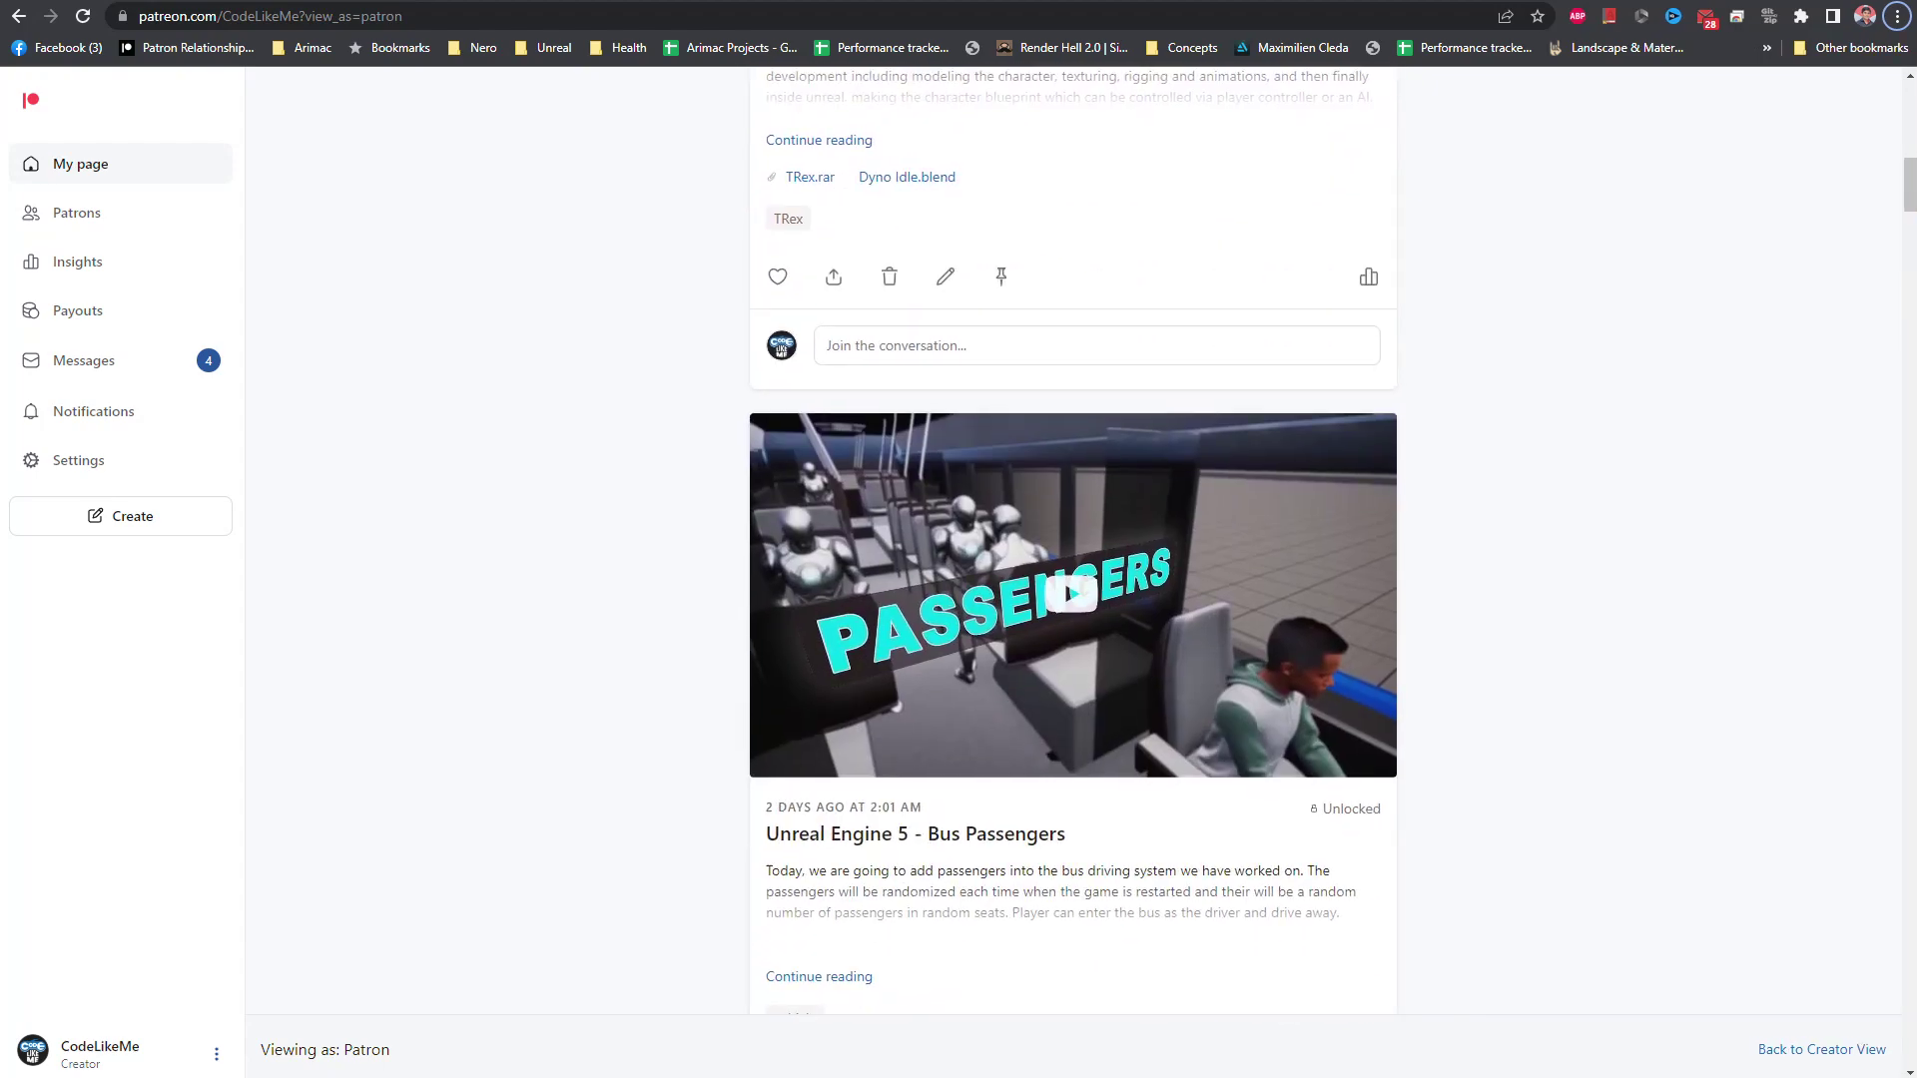
pyautogui.scroll(-4, 1360, 323)
pyautogui.scroll(-20, 1360, 322)
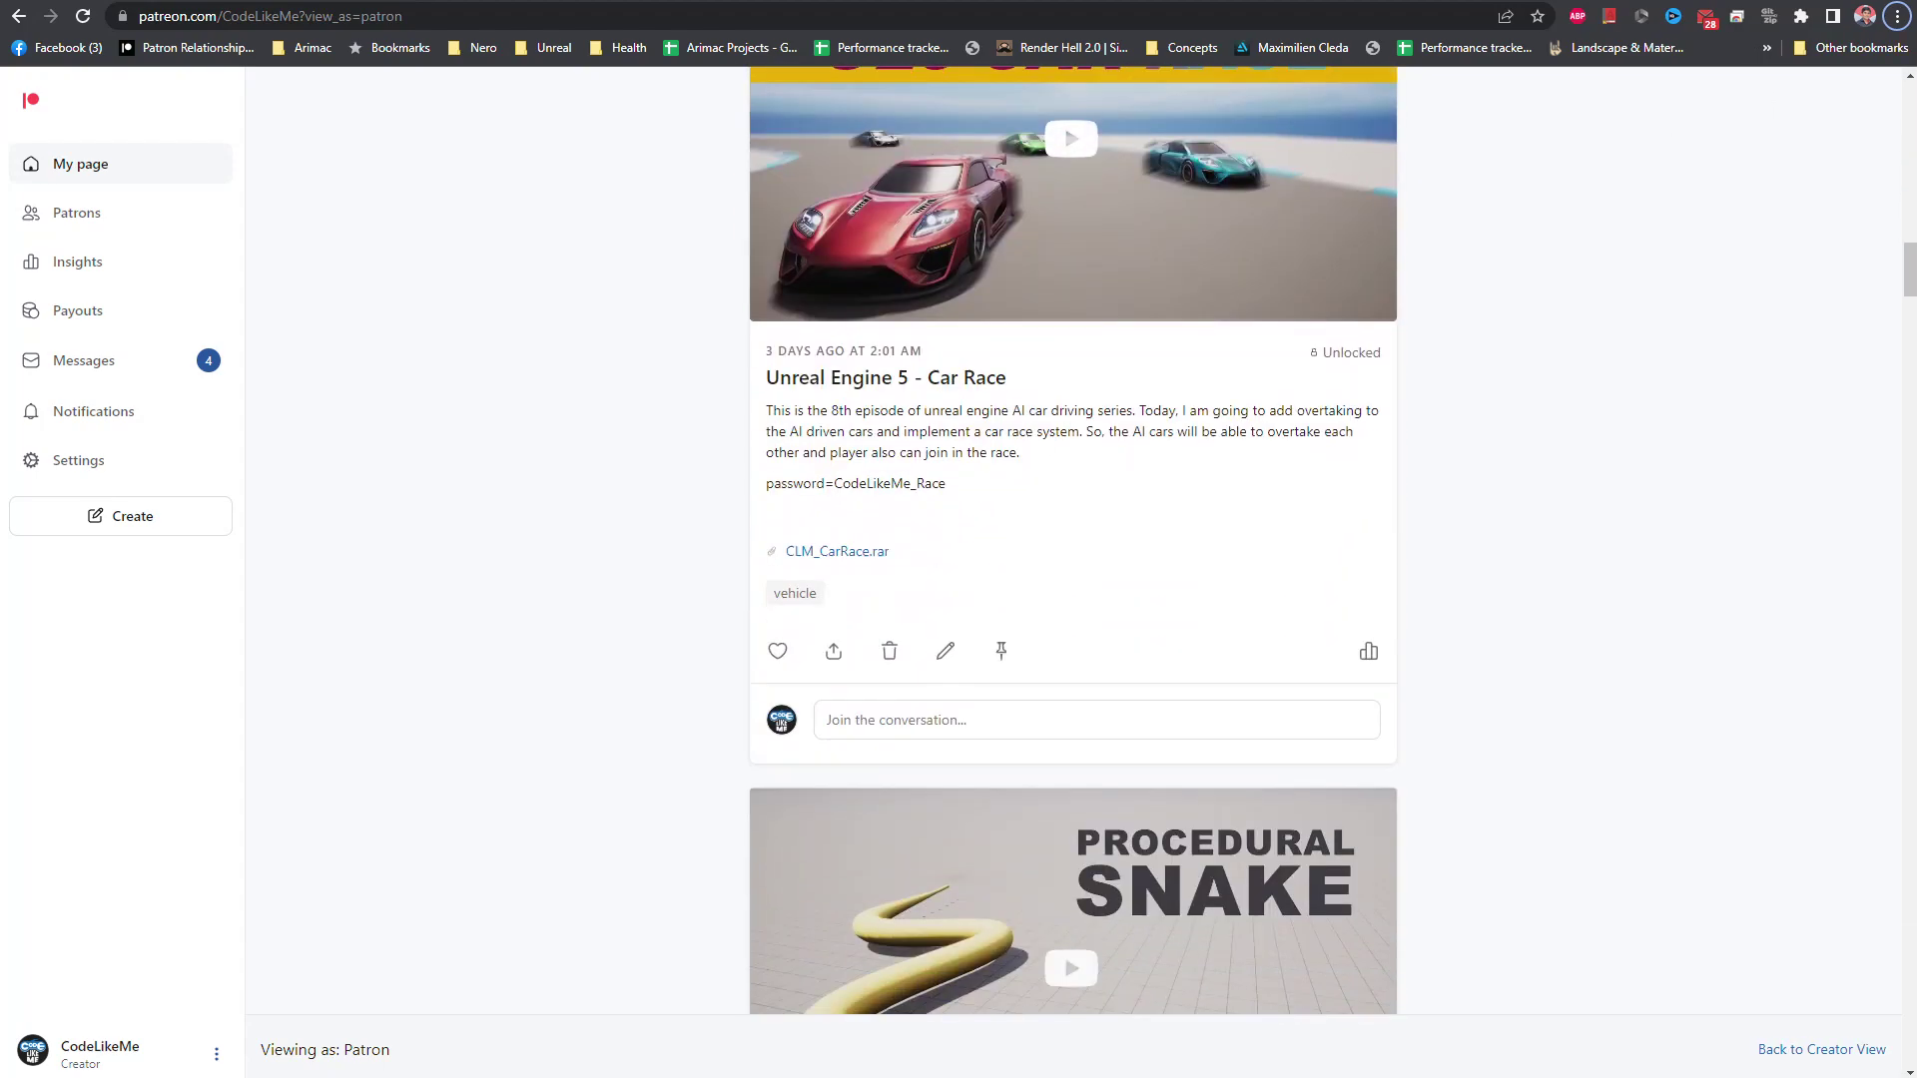
pyautogui.scroll(-20, 1295, 472)
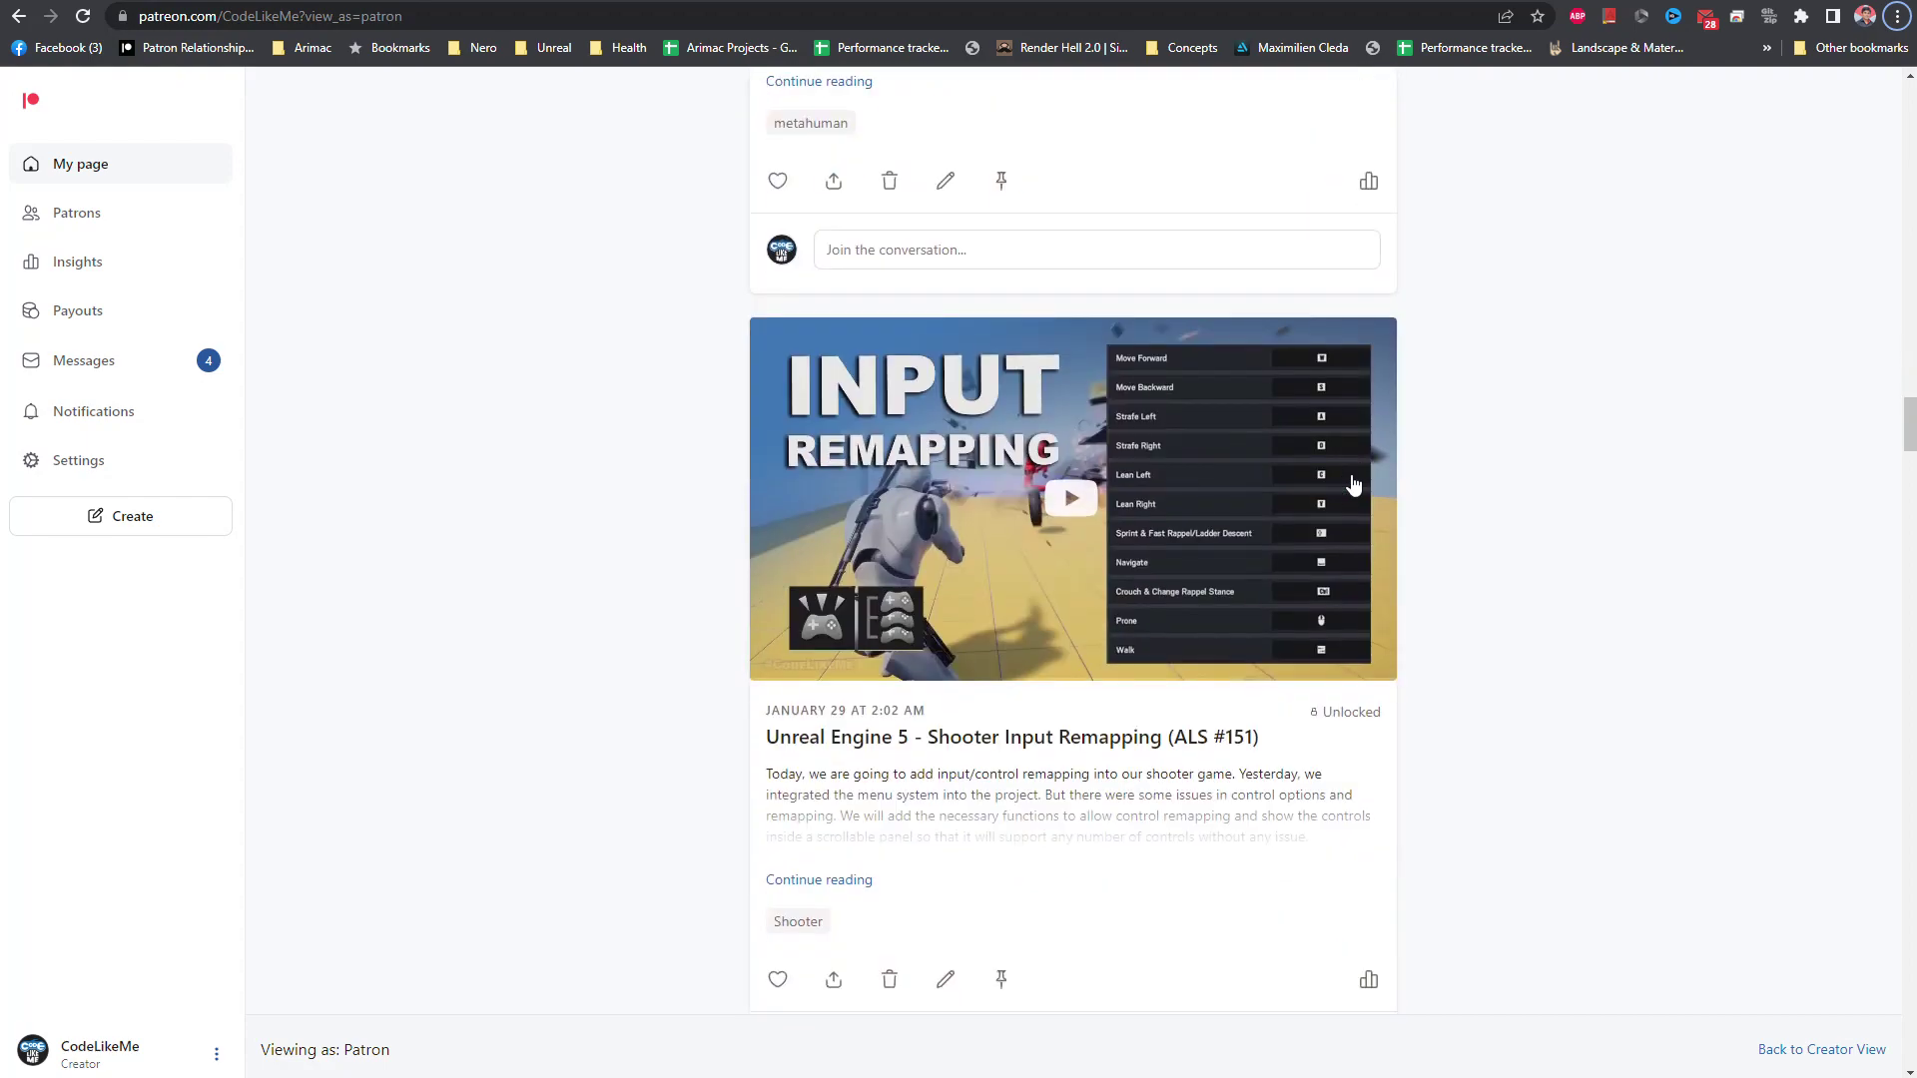
pyautogui.scroll(-20, 1364, 486)
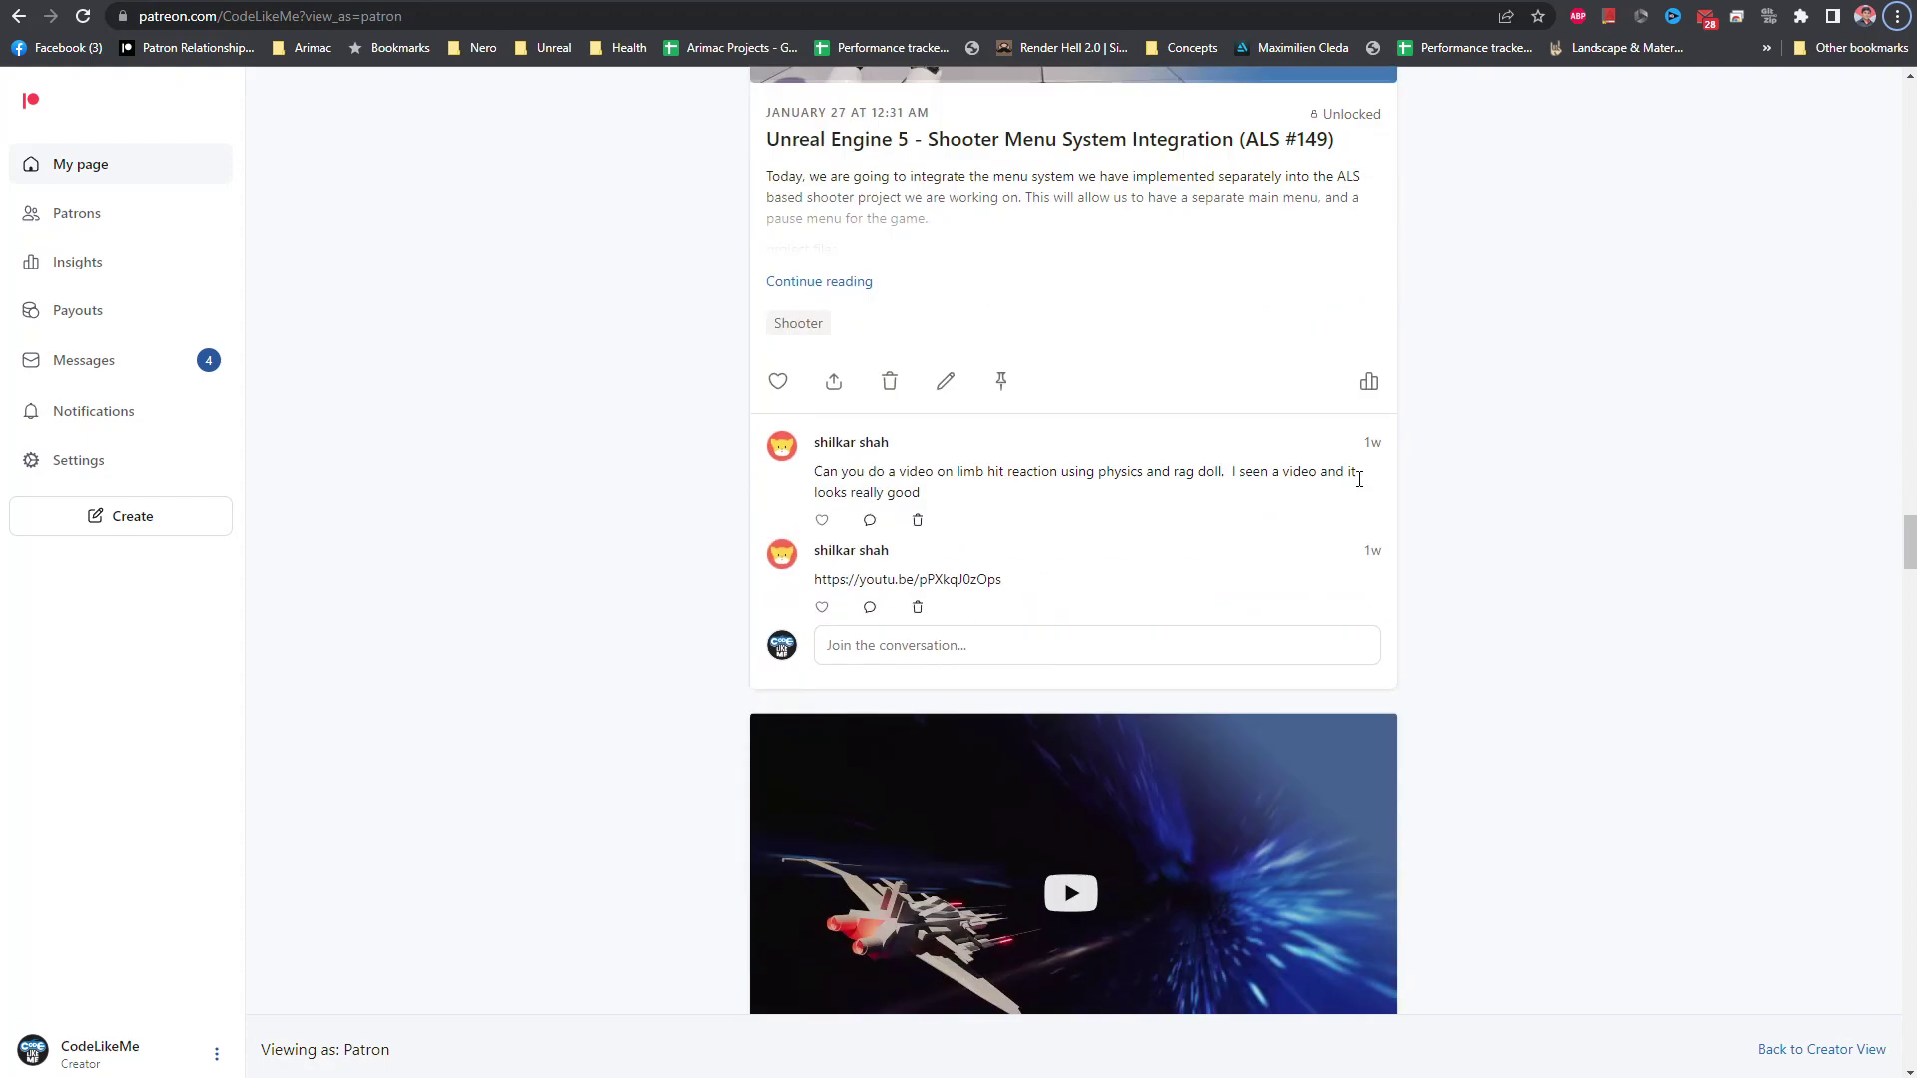
pyautogui.scroll(-20, 1471, 505)
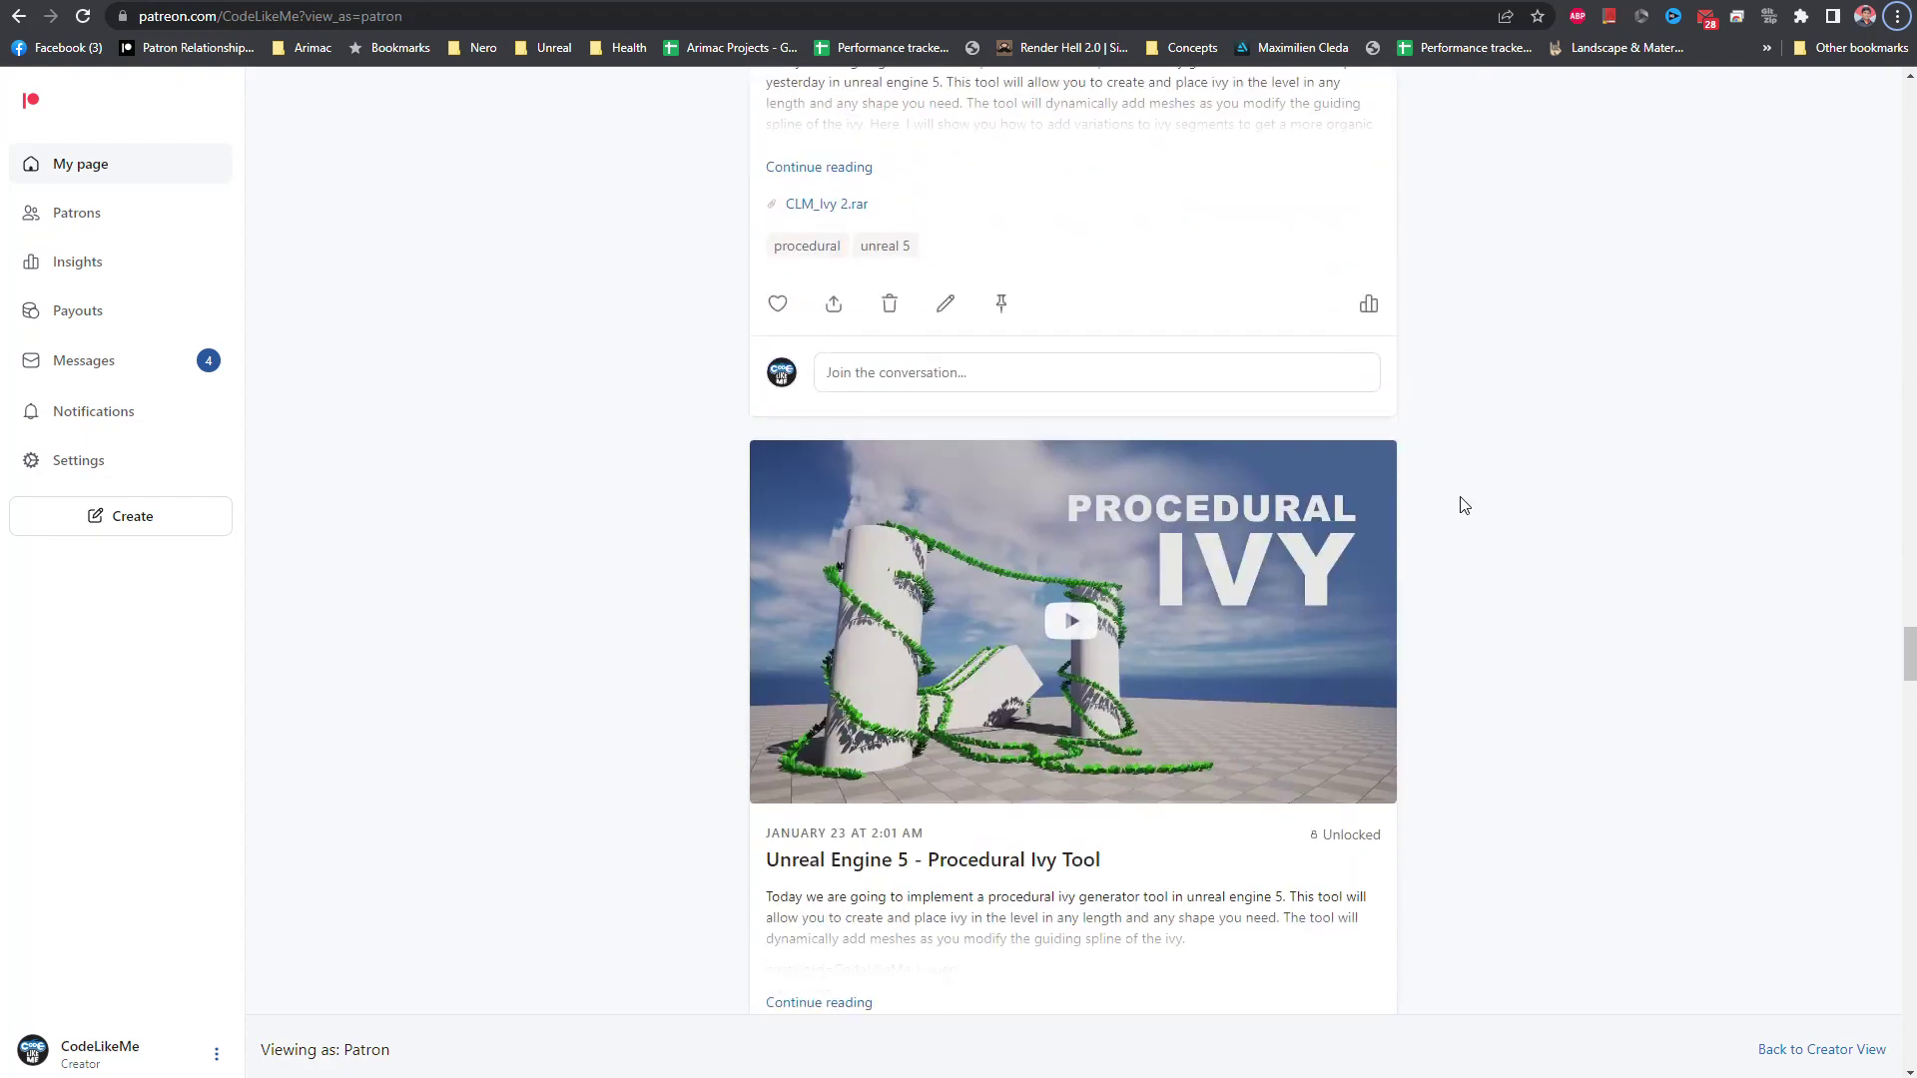
pyautogui.scroll(-15, 1478, 511)
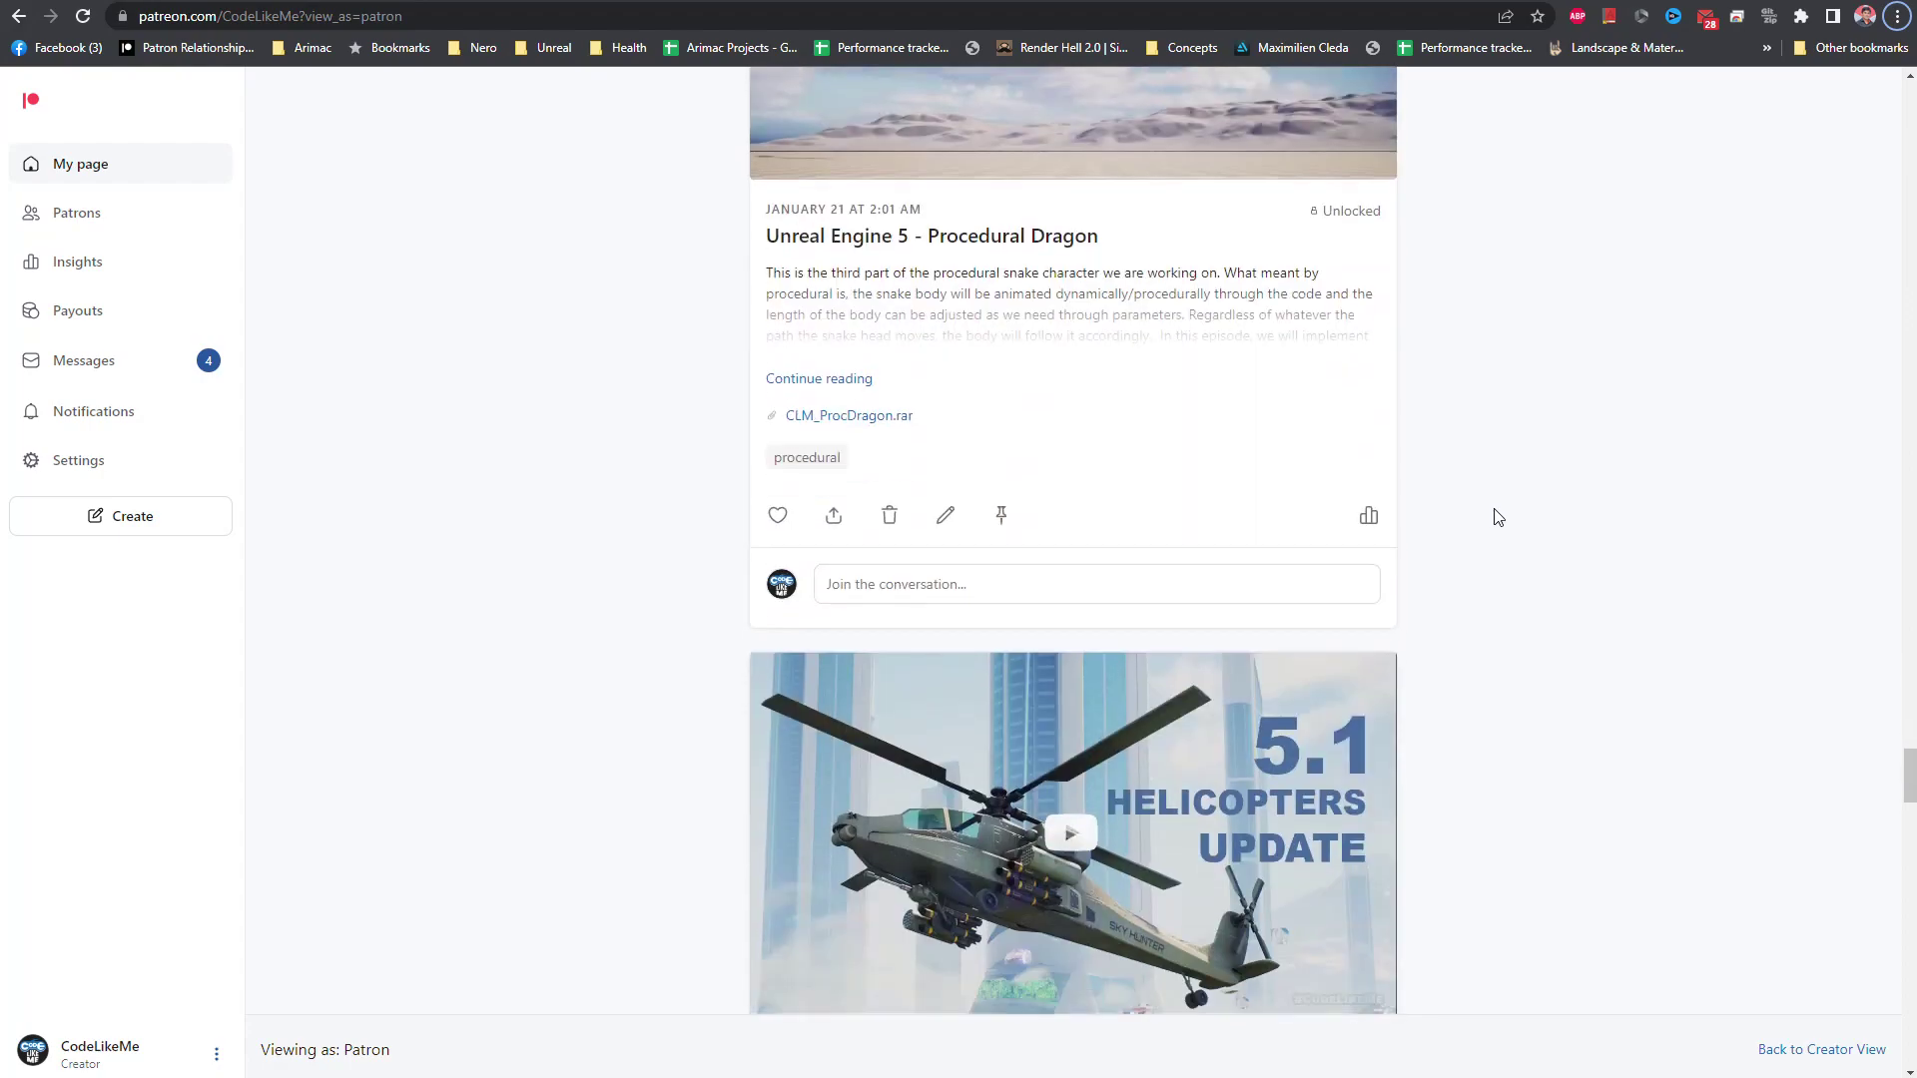
pyautogui.scroll(-20, 1532, 527)
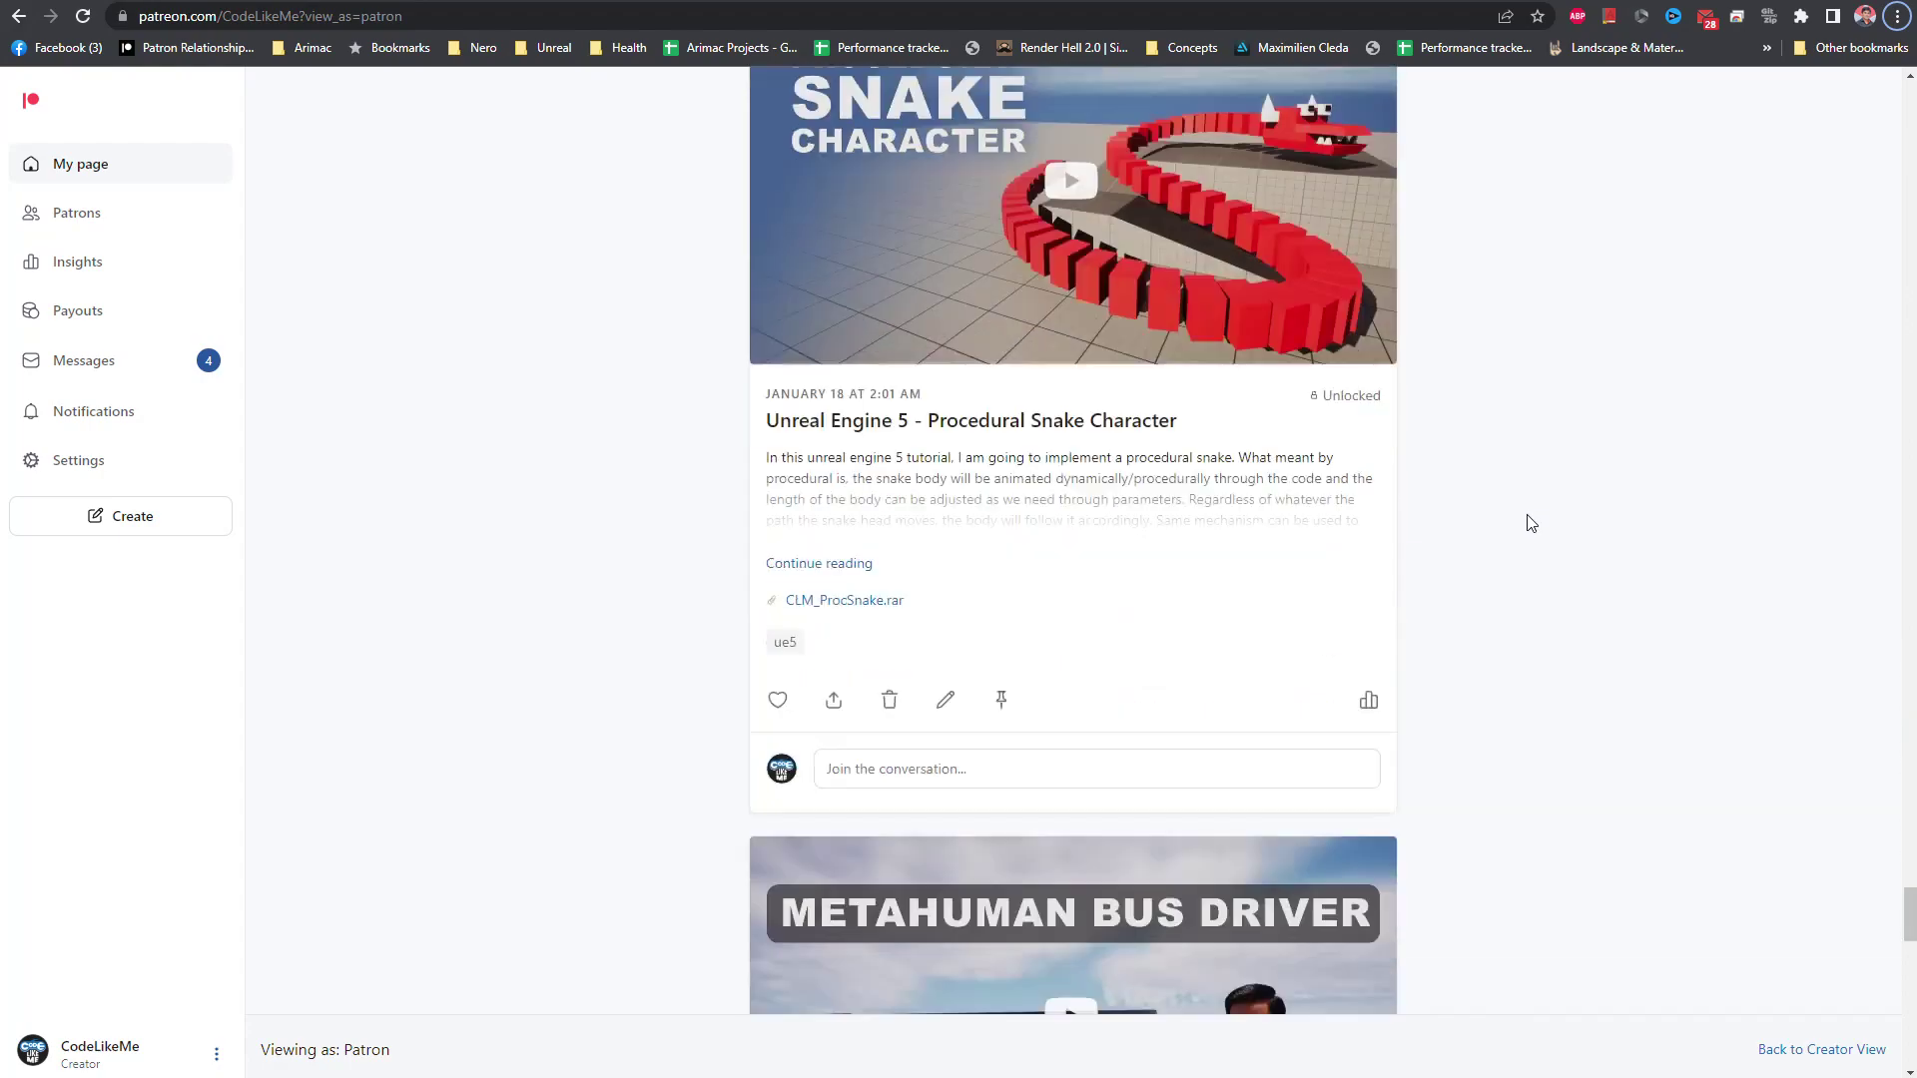
pyautogui.scroll(-10, 1534, 524)
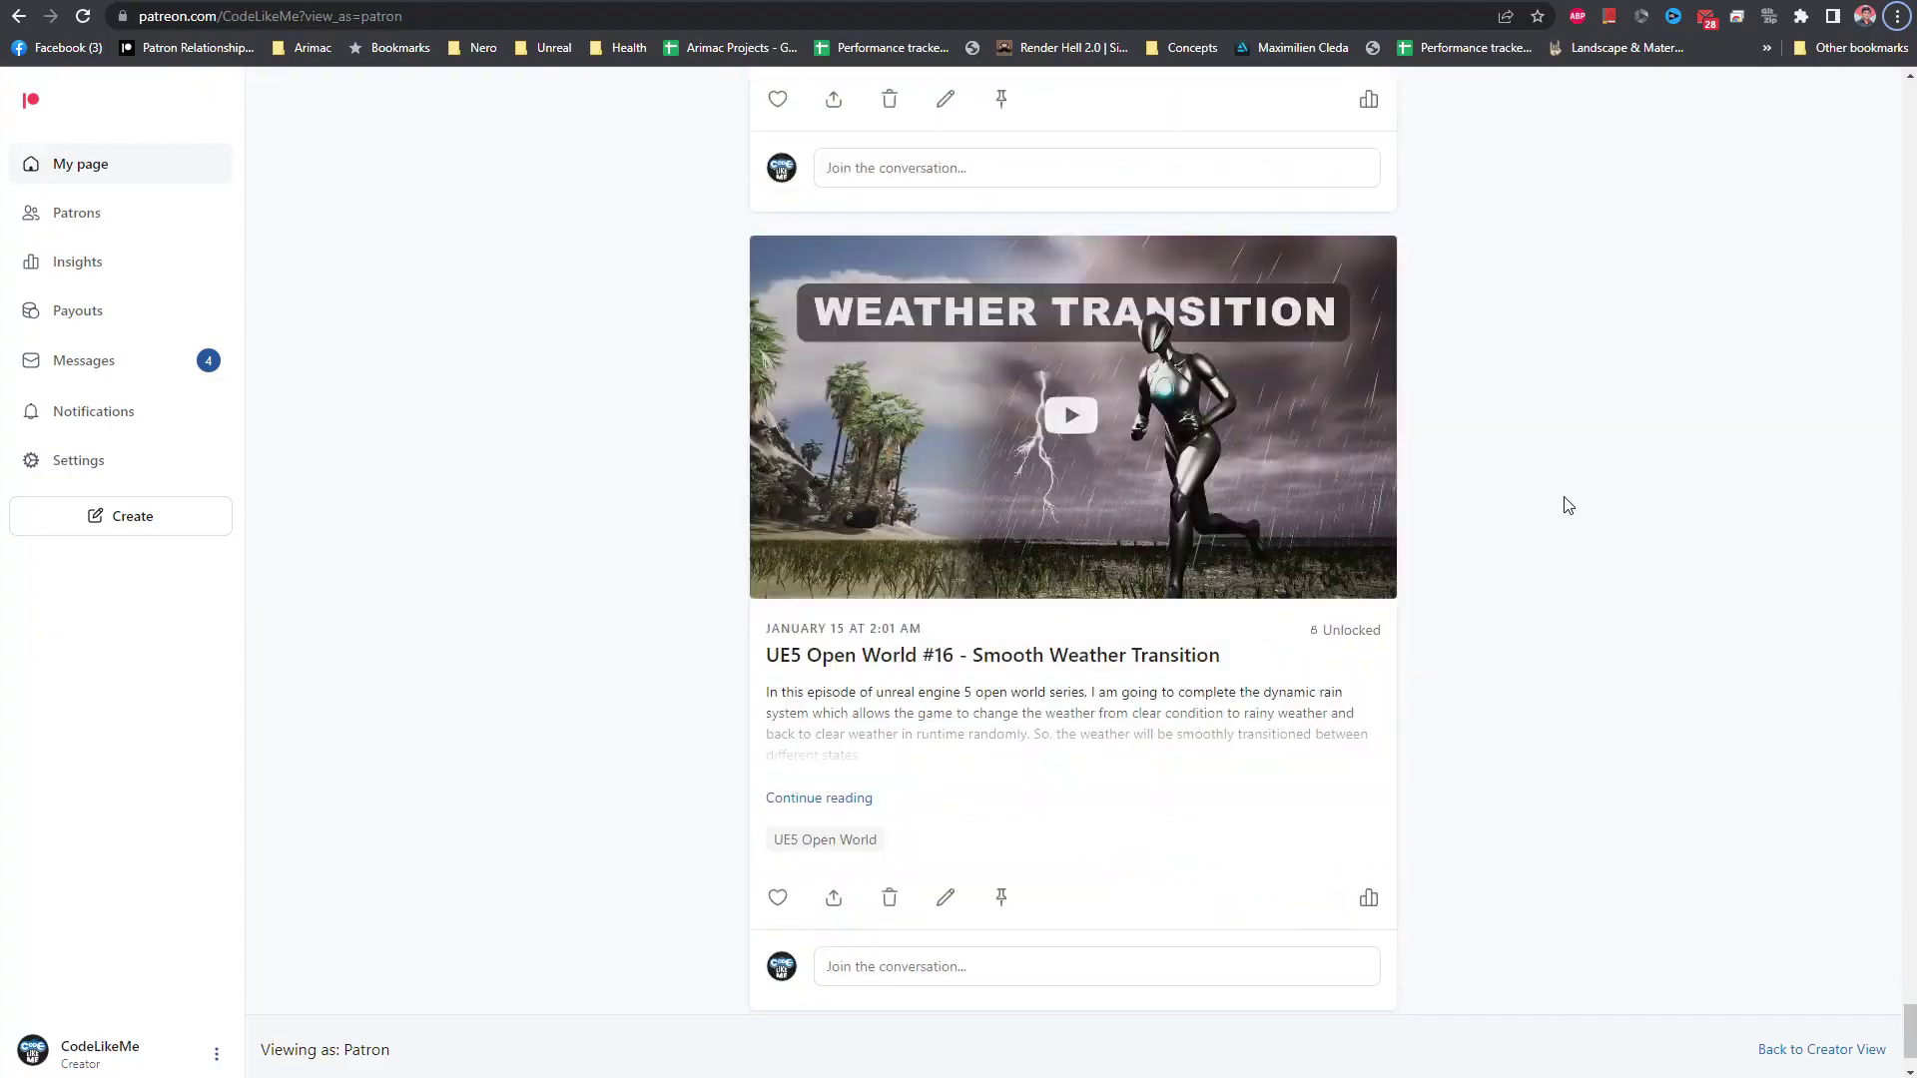